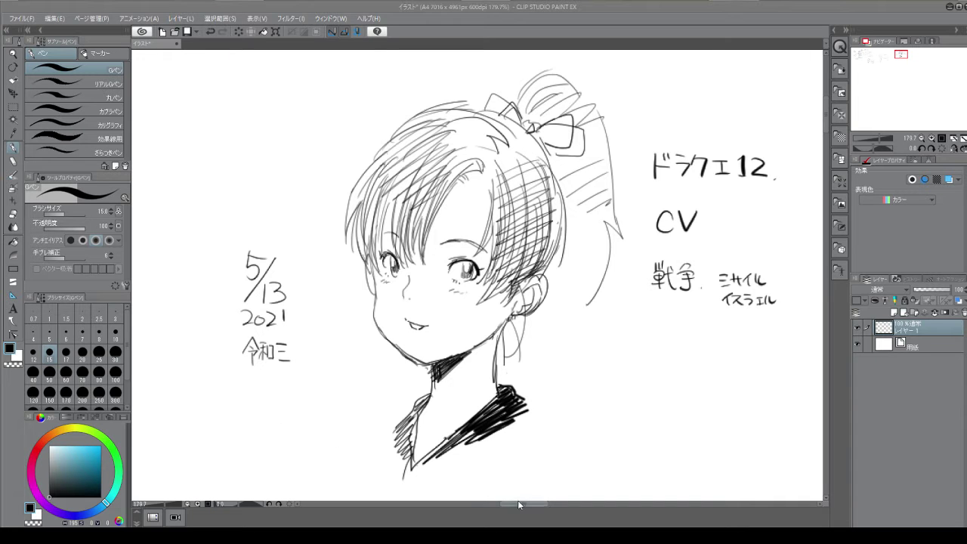
Sketch a box-shaped launcher beside the S-curve trajectory near the アイアンドーム note, with small tube openings on its top face.
left_click_drag(518, 500, 469, 501)
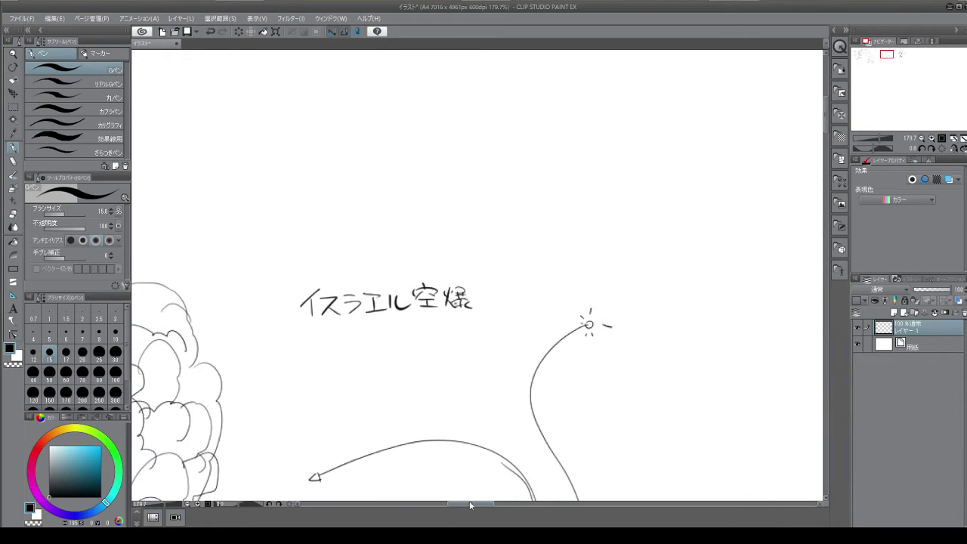
left_click_drag(827, 115, 825, 131)
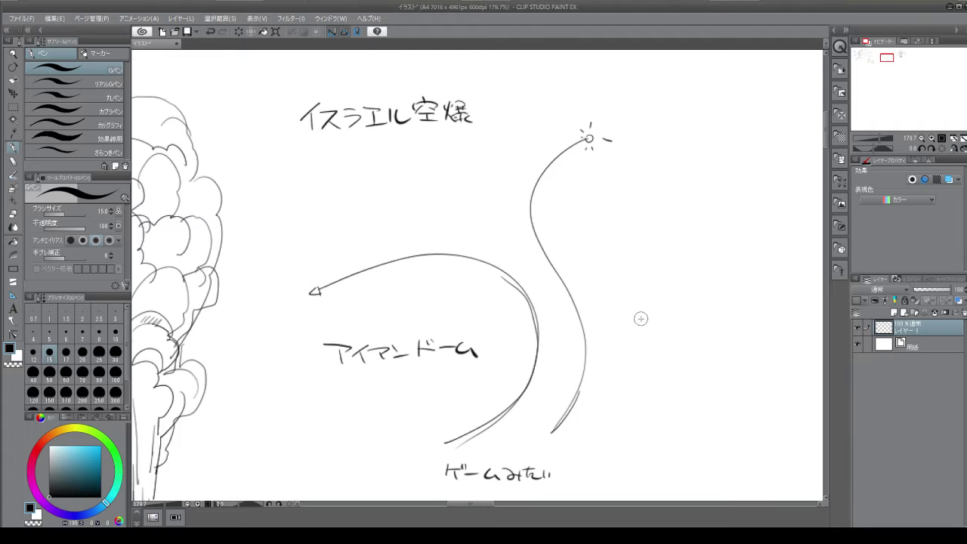
mouse_move(689, 212)
left_mouse_down()
mouse_move(658, 231)
mouse_move(699, 238)
left_mouse_up()
mouse_move(692, 209)
left_mouse_down()
mouse_move(727, 212)
mouse_move(715, 246)
mouse_move(727, 295)
left_mouse_up()
left_click_drag(660, 236, 680, 315)
left_click_drag(722, 248, 731, 294)
left_click_drag(745, 219, 759, 301)
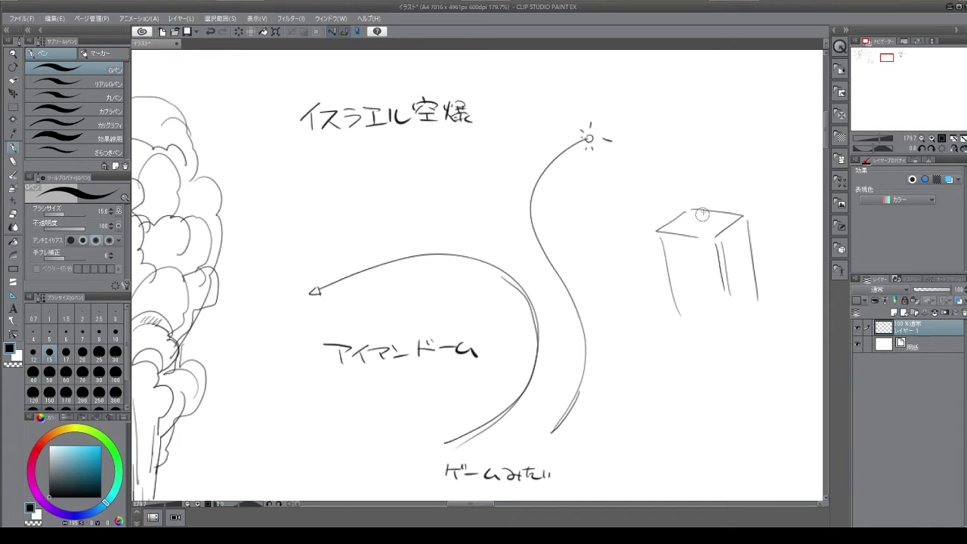
left_click_drag(689, 214, 719, 220)
mouse_move(721, 217)
left_mouse_down()
mouse_move(691, 219)
mouse_move(678, 229)
mouse_move(702, 232)
left_mouse_up()
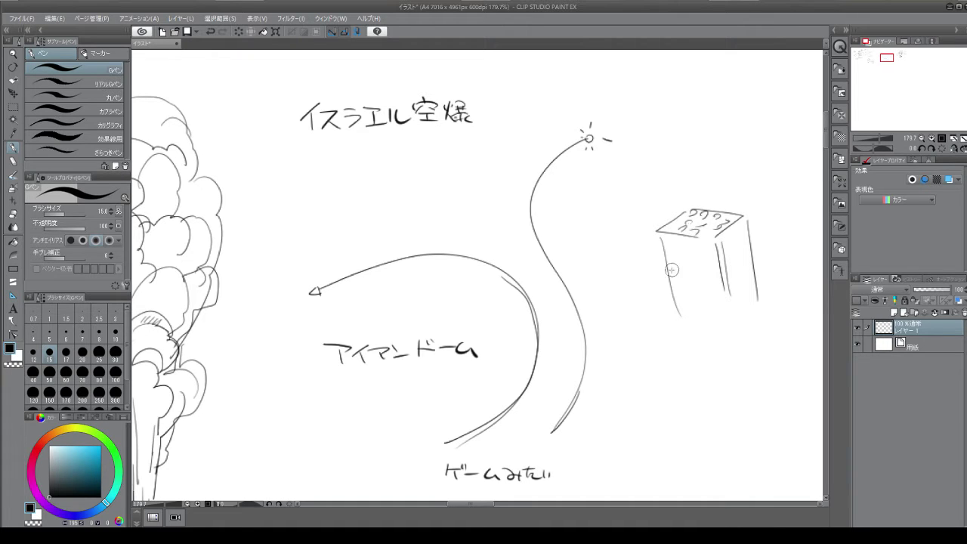
Add a horizontal band across the launcher's body and rough out a wheeled base beneath it.
mouse_move(670, 270)
left_mouse_down()
mouse_move(693, 278)
mouse_move(750, 265)
left_mouse_up()
left_click_drag(655, 337, 717, 342)
left_click_drag(728, 344, 727, 373)
mouse_move(648, 344)
left_mouse_down()
mouse_move(647, 365)
mouse_move(659, 374)
left_mouse_up()
left_click_drag(727, 378, 742, 380)
left_click_drag(745, 346, 767, 344)
left_click_drag(771, 314, 779, 356)
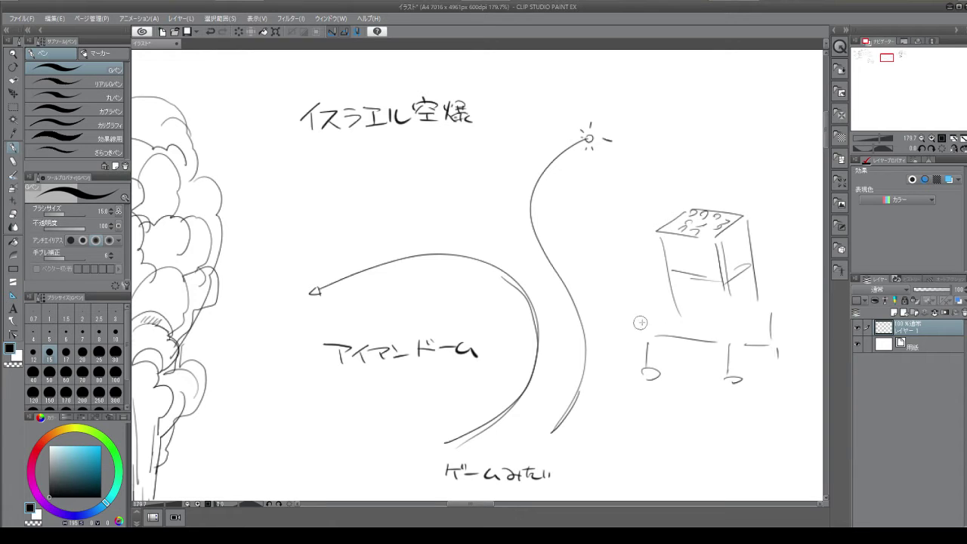
Draw a stick figure at the launcher's base and circle the handwritten note ゲームみたい.
mouse_move(635, 324)
left_mouse_down()
mouse_move(686, 326)
mouse_move(620, 340)
mouse_move(618, 295)
mouse_move(614, 338)
mouse_move(624, 337)
mouse_move(615, 369)
left_mouse_up()
left_click_drag(622, 348, 622, 369)
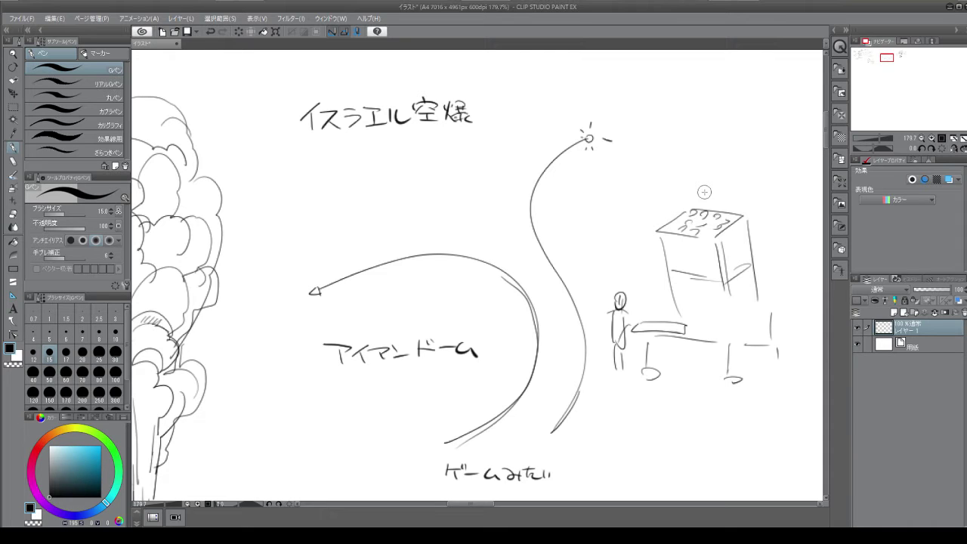
mouse_move(423, 486)
left_mouse_down()
mouse_move(488, 488)
mouse_move(421, 484)
left_mouse_up()
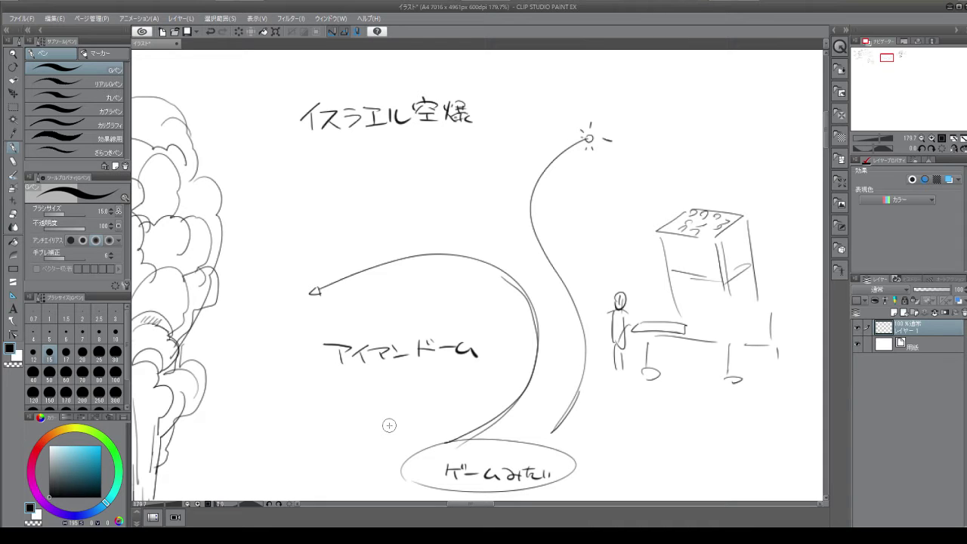
Sketch a framed scene between the launcher and the portrait, with falling objects, a wavy ground line and a diagonal trail ending in circles.
left_click_drag(475, 504, 511, 513)
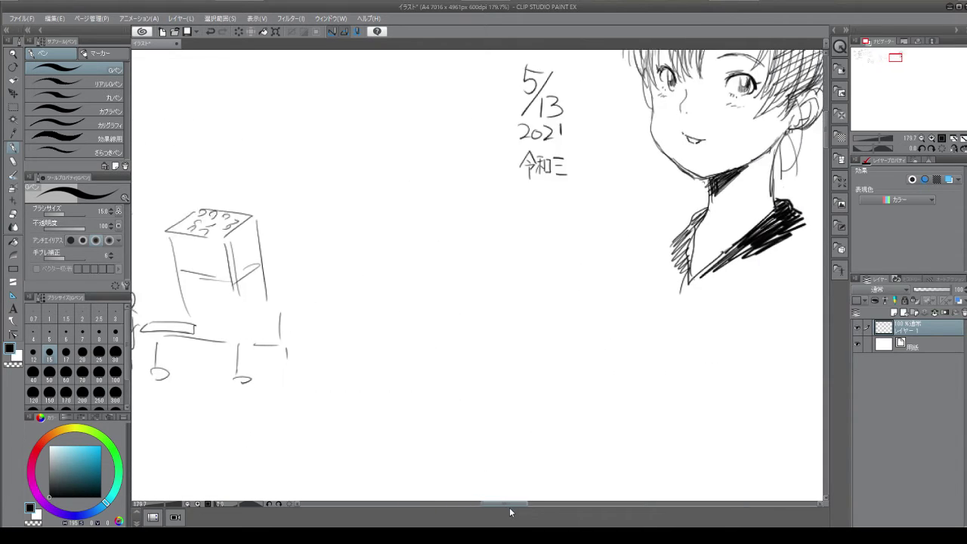
mouse_move(261, 253)
left_mouse_down()
mouse_move(474, 258)
mouse_move(486, 401)
mouse_move(268, 417)
mouse_move(437, 404)
left_mouse_up()
left_click_drag(431, 252, 429, 301)
left_click_drag(350, 261, 350, 286)
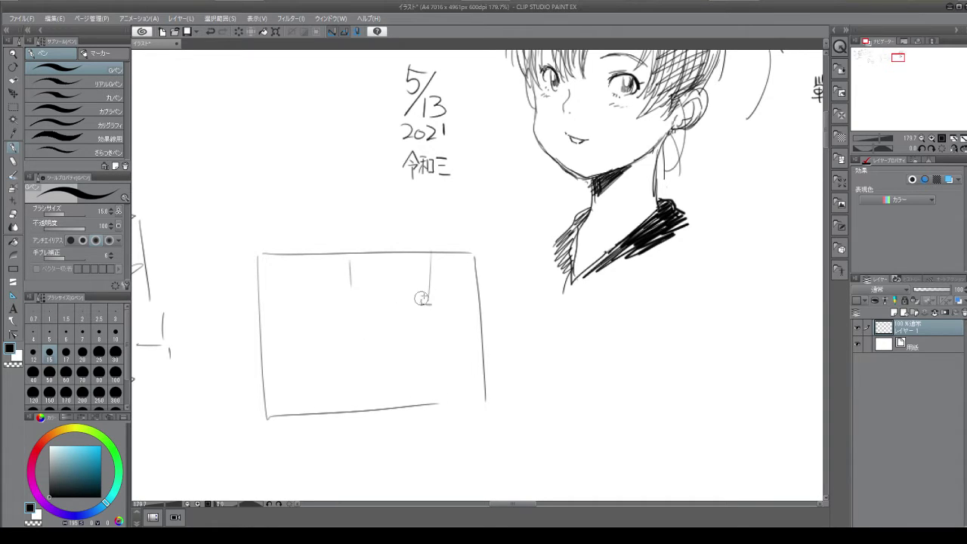
left_click_drag(421, 299, 423, 301)
left_click_drag(344, 287, 346, 286)
mouse_move(279, 394)
left_mouse_down()
mouse_move(328, 381)
mouse_move(484, 384)
left_mouse_up()
mouse_move(315, 402)
left_mouse_down()
mouse_move(409, 326)
mouse_move(407, 317)
mouse_move(435, 324)
mouse_move(423, 332)
left_mouse_up()
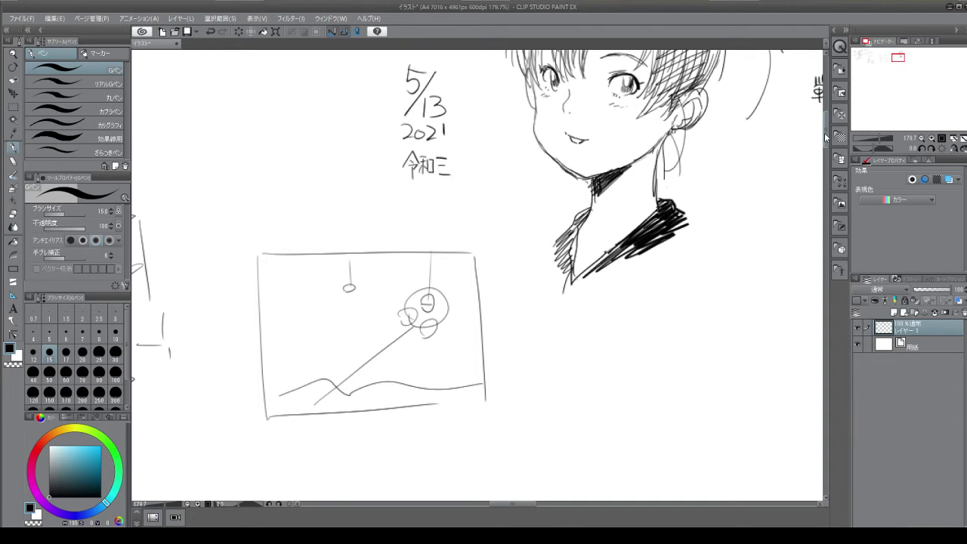
Strike out the handwritten topics beside the portrait: 戦争 ミサイル イスラエル, ドラクエ12 and CV.
left_click_drag(827, 137, 827, 115)
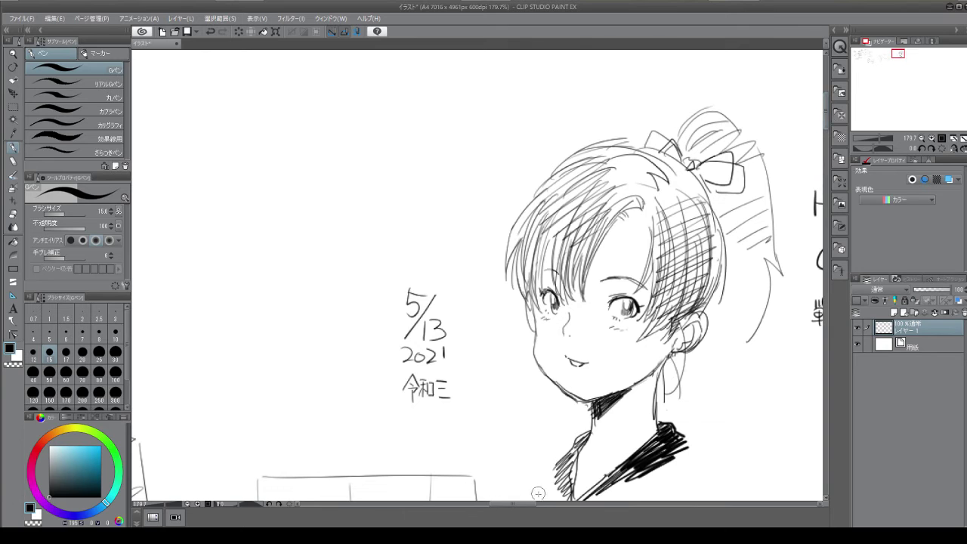
mouse_move(516, 502)
left_mouse_down()
mouse_move(532, 503)
mouse_move(525, 506)
left_mouse_up()
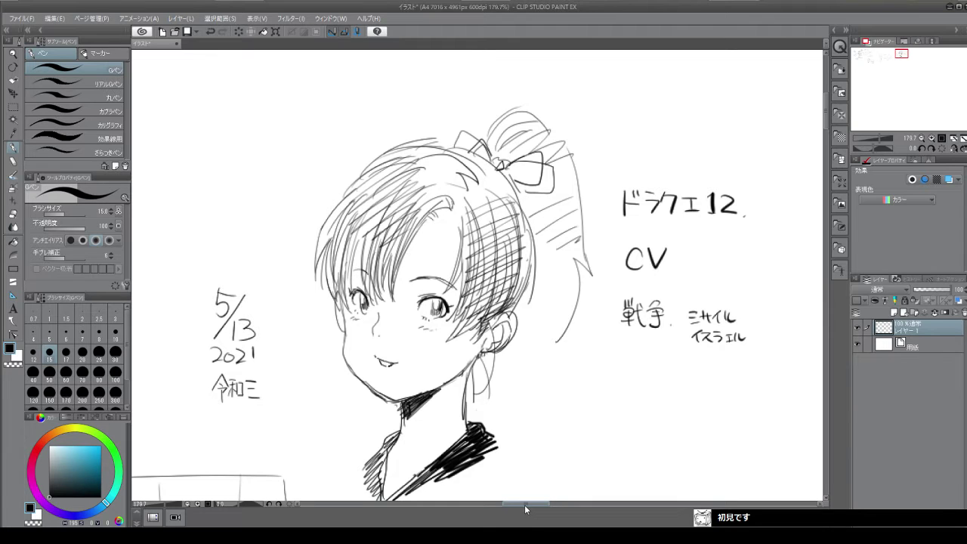
left_click_drag(605, 310, 754, 313)
left_click_drag(603, 338, 772, 339)
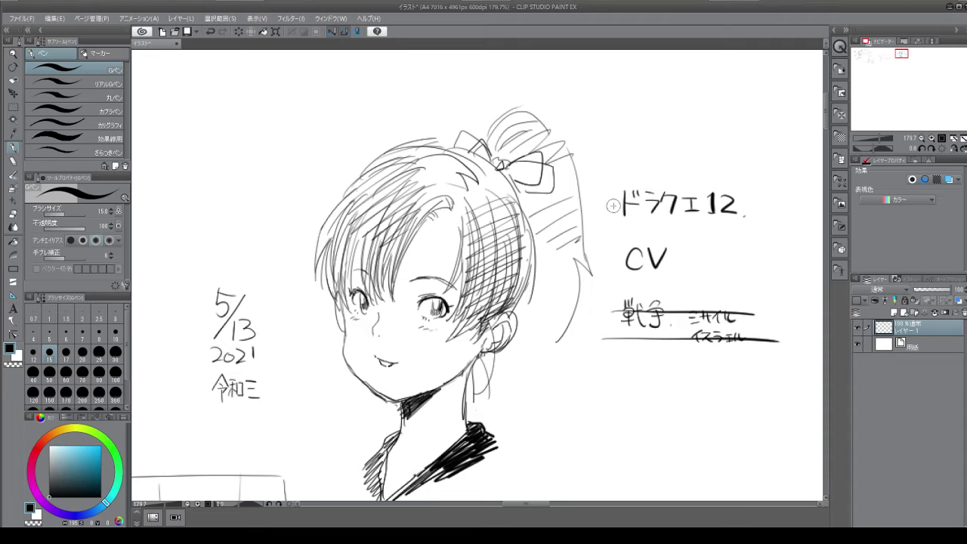
mouse_move(613, 206)
left_mouse_down()
mouse_move(737, 210)
mouse_move(742, 195)
left_mouse_up()
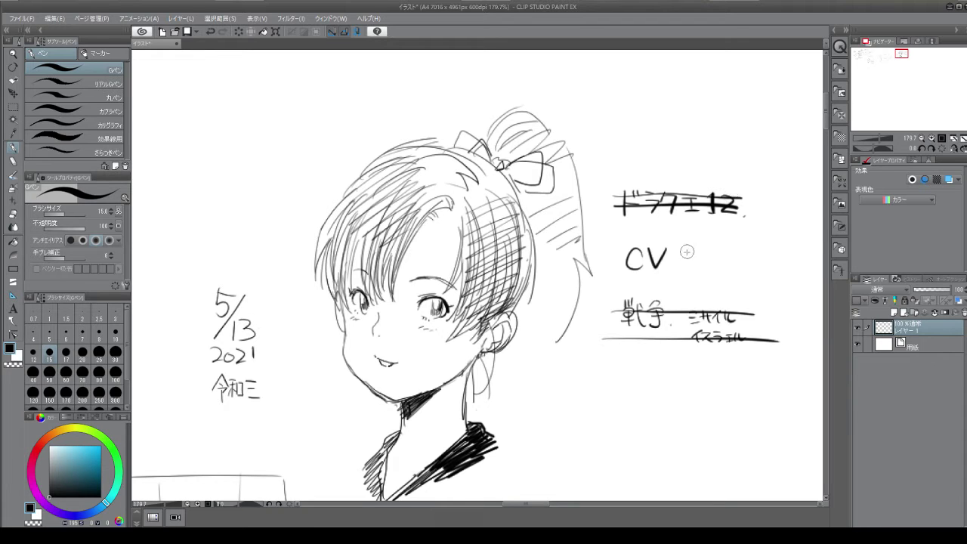
mouse_move(680, 256)
left_mouse_down()
mouse_move(616, 259)
mouse_move(707, 265)
left_mouse_up()
left_click_drag(694, 255, 643, 261)
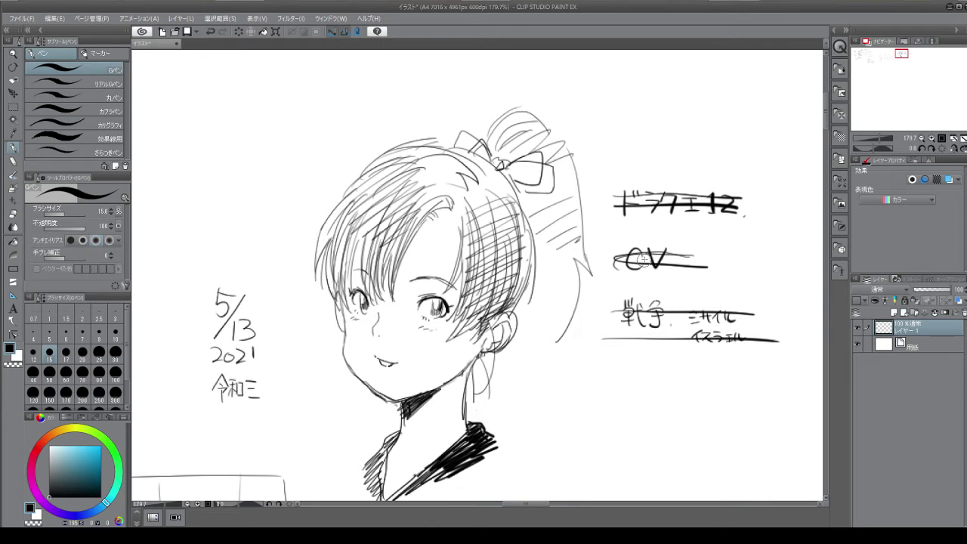
mouse_move(605, 394)
left_mouse_down()
mouse_move(608, 420)
mouse_move(629, 402)
mouse_move(607, 428)
mouse_move(656, 397)
mouse_move(654, 427)
mouse_move(670, 406)
mouse_move(679, 411)
mouse_move(708, 392)
mouse_move(709, 423)
left_mouse_up()
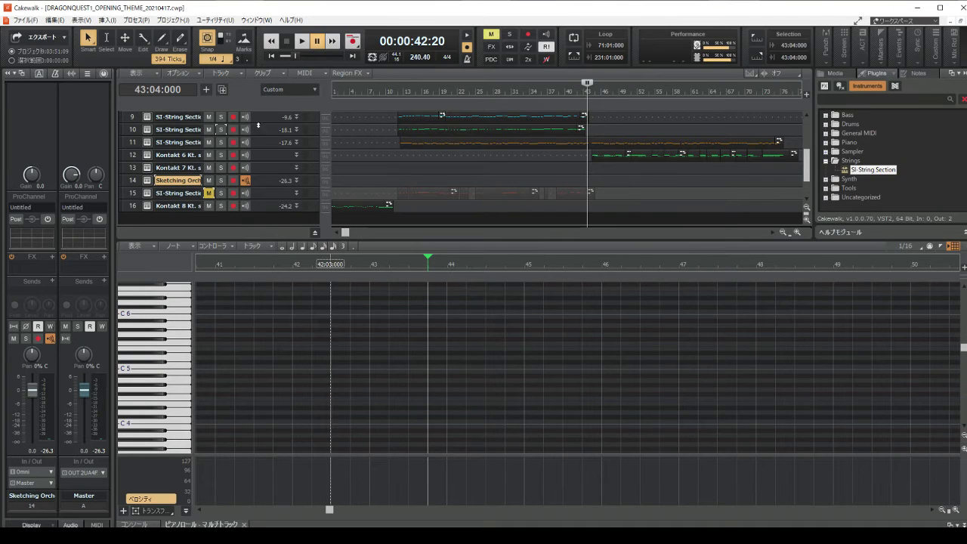
Switch to Cakewalk, play the project from the beginning and bring track 11's string notes into view in the piano roll.
left_click(270, 57)
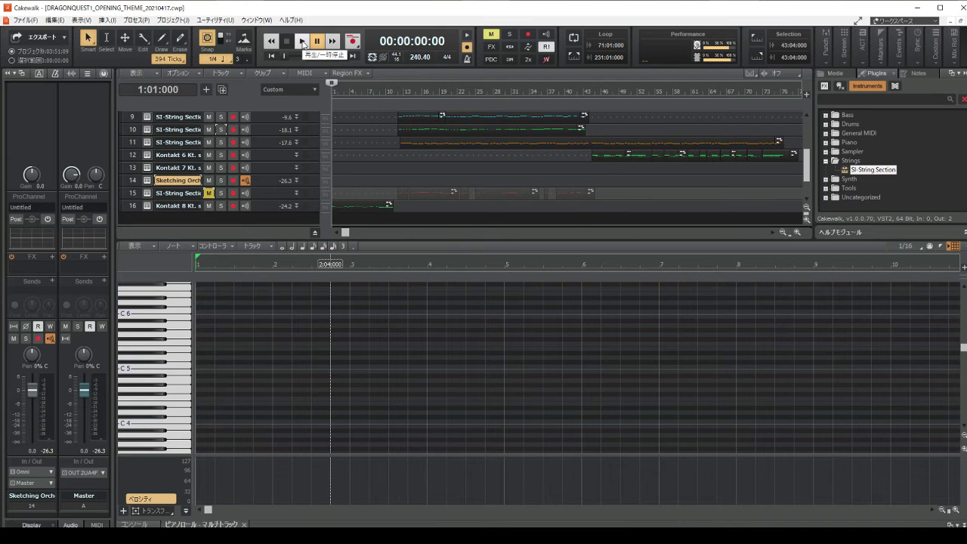
left_click(302, 41)
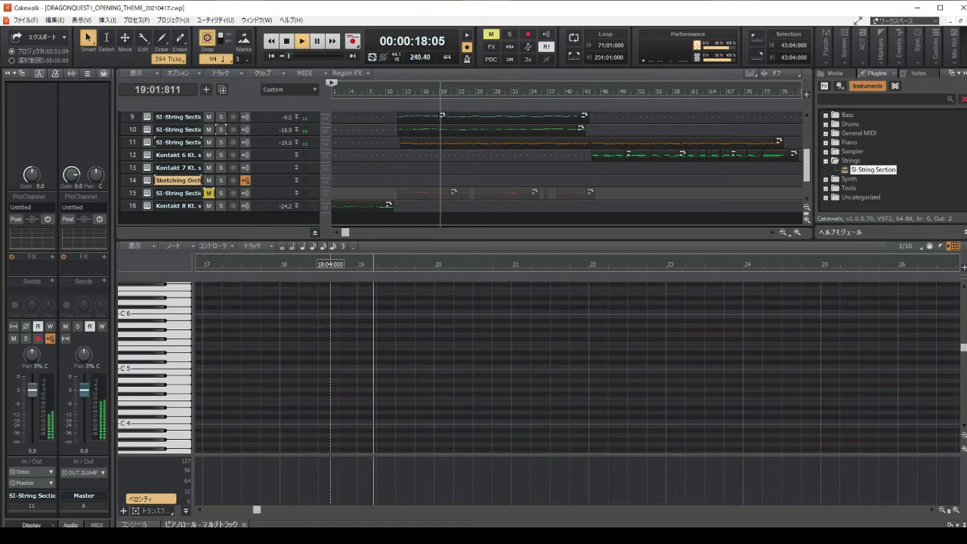
key("Up")
key("Up")
key("Up")
scroll(489, 342, "down", 4)
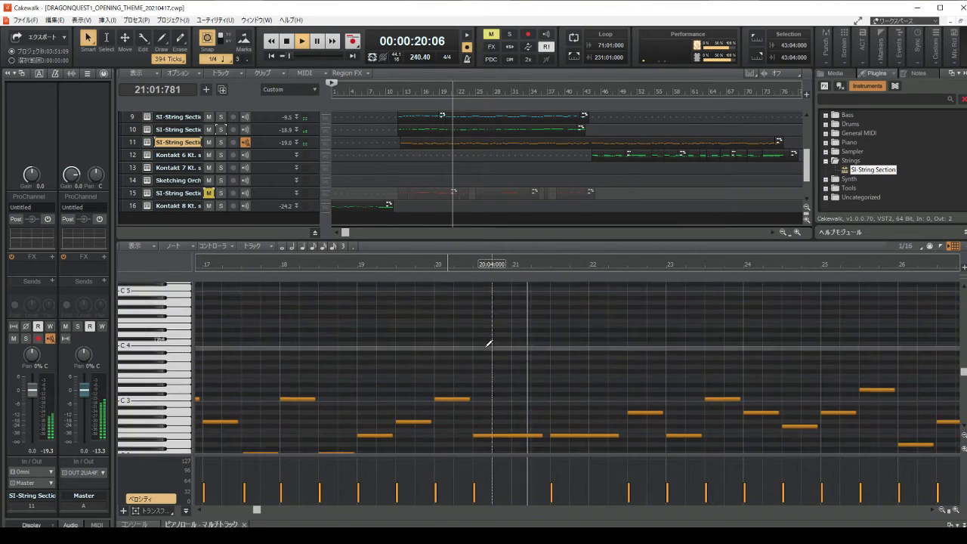
scroll(489, 344, "down", 3)
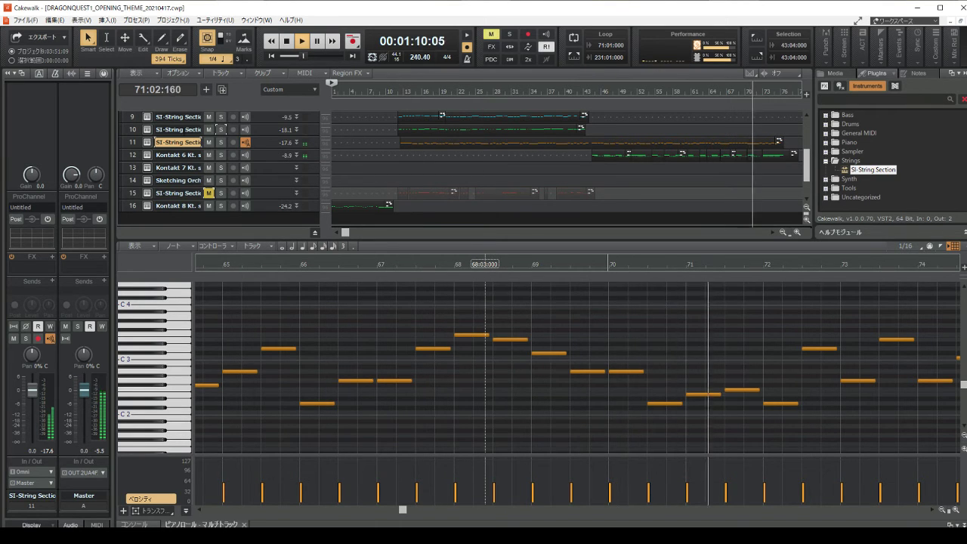
Show the Kontakt 2 track's notes in the piano roll while the song plays.
scroll(563, 167, "up", 3)
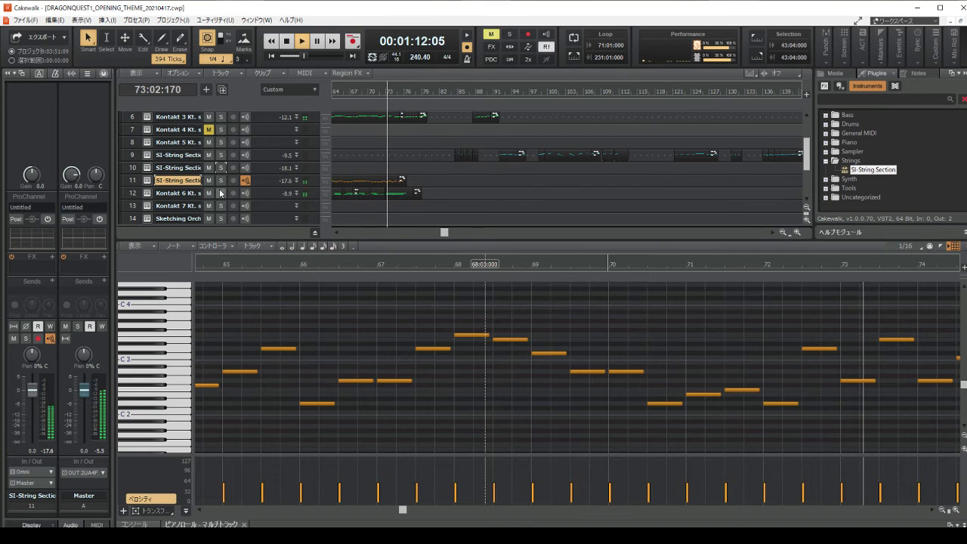
scroll(186, 161, "up", 3)
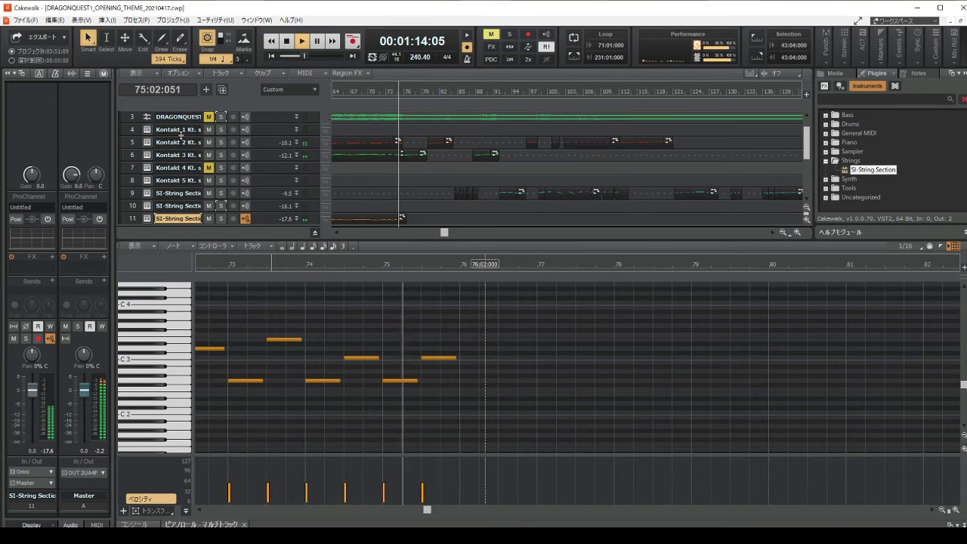
left_click(180, 131)
left_click(179, 142)
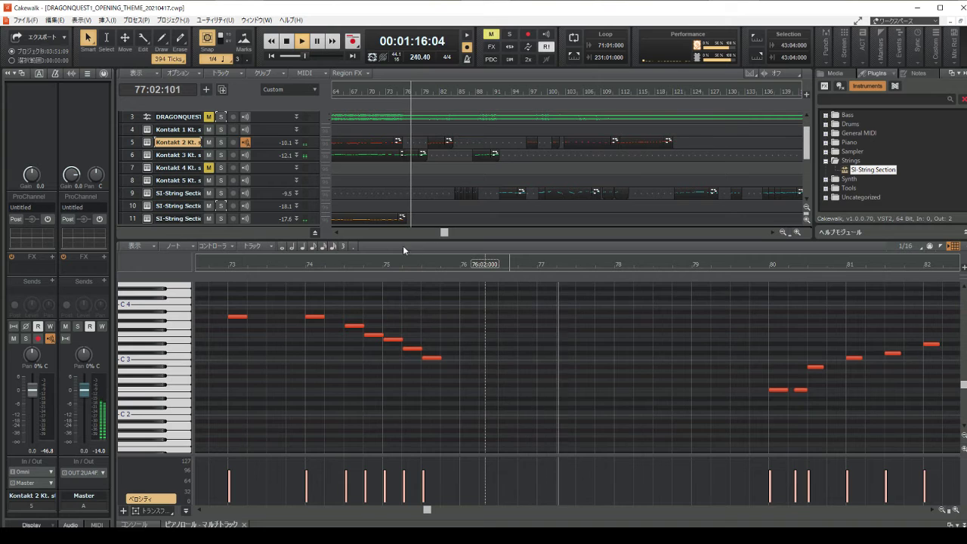
scroll(567, 320, "up", 1)
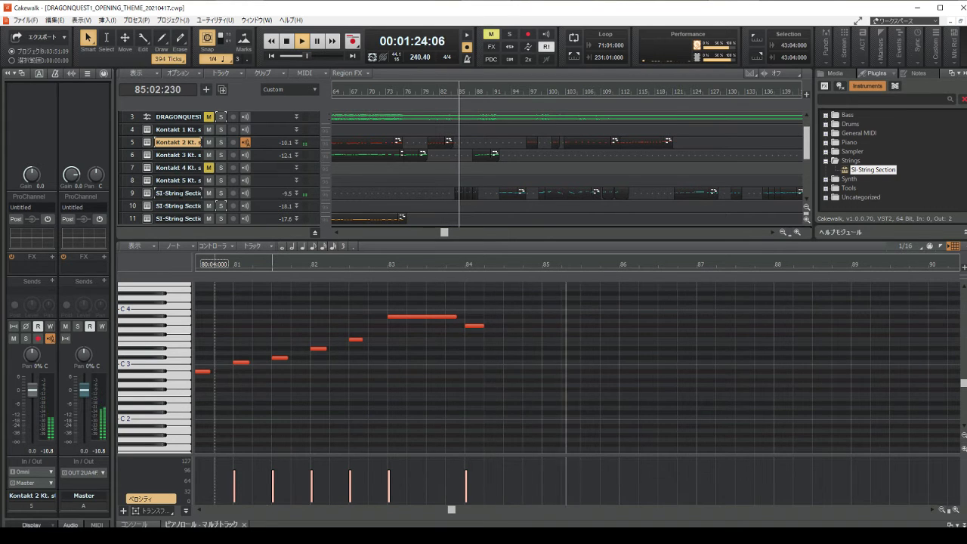
Examine the notes of string track 9 and the Kontakt 3 track in the piano roll during playback.
left_click(178, 192)
scroll(547, 370, "up", 5)
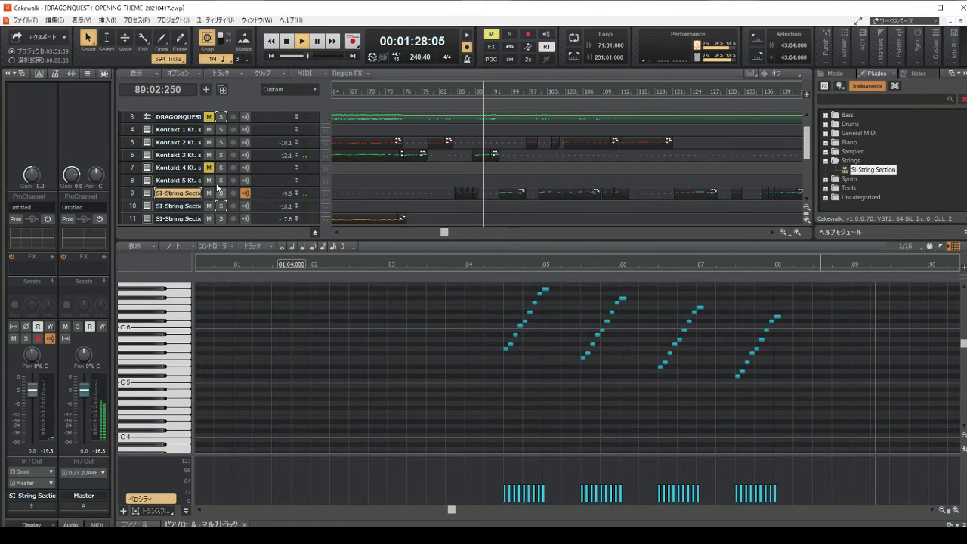
left_click(179, 155)
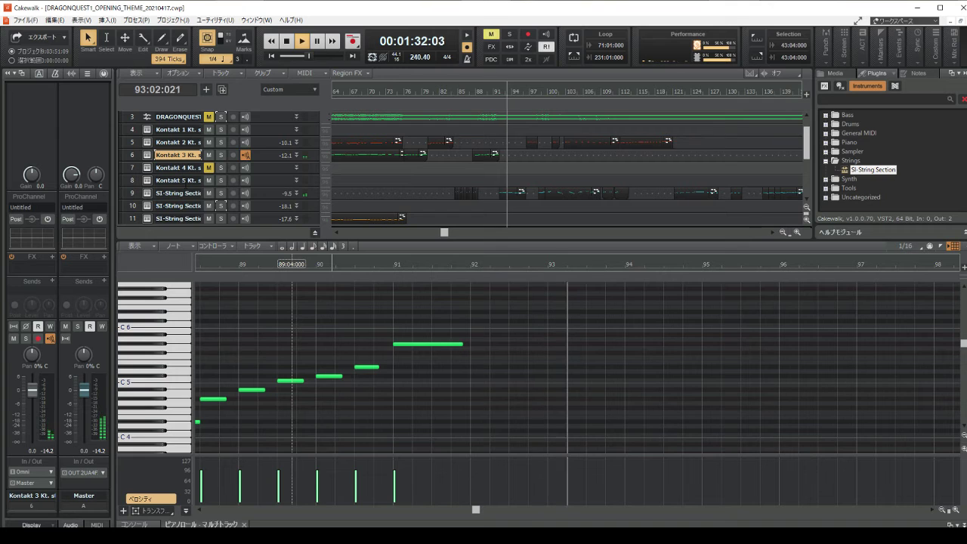
Return to string track 9 and follow its high and low runs in the piano roll as playback continues.
left_click(182, 180)
left_click(182, 192)
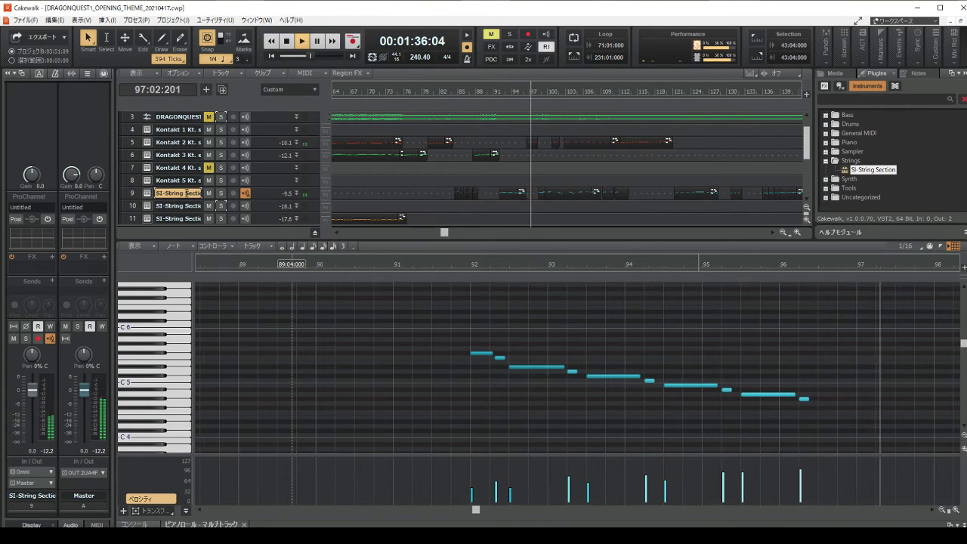
scroll(421, 396, "up", 3)
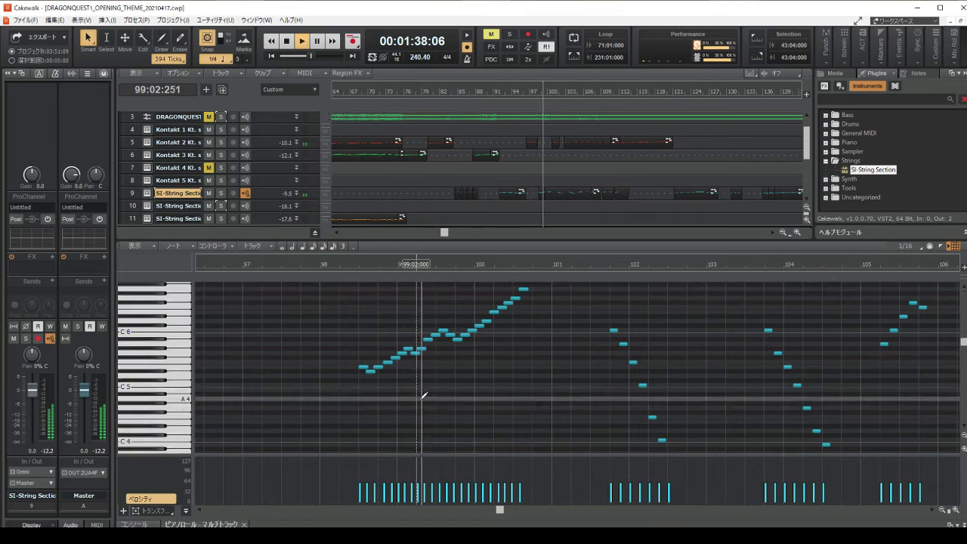
scroll(421, 396, "down", 3)
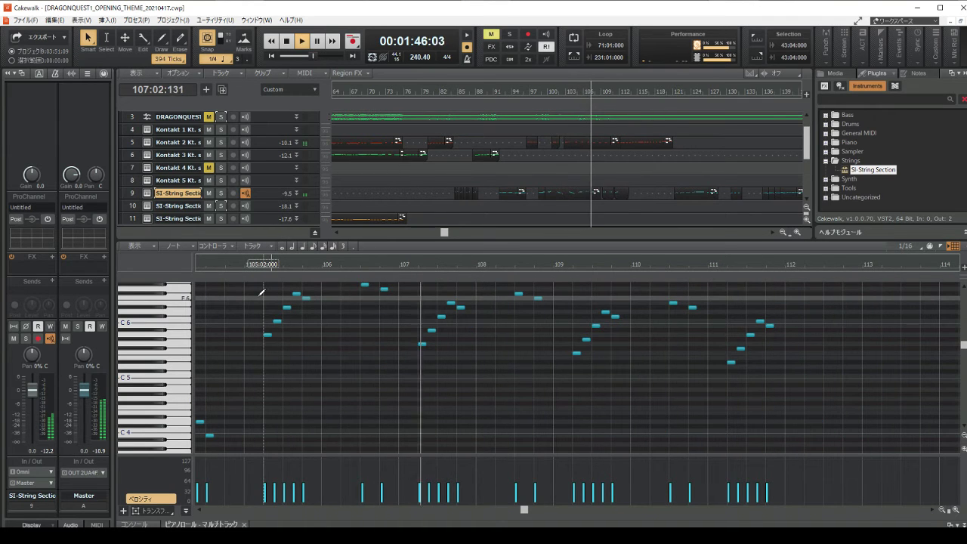
scroll(415, 391, "up", 2)
scroll(415, 391, "up", 1)
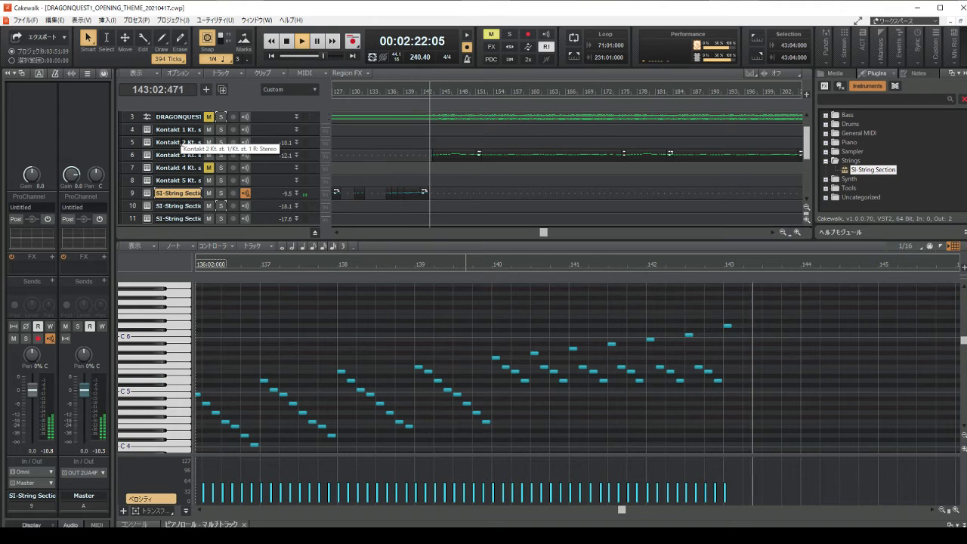
Follow the Kontakt 3 track and string track 9 through the song's closing section, and stop playback.
left_click(183, 154)
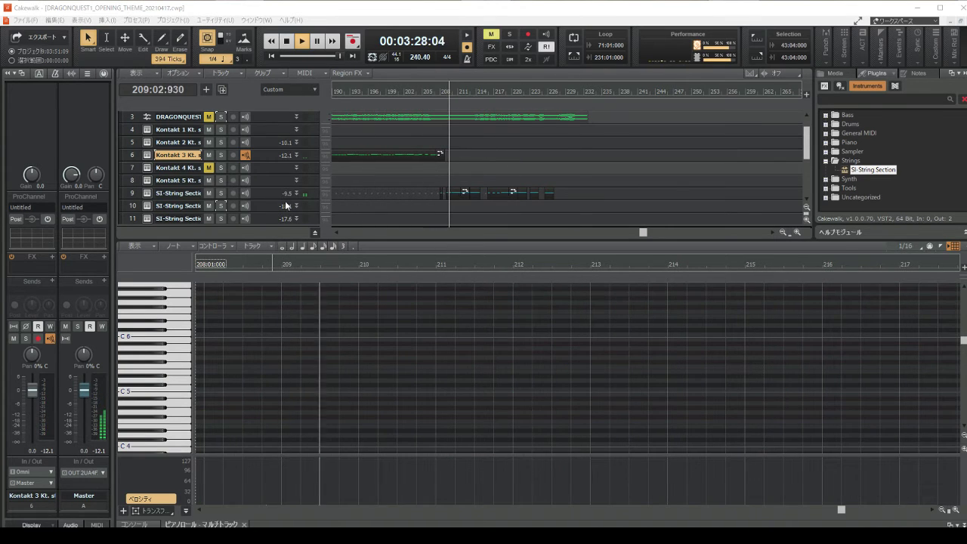
left_click(182, 193)
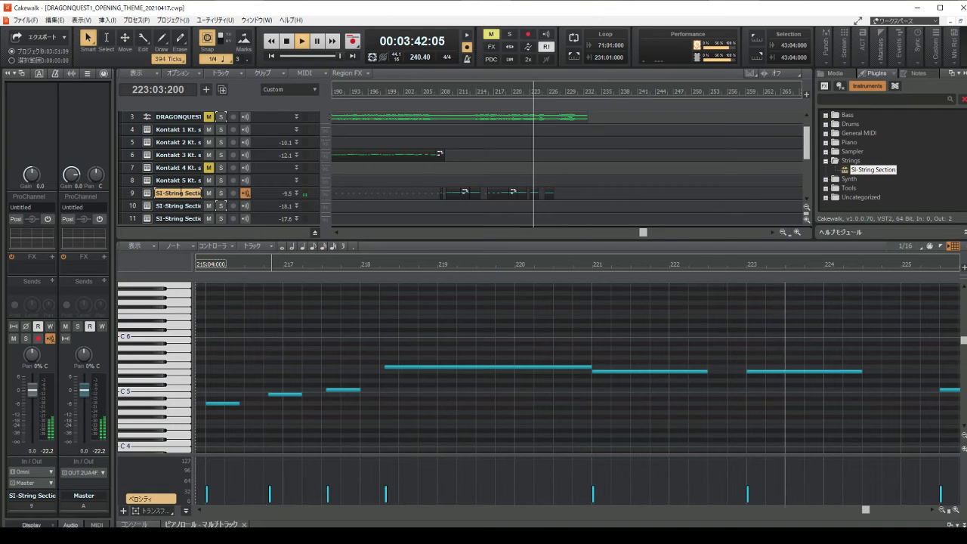
left_click(287, 42)
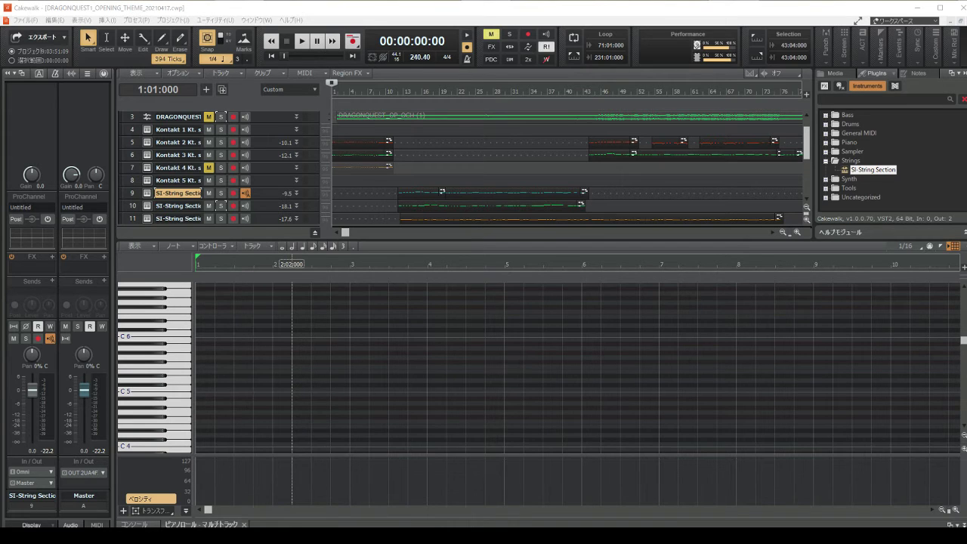
Expand the Tools category of the instrument plug-ins to look through its entries.
left_click(838, 188)
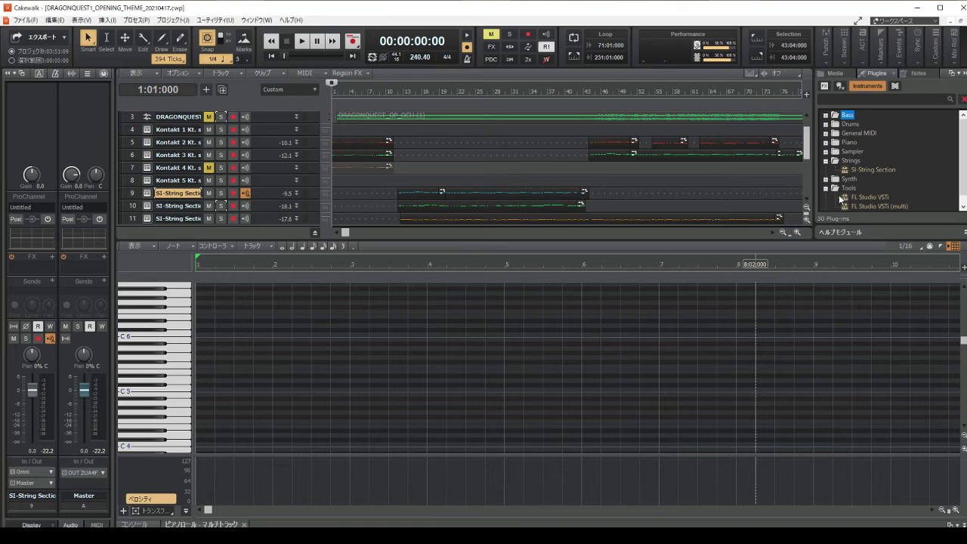
scroll(857, 184, "down", 1)
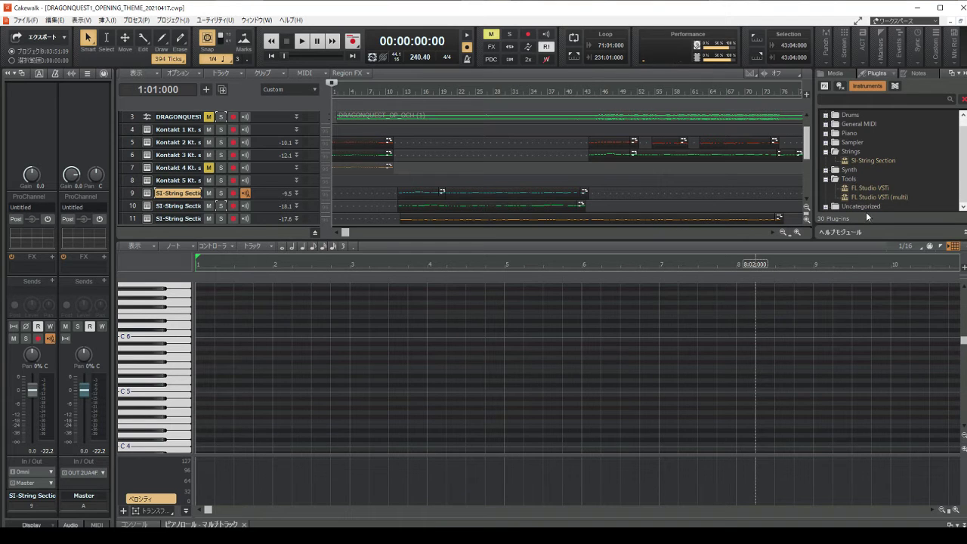
Insert a Kontakt instrument from the Uncategorized plug-ins, creating instrument tracks for each stereo output.
left_click(826, 206)
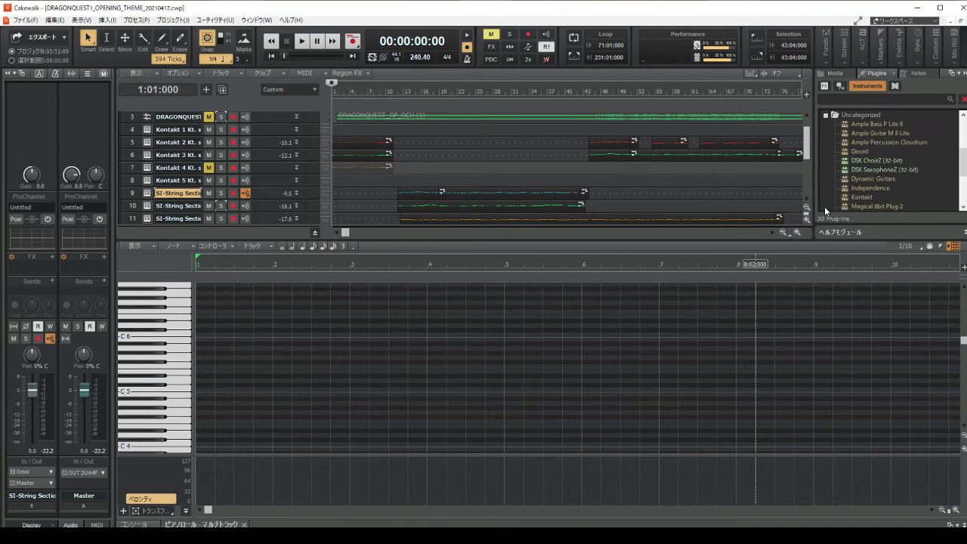
scroll(858, 171, "down", 1)
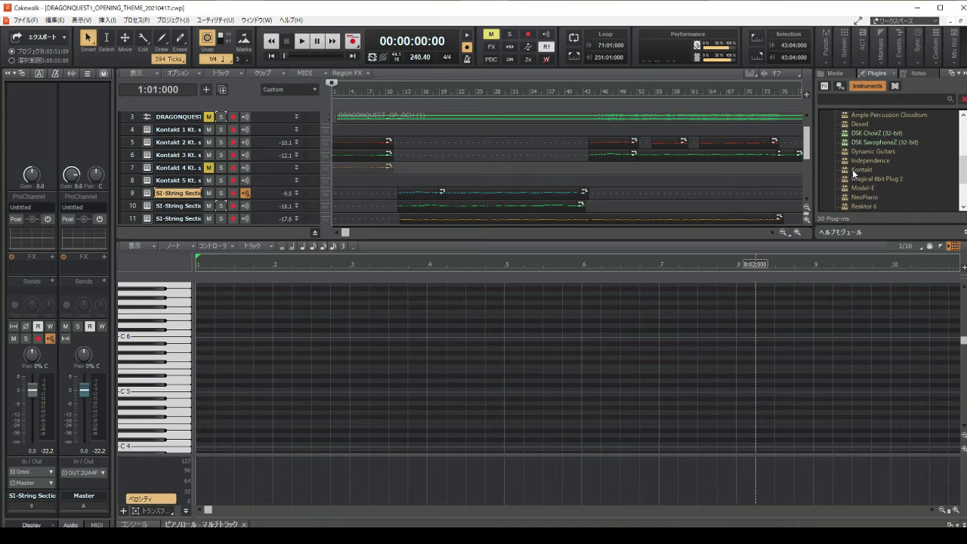
double_click(853, 169)
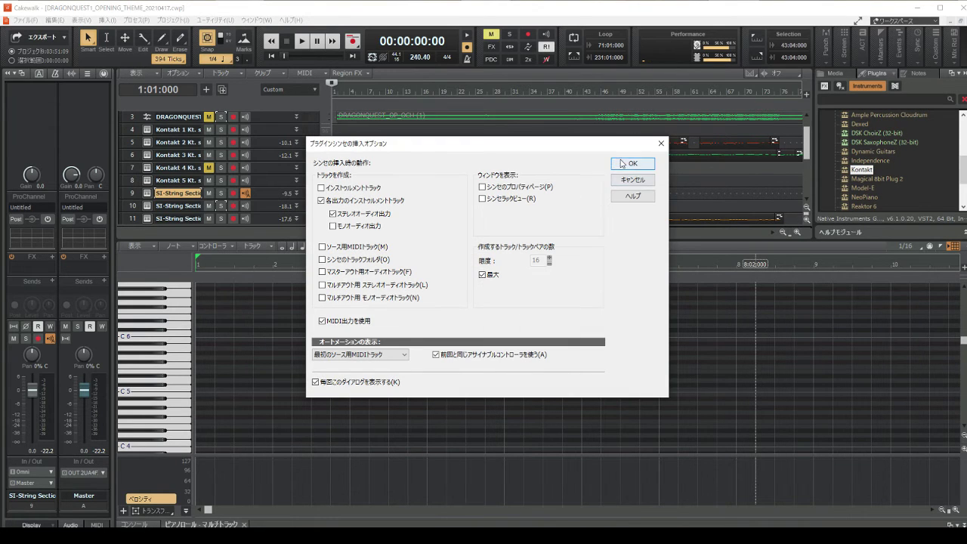
left_click(622, 163)
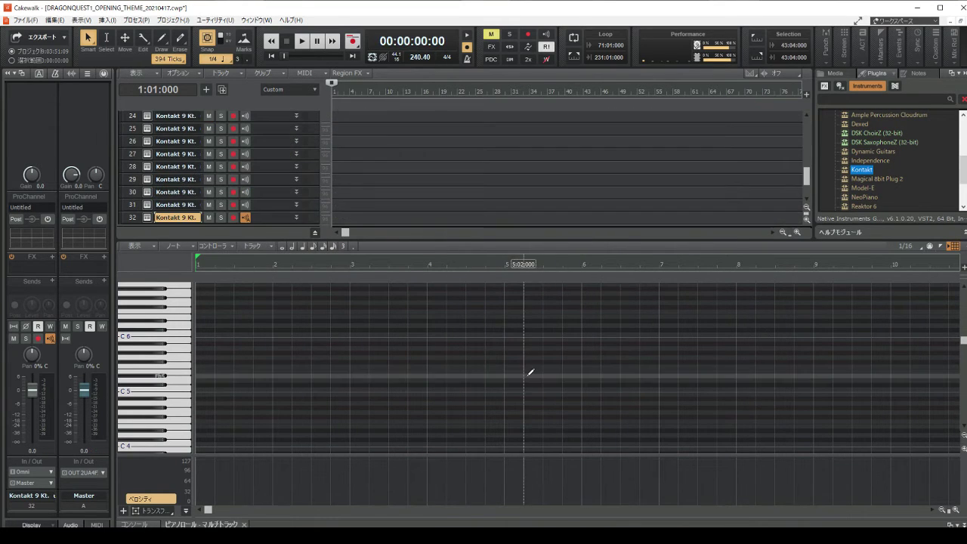
Delete the 15 surplus Kontakt 9 output tracks, 18 through 32, keeping only track 17.
scroll(226, 167, "up", 5)
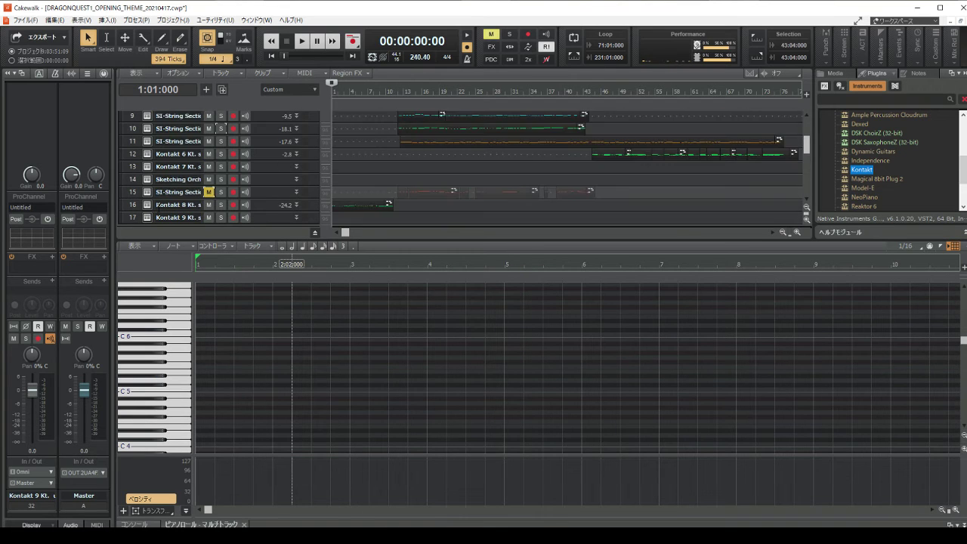
scroll(226, 167, "down", 5)
mouse_move(134, 219)
left_mouse_down()
mouse_move(136, 90)
mouse_move(136, 212)
left_mouse_up()
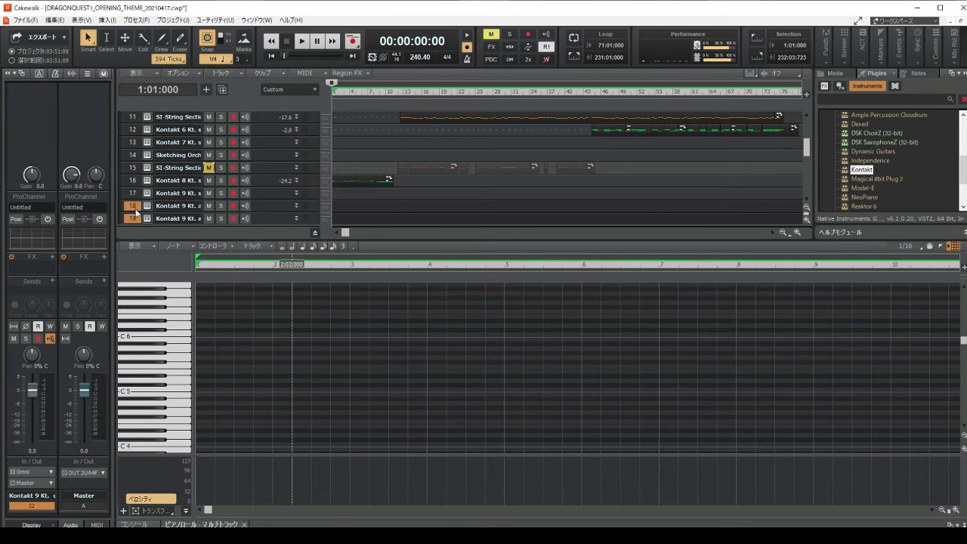
right_click(137, 211)
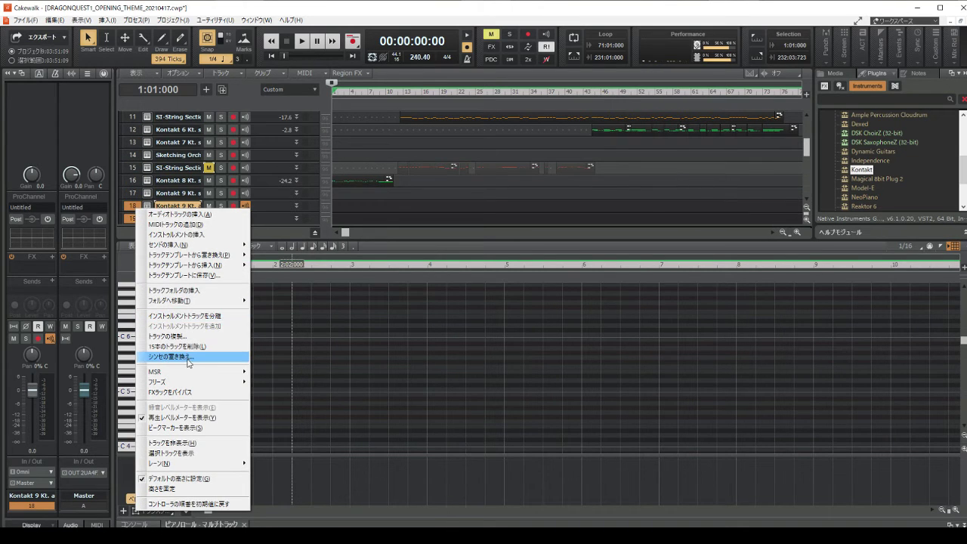
left_click(190, 347)
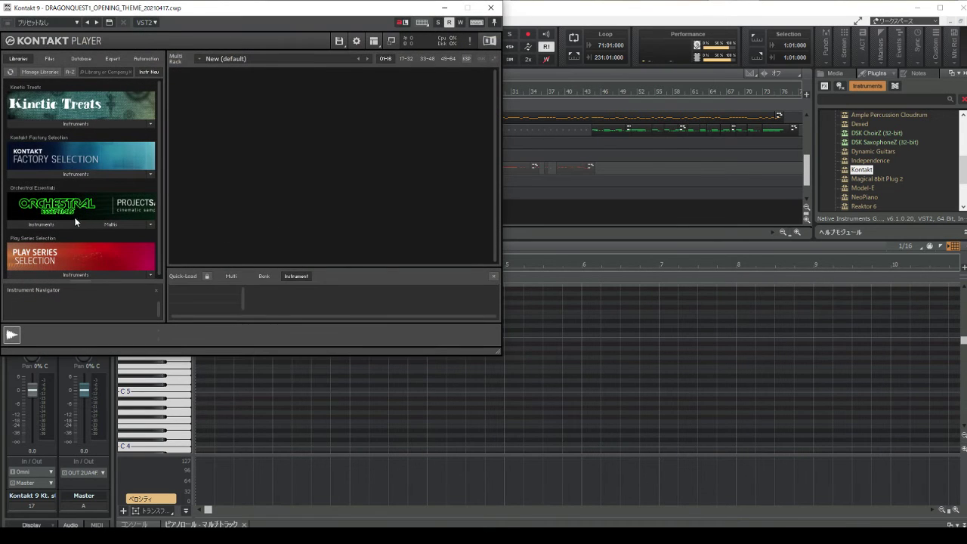
Load 2 Woodwind Staccato.nki from the Orchestral Essentials woodwinds into Kontakt 9 and close the instrument window.
left_click(46, 225)
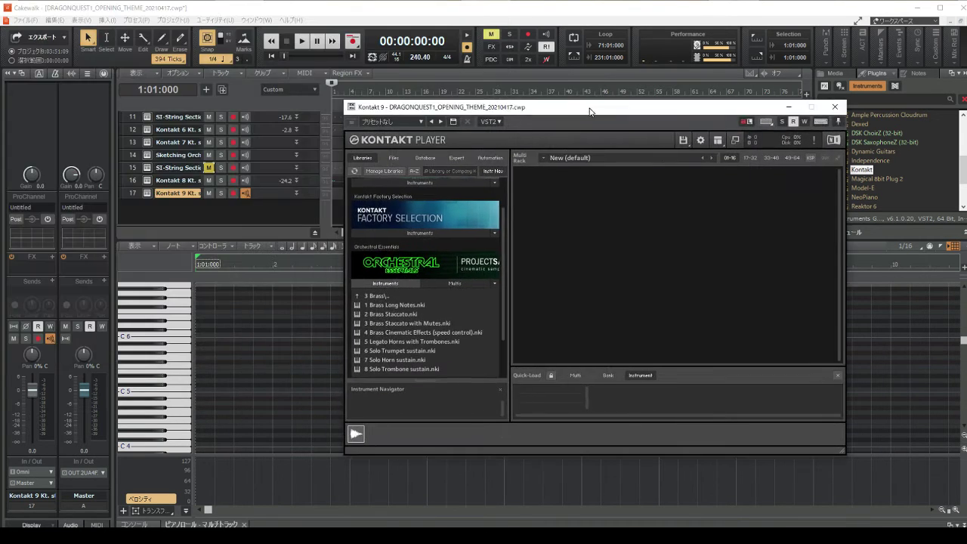
left_click(385, 295)
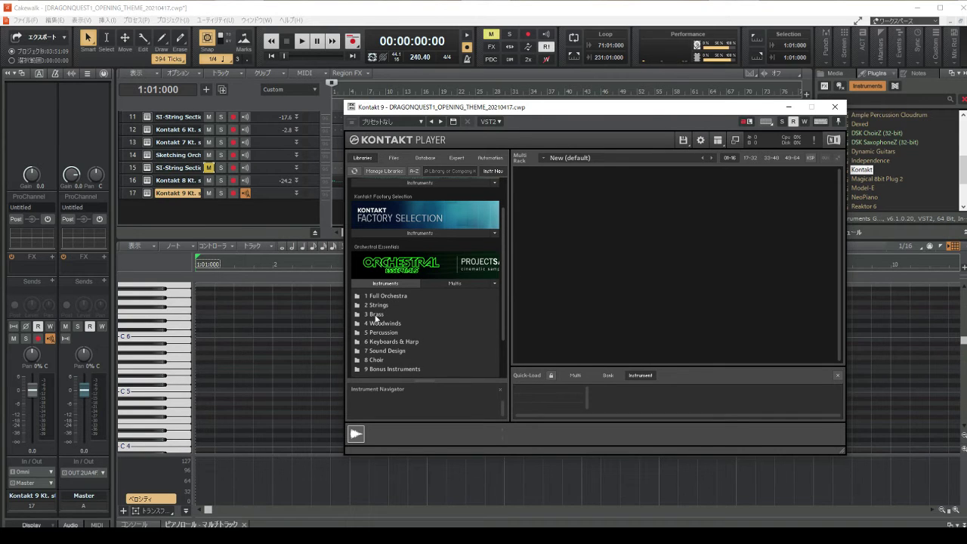
left_click(380, 323)
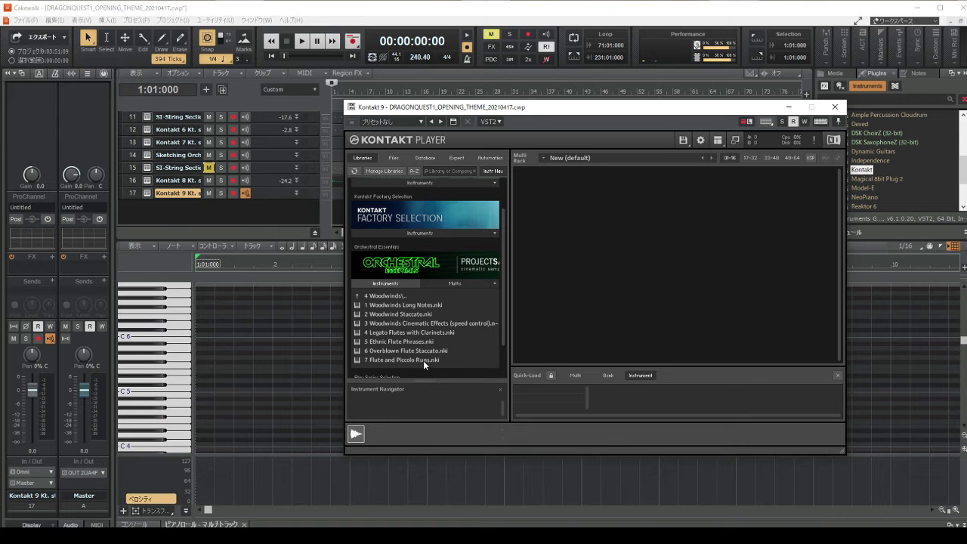
double_click(388, 313)
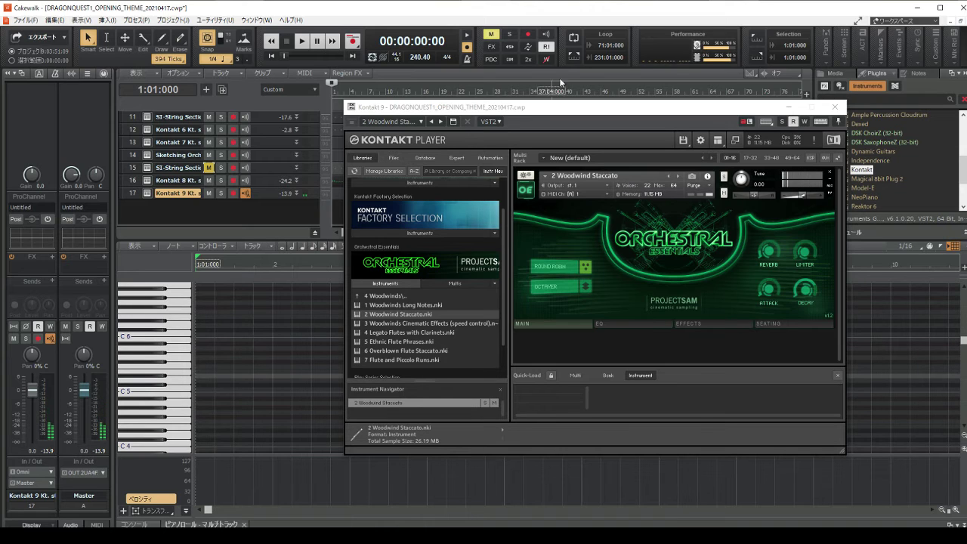
left_click(836, 108)
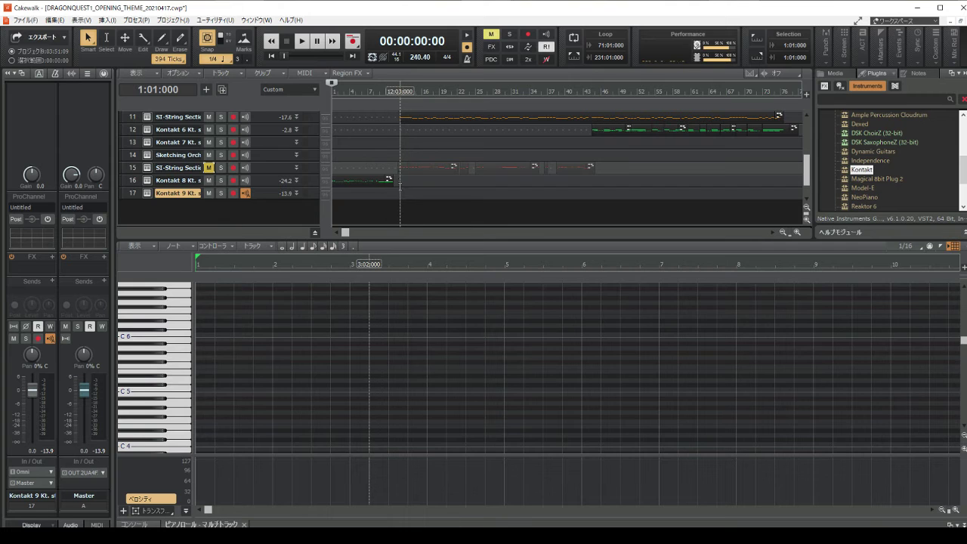
Listen to the passage starting at measure 44, where the Kontakt 2 and 3 parts re-enter.
scroll(398, 192, "up", 4)
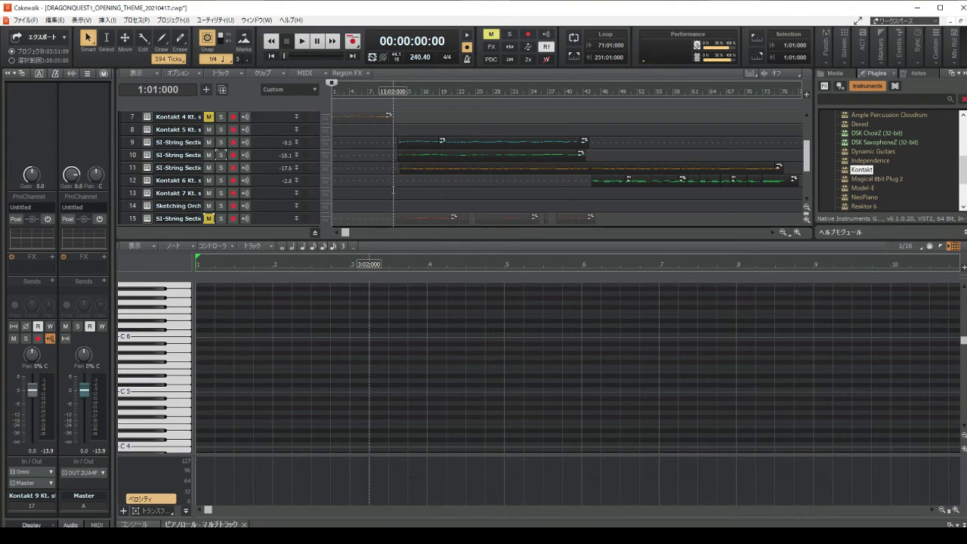
left_click(393, 189)
scroll(399, 165, "up", 6)
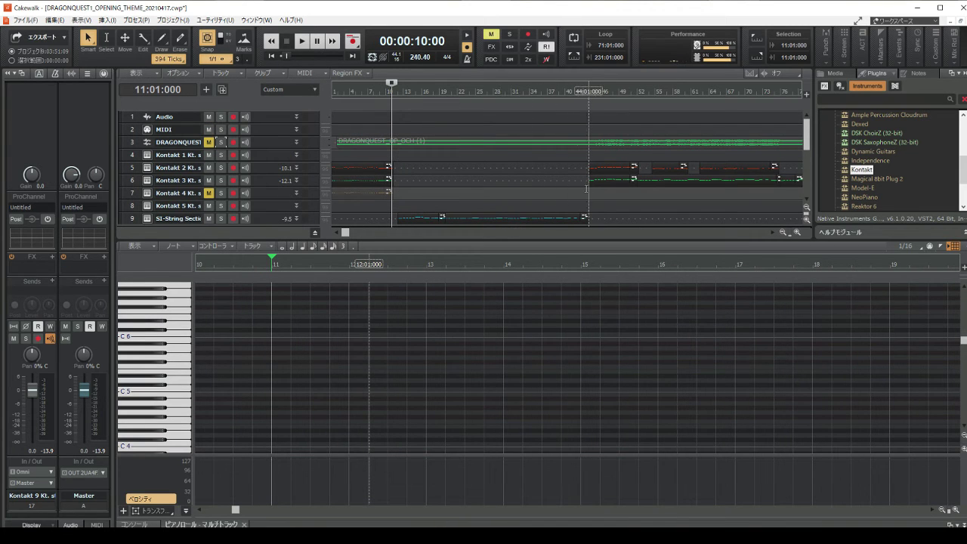
left_click(587, 189)
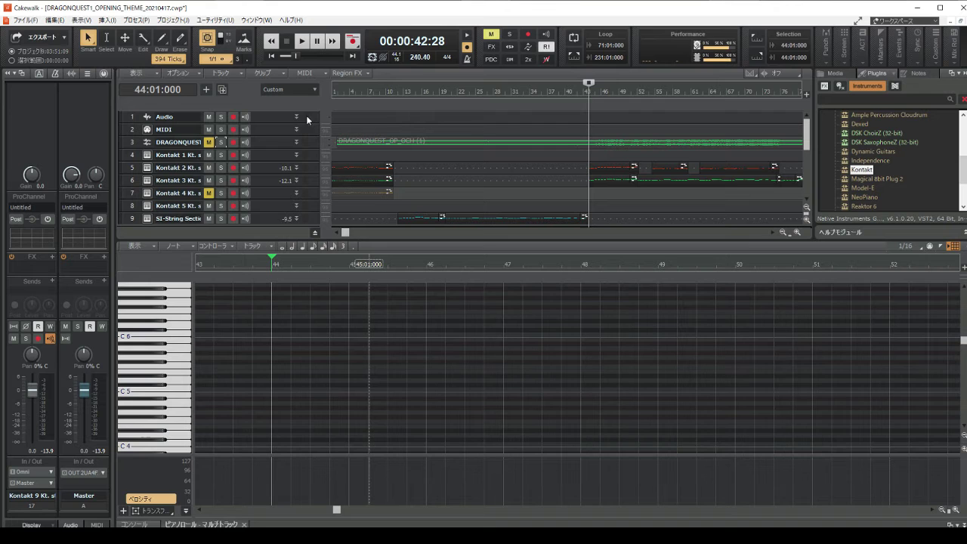
left_click(299, 44)
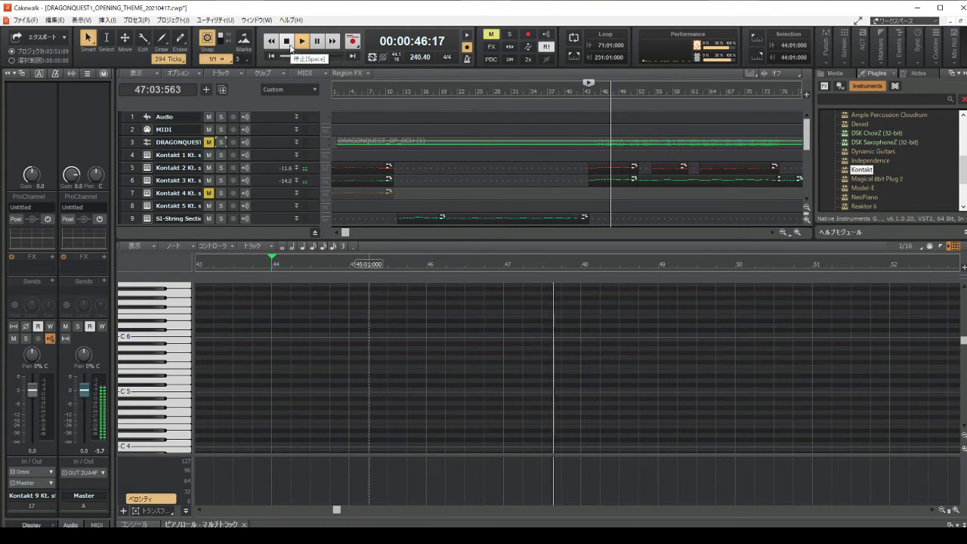
left_click(287, 42)
Enter three short notes, G6, F#6 and G6, half a beat apart from the start of measure 44 on track 17.
scroll(539, 212, "down", 3)
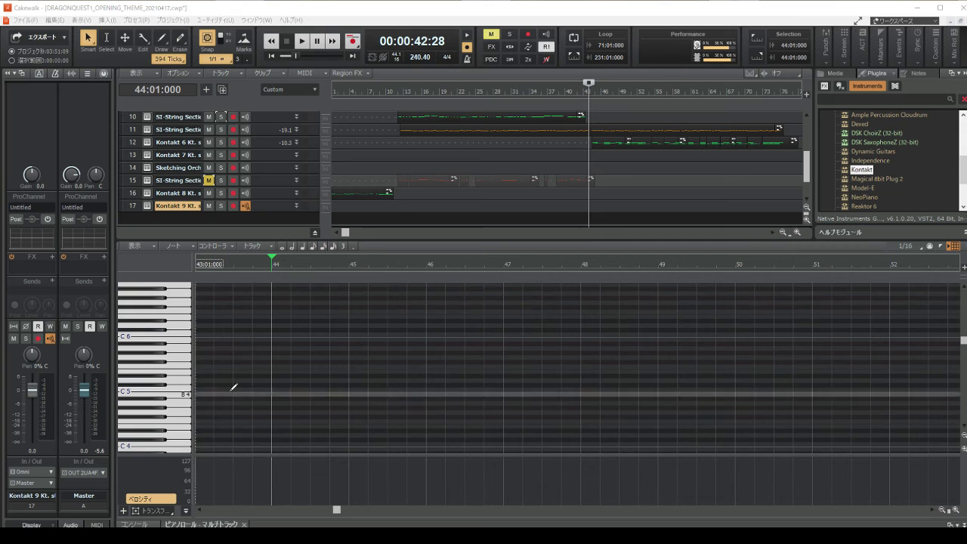
left_click(957, 513)
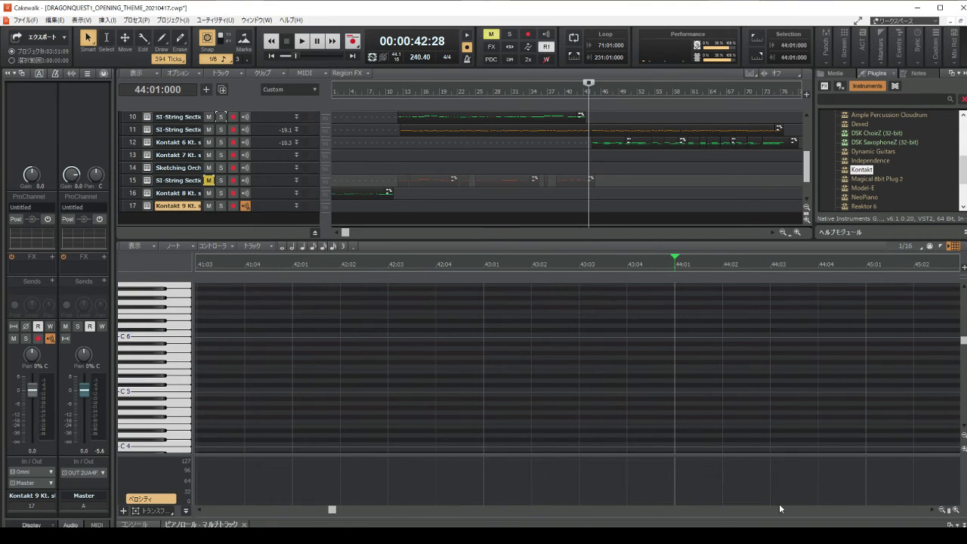
left_click(943, 511)
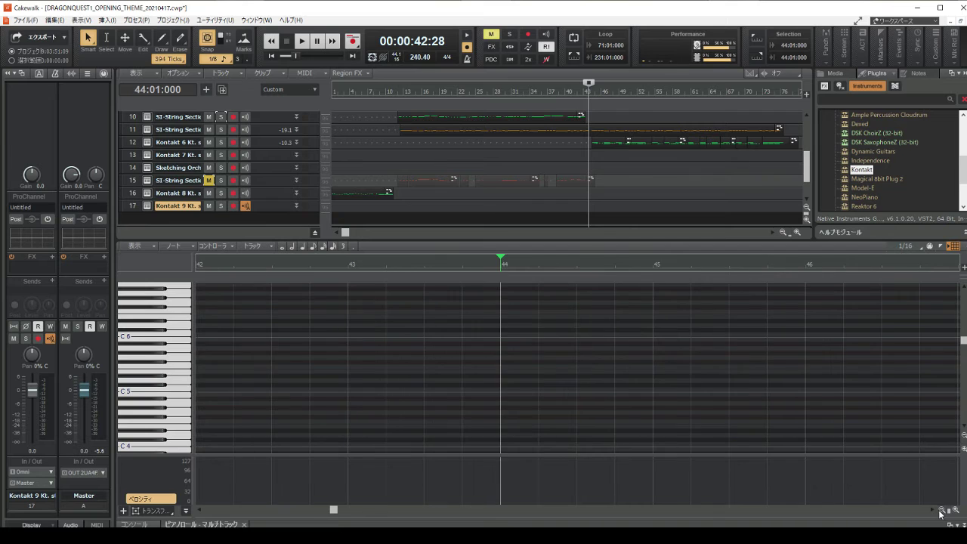
left_click(506, 331)
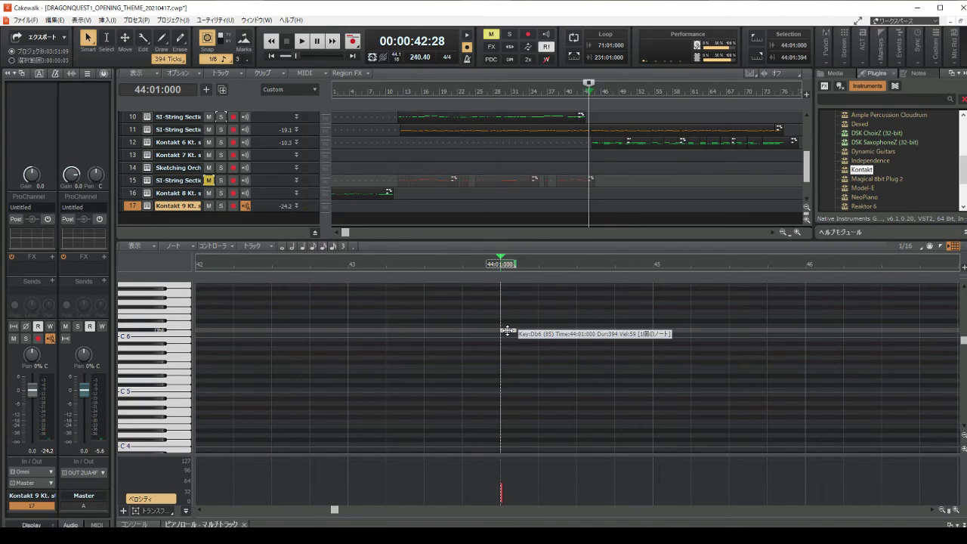
left_click_drag(506, 331, 509, 304)
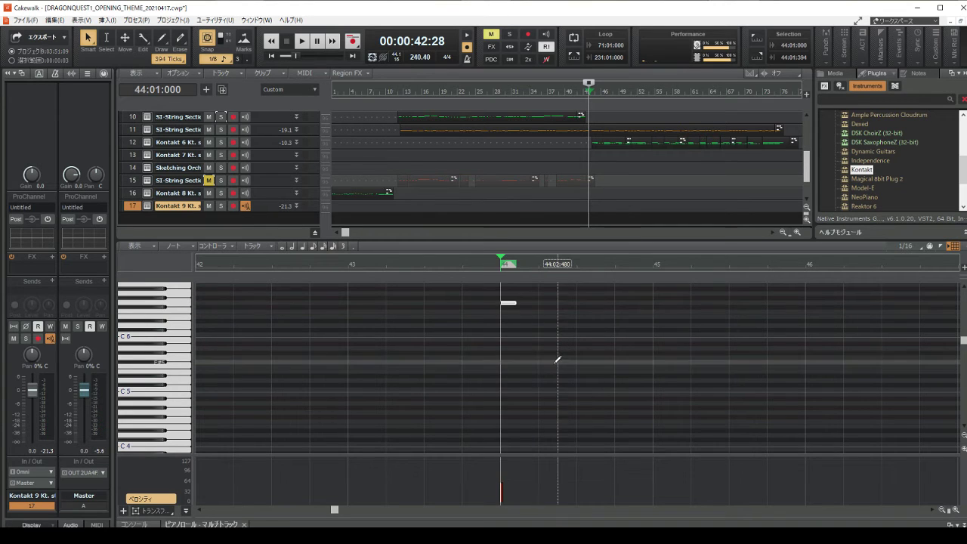
left_click(521, 311)
left_click(541, 302)
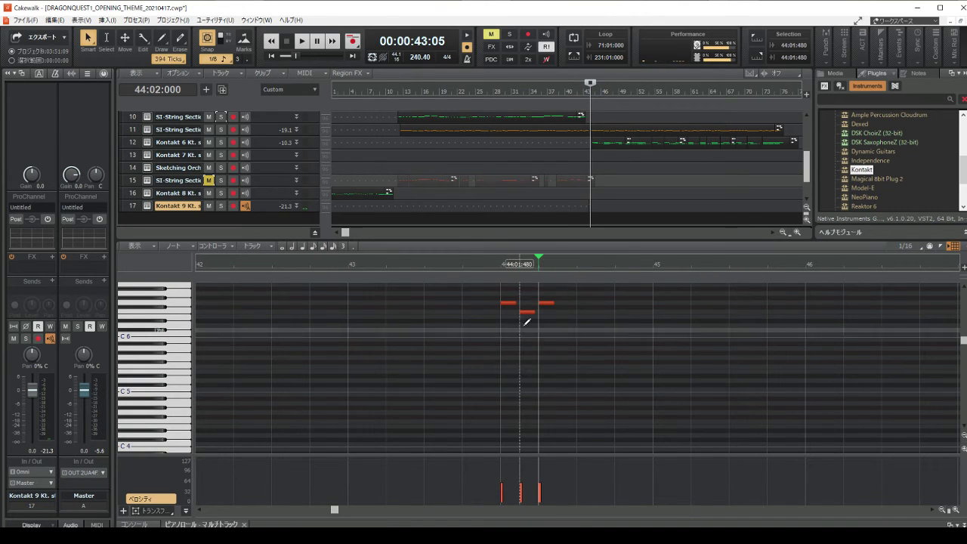
left_click_drag(527, 311, 527, 307)
Play the song twice from 43:03:480 to hear the three new woodwind notes in context.
left_click(444, 264)
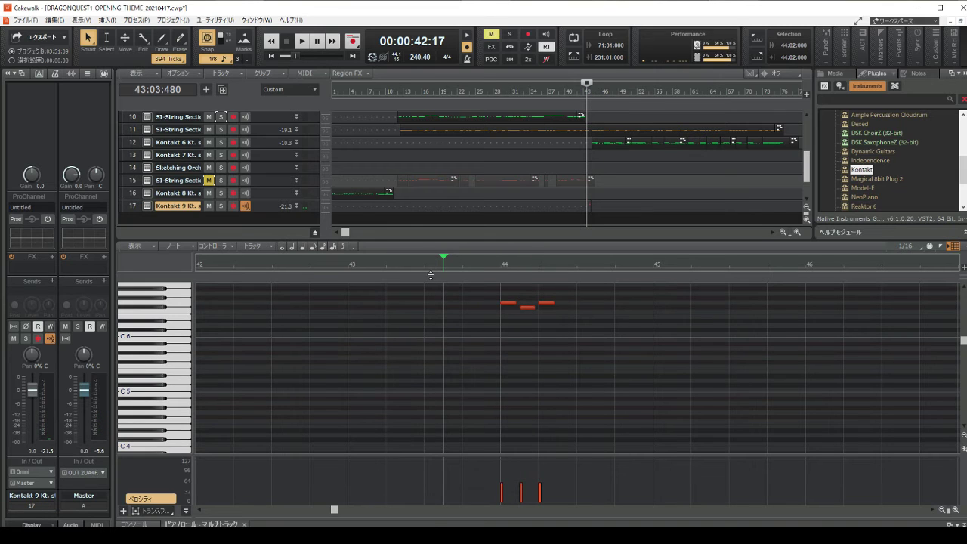
left_click(302, 41)
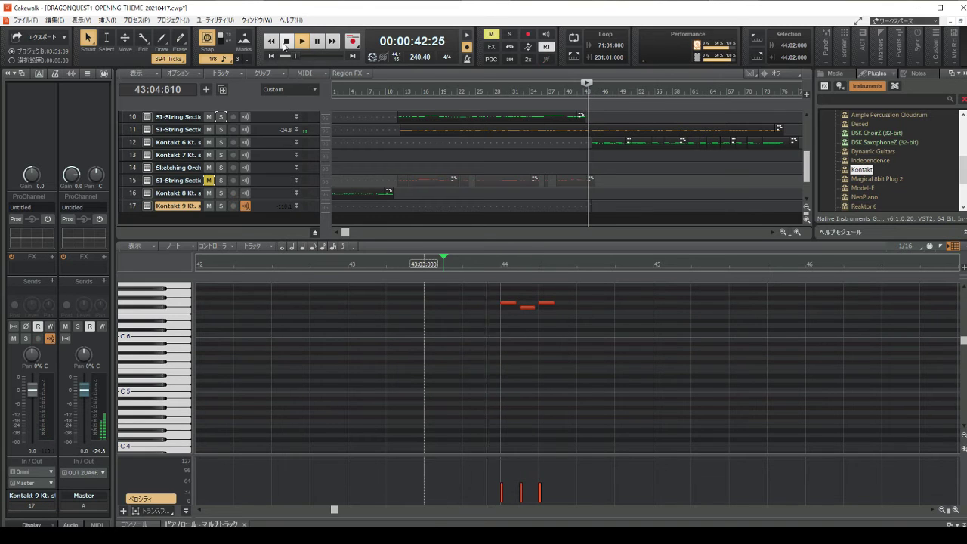
left_click(288, 42)
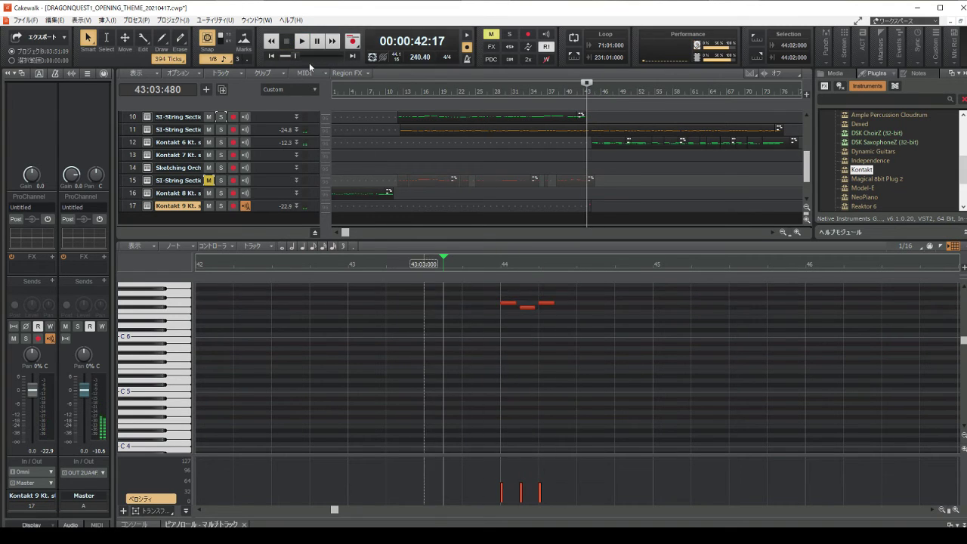
left_click(302, 42)
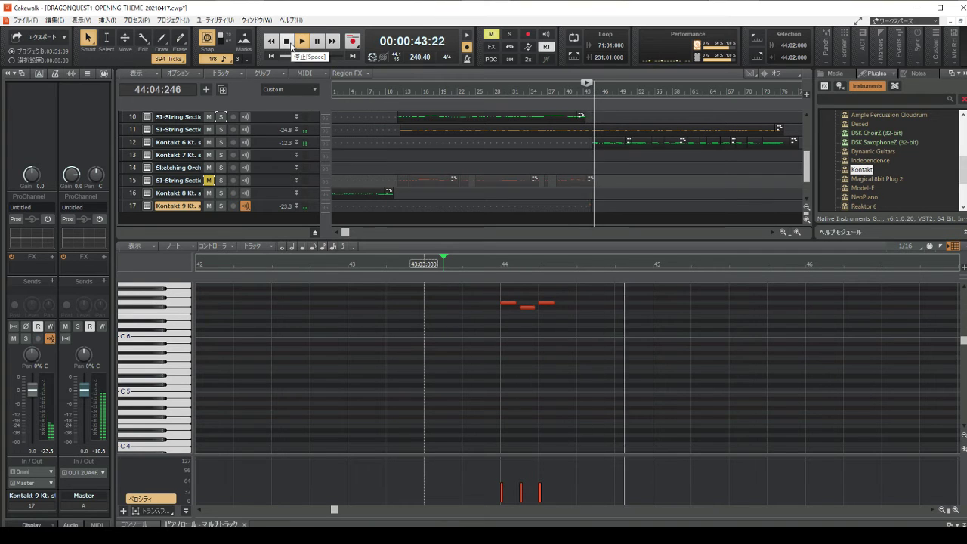
key("space")
Move the three woodwind notes to the start of measure 45 and check their timing by playing from 44:03.
left_click_drag(572, 335, 663, 305)
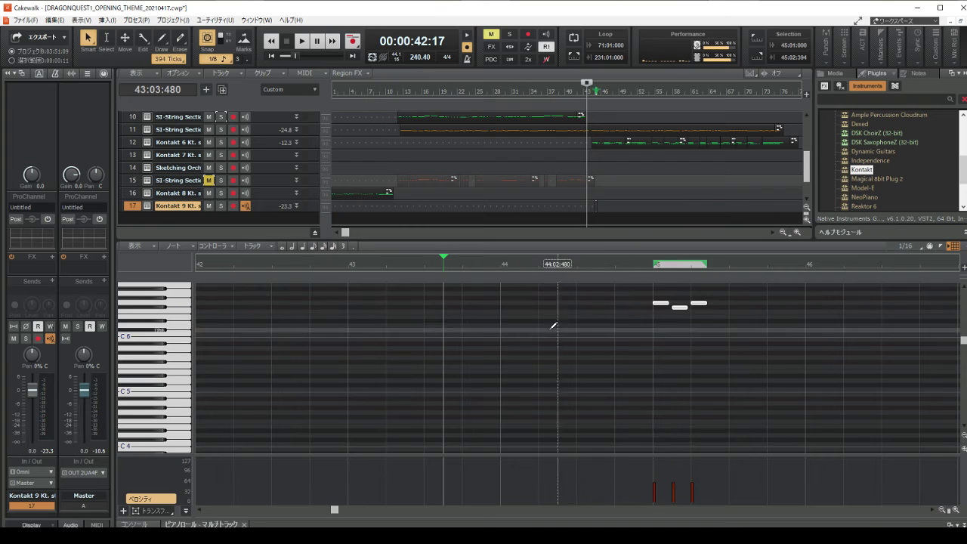
left_click(579, 341)
left_click(302, 42)
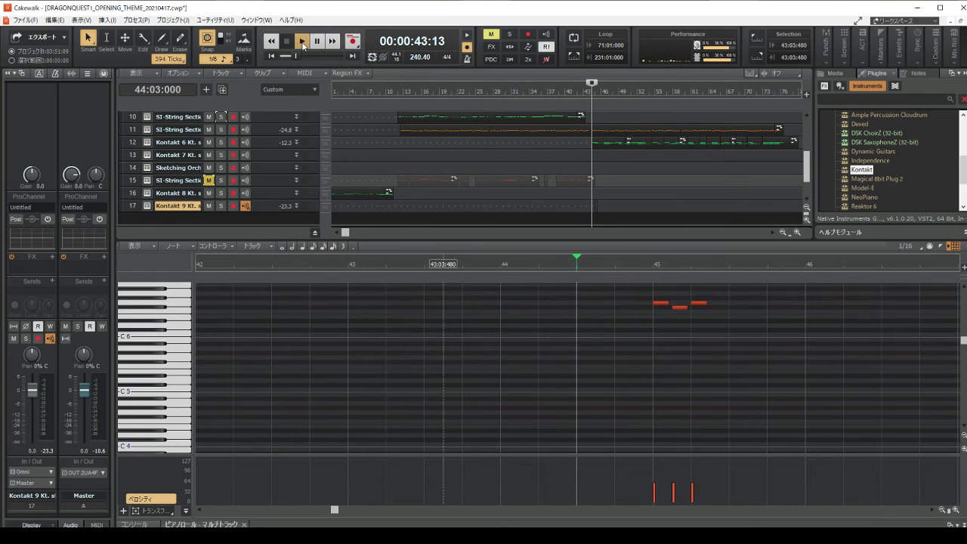
left_click(288, 43)
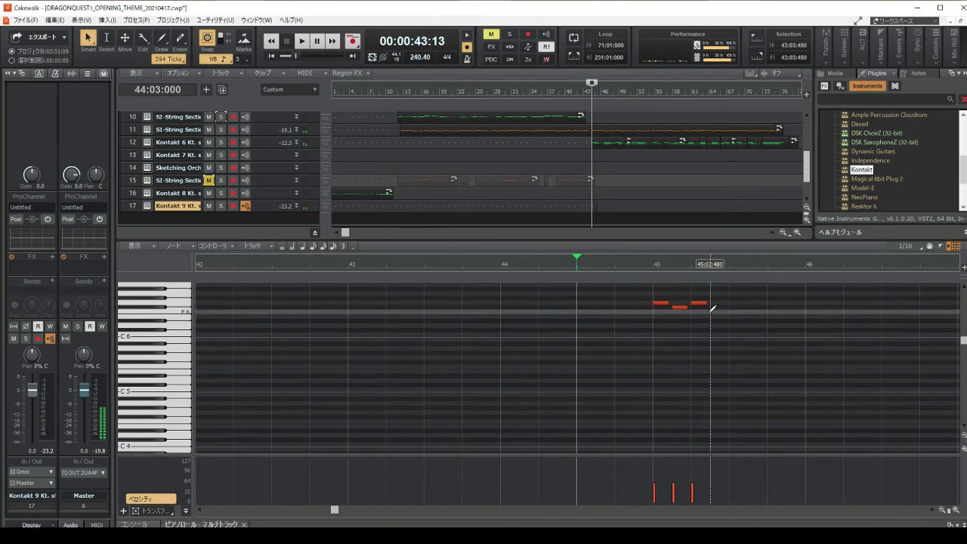
Shift the three woodwind notes one beat earlier to start at 44:04, and check them by playing from measure 44.
left_click_drag(707, 330, 622, 303)
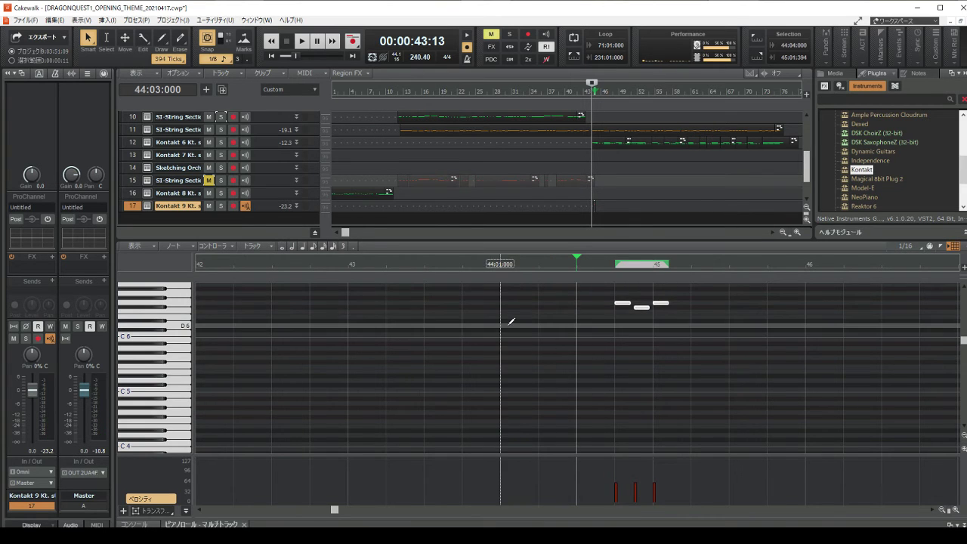
left_click(511, 322)
left_click(302, 40)
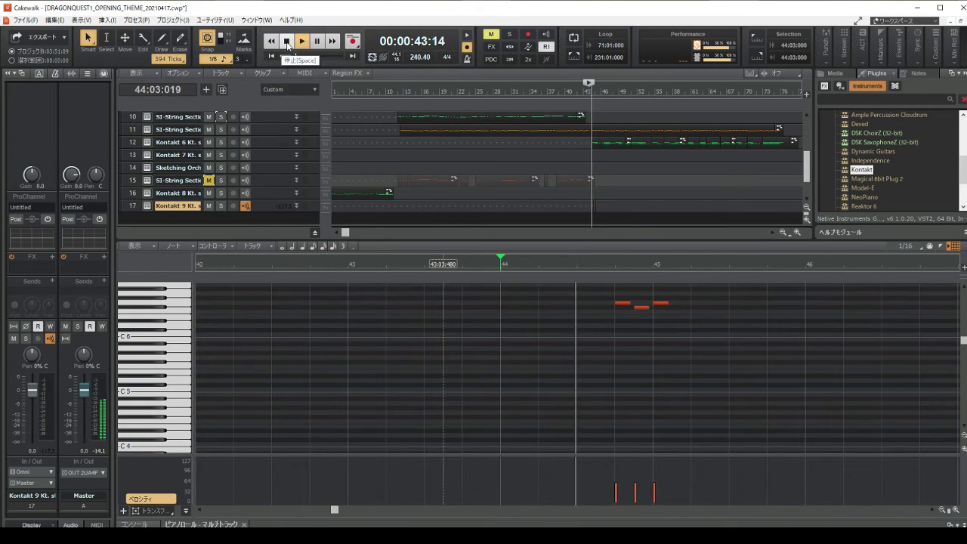
key("space")
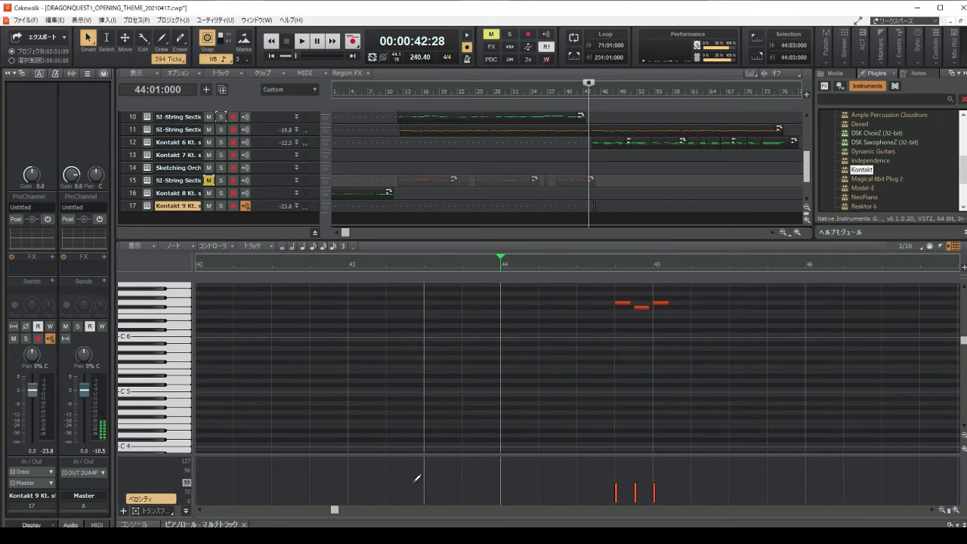
Enter G6, F#6 and G6 half a beat apart from 45:02 on track 17.
left_click_drag(335, 511, 340, 514)
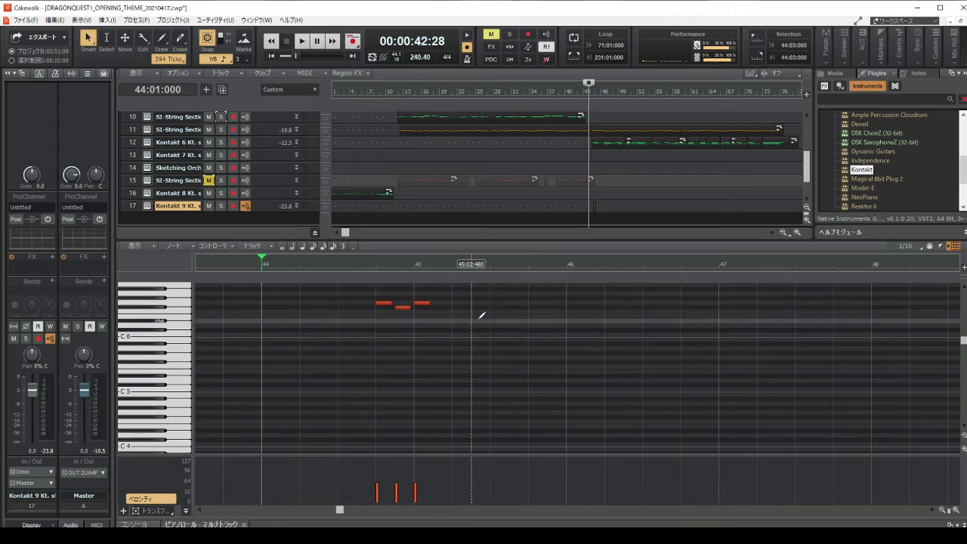
left_click(456, 302)
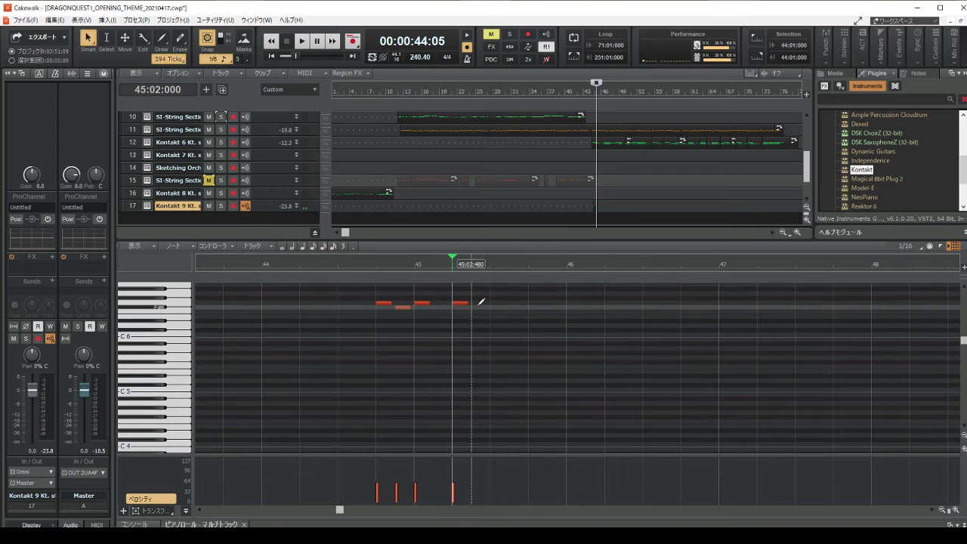
left_click(474, 307)
left_click(492, 303)
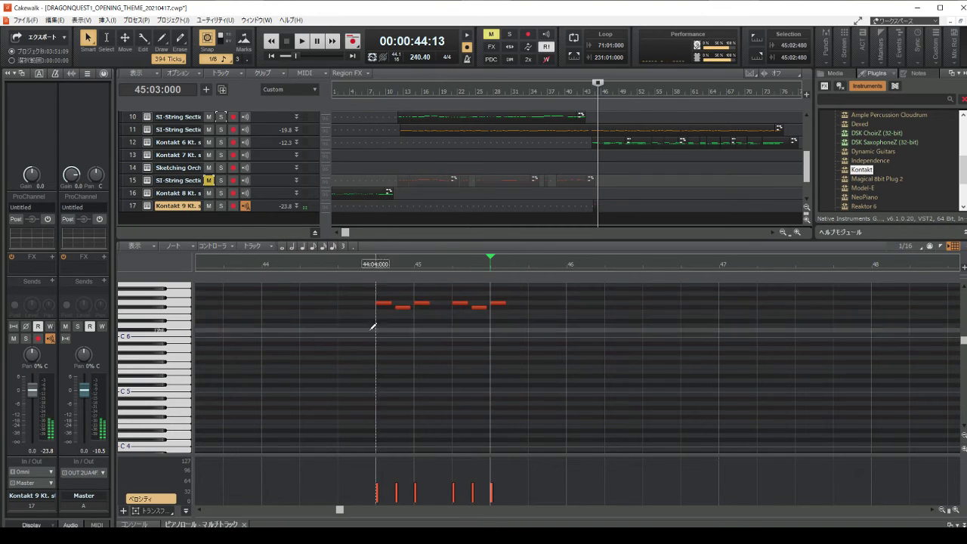
Raise the velocity of all six woodwind notes together to 80.
key("ctrl+Page_Up")
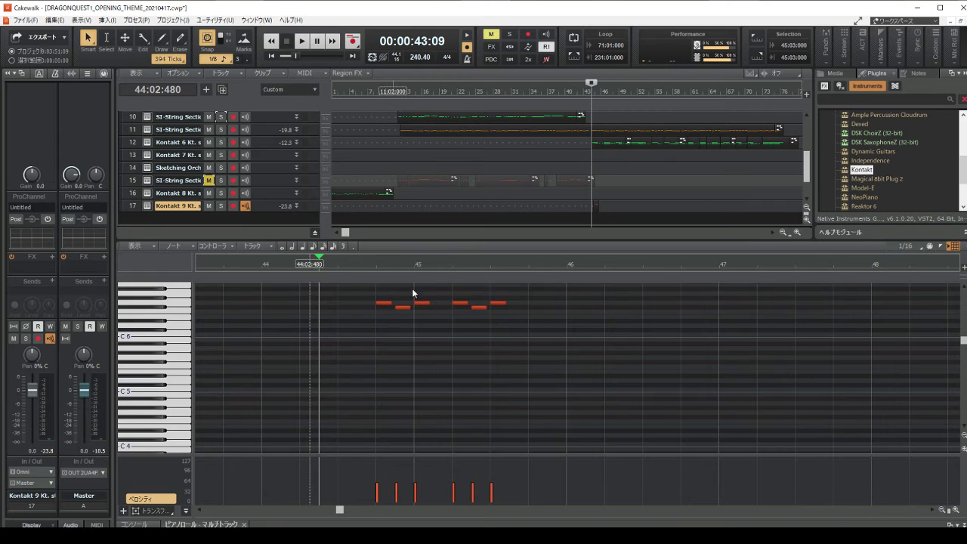
mouse_move(505, 483)
left_mouse_down()
mouse_move(345, 458)
mouse_move(378, 476)
left_mouse_up()
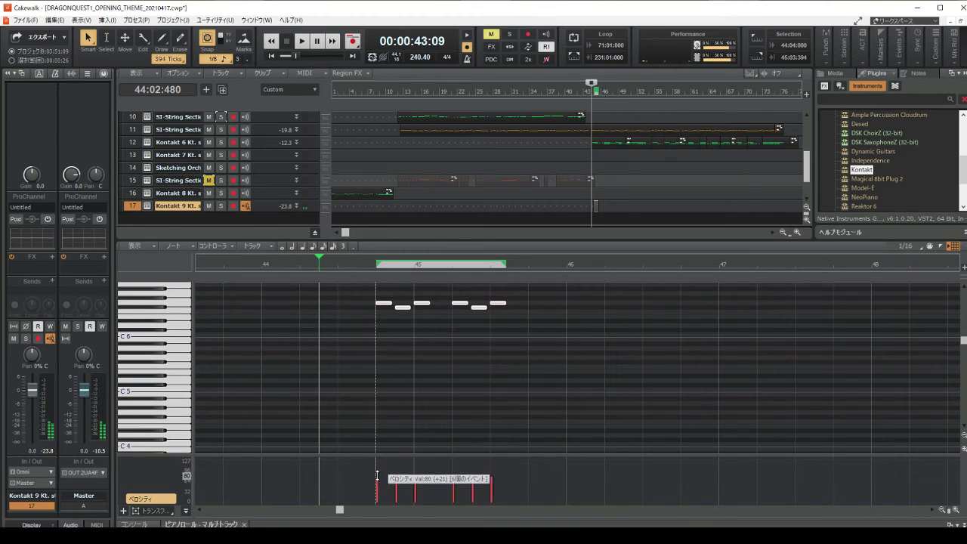
left_click(505, 316)
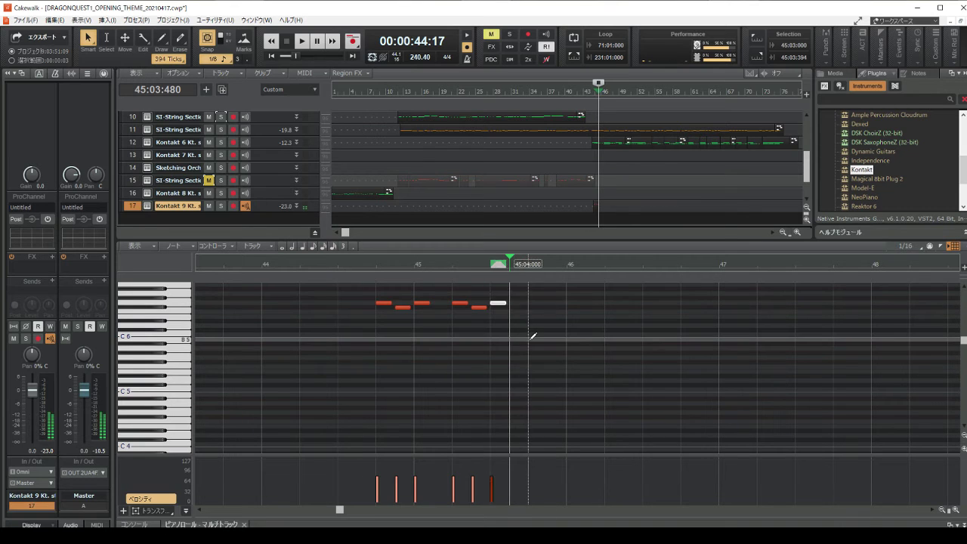
Try a B5 note at 45:04, remove it, and play the two note groups from 44:02:480.
left_click(529, 339)
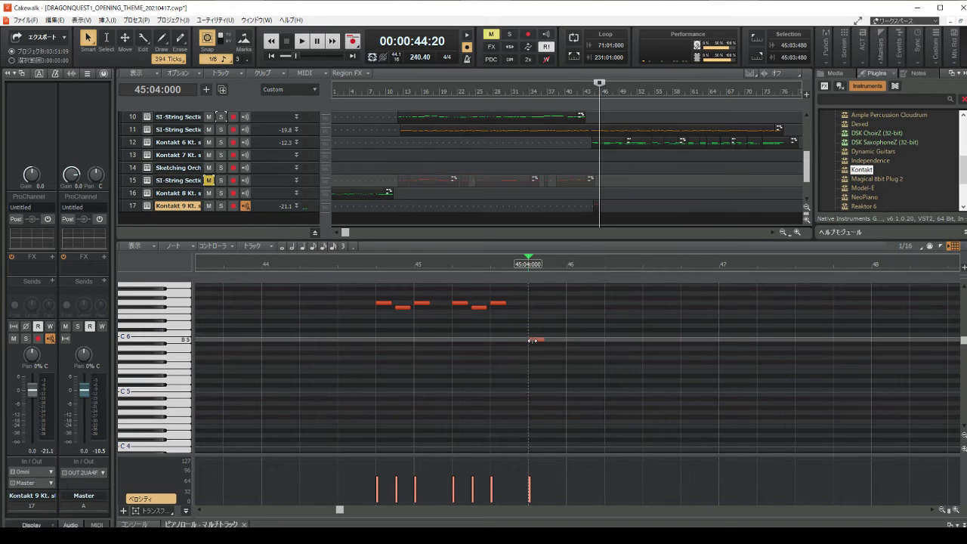
right_click(529, 340)
left_click(319, 261)
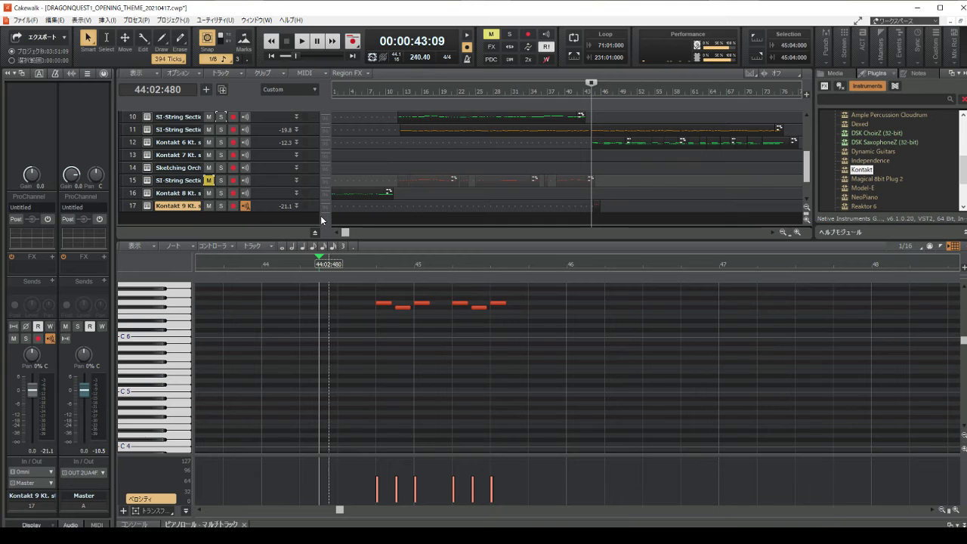
left_click(302, 41)
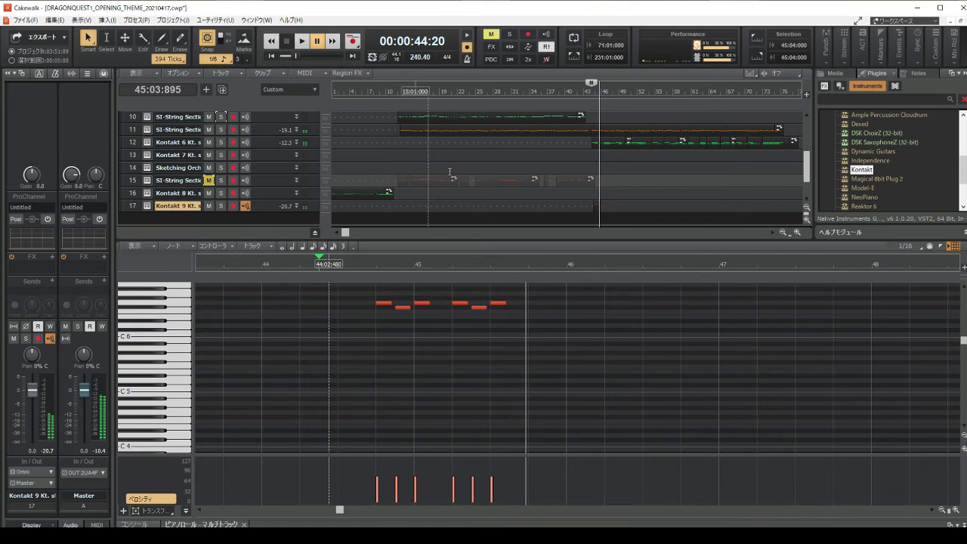
Enter eight notes alternating G6 and F#6 half a beat apart, from 45:04 through 46:03:480.
left_click(534, 303)
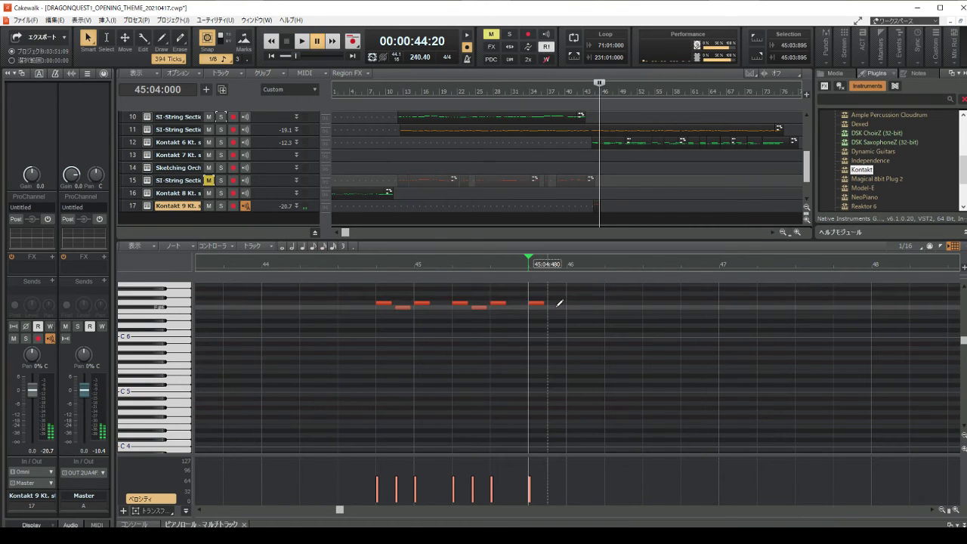
left_click(555, 307)
left_click(573, 303)
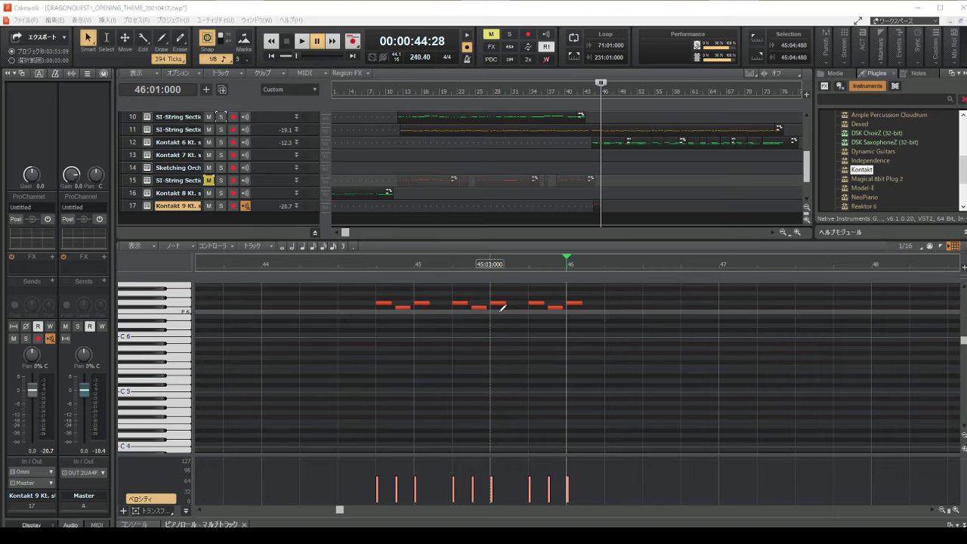
left_click(589, 308)
left_click(607, 303)
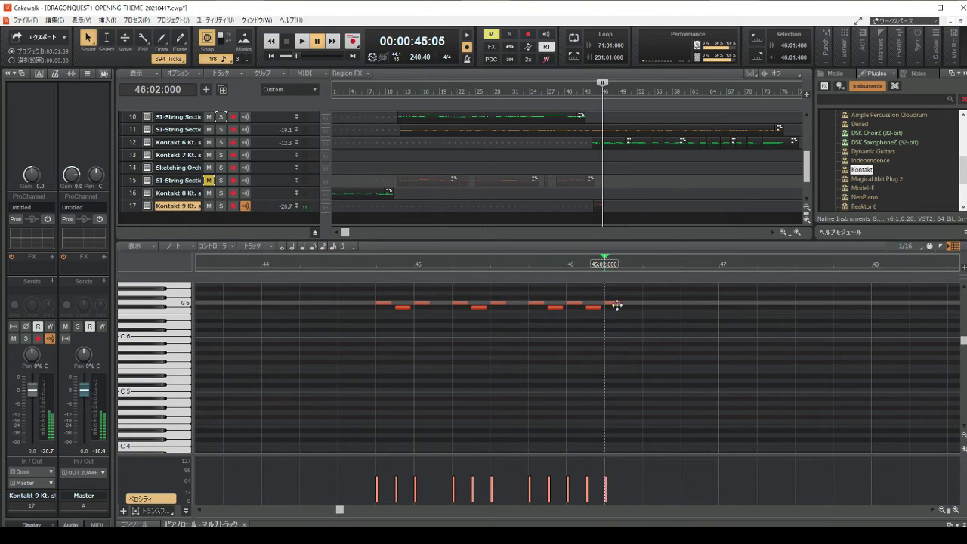
left_click(628, 307)
left_click(647, 303)
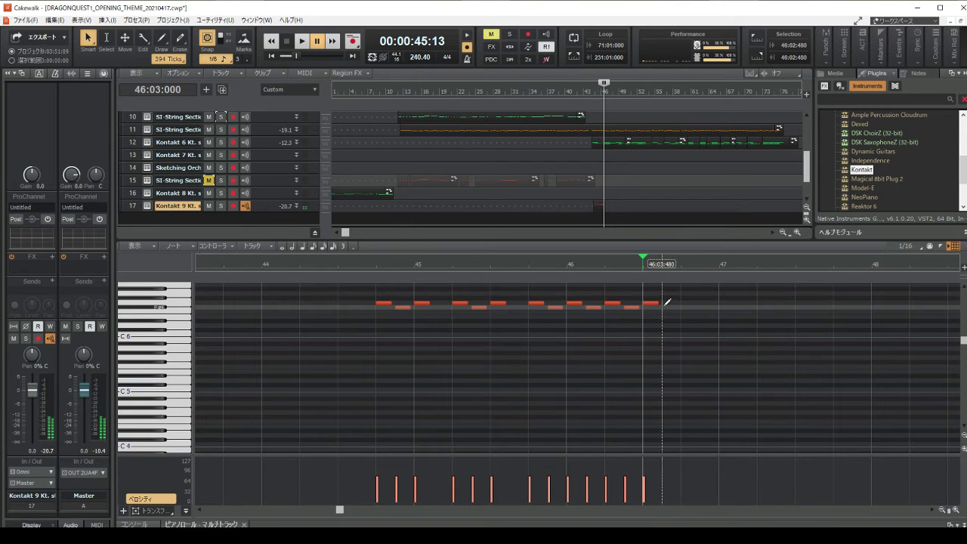
left_click(665, 308)
Play the extended woodwind phrase from 44:02:480 and pause near the end of measure 46.
left_click(320, 263)
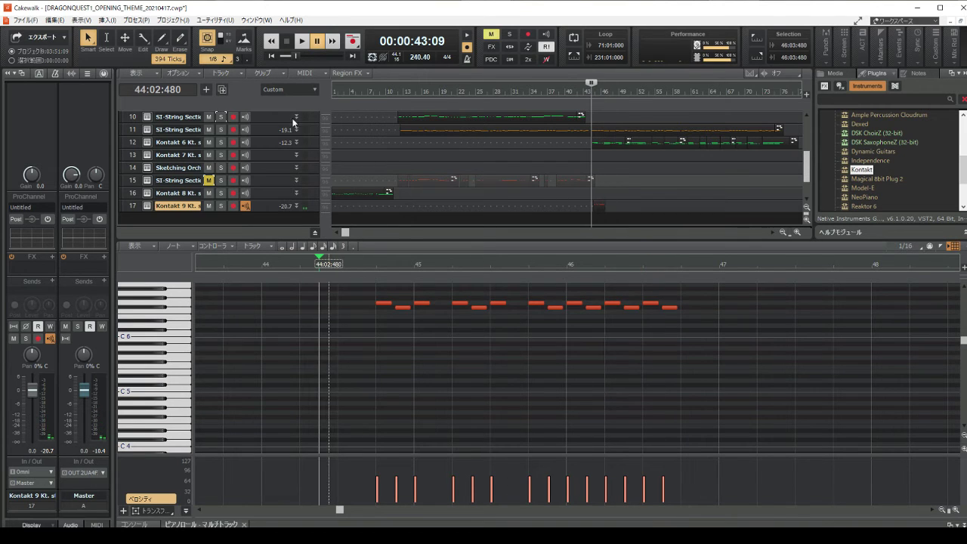
left_click(302, 41)
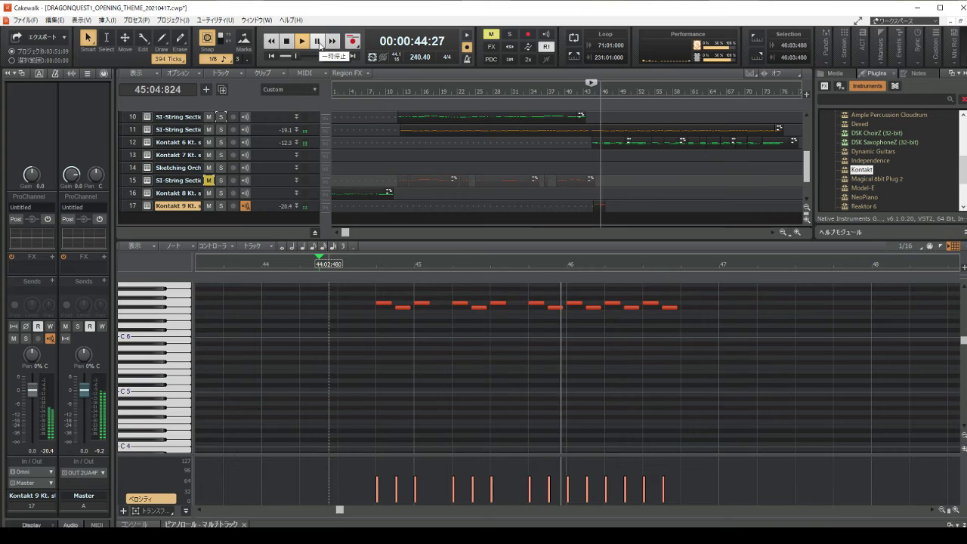
left_click(318, 42)
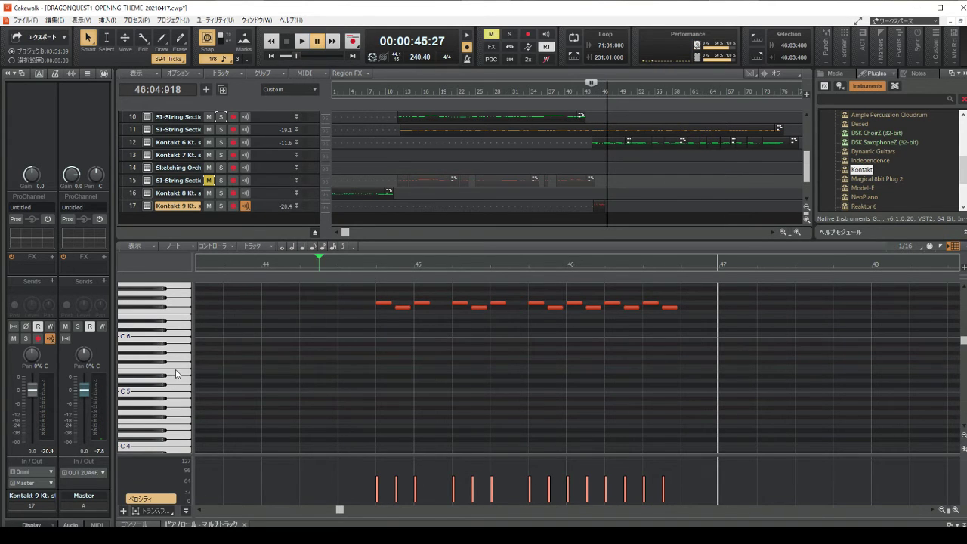
Audition pitches on the piano roll keyboard, and replay the woodwind phrase from 44:04.
left_click_drag(176, 356, 177, 266)
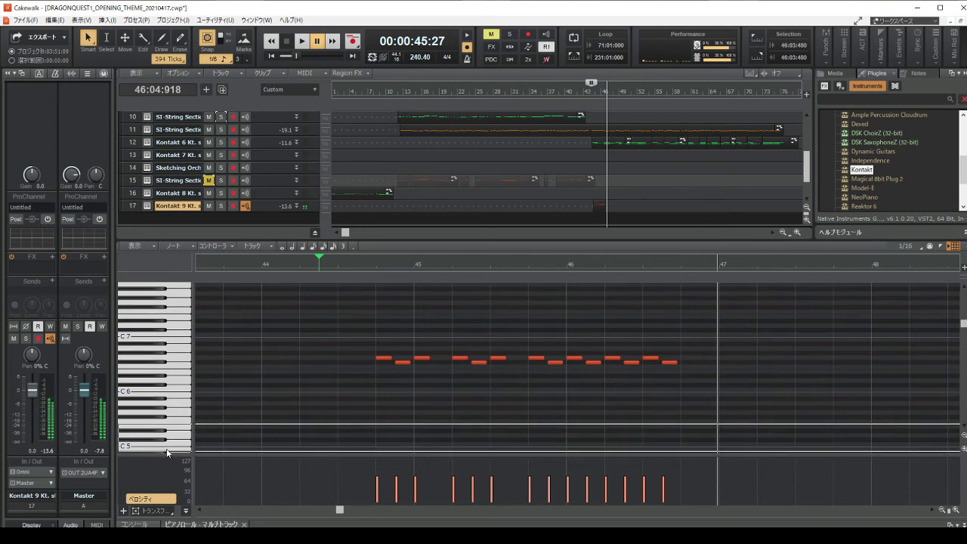
left_click_drag(167, 452, 181, 324)
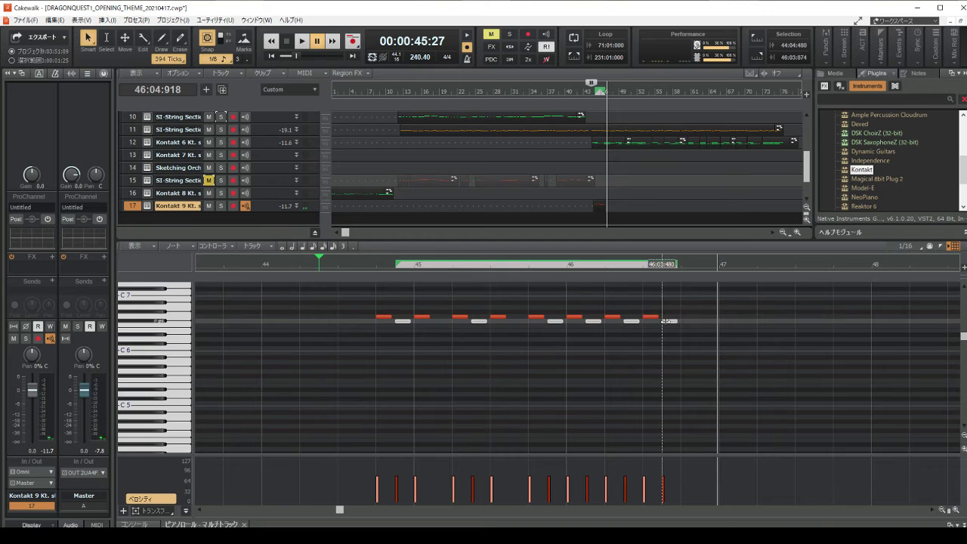
left_click(692, 318)
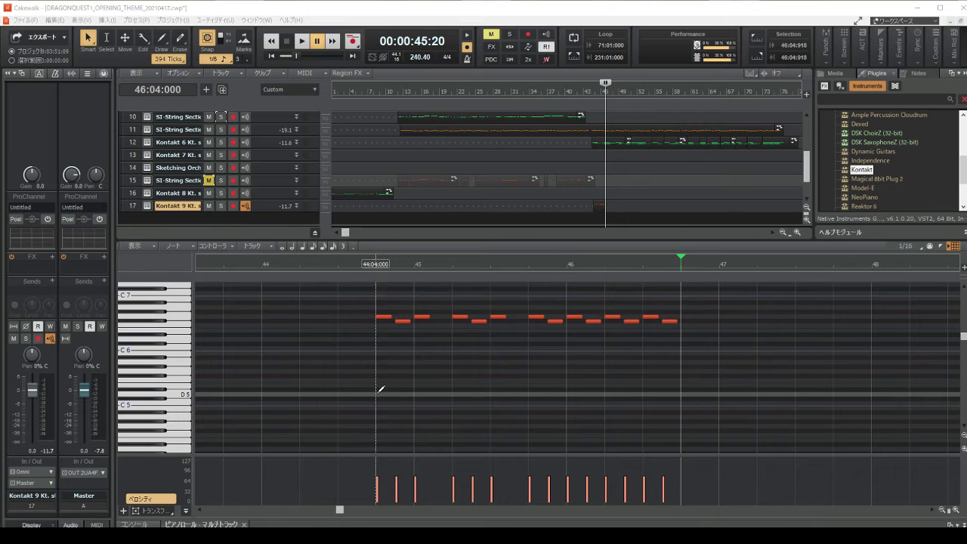
left_click(272, 40)
left_click(302, 41)
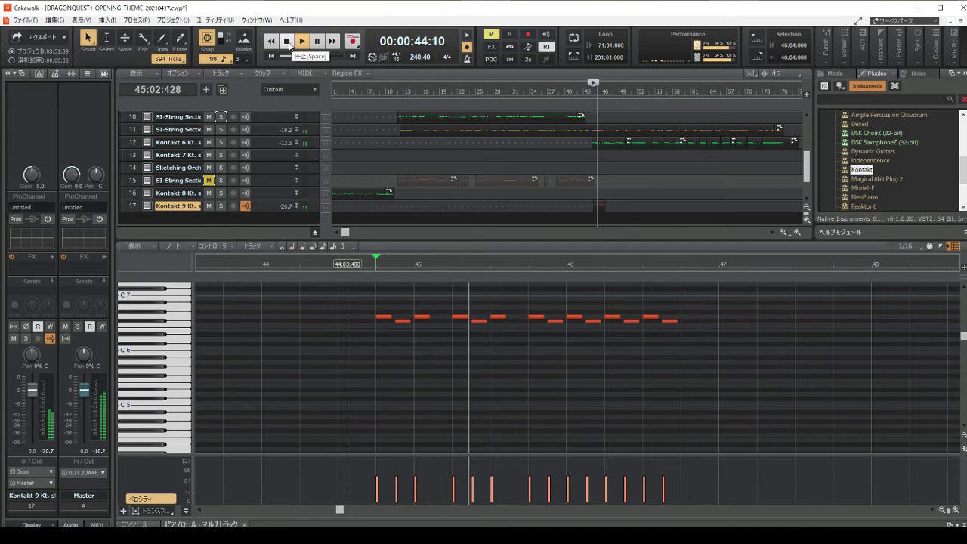
left_click(289, 43)
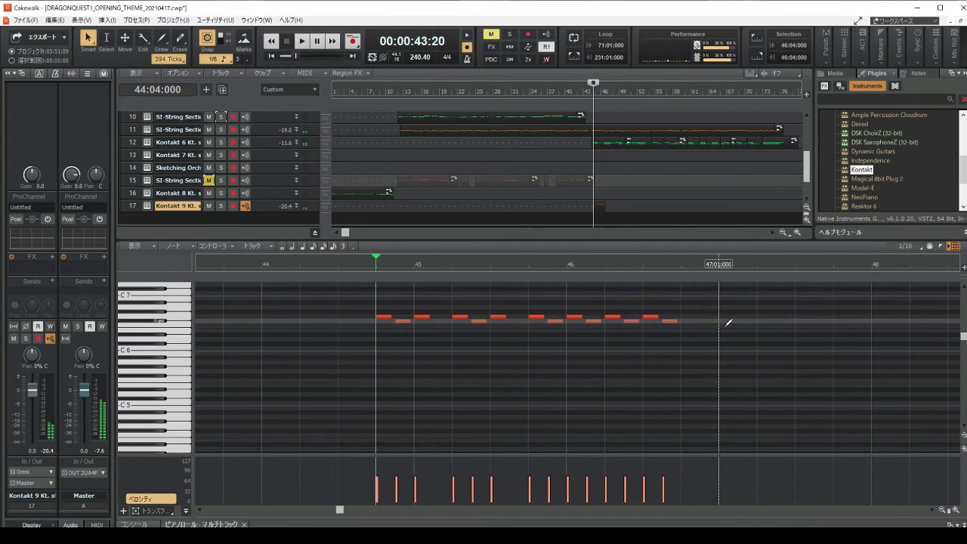
Lower the G6 note at 46:03 to F6 and move the last F#6 note to C7 at 46:04.
left_click(649, 318)
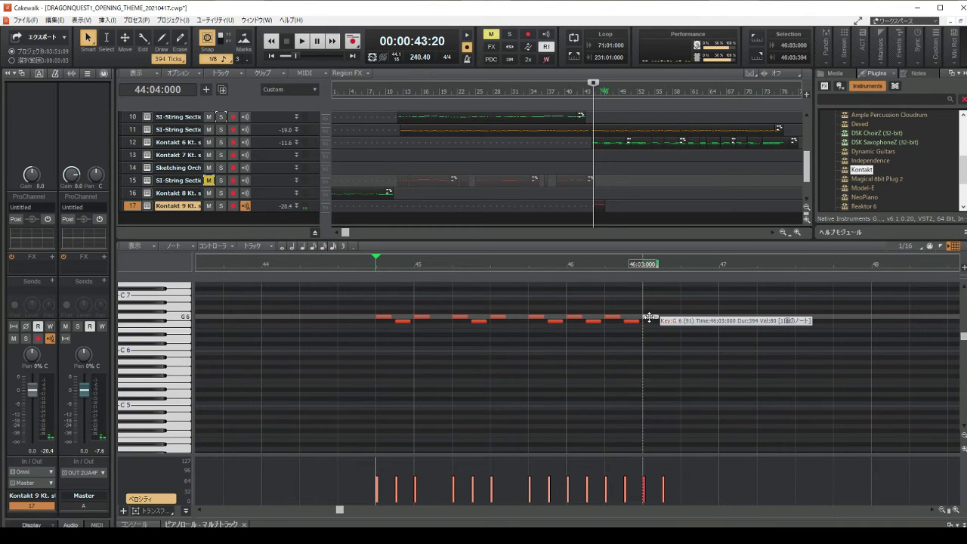
left_click_drag(649, 318, 650, 328)
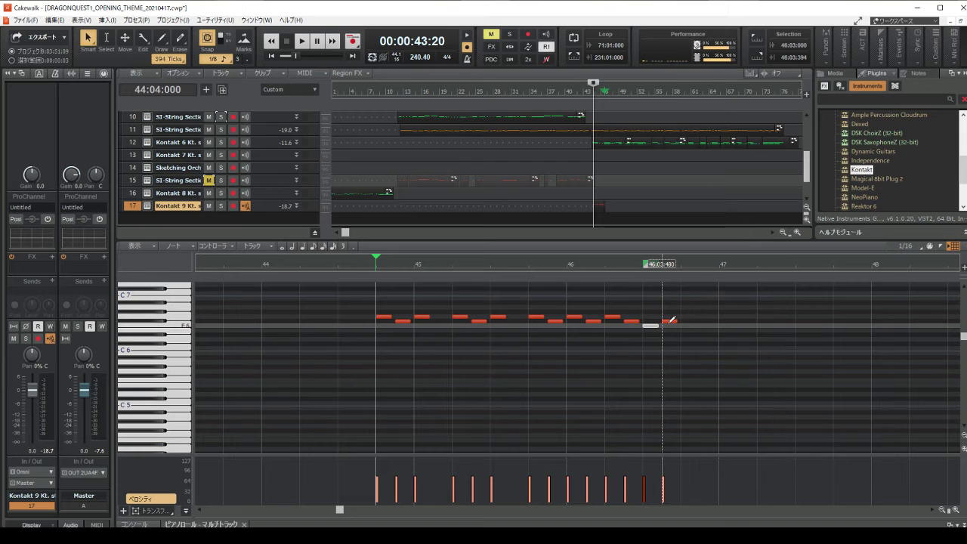
left_click_drag(670, 320, 689, 294)
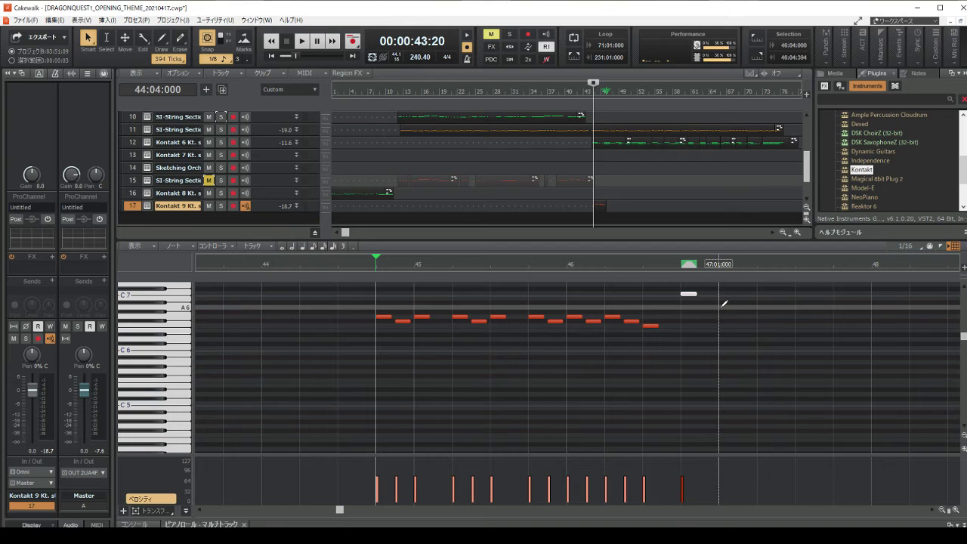
Add a B6 note at the start of measure 47 and check the phrase by playing from 44:03:480.
left_click(722, 308)
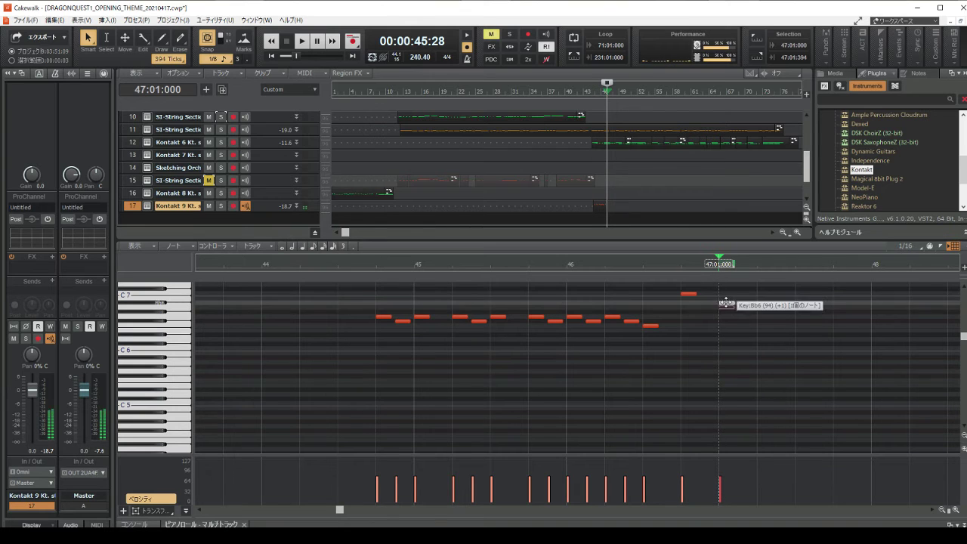
left_click_drag(725, 307, 726, 299)
left_click(566, 385)
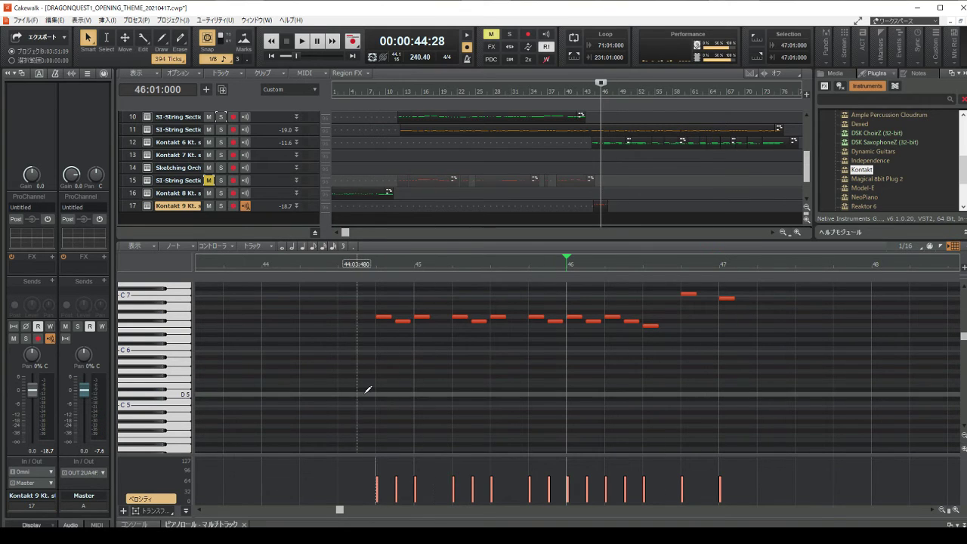
left_click(367, 388)
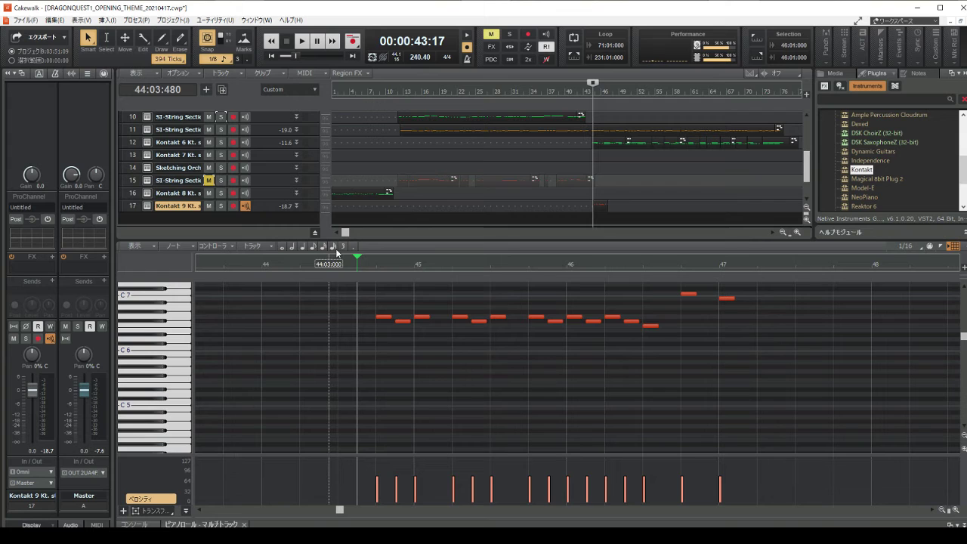
left_click(299, 43)
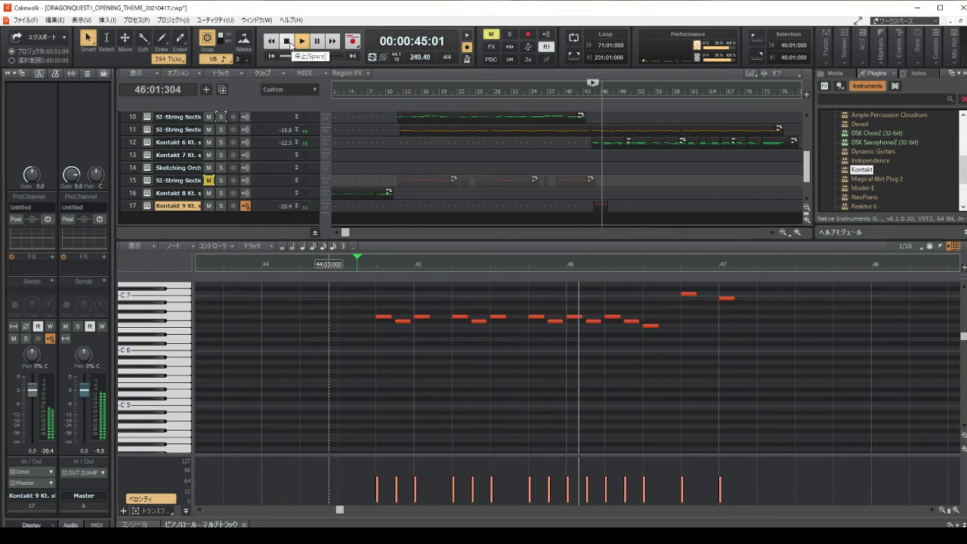
left_click(290, 42)
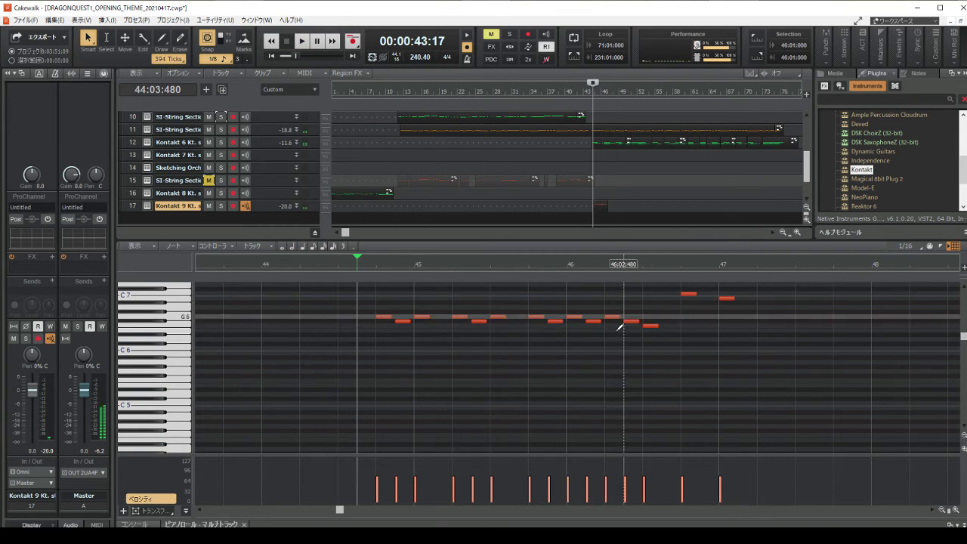
Play the phrase again from 44:03:480 to check its ending around measures 46 and 47.
left_click_drag(340, 511, 346, 516)
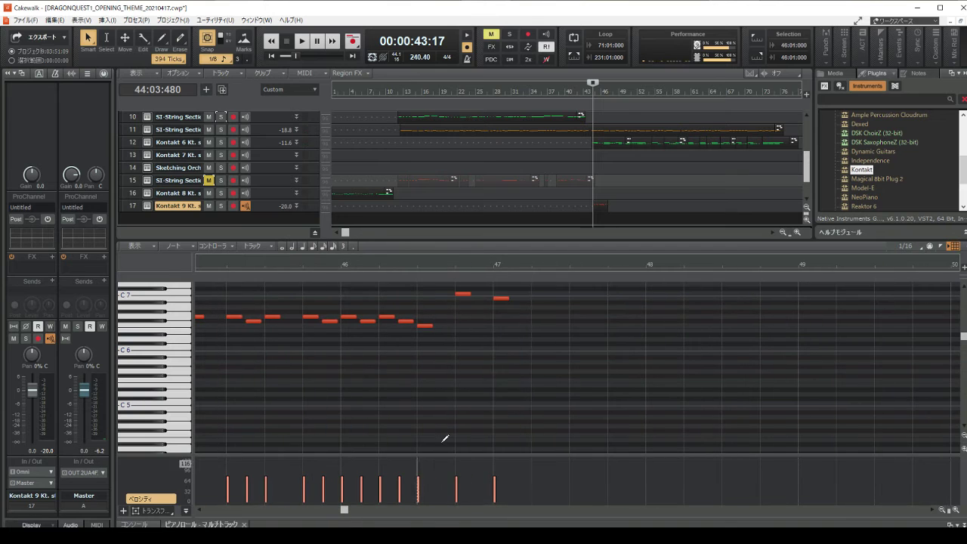
scroll(503, 399, "up", 2)
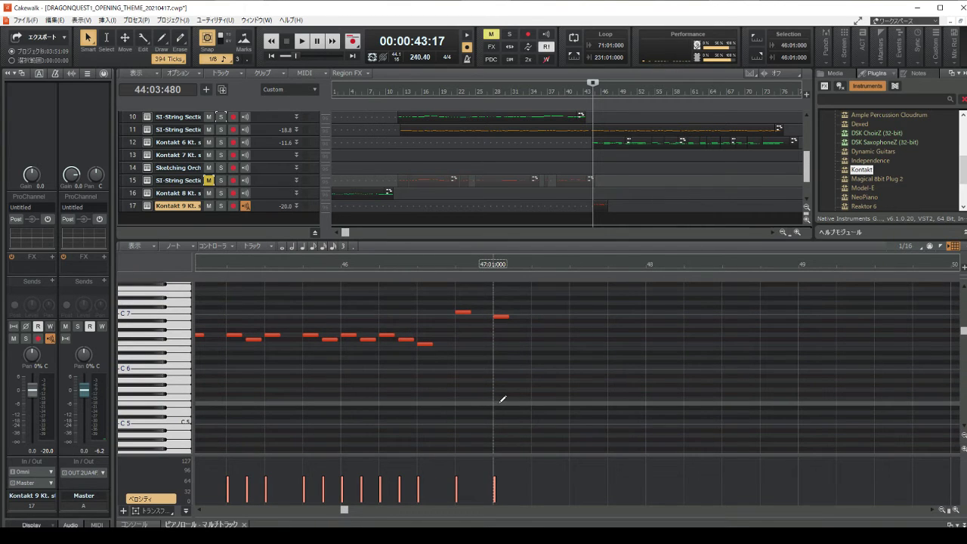
left_click(301, 48)
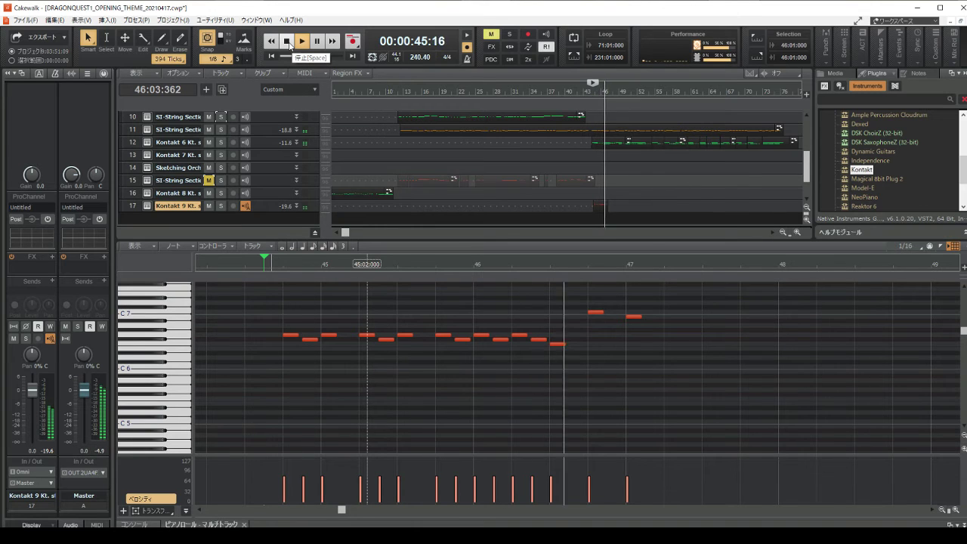
left_click(288, 42)
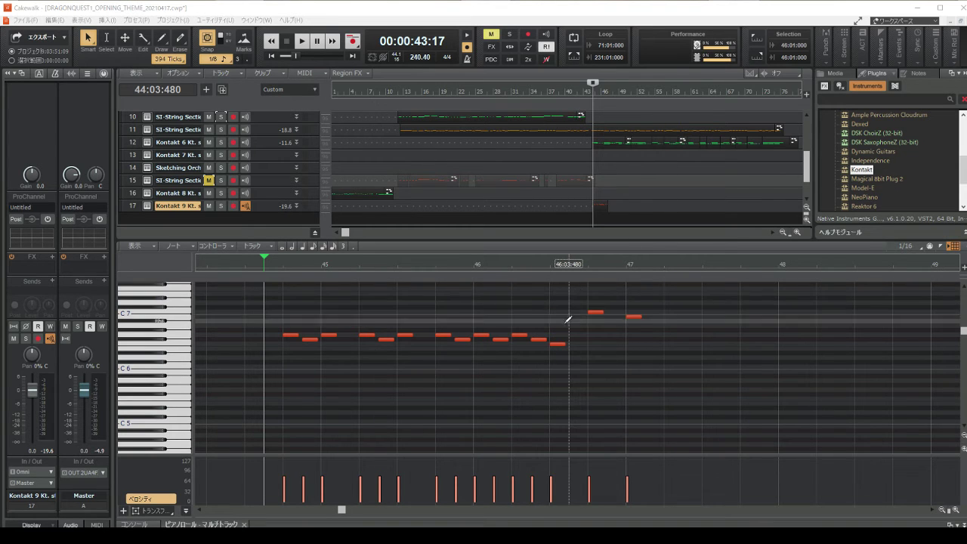
Delete the two notes on beat 46:02, and lower the 46:04 note to A6 and the measure 47 note to G6.
left_click_drag(518, 313, 547, 349)
key("Delete")
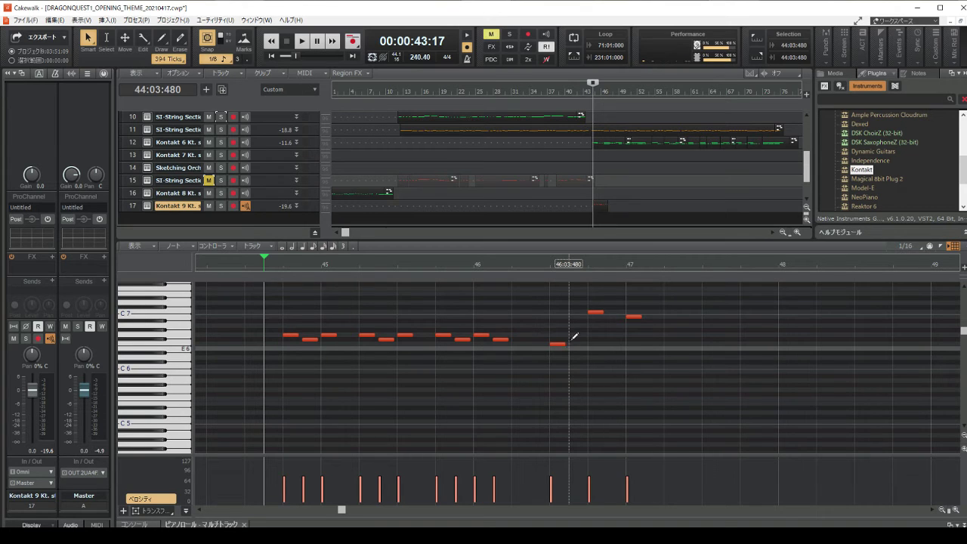
left_click(596, 311)
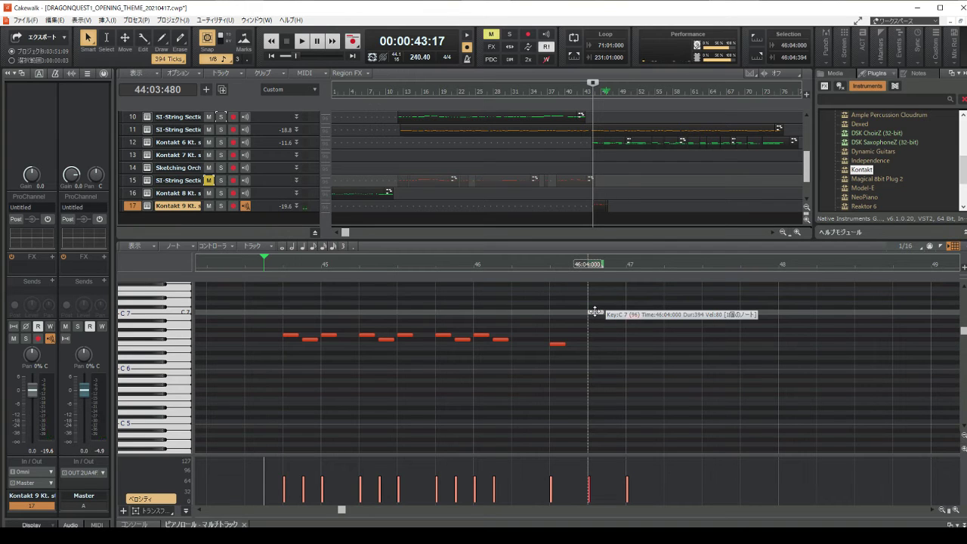
left_click_drag(596, 311, 633, 335)
left_click(634, 316)
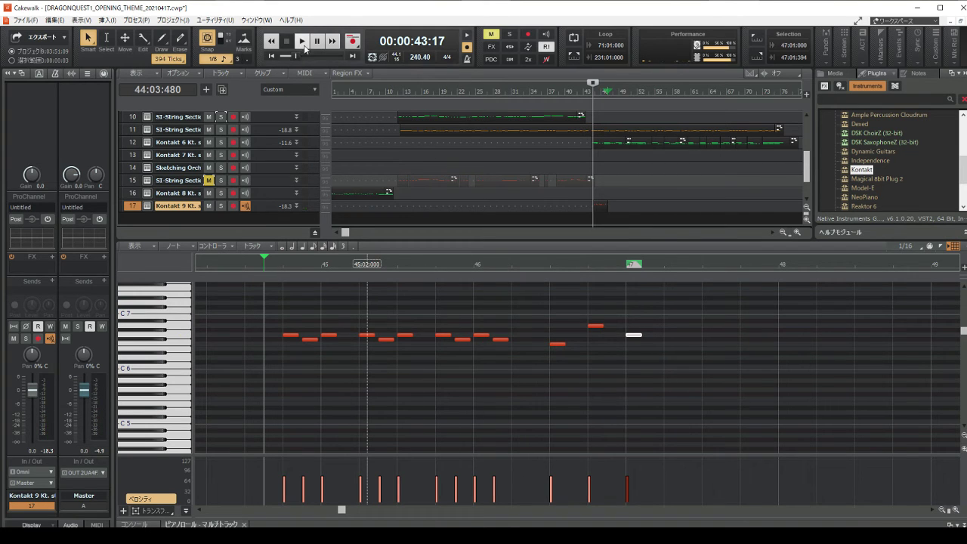
Play the edited woodwind phrase from 44:03:480 and again from 44:04 to check its new ending.
left_click(302, 43)
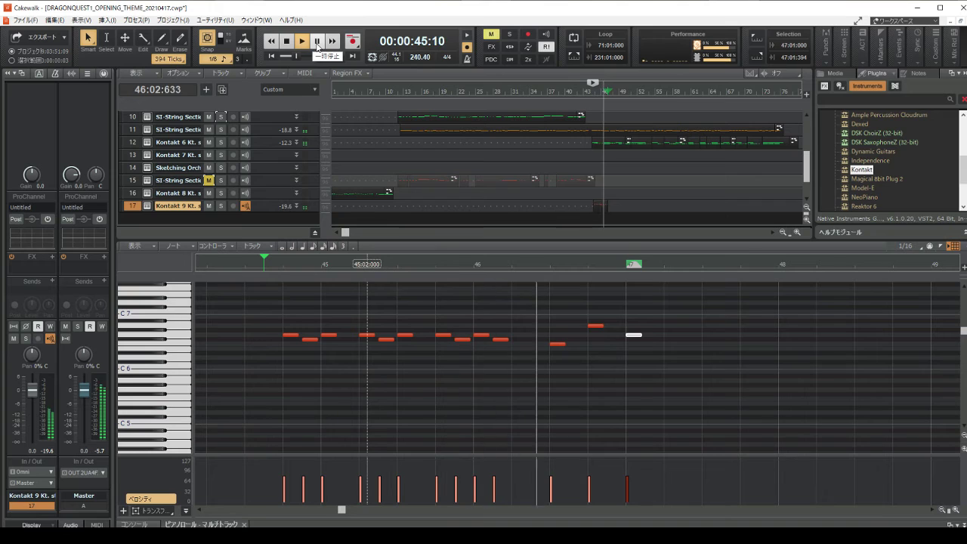
left_click(317, 44)
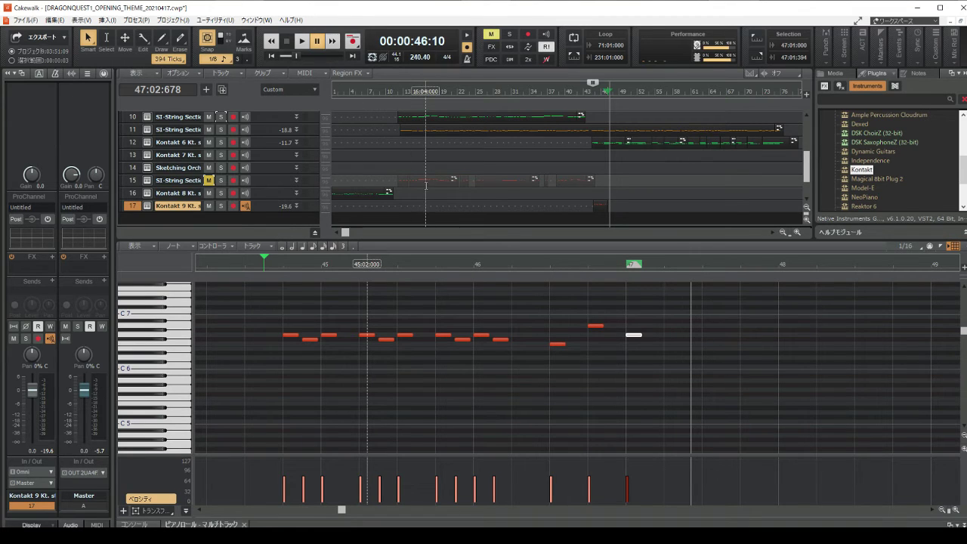
left_click(266, 422)
left_click(282, 409)
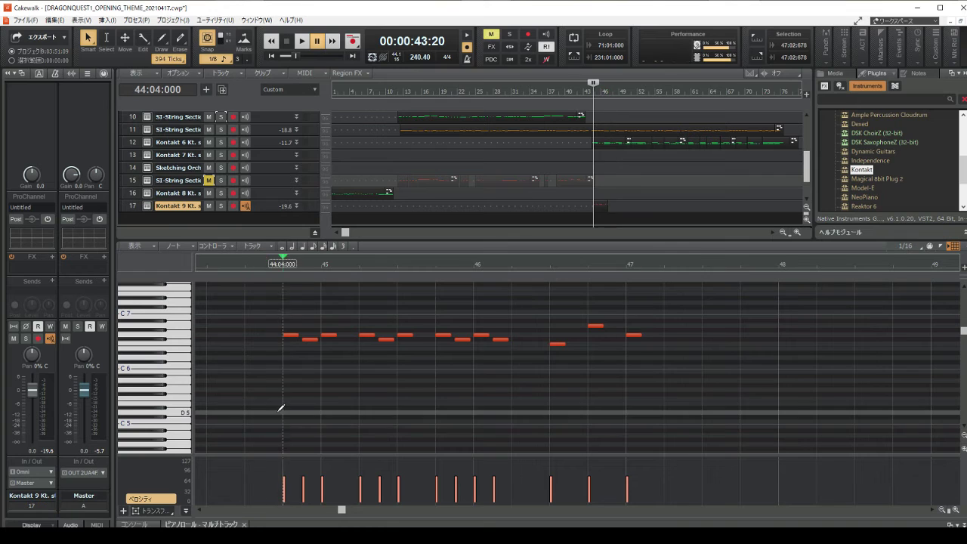
left_click(301, 41)
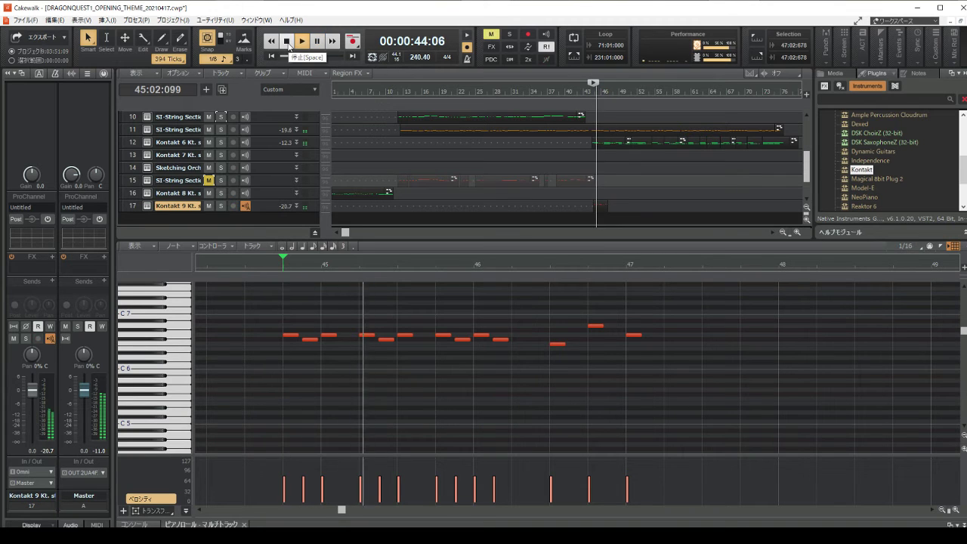
left_click(287, 42)
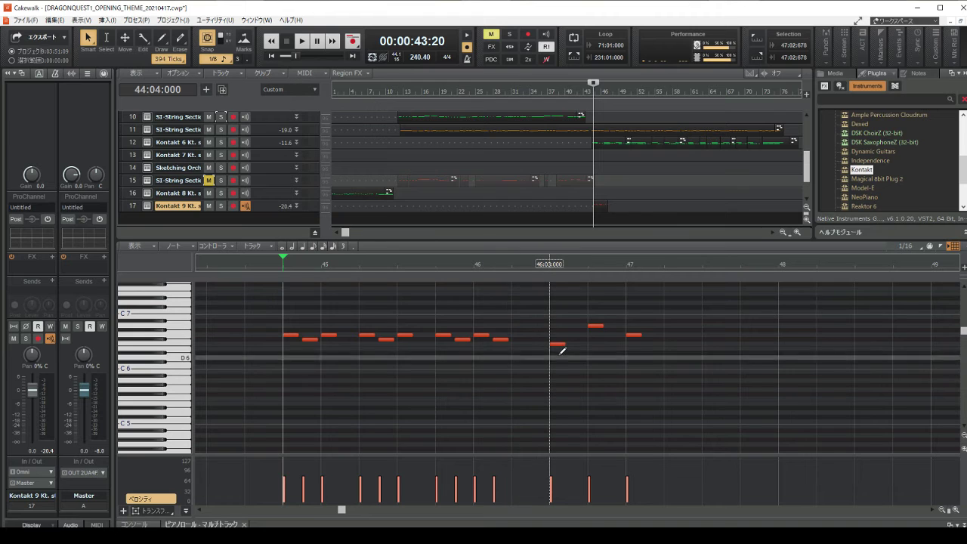
Try the F6 note one beat earlier at 46:02 and play the phrase from 44:04.
left_click_drag(559, 345, 519, 344)
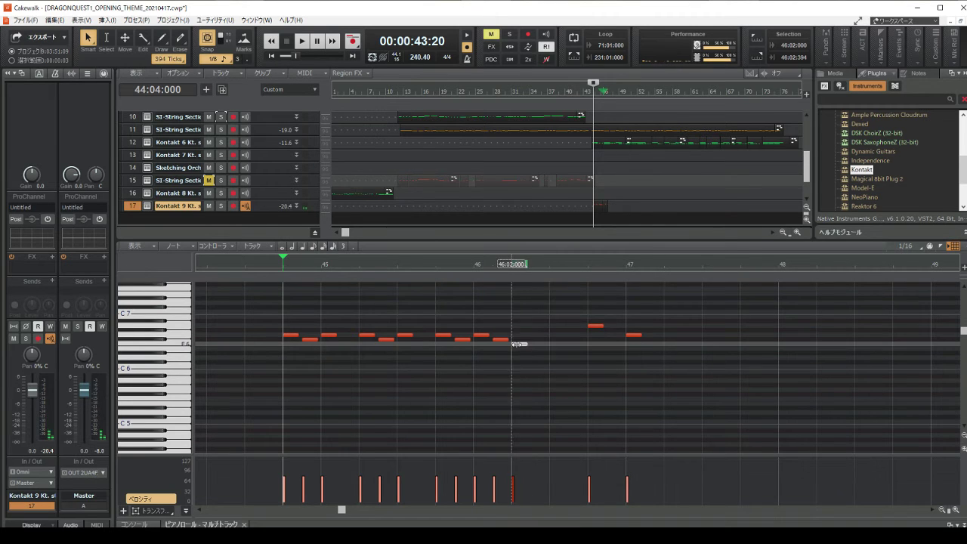
left_click(596, 326)
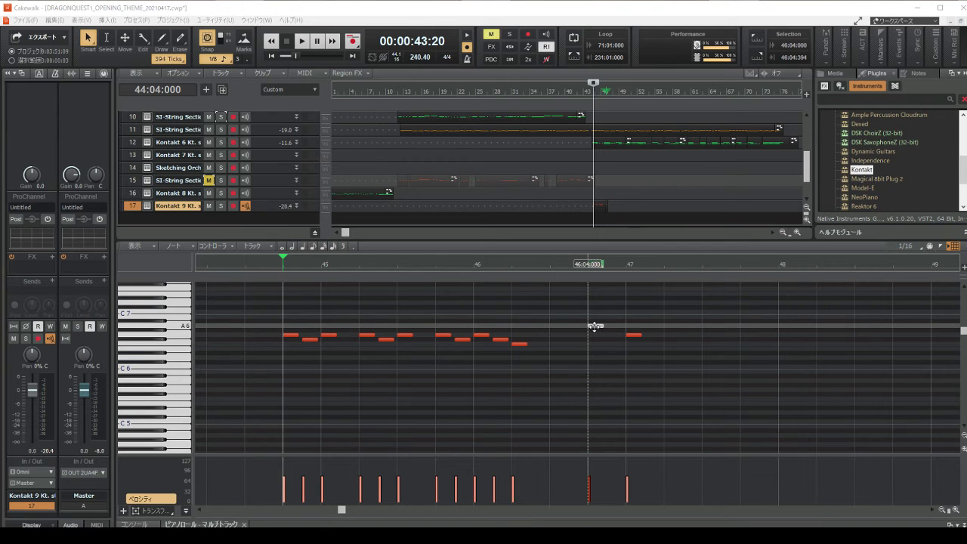
left_click(291, 410)
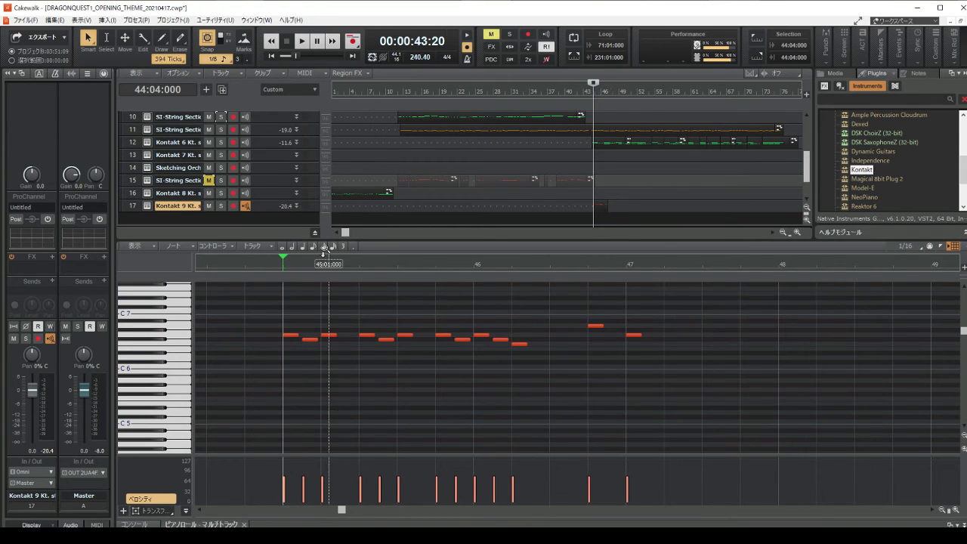
left_click(301, 42)
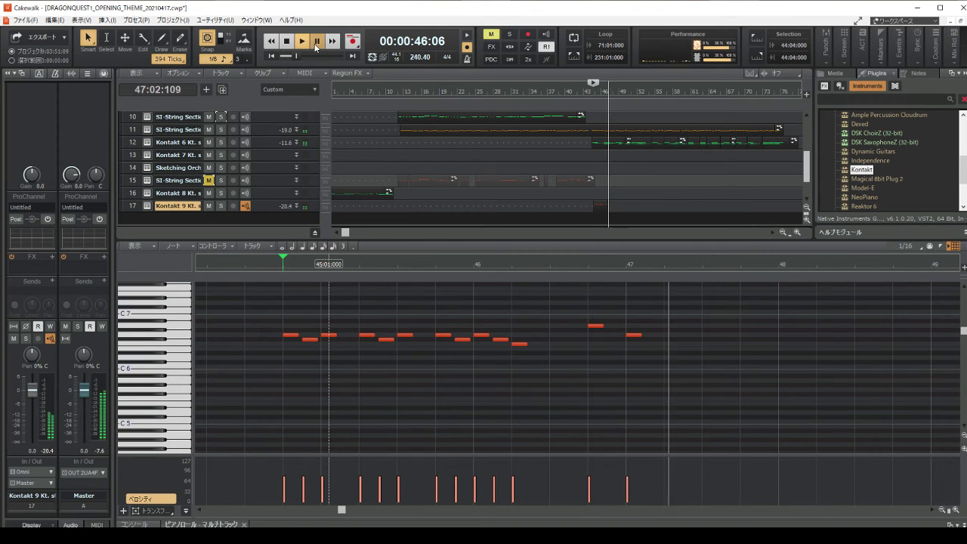
left_click(316, 45)
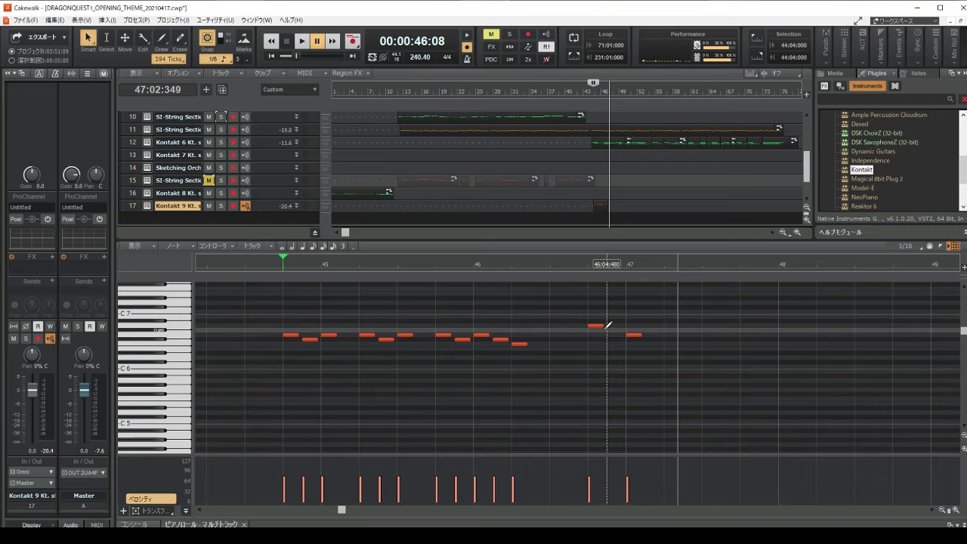
Move the F6 note back to 46:03 and replay the phrase twice from 44:04.
left_click(553, 344)
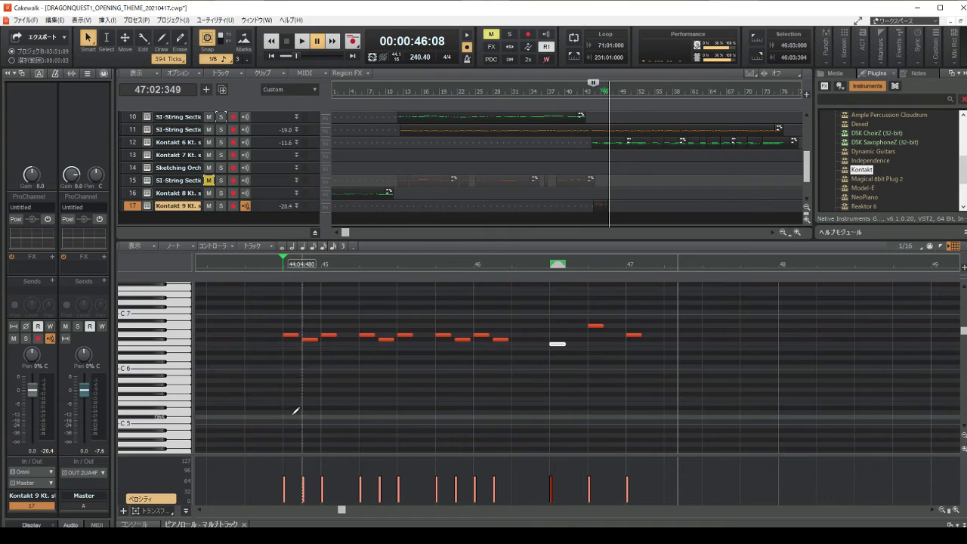
key("space")
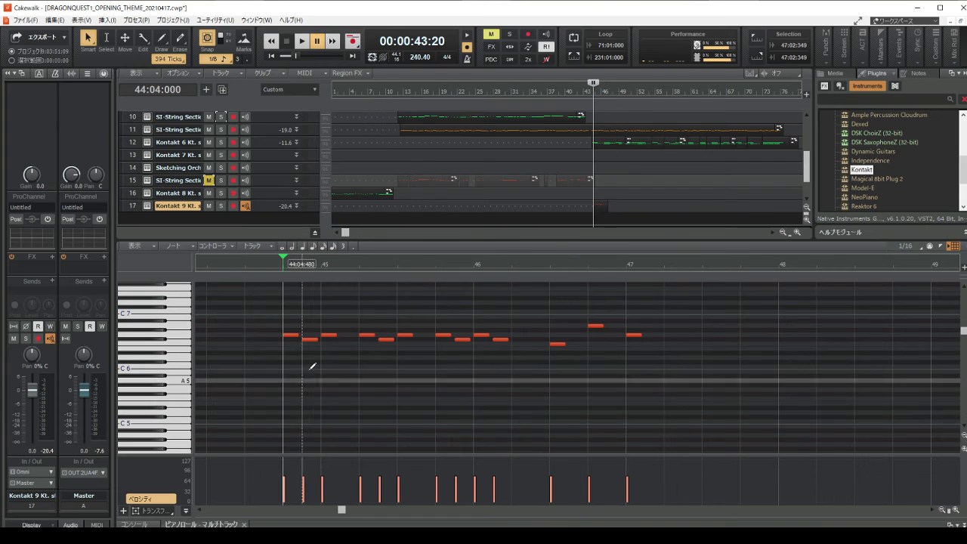
left_click(305, 44)
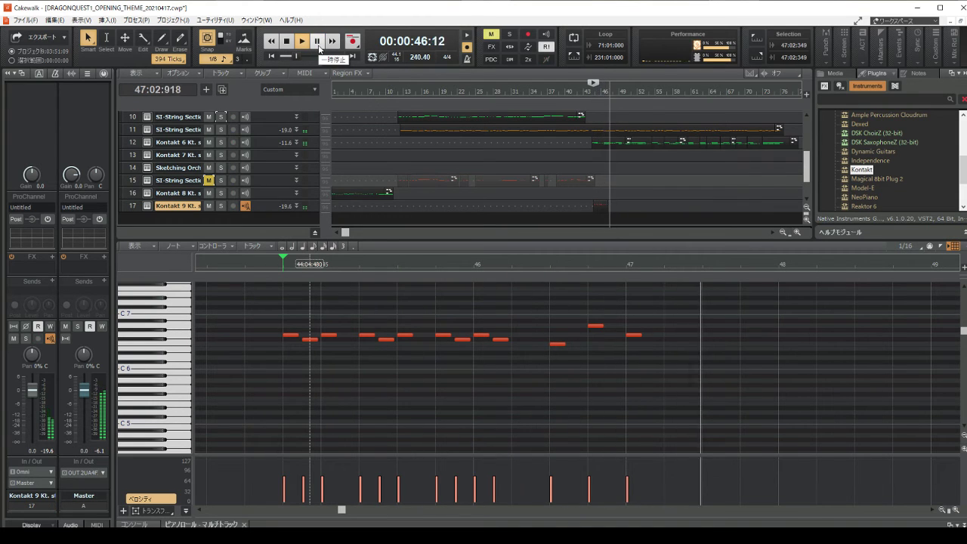
left_click(319, 46)
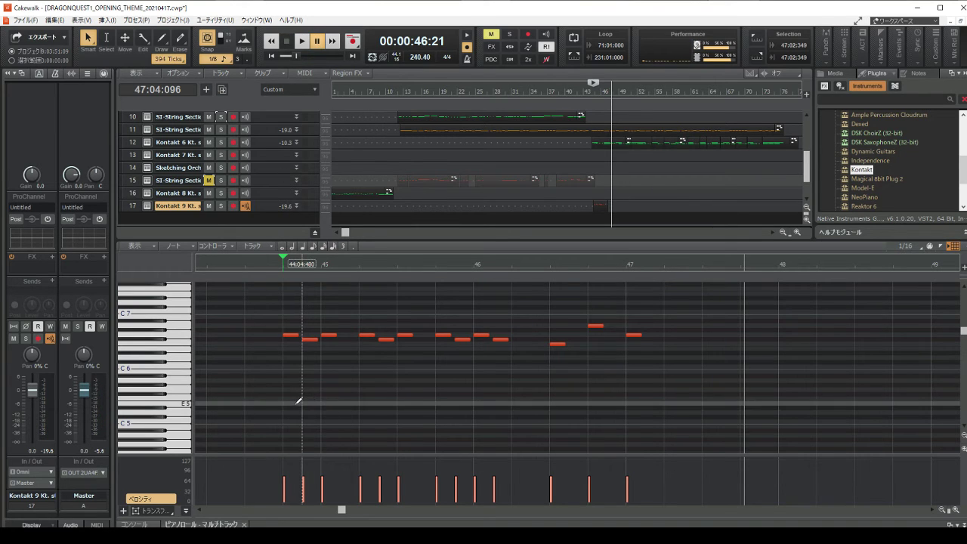
left_click(285, 404)
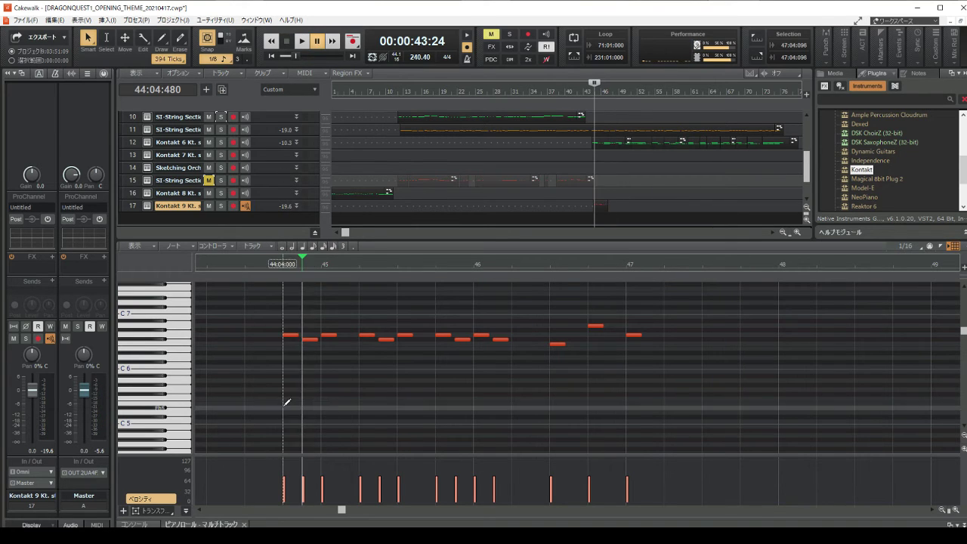
left_click(301, 42)
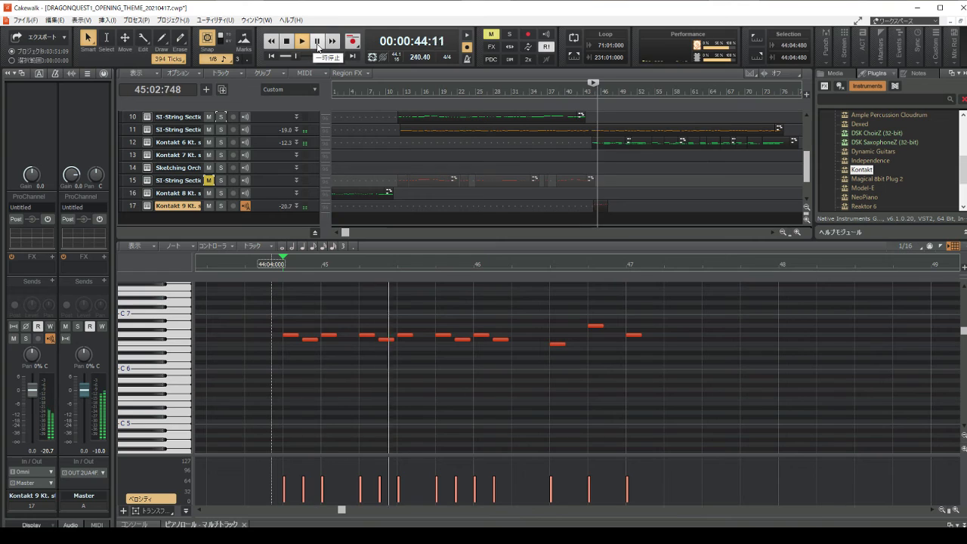
left_click(318, 42)
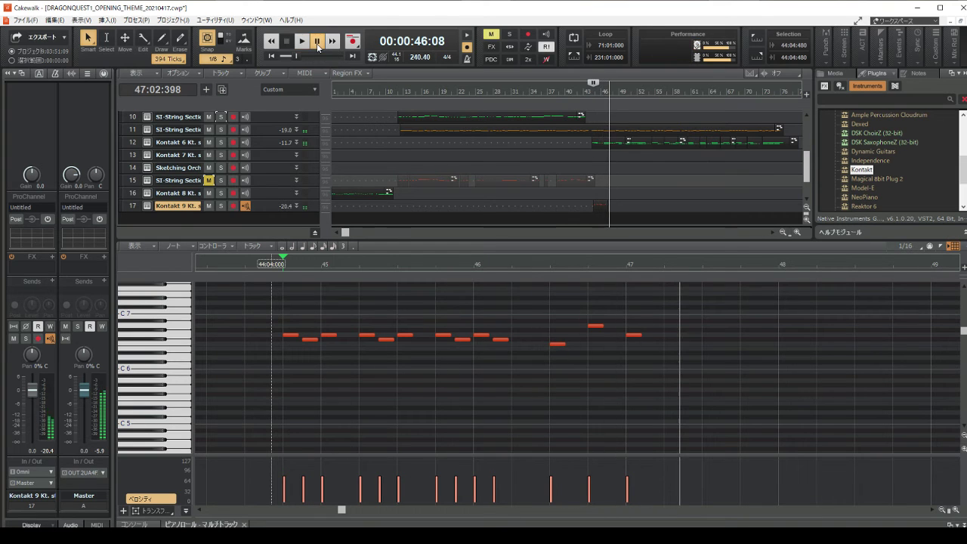
Shift the last three notes (F6, A6, G6) one beat earlier to start at 46:02, and play from 44:04.
left_click_drag(643, 362, 548, 303)
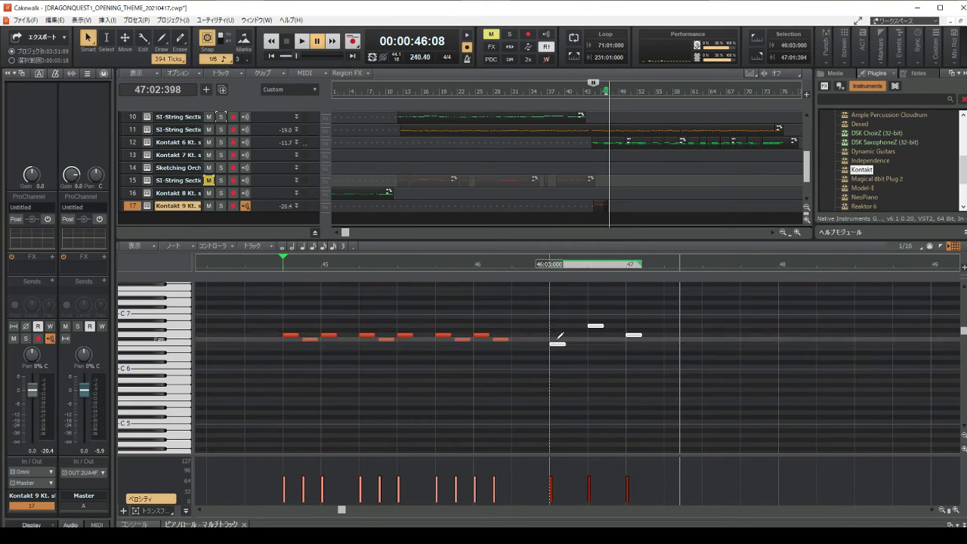
left_click_drag(552, 344, 514, 343)
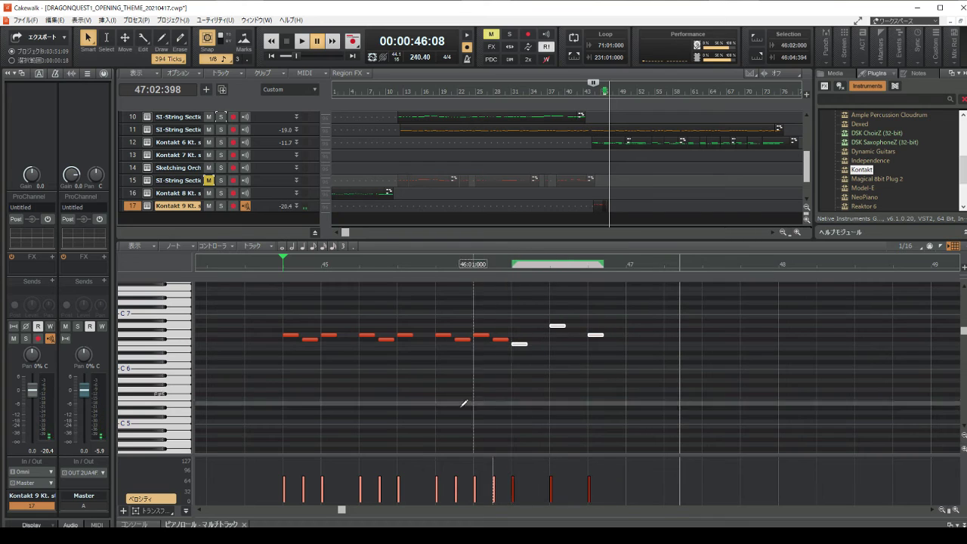
left_click(288, 406)
left_click(319, 42)
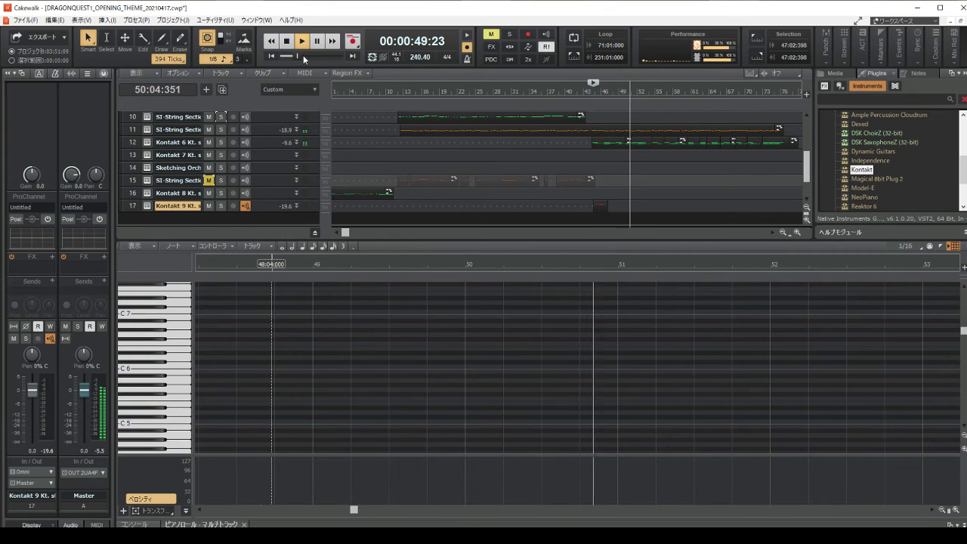
key("space")
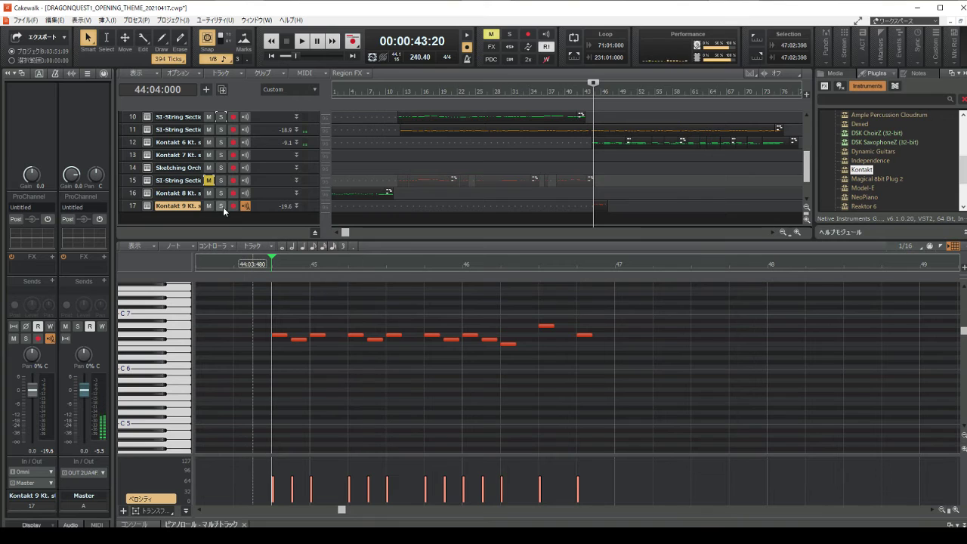
Examine Kontakt track 8 and string track 9 in the piano roll for notes around measures 45 to 48.
scroll(209, 181, "up", 1)
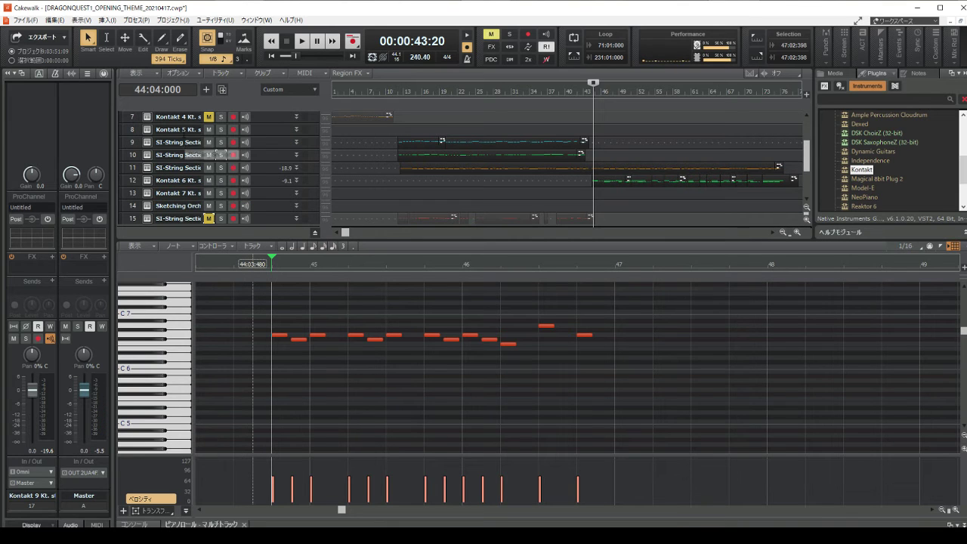
left_click(182, 130)
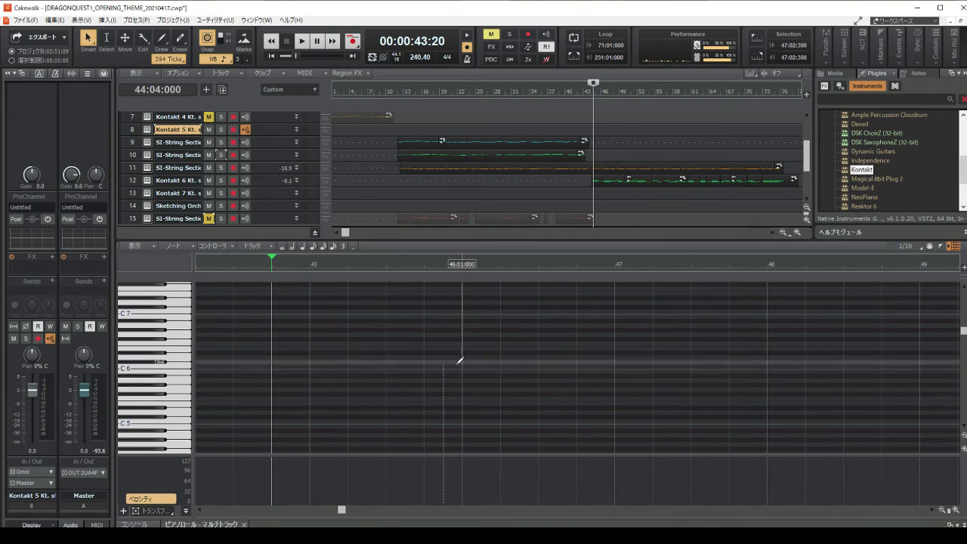
scroll(476, 372, "down", 1)
scroll(476, 372, "down", 5)
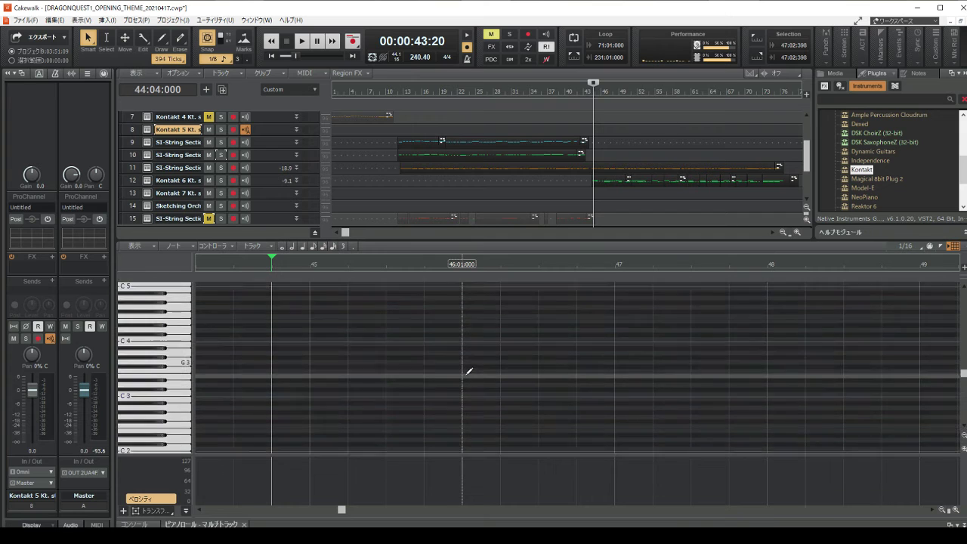
left_click(133, 128)
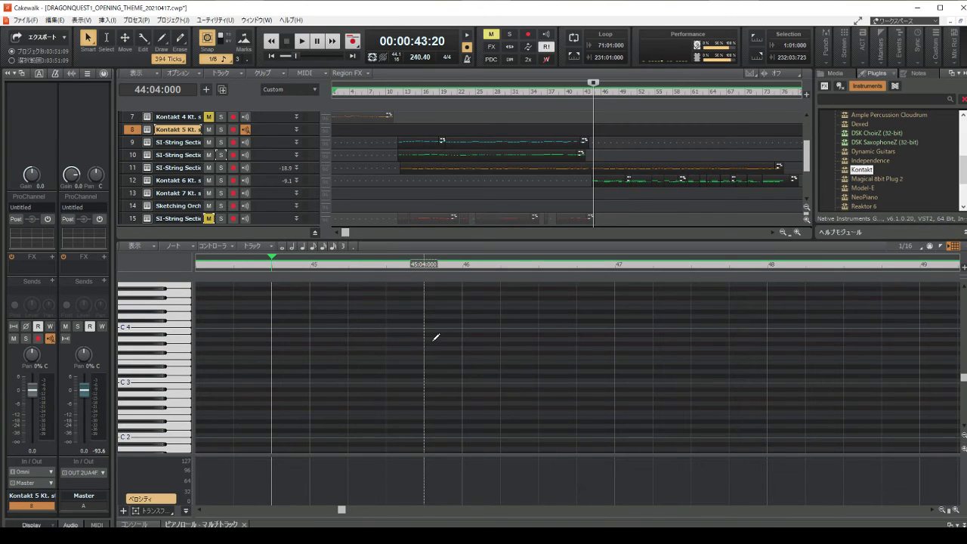
scroll(435, 336, "down", 2)
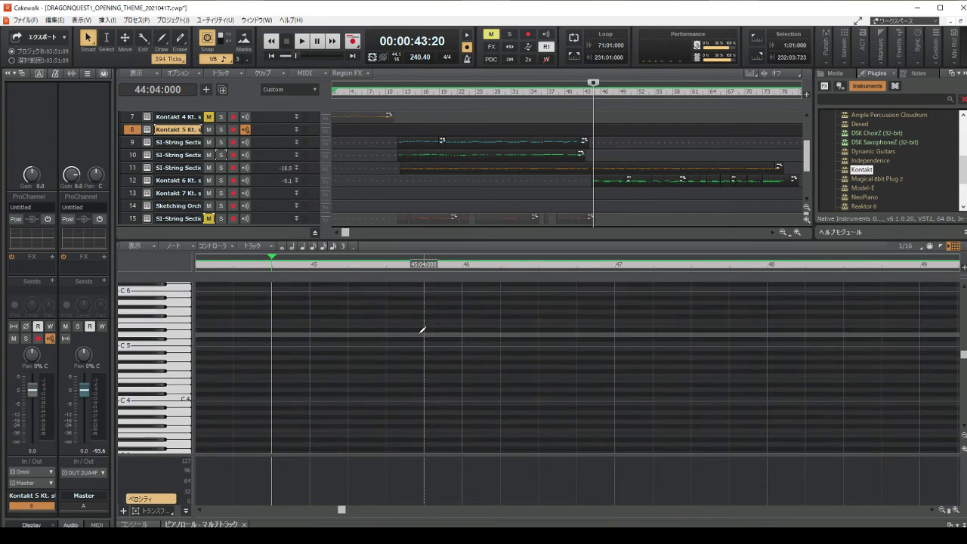
scroll(423, 328, "up", 6)
left_click(172, 144)
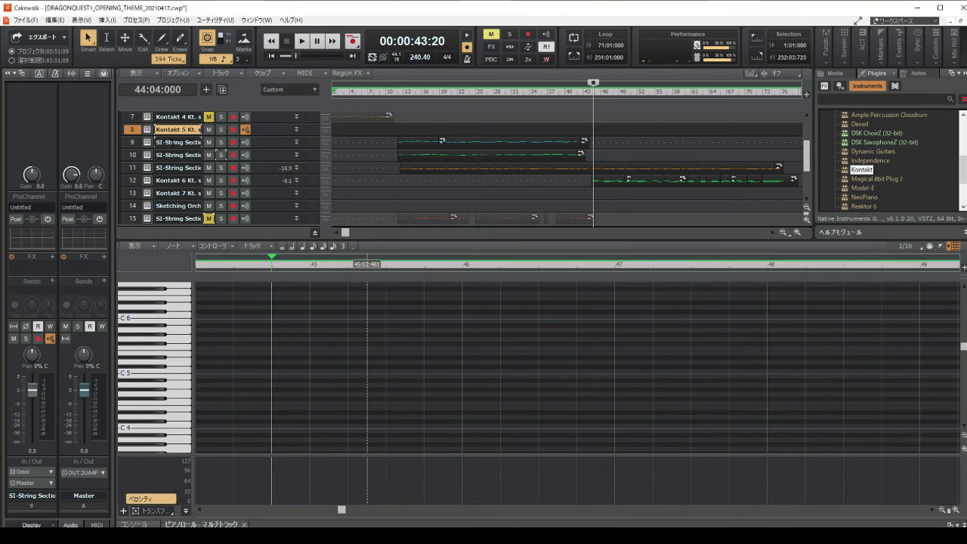
left_click(133, 142)
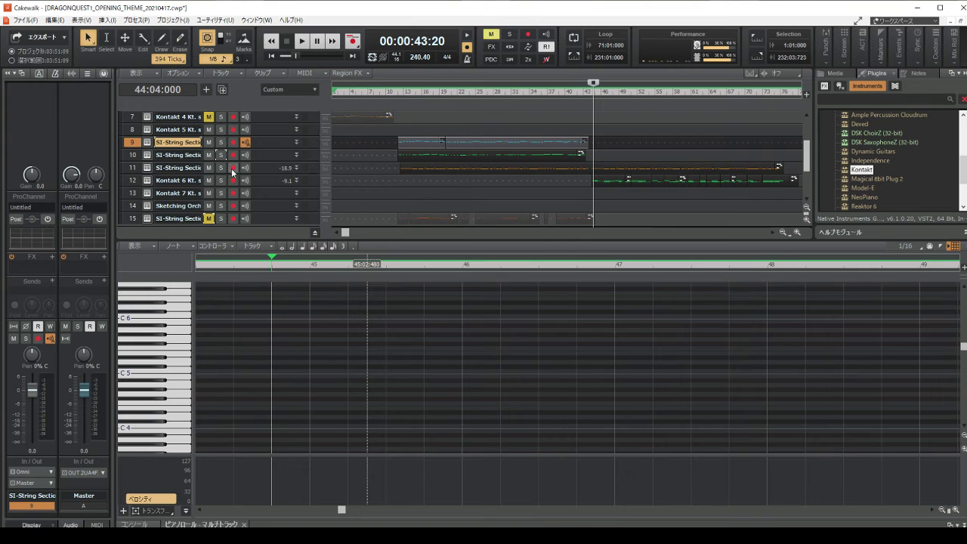
Show the notes of string track 11 in the piano roll and play the passage from 44:03.
left_click(187, 168)
left_click(133, 168)
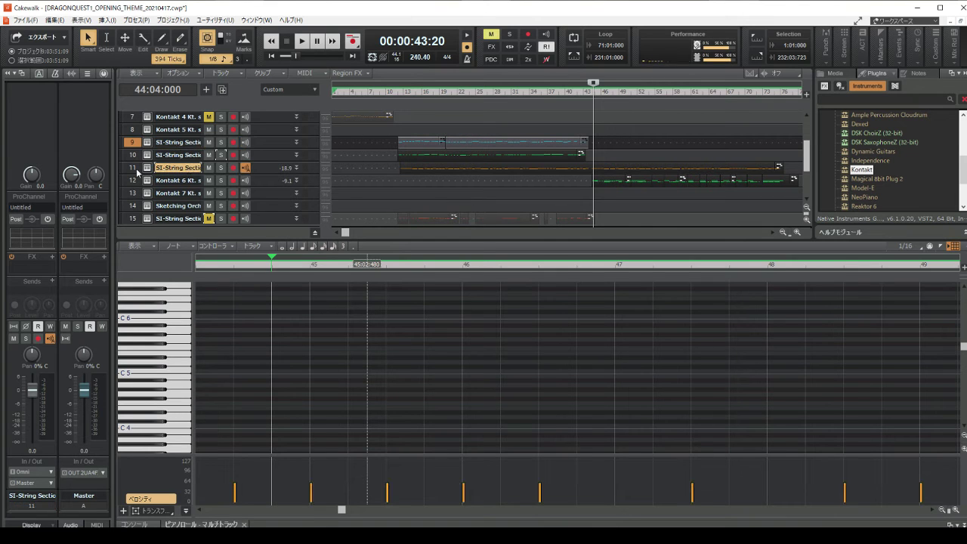
scroll(503, 341, "down", 2)
scroll(501, 343, "down", 3)
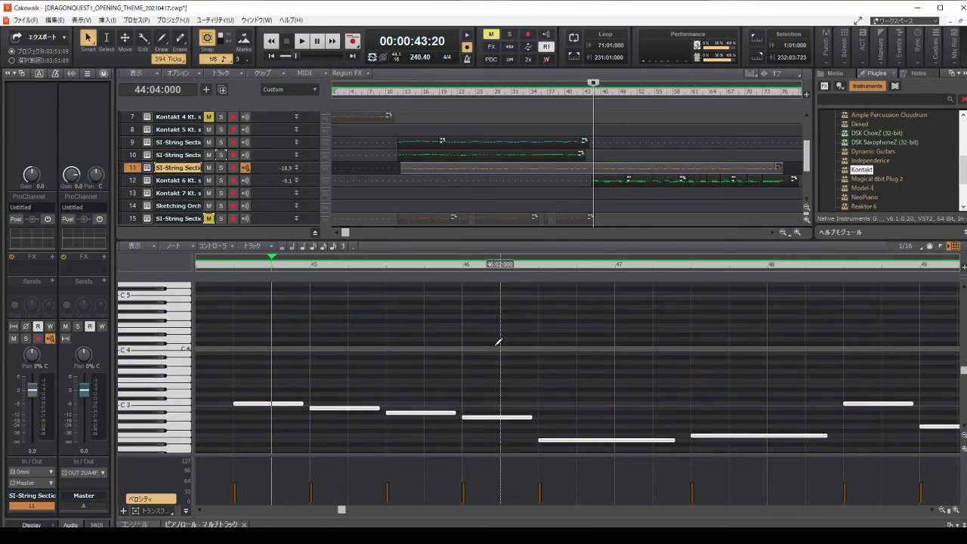
left_click(233, 324)
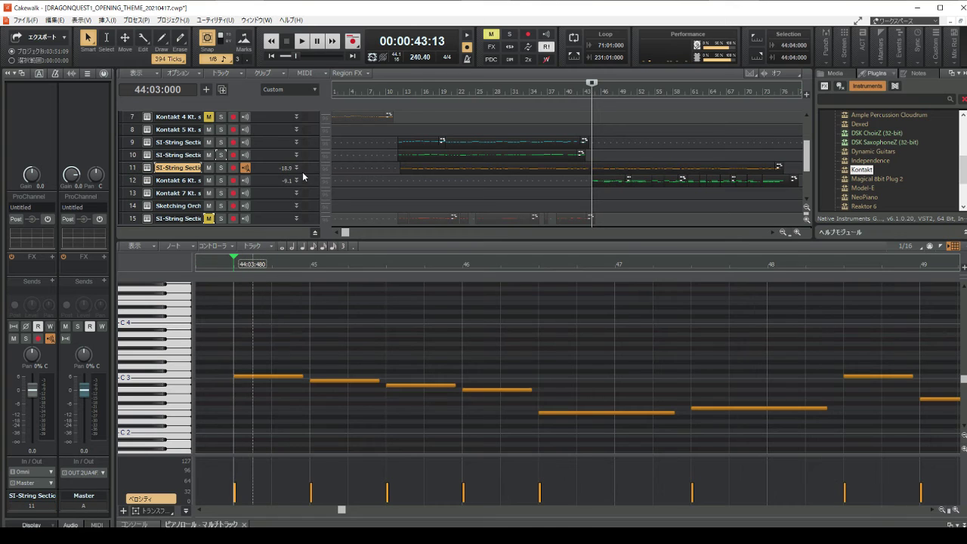
left_click(301, 41)
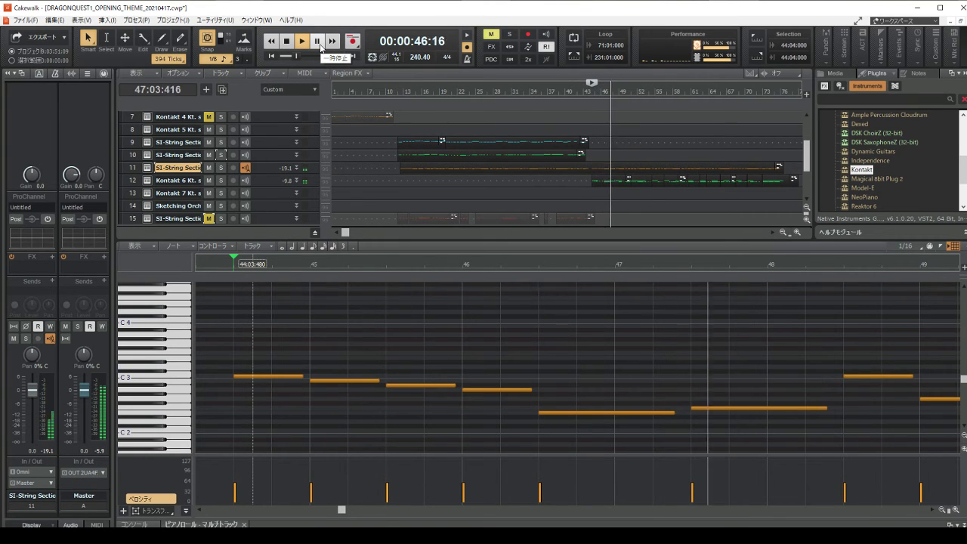
key("space")
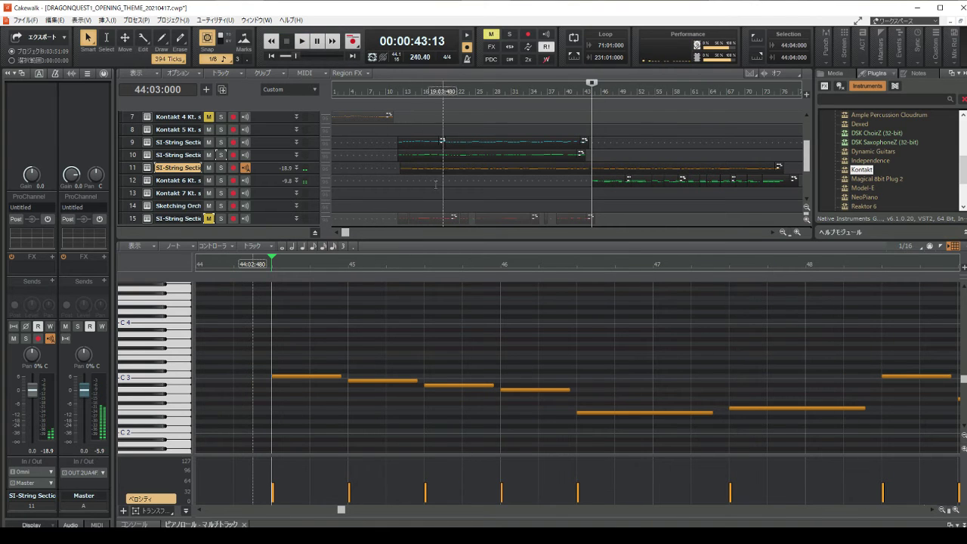
Show Kontakt 6 track 12 in the piano roll and play the passage twice from 44:03.
key("Down")
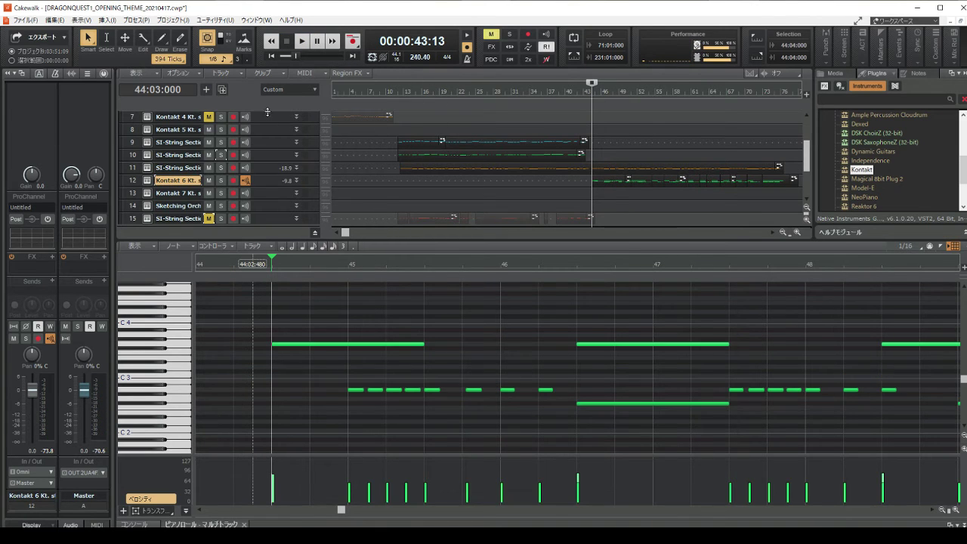
left_click(302, 41)
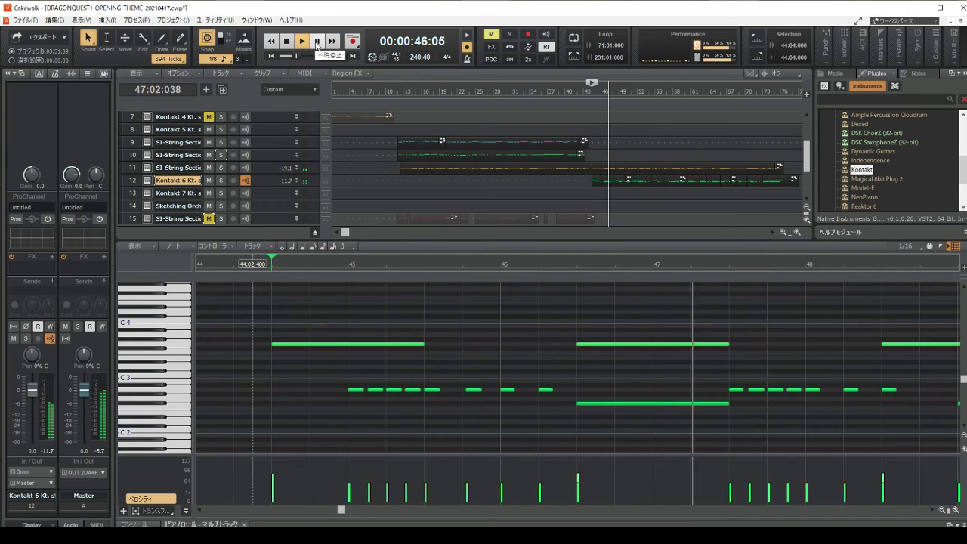
left_click(287, 41)
left_click(299, 42)
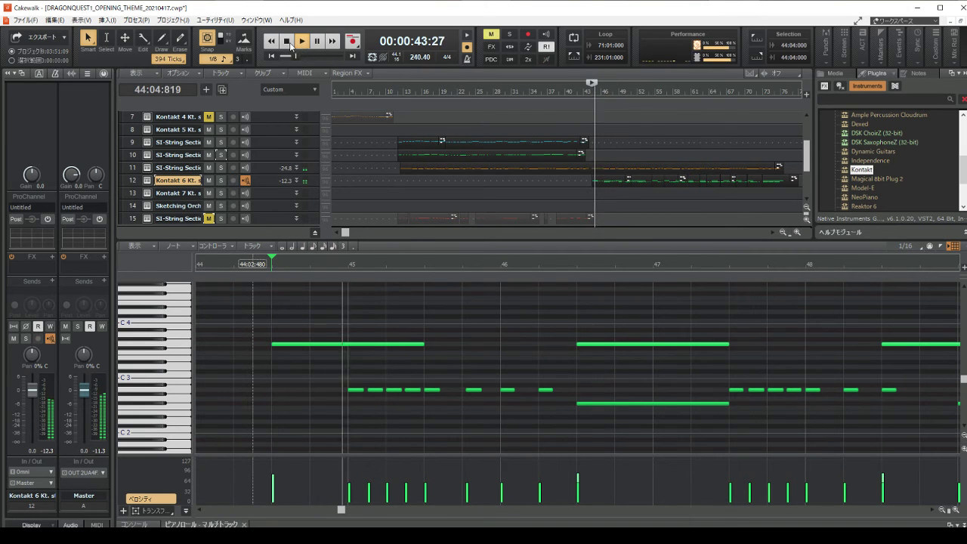
left_click(286, 42)
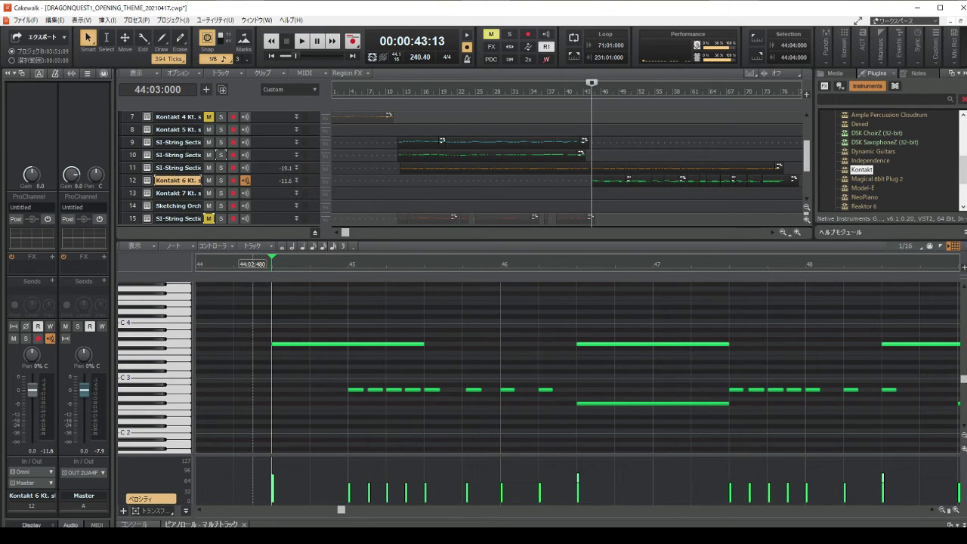
Compare Kontakt tracks 6 and 5 in the piano roll, playing from 44:03 with each one shown.
scroll(226, 167, "up", 1)
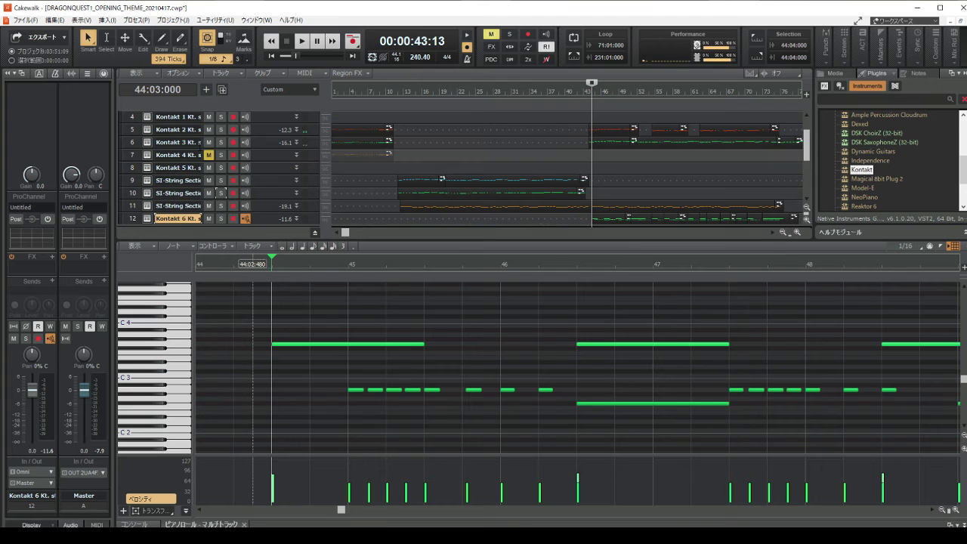
left_click(179, 142)
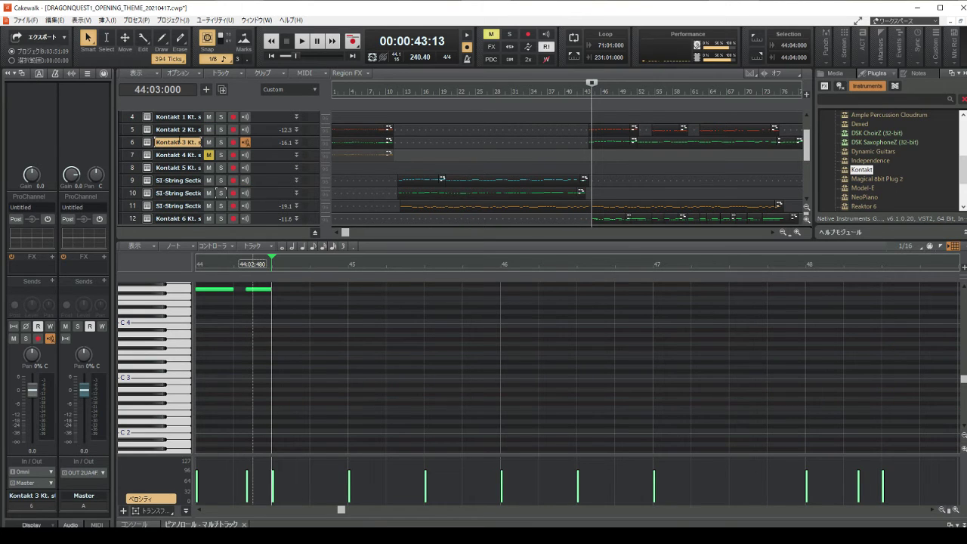
left_click(183, 130)
left_click(180, 142)
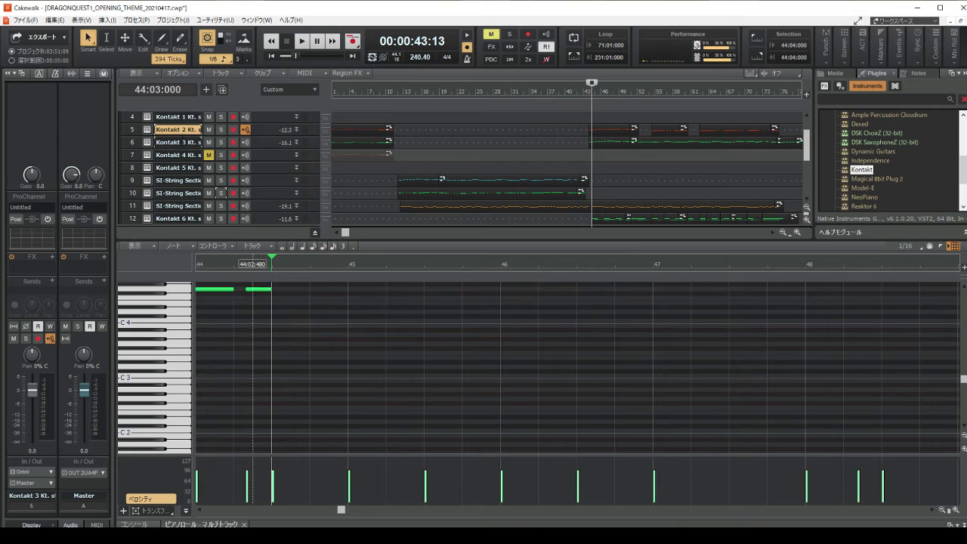
left_click(299, 44)
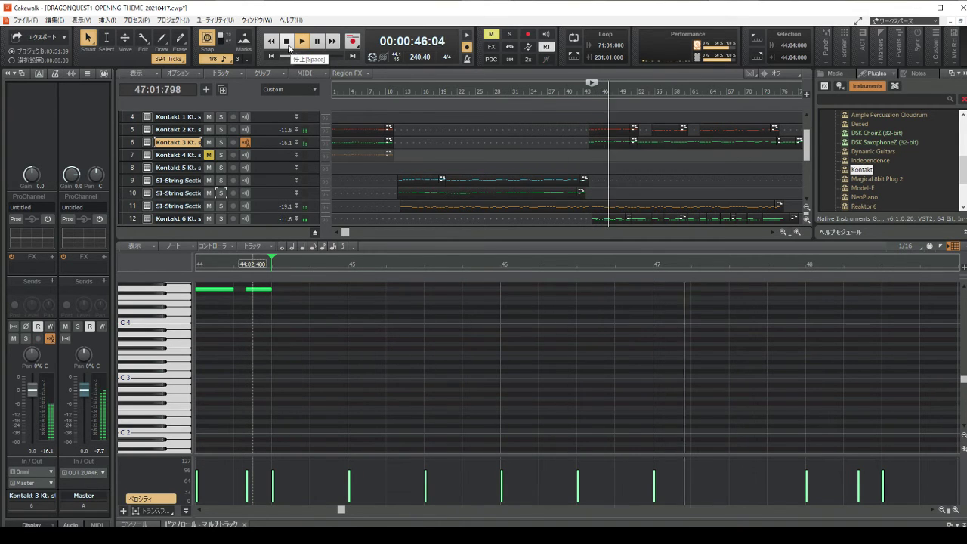
left_click(288, 45)
key("Up")
left_click(301, 41)
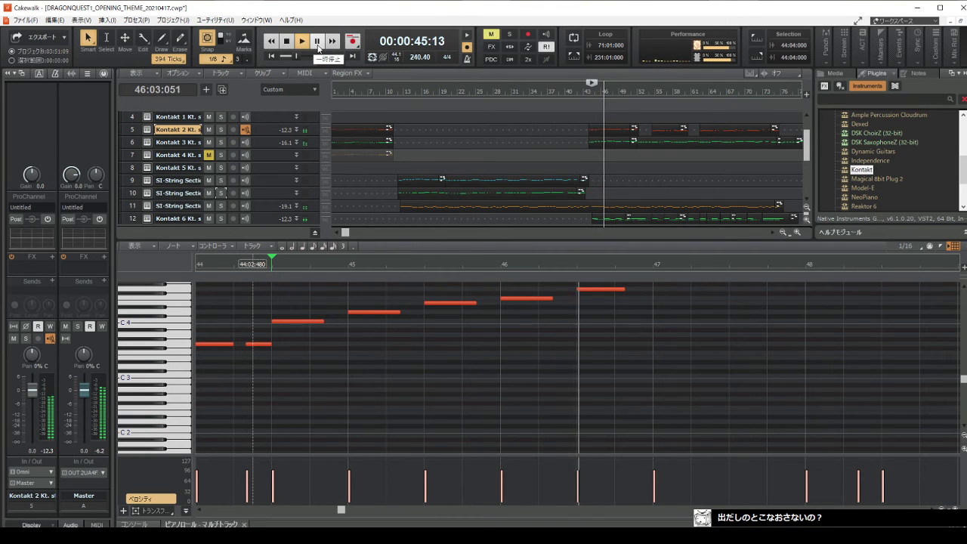
left_click(319, 46)
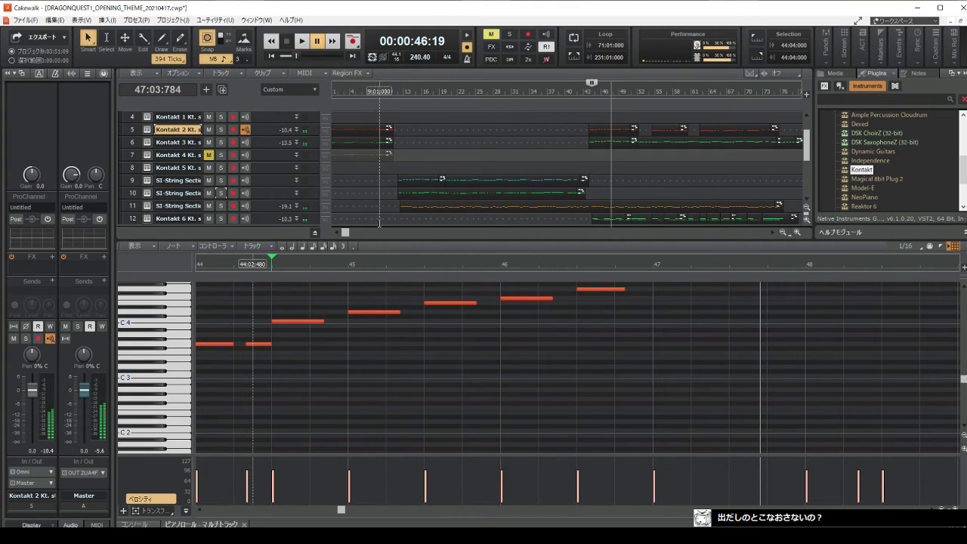
Play the arrangement twice from 43:01 with Kontakt 2 track 5 shown.
left_click(583, 147)
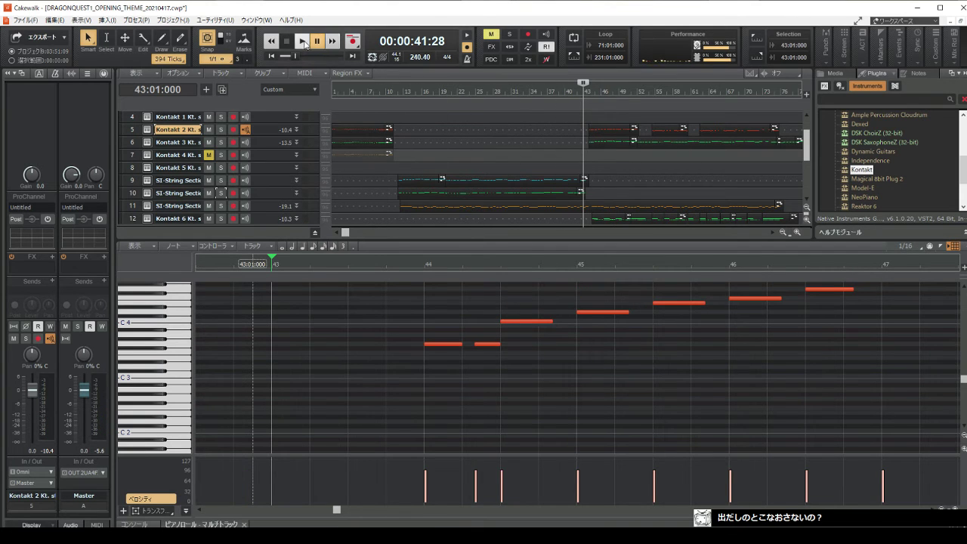
left_click(304, 44)
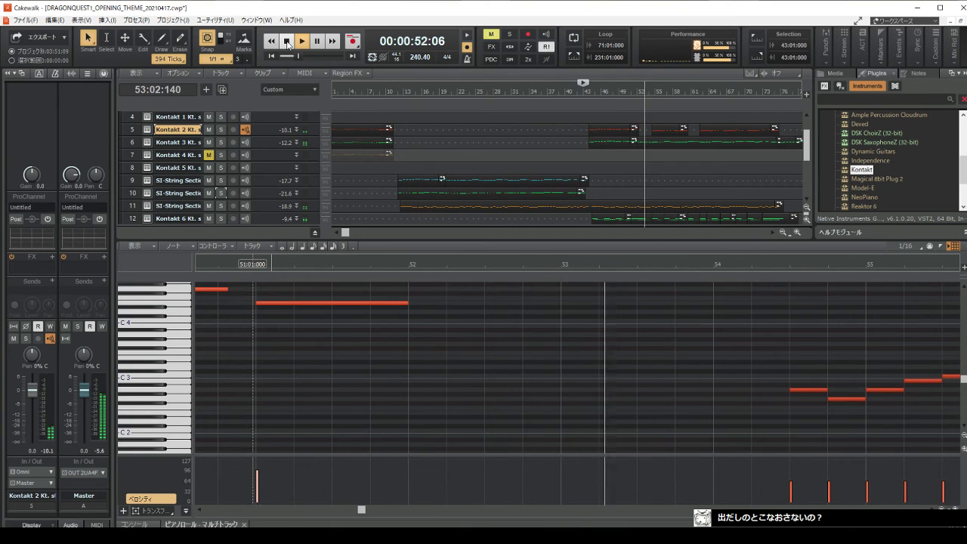
left_click(287, 43)
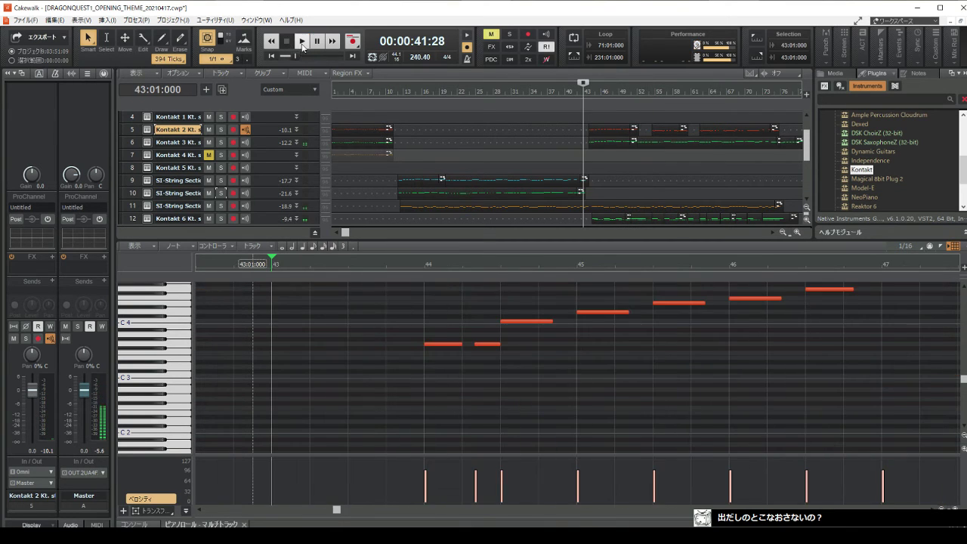
left_click(303, 43)
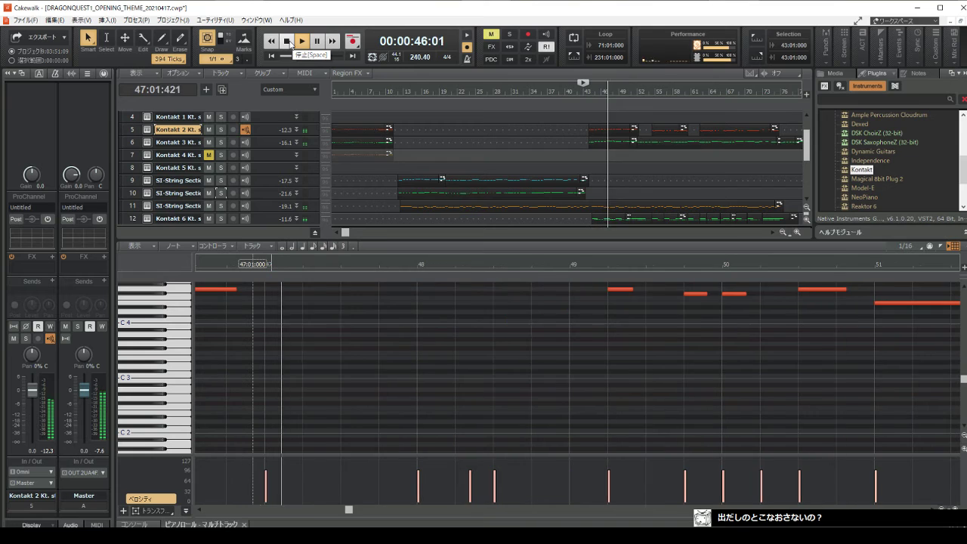
left_click(287, 41)
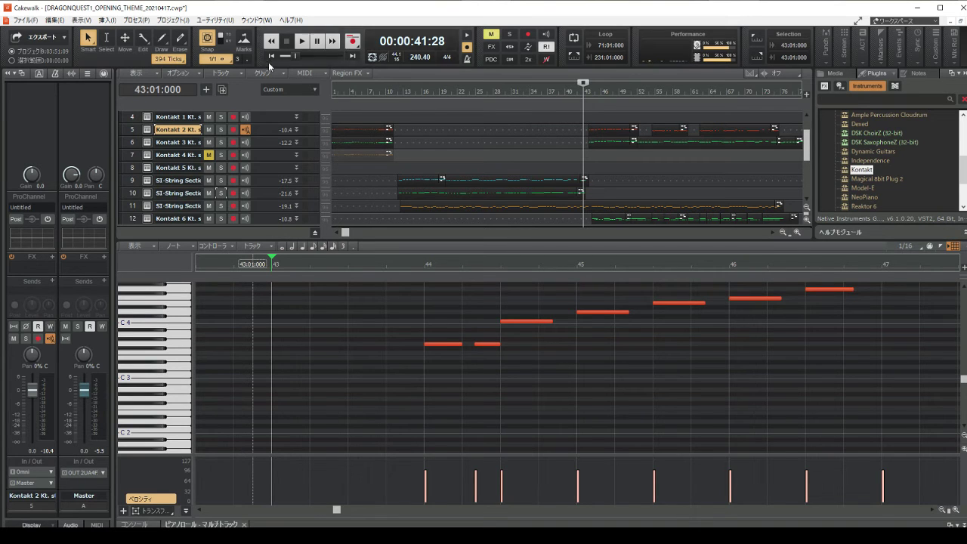
Play the opening from the start of the project up to about measure 11.
left_click(272, 56)
left_click(302, 41)
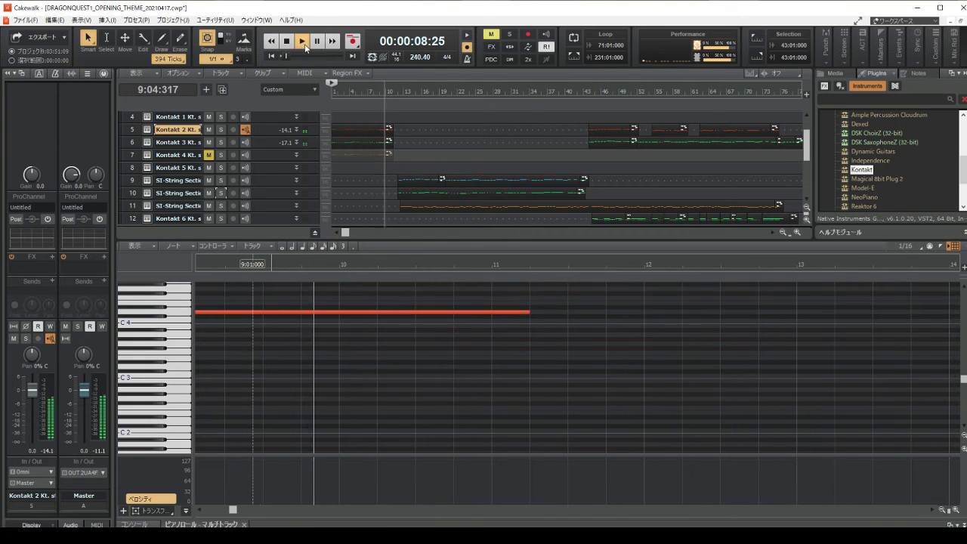
left_click(315, 43)
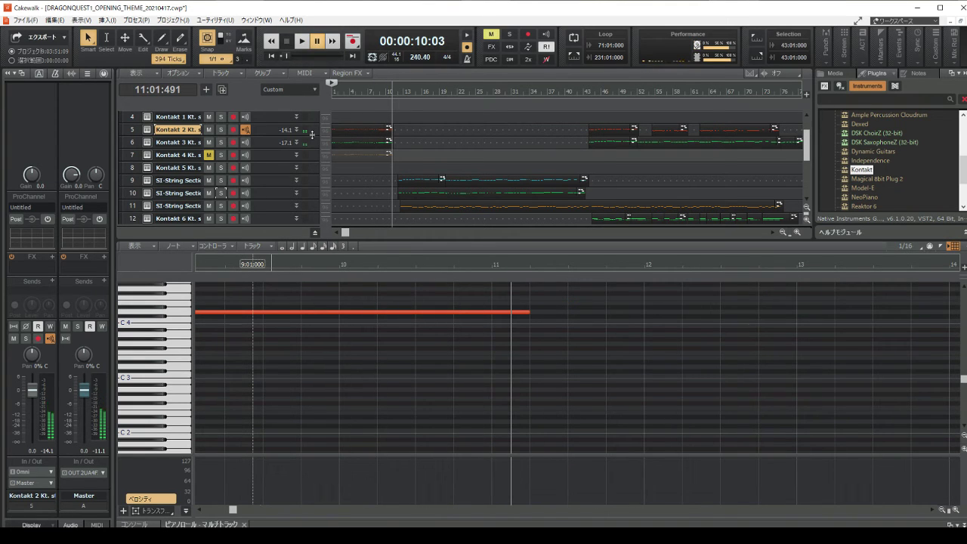
Mute Kontakt 8 track 16 and play the opening twice from the start of the project.
scroll(315, 205, "down", 5)
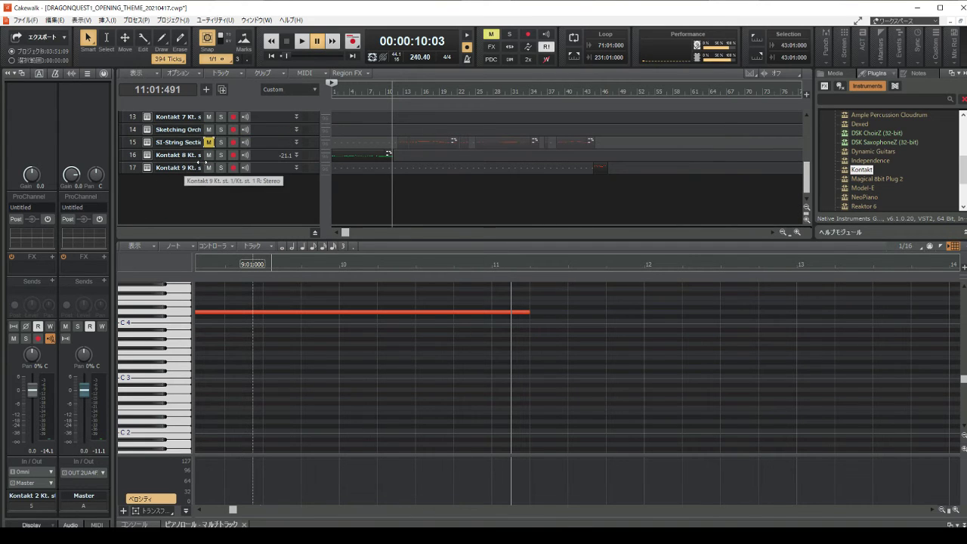
left_click(209, 155)
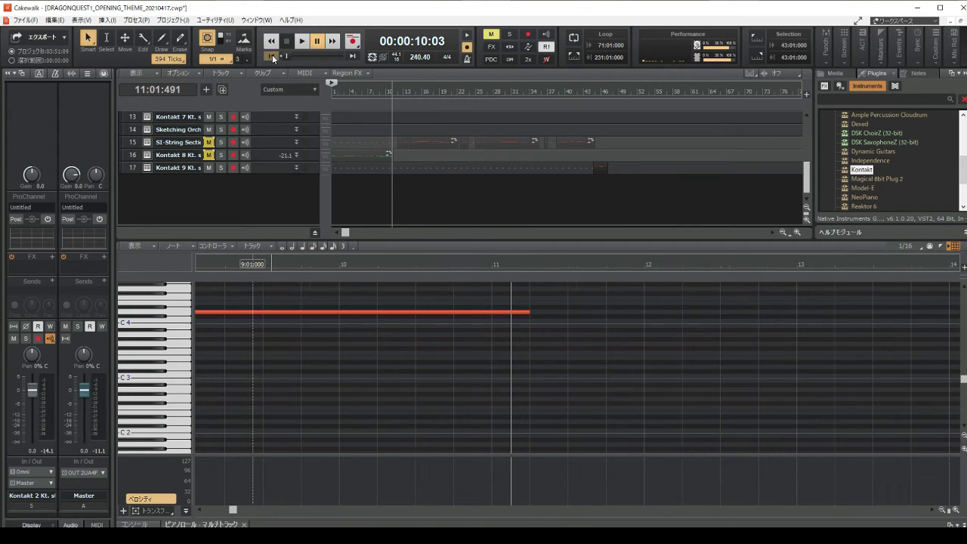
left_click(271, 56)
left_click(302, 40)
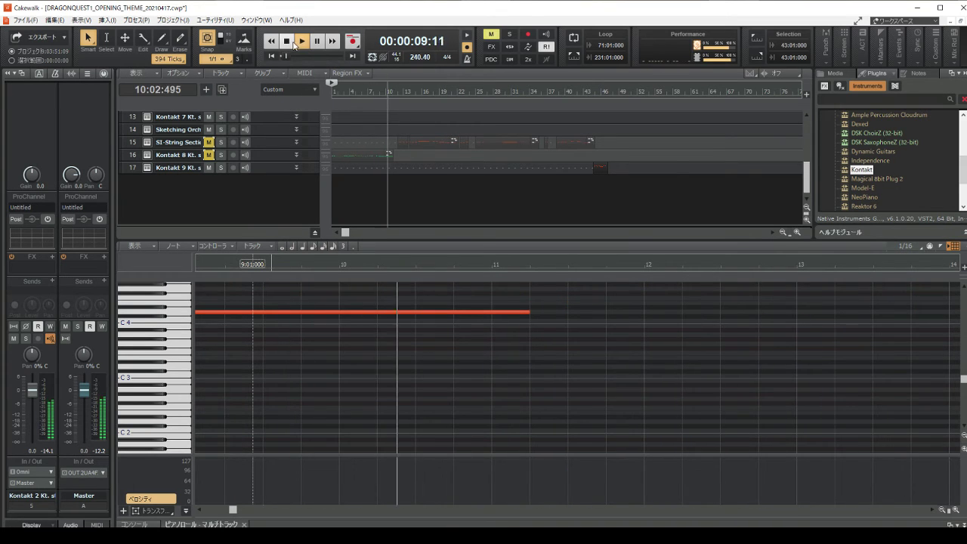
left_click(288, 42)
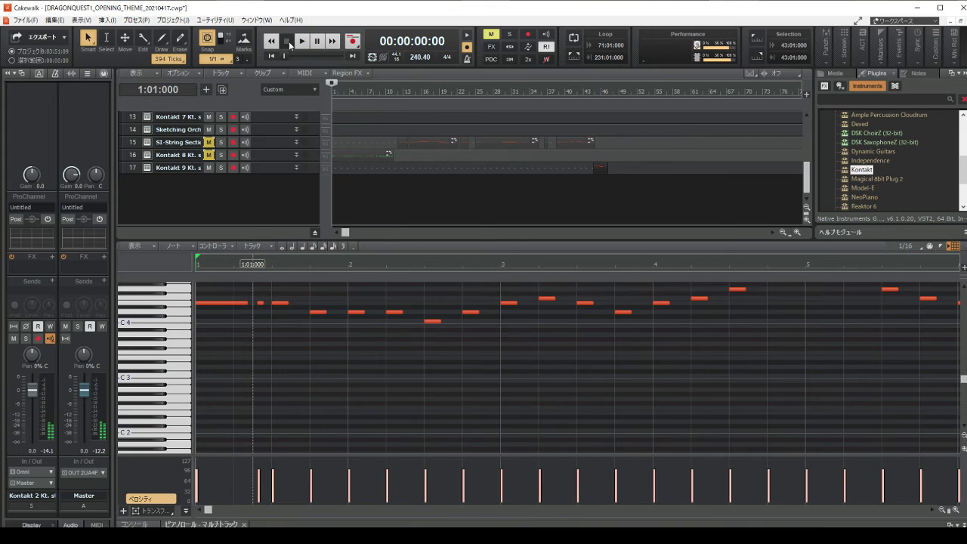
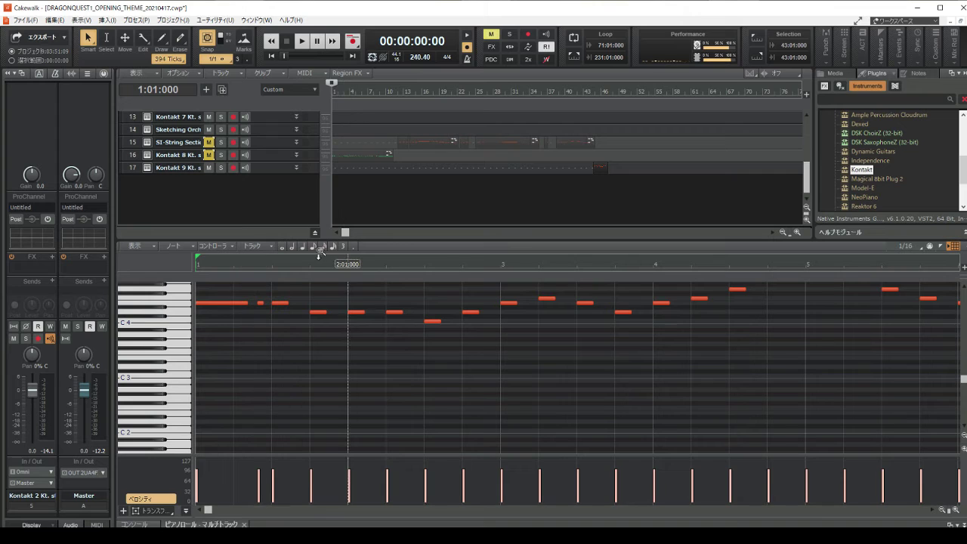
left_click(302, 41)
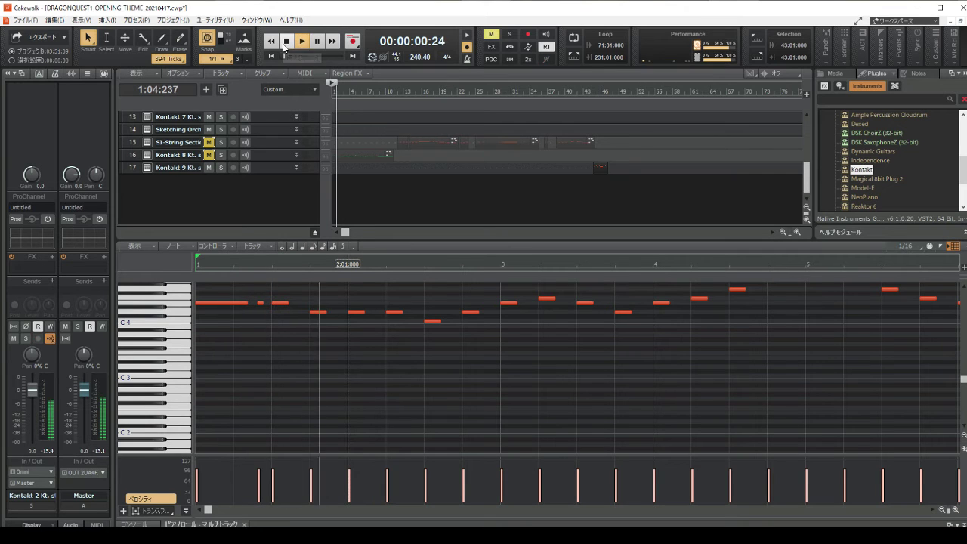
left_click(287, 40)
Move the playback position to 44:01 and play the passage from there.
scroll(315, 182, "up", 1)
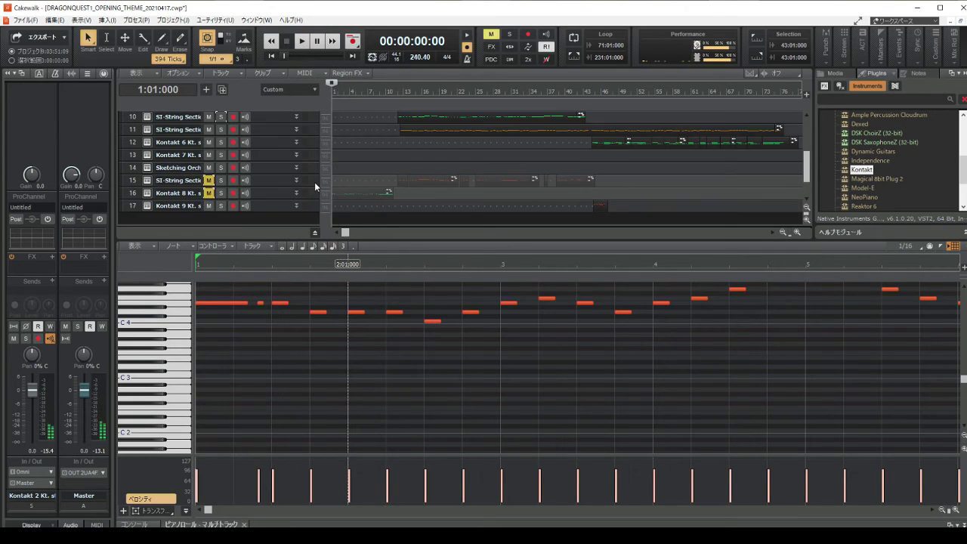
scroll(314, 182, "up", 1)
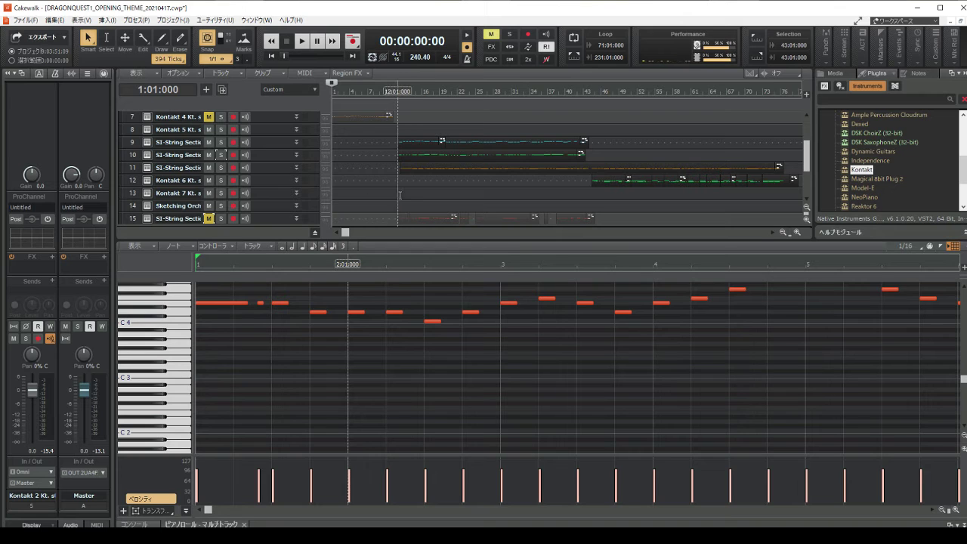
left_click(592, 202)
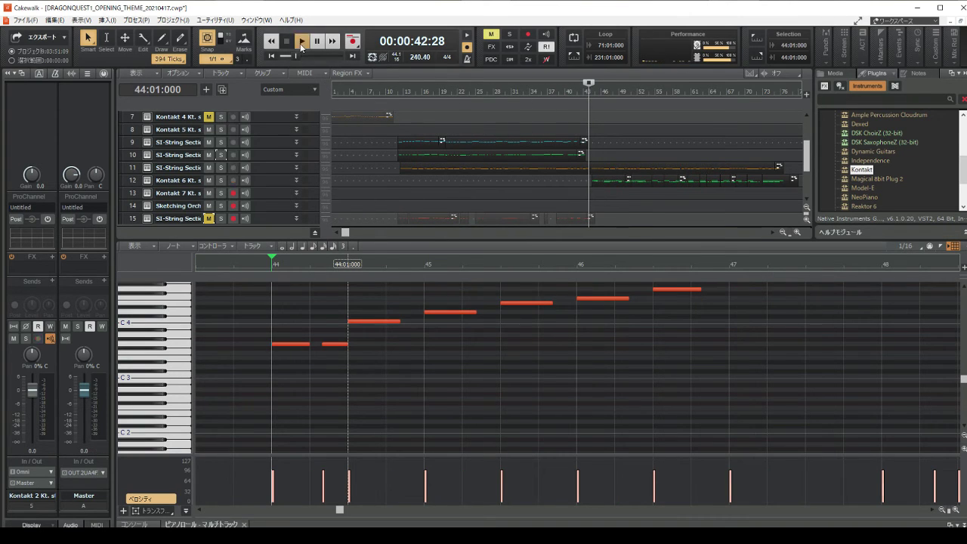
left_click(302, 42)
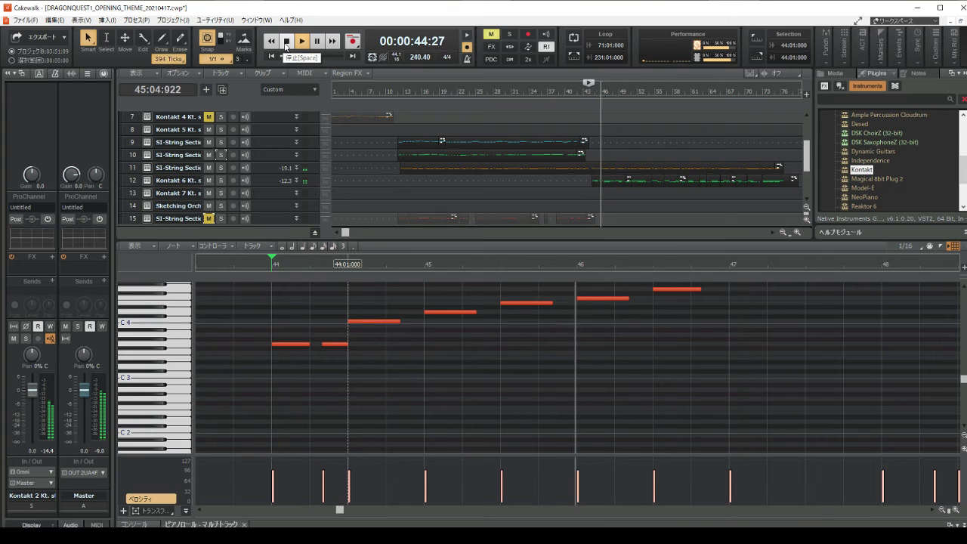
left_click(287, 43)
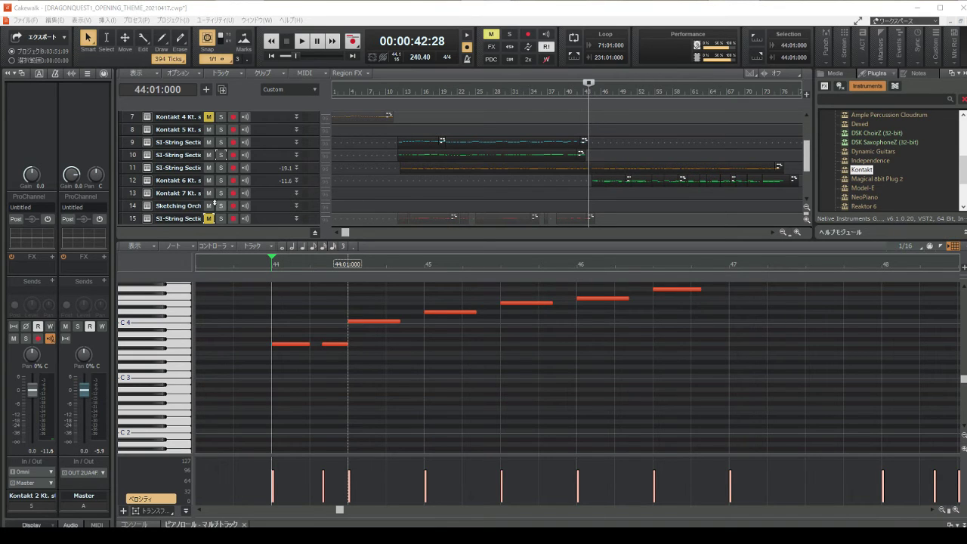
Select Kontakt 9 track 17 and open its instrument window with the 2 Woodwind Staccato patch.
scroll(197, 200, "down", 3)
left_click(253, 168)
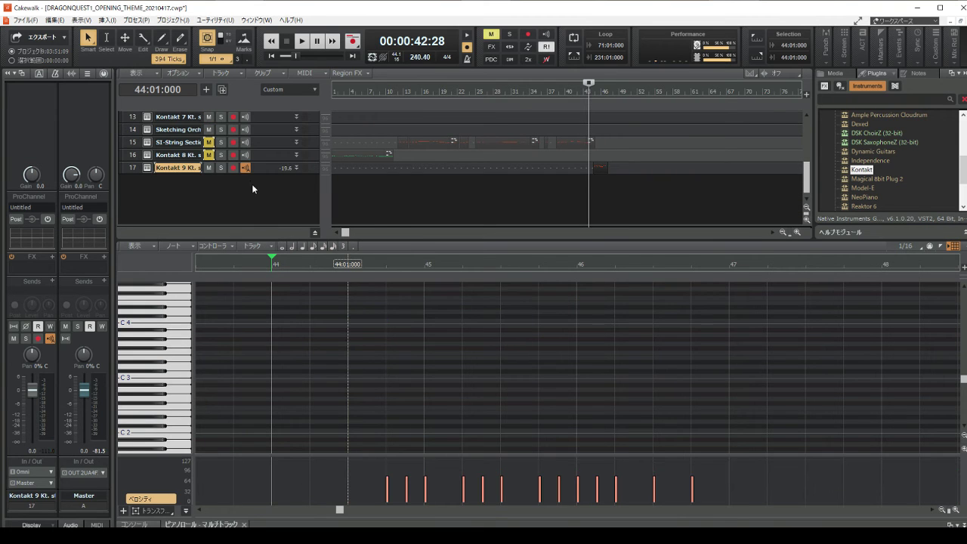
left_click(149, 170)
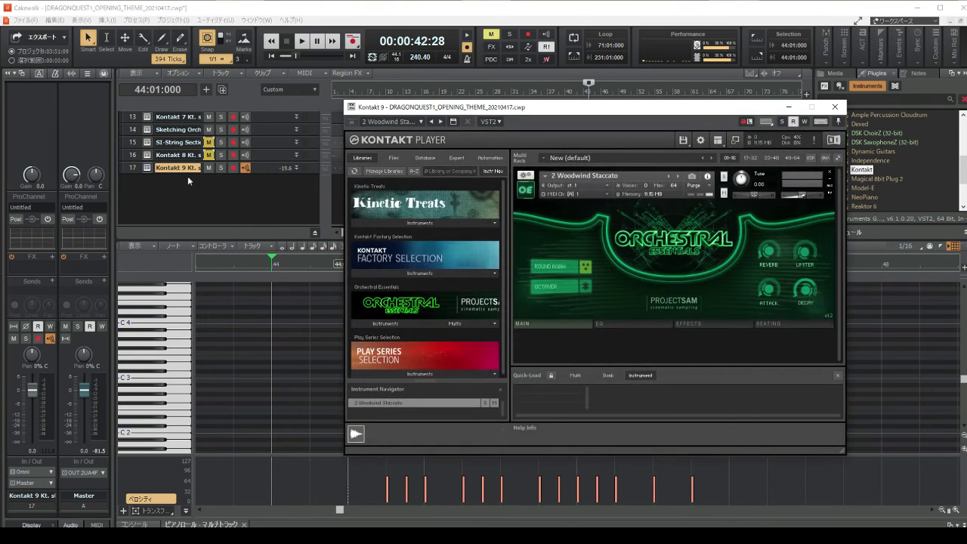
Close the Kontakt 9 instrument window and move the Kontakt 9 track up to position 7, directly above Kontakt 4.
left_click(838, 111)
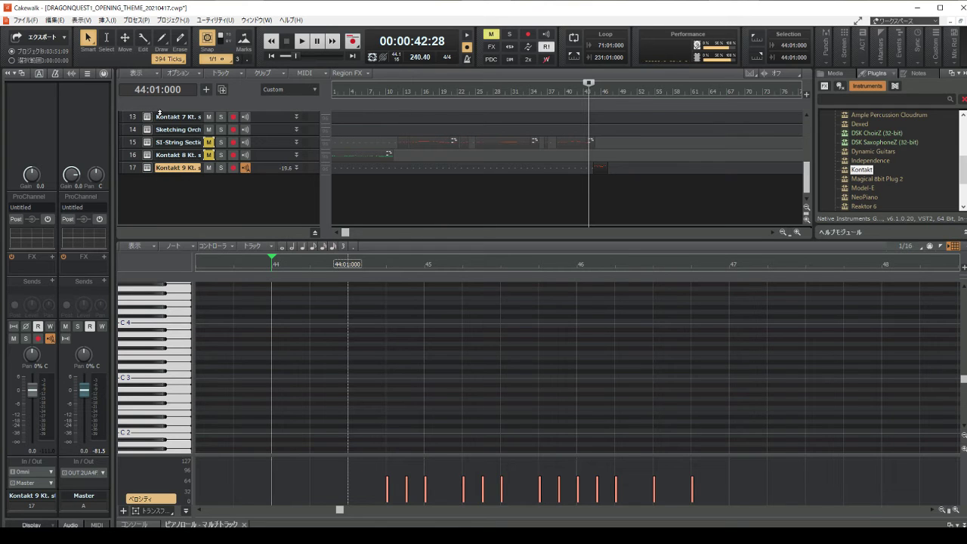
scroll(155, 114, "up", 3)
scroll(159, 113, "up", 1)
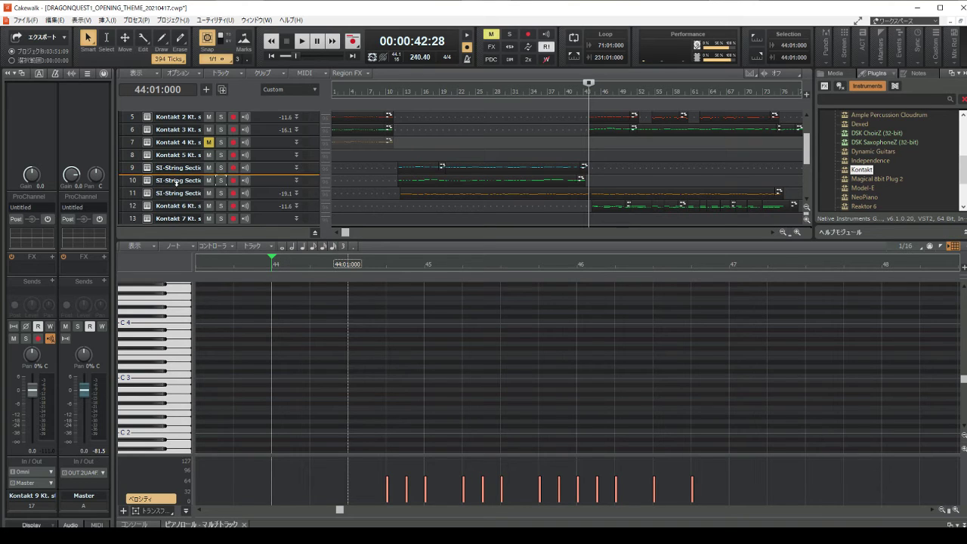
mouse_move(177, 184)
left_mouse_down()
mouse_move(177, 193)
mouse_move(179, 181)
left_mouse_up()
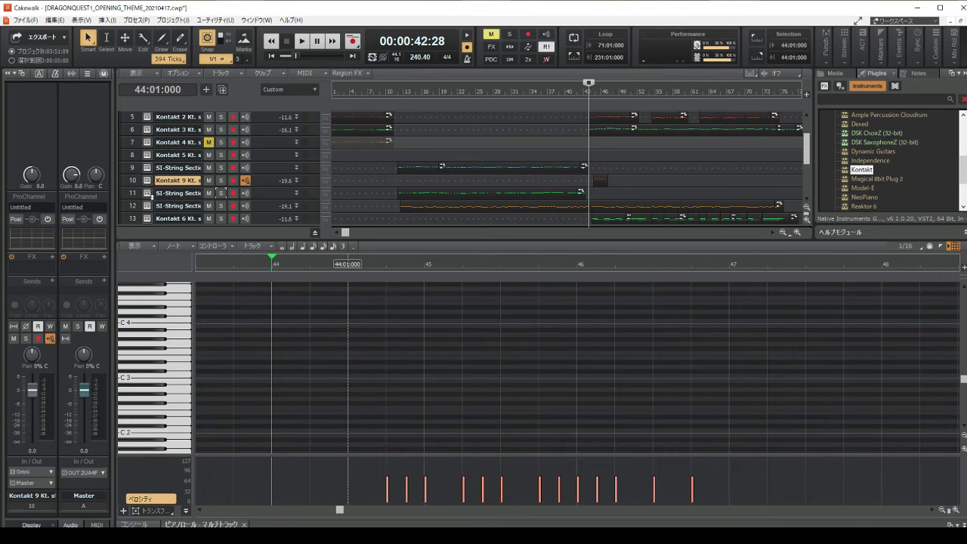
left_click_drag(152, 198, 152, 200)
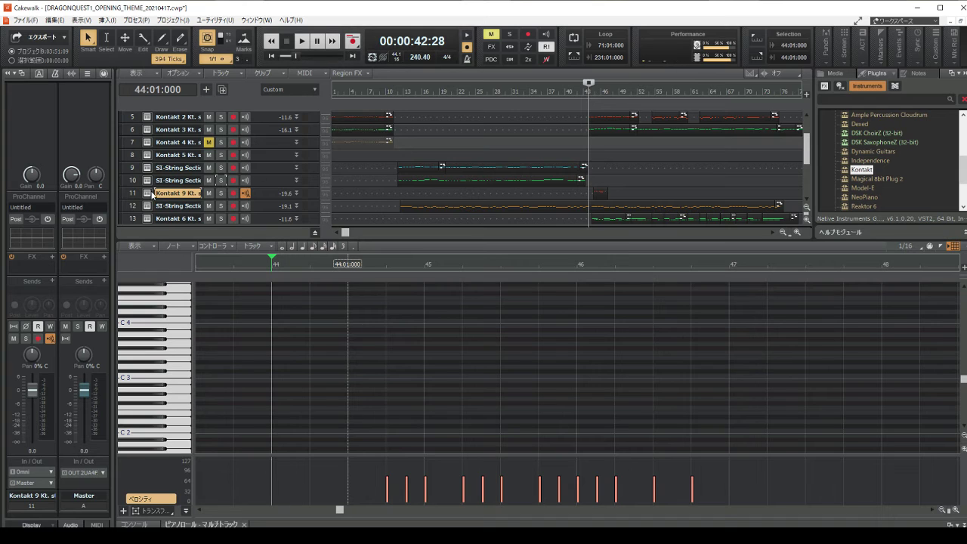
left_click_drag(149, 167, 154, 145)
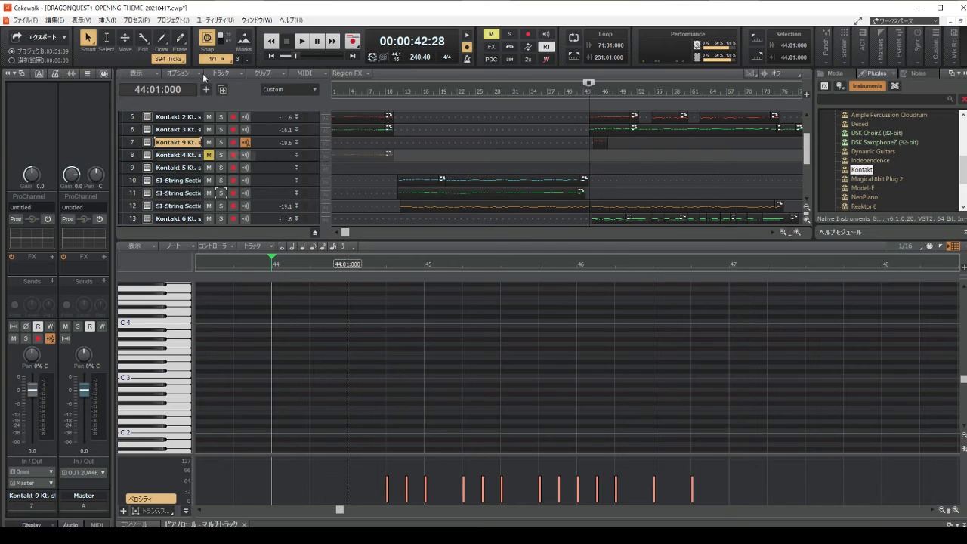
Play the passage from 44:01 to about measure 46 and bring the Kontakt 9 track's notes into view in the piano roll.
left_click(302, 40)
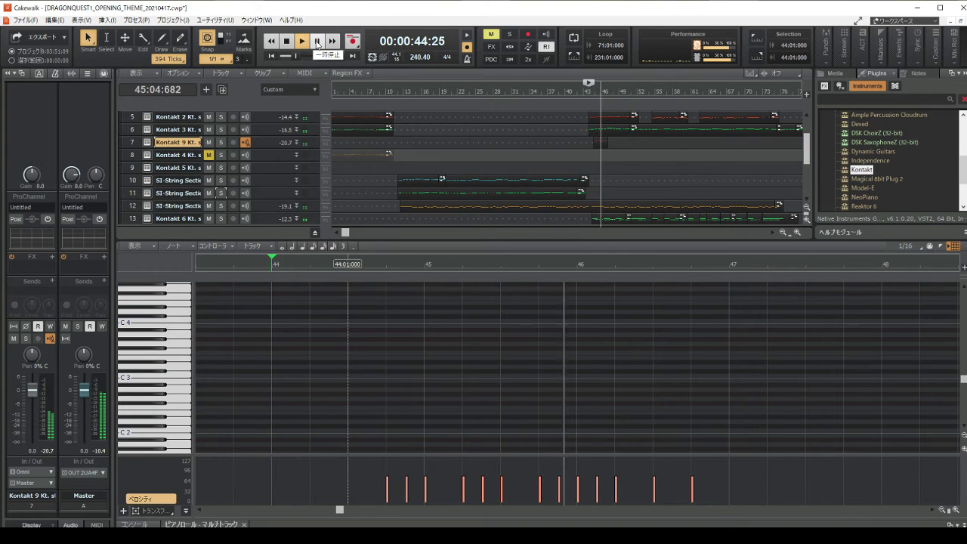
left_click(317, 41)
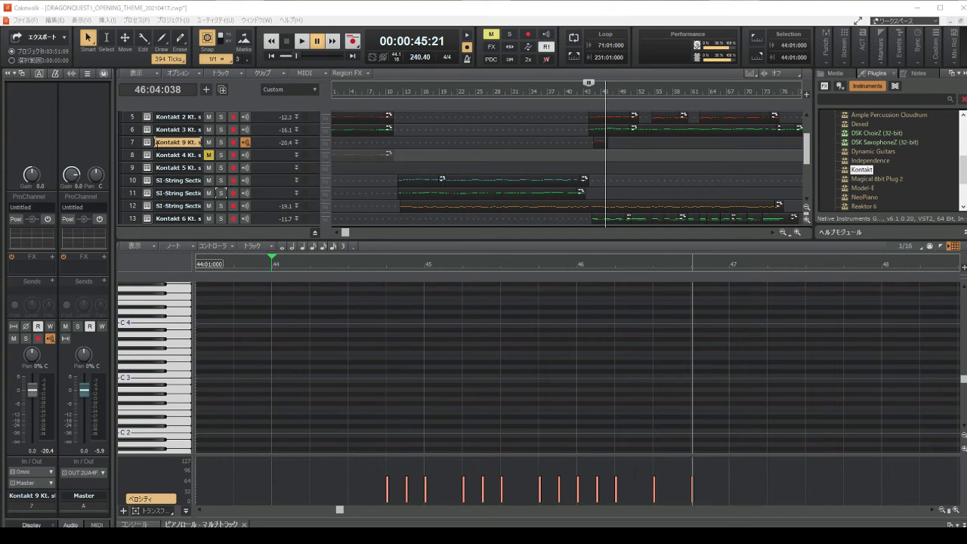
left_click(132, 144)
scroll(495, 325, "up", 3)
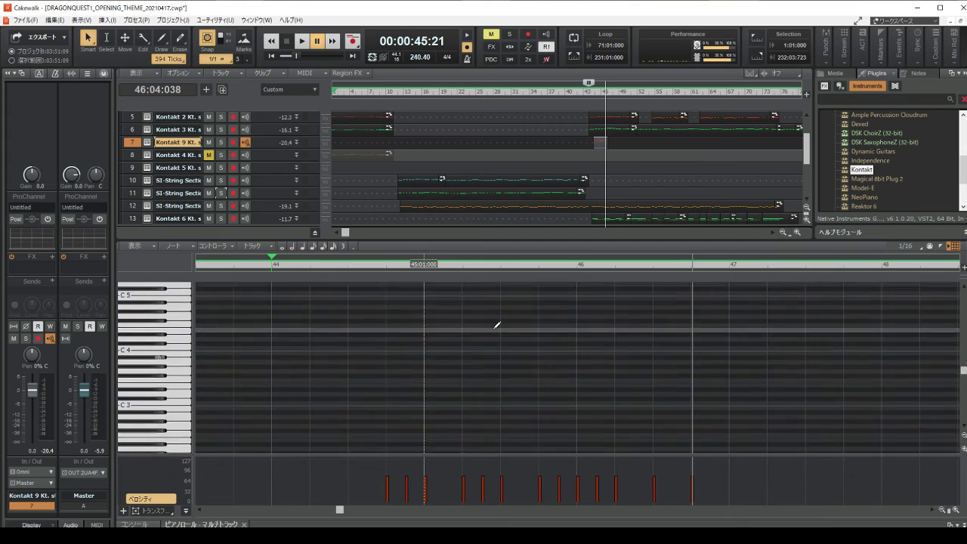
scroll(503, 347, "up", 4)
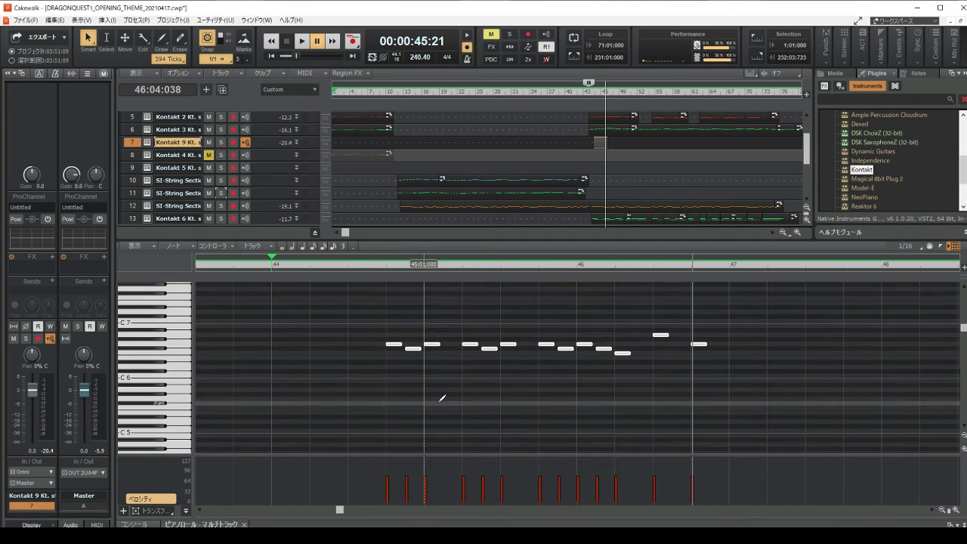
left_click(442, 393)
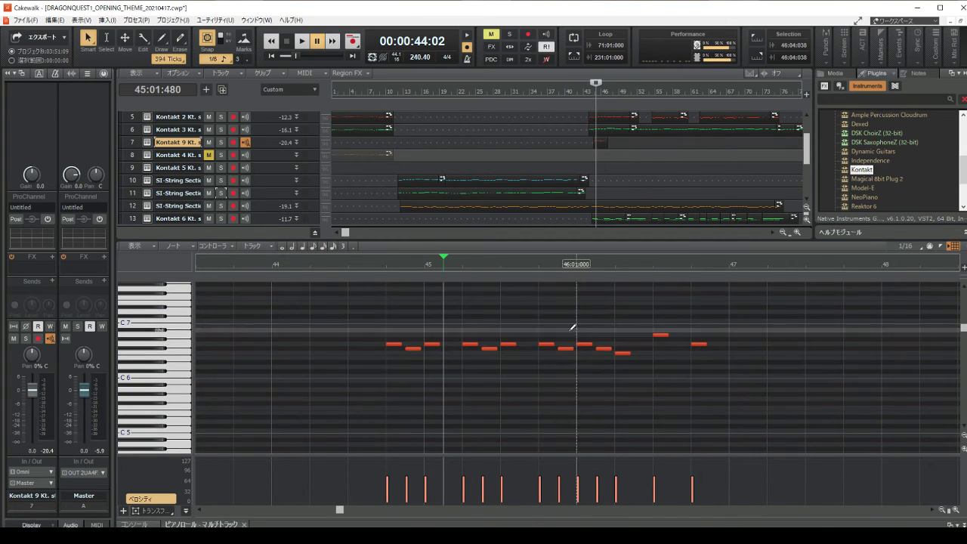
Delete the four notes from 45:04:480 through 46:02:000 and lengthen the G6 note at 45:04:000 to a half note.
left_click_drag(570, 332, 625, 378)
left_click_drag(571, 349, 587, 344)
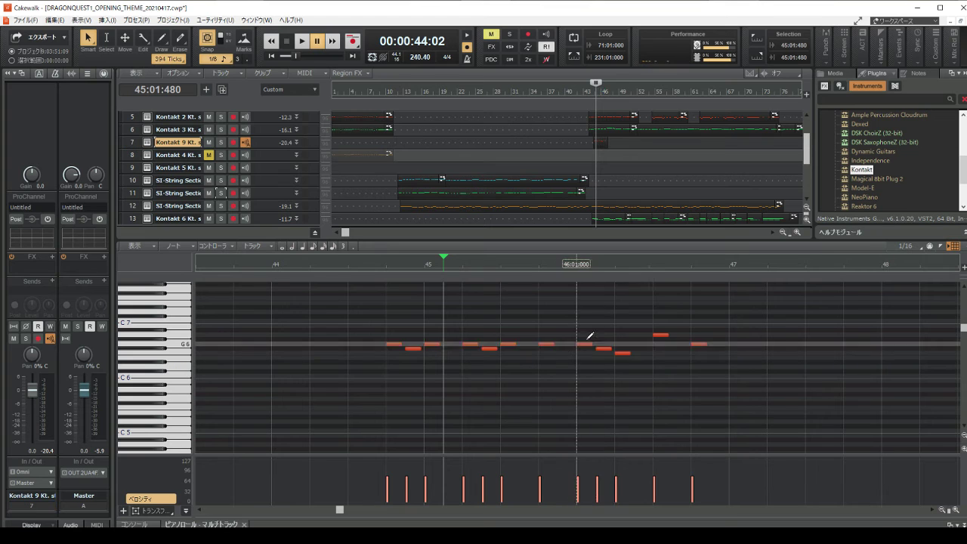
right_click(586, 344)
right_click(604, 348)
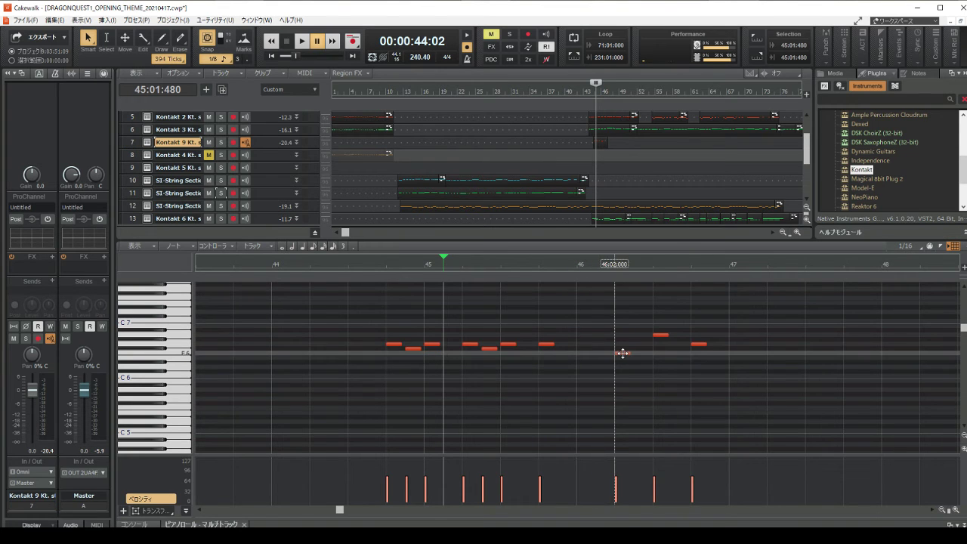
right_click(622, 353)
left_click_drag(555, 344, 610, 348)
Play the edited woodwind phrase twice, starting from 44:03:480 and from half a beat earlier.
left_click(367, 385)
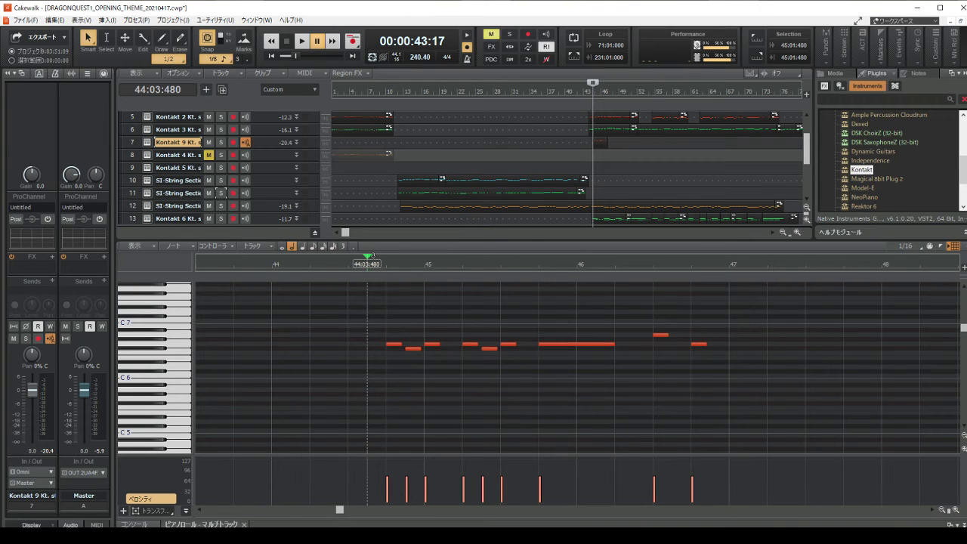
left_click(301, 41)
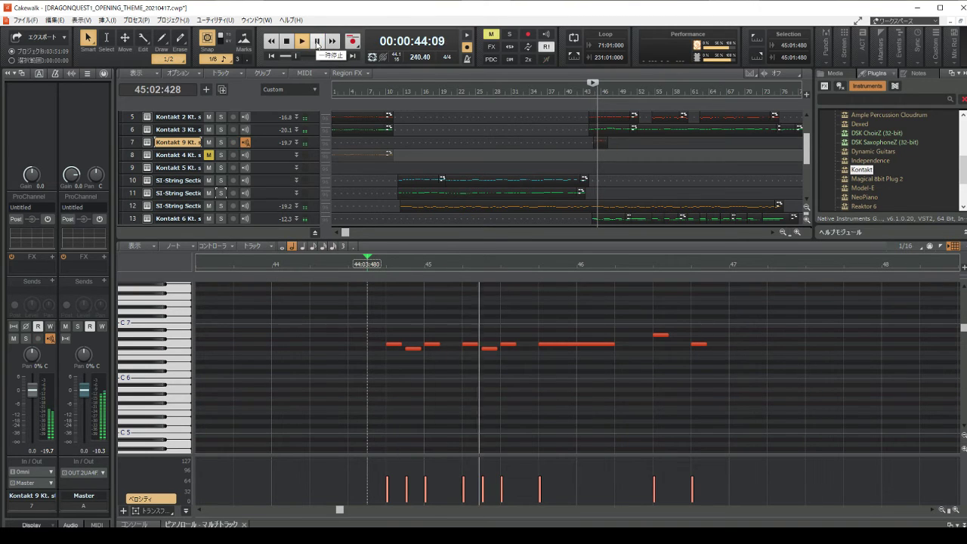
left_click(317, 42)
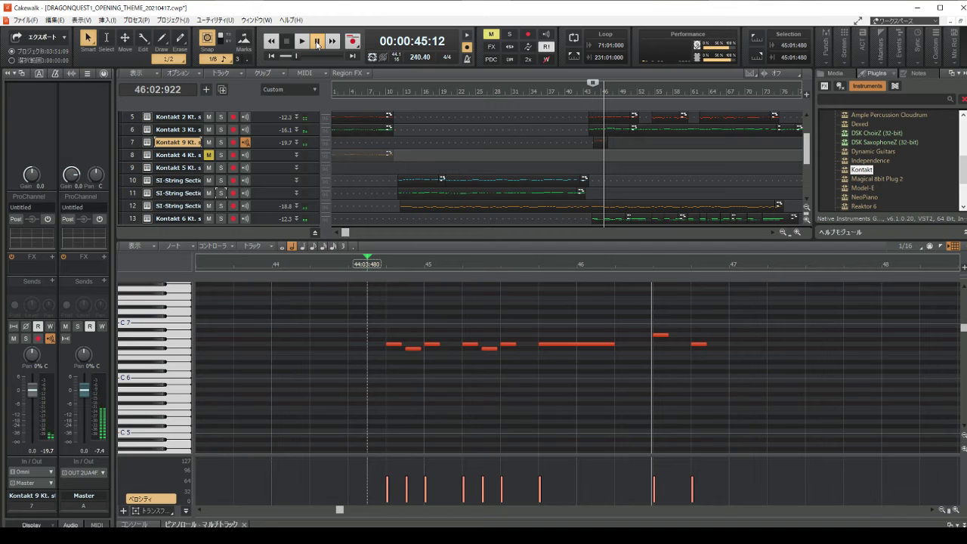
left_click(437, 305)
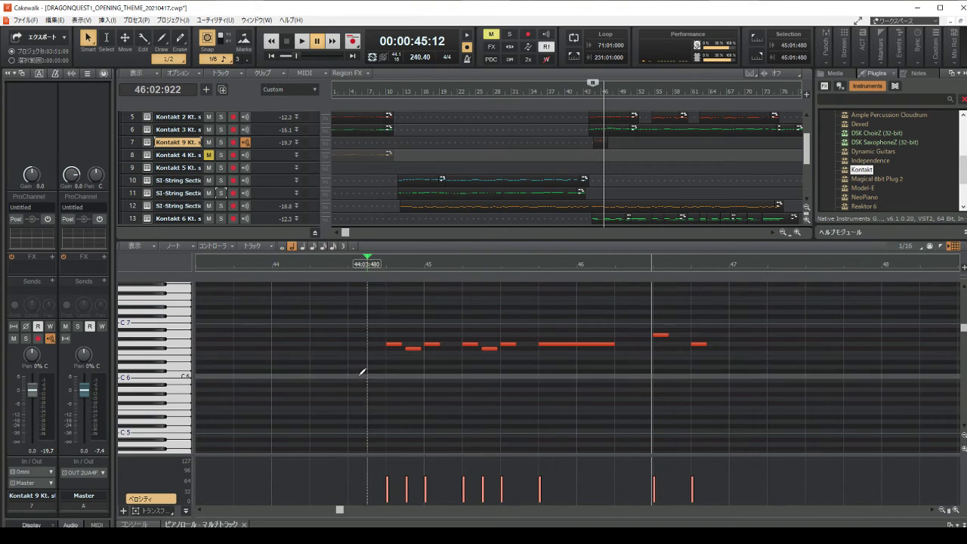
left_click(349, 373)
left_click(315, 44)
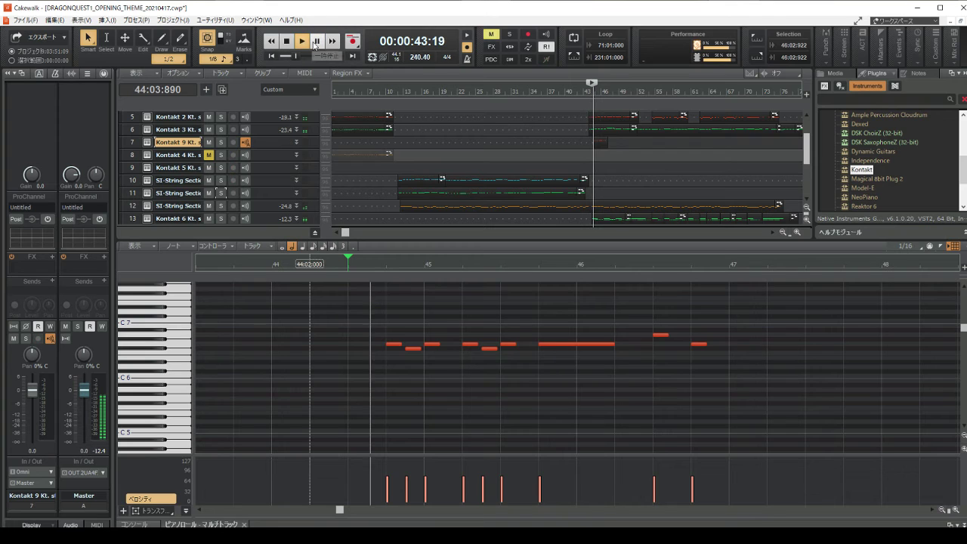
left_click(316, 43)
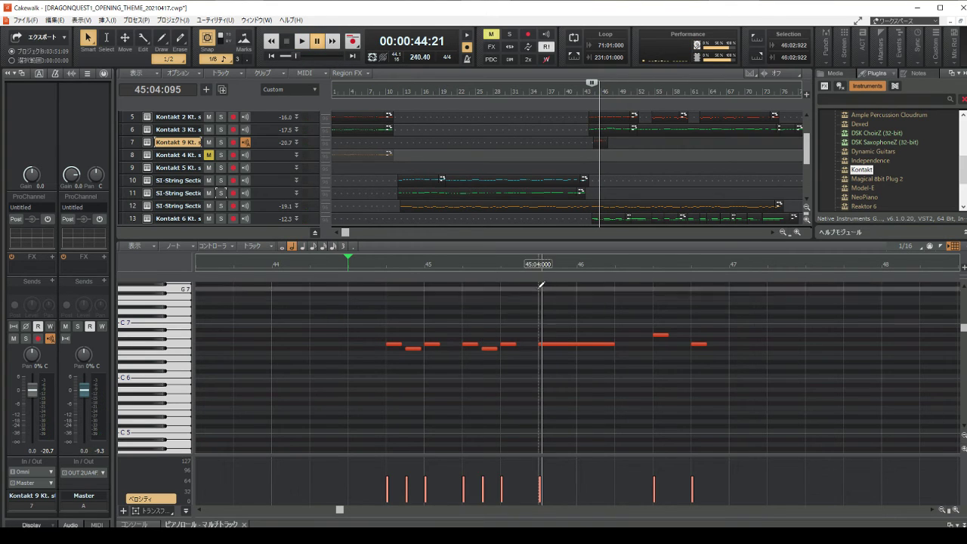
Replace the long G6 note with three 308-tick G6 notes at 45:03:480, 45:04:000 and 45:04:480, and play from 44:04.
right_click(550, 344)
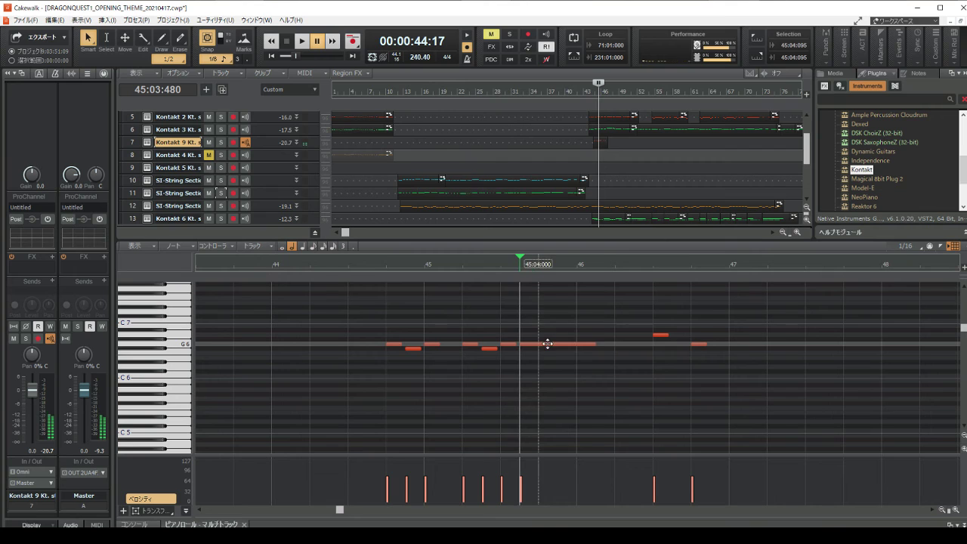
left_click_drag(526, 344, 532, 345)
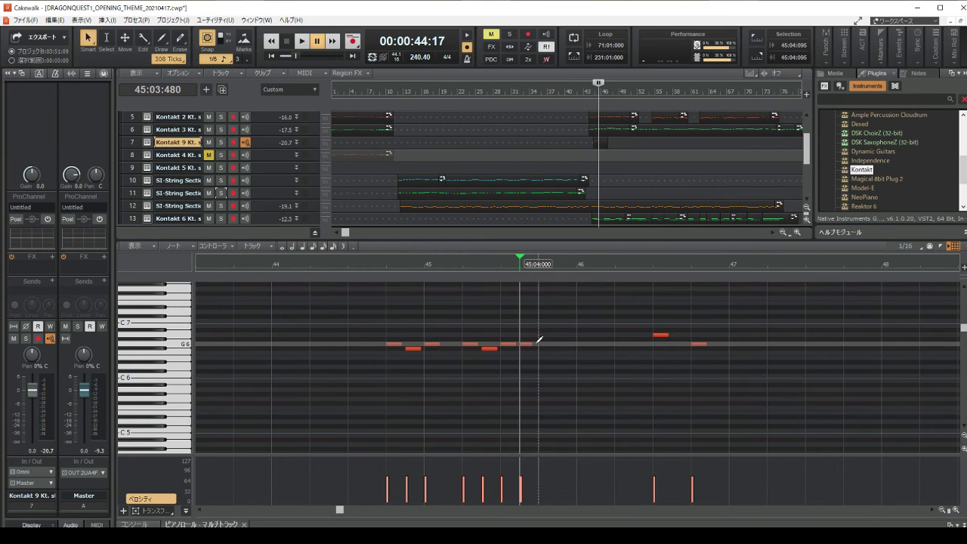
left_click(542, 344)
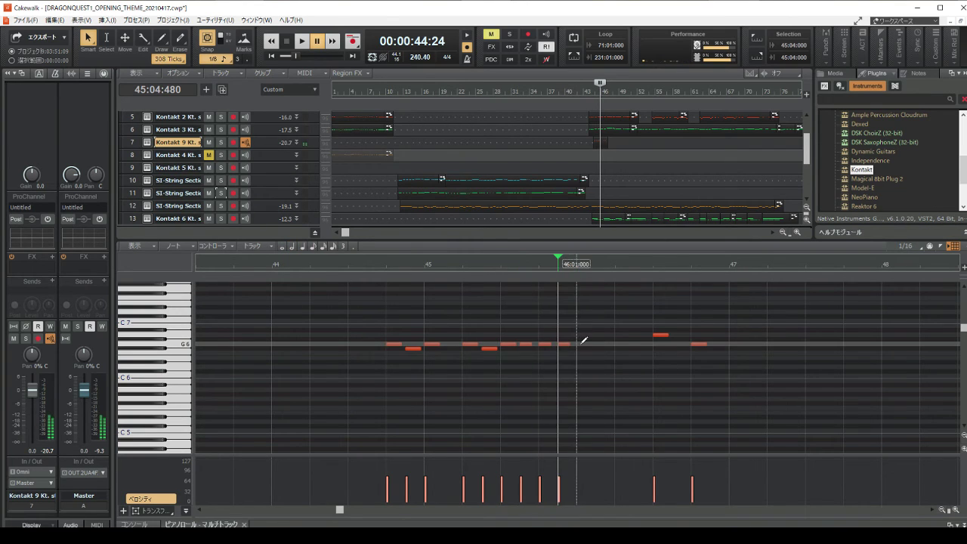
left_click(563, 344)
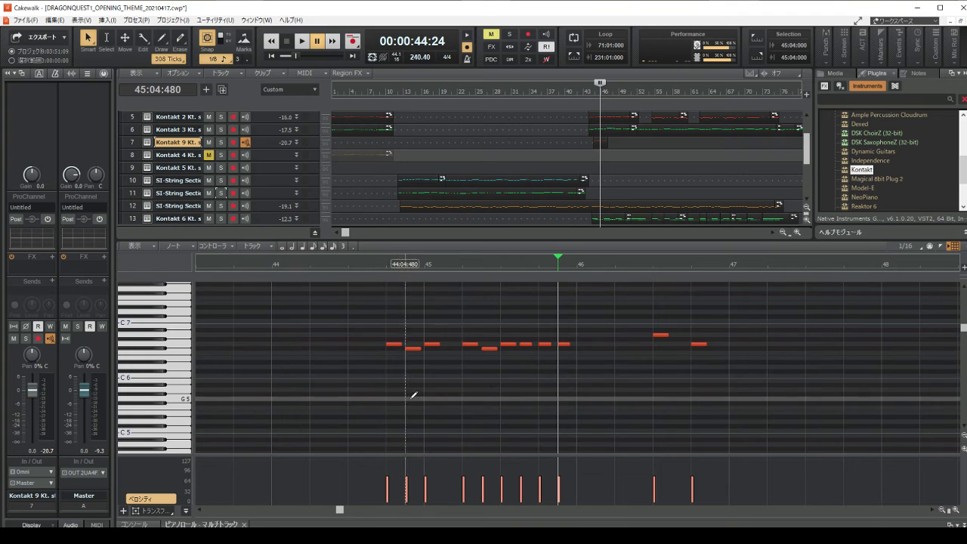
left_click(386, 395)
left_click(302, 42)
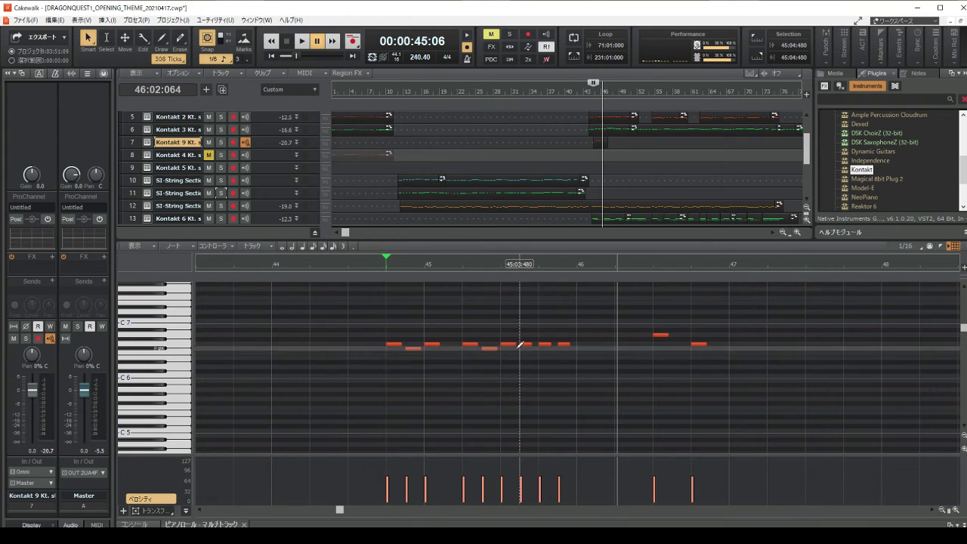
Add four short F#6 notes interleaved with the repeated G6 notes from beat 3 of measure 45, forming a trill.
left_click(522, 352)
left_click(556, 352)
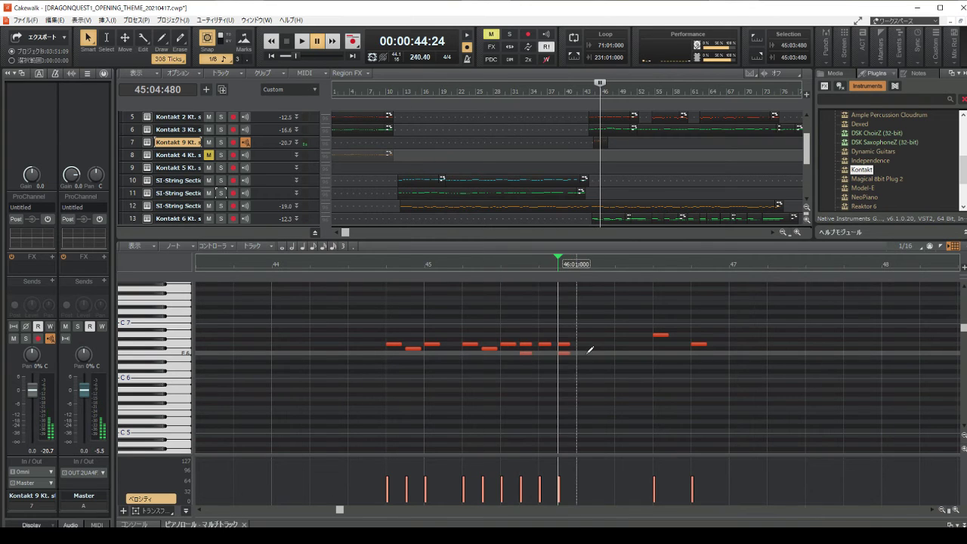
left_click(583, 354)
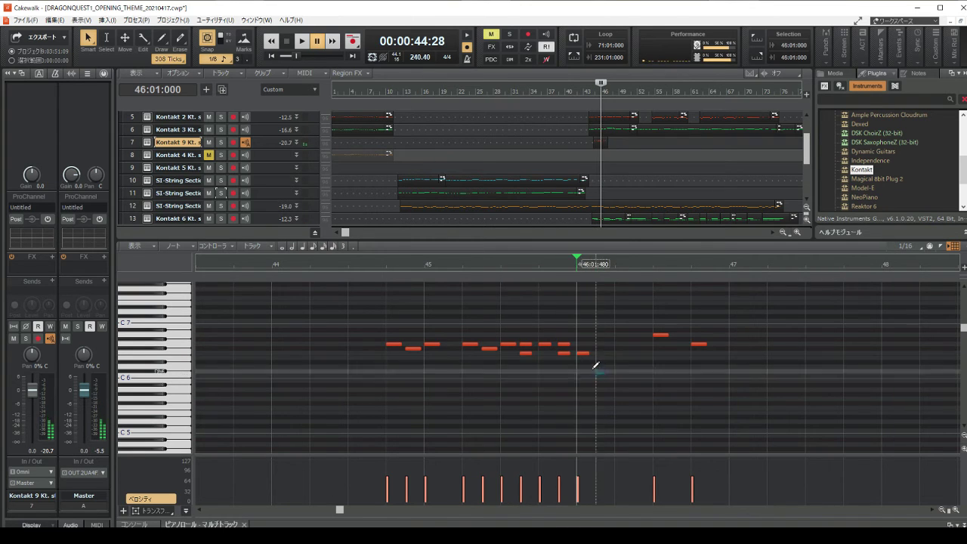
left_click_drag(605, 376, 538, 349)
left_click(546, 371)
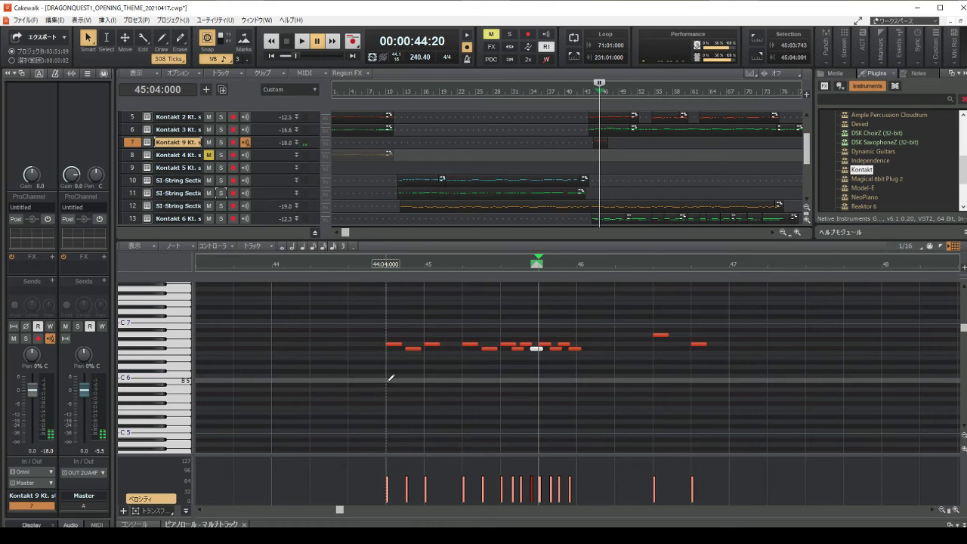
Play the phrase with the trill from 44:04:000, from 44:01:480 and from 44:01:000.
left_click(387, 263)
left_click(303, 46)
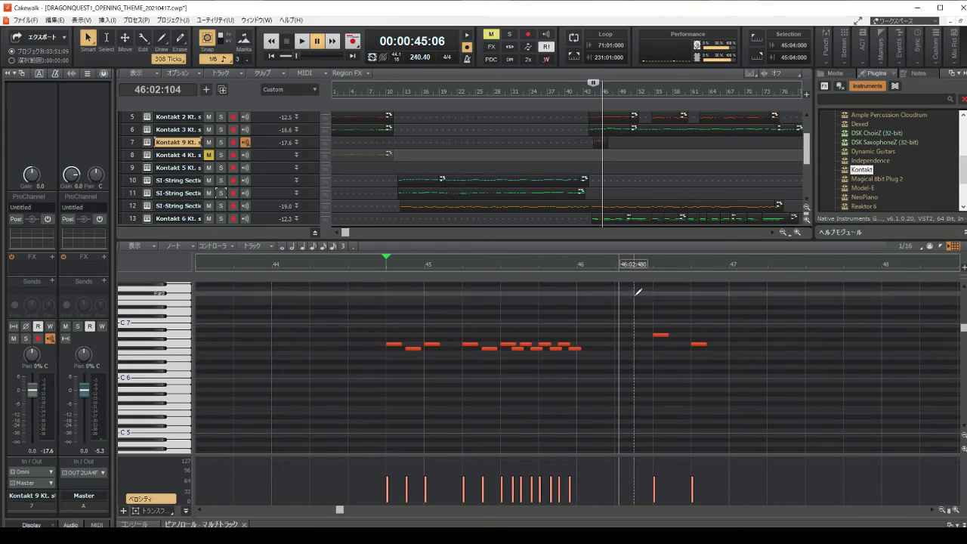
left_click(317, 42)
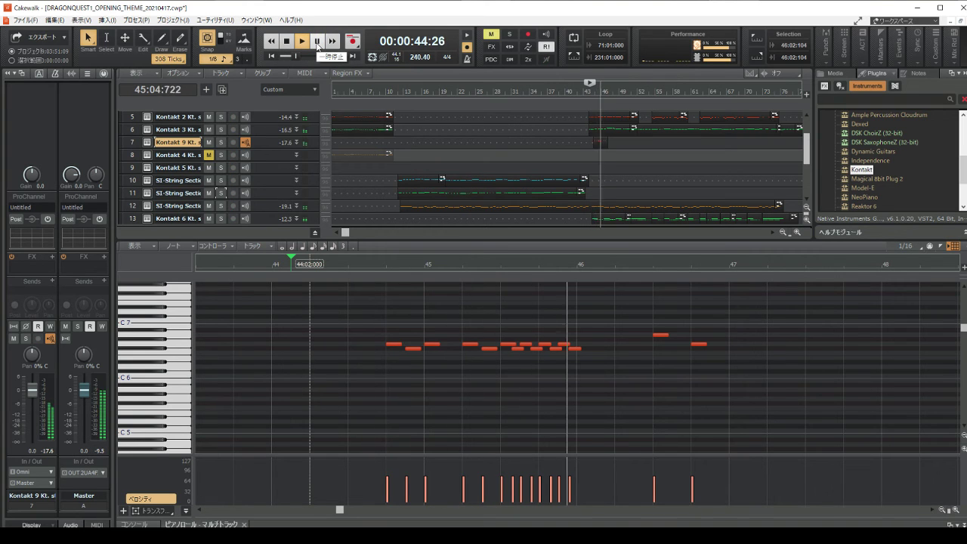
left_click(317, 42)
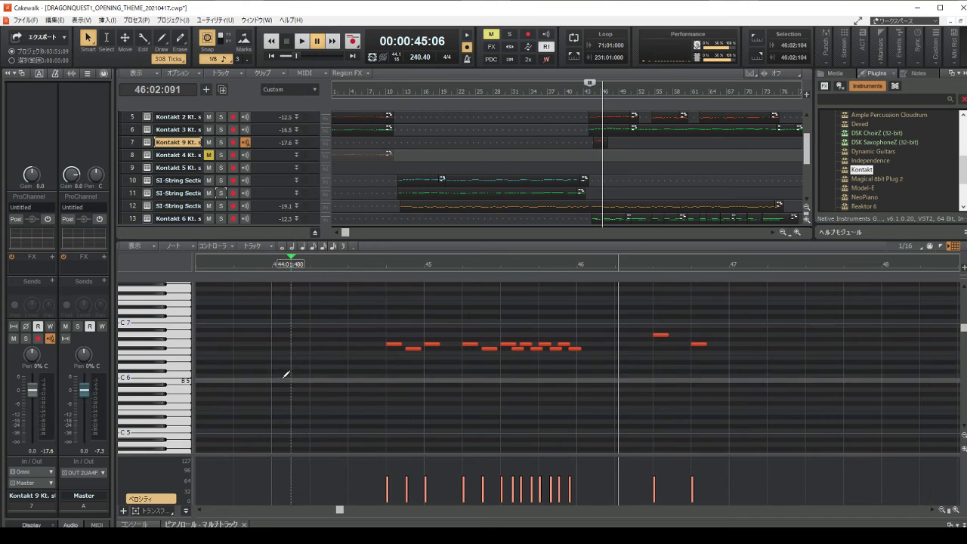
left_click(285, 375)
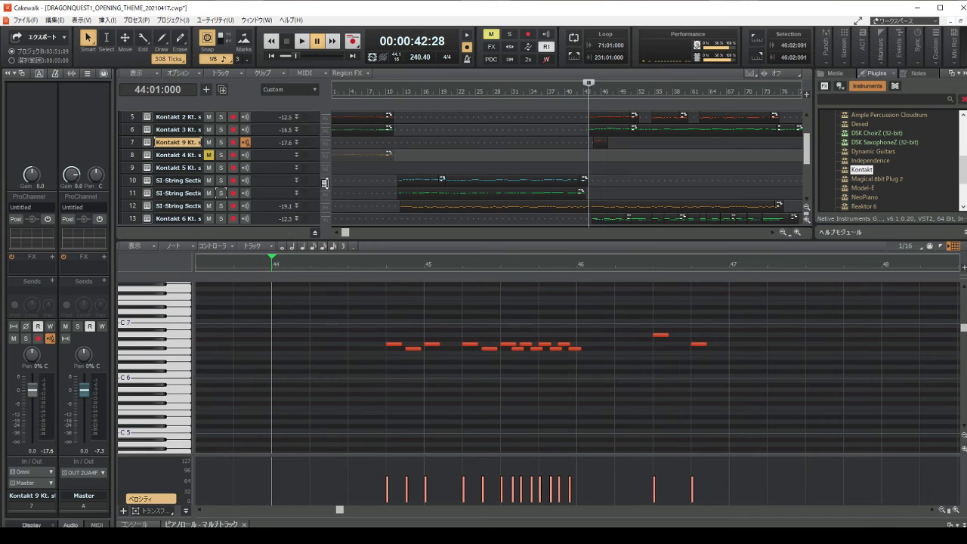
left_click(318, 43)
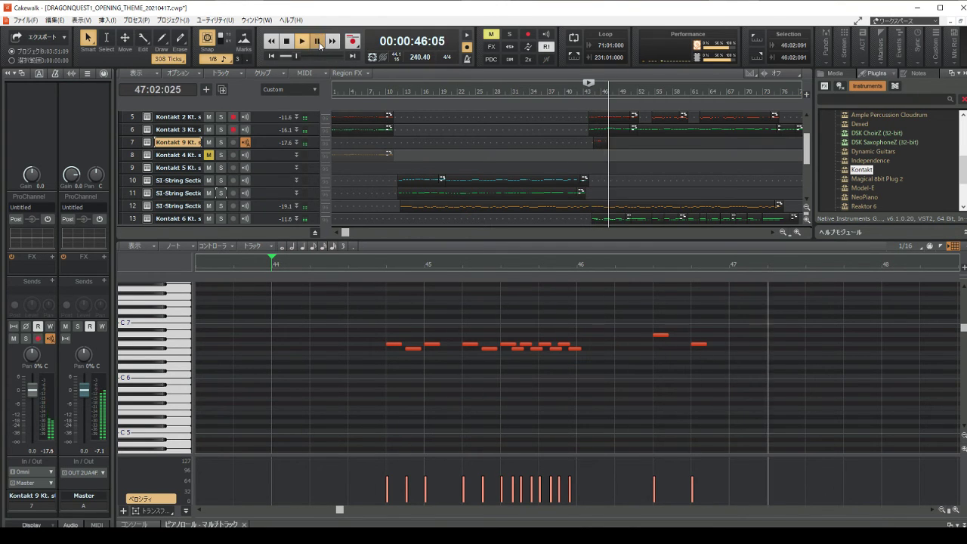
left_click(318, 43)
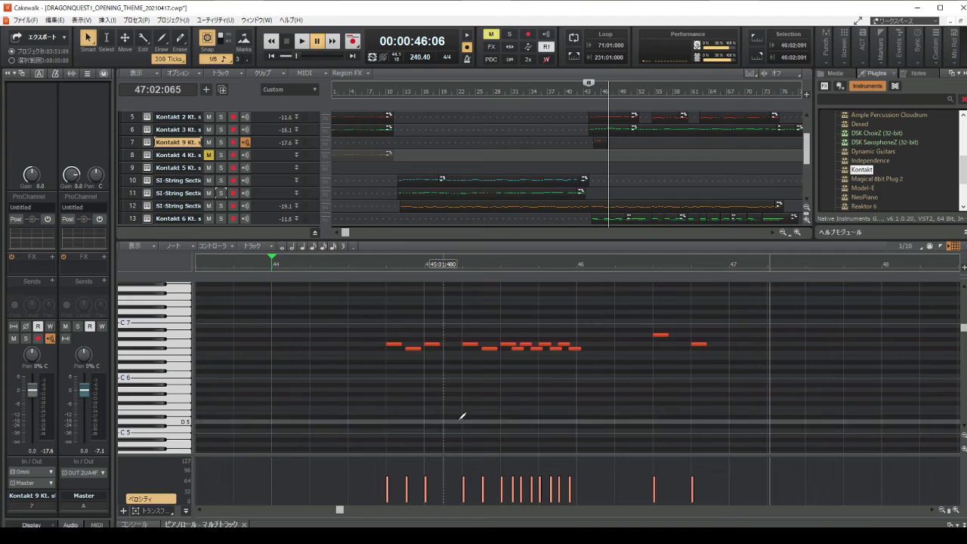
Add a 308-tick F6 note at 46:02:000 after the trill and play the phrase.
left_click(617, 375)
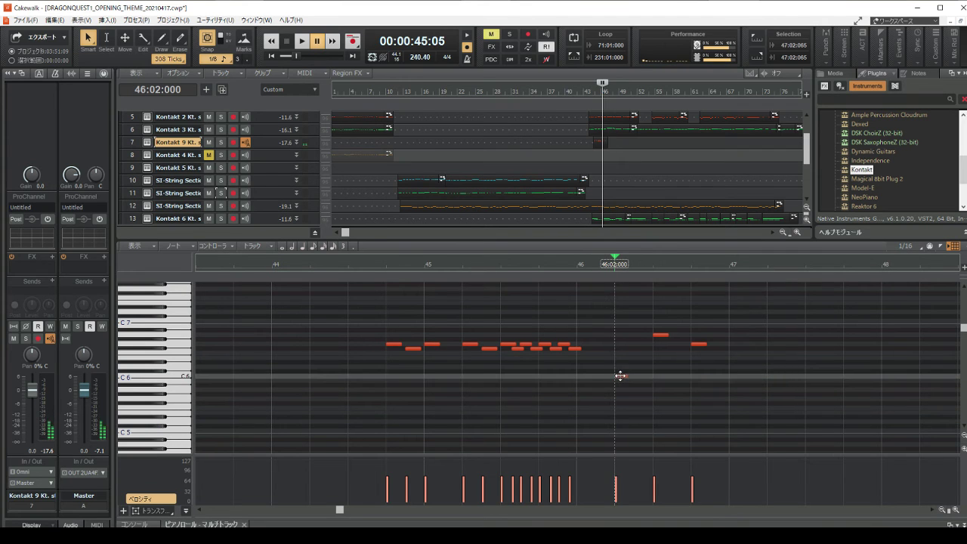
left_click_drag(618, 375, 620, 353)
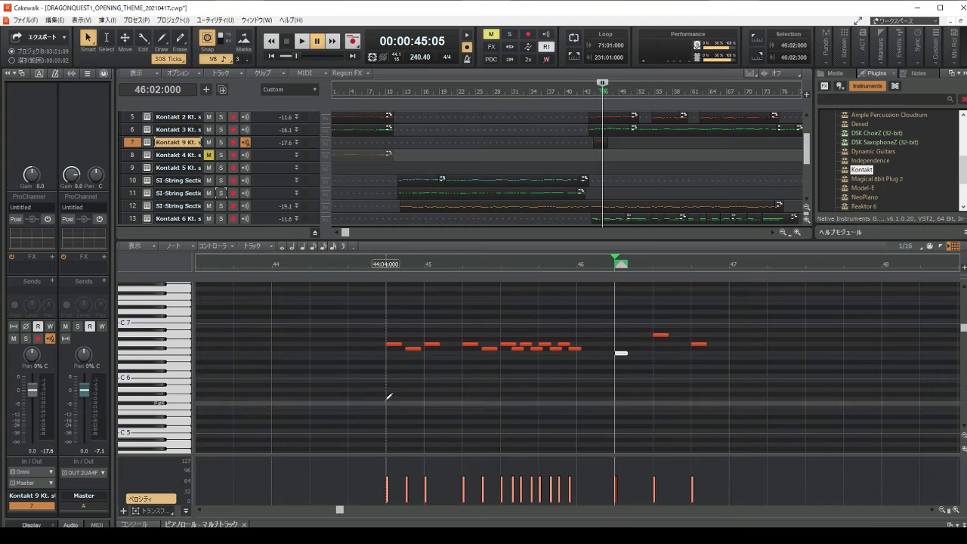
left_click(302, 42)
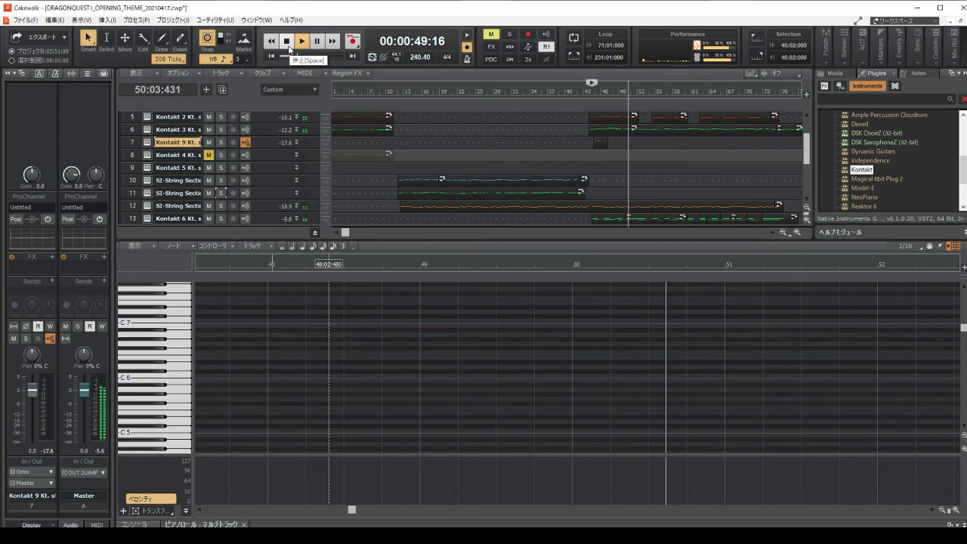
Stop playback and replay the woodwind phrase from 44:03:000.
left_click(287, 44)
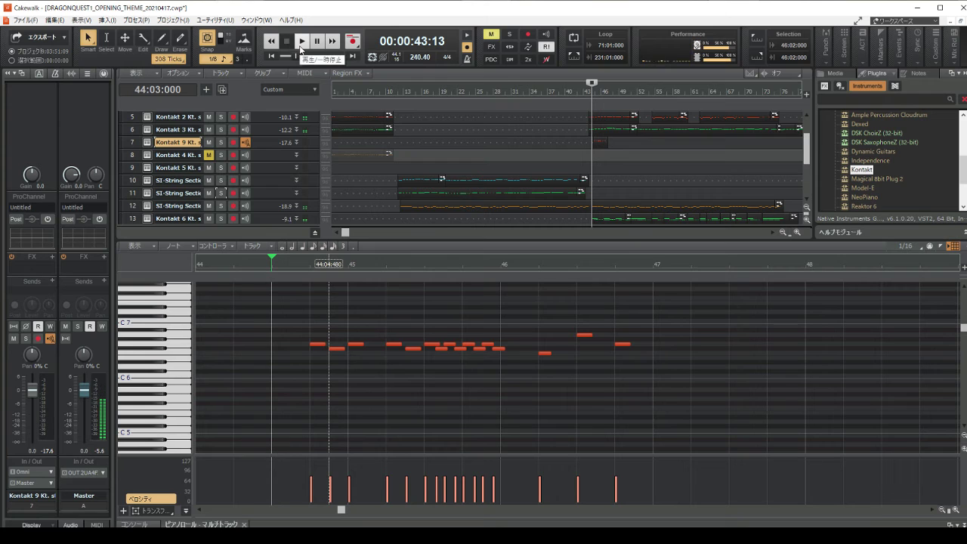
left_click(301, 45)
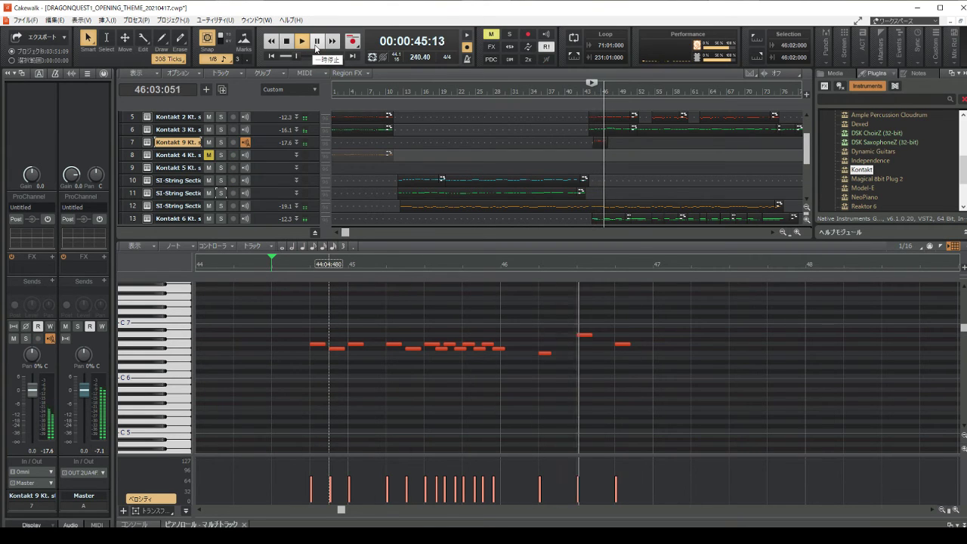
left_click(282, 45)
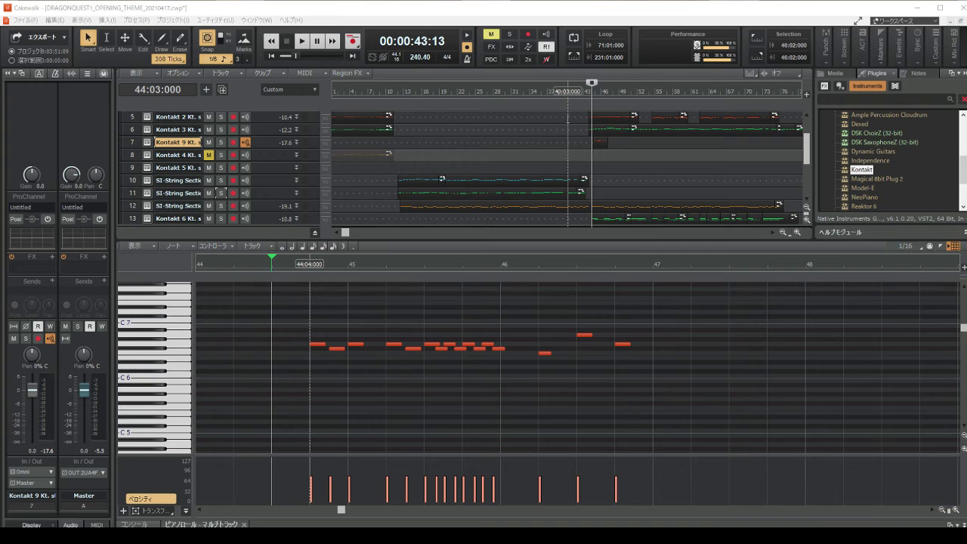
Audition the F6, A6 and G6 notes of measure 46 one by one and play the phrase from 44:03:000.
left_click(547, 353)
left_click(585, 335)
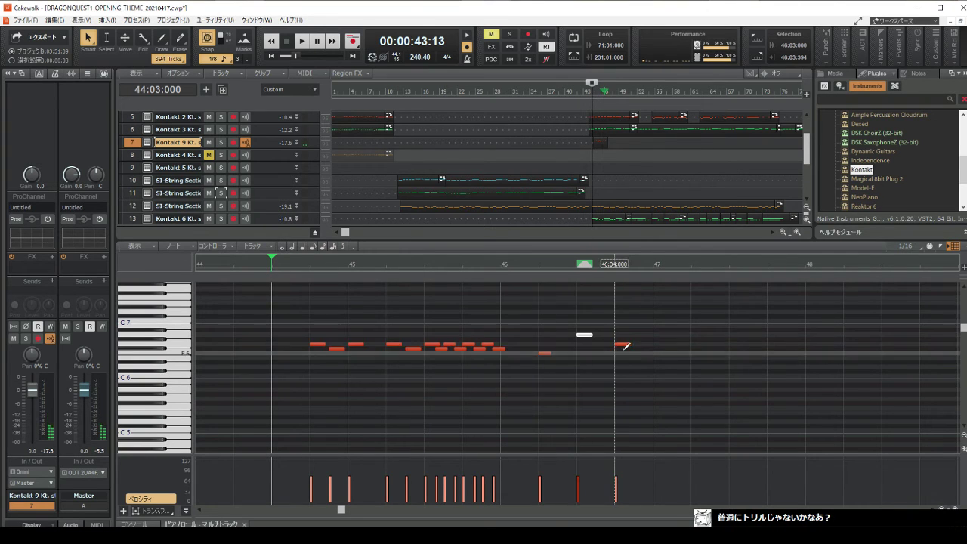
left_click(622, 344)
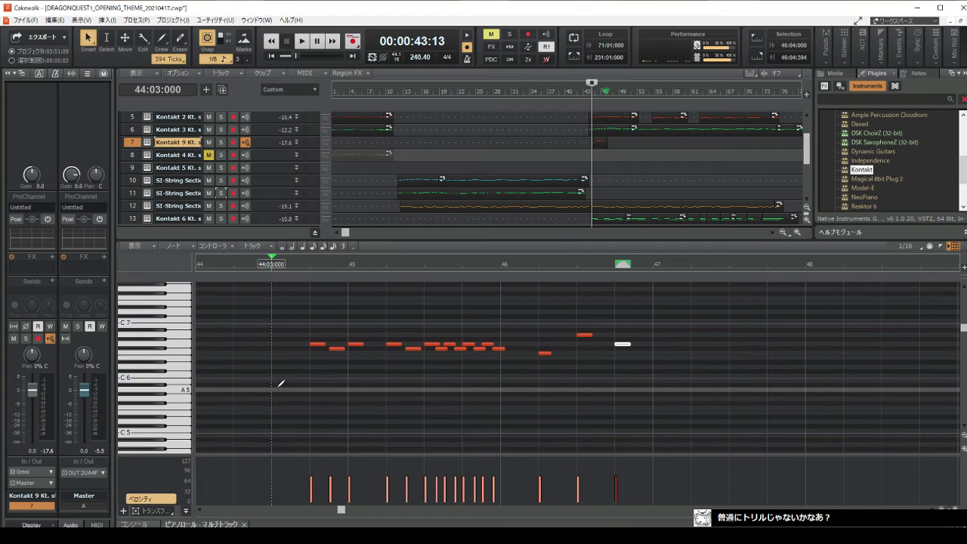
key("Escape")
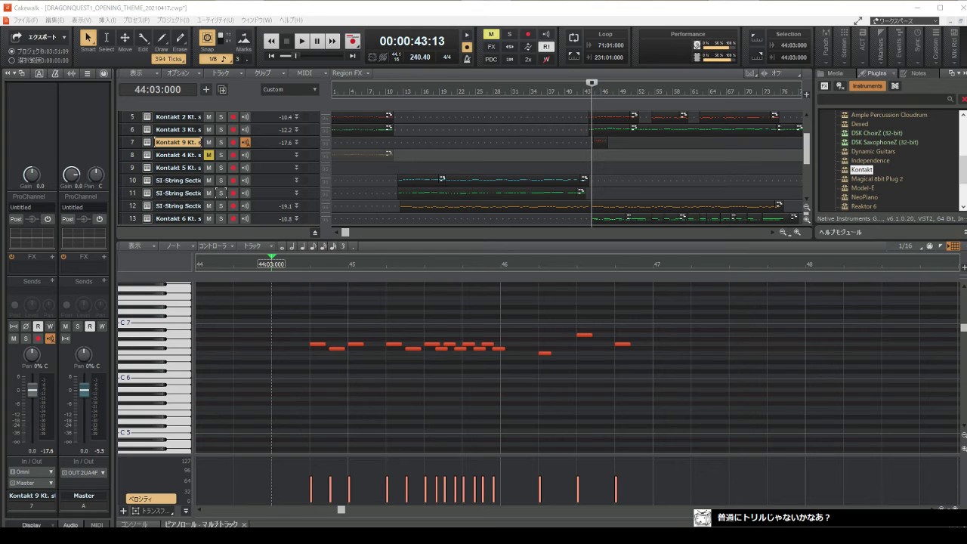
left_click(545, 353)
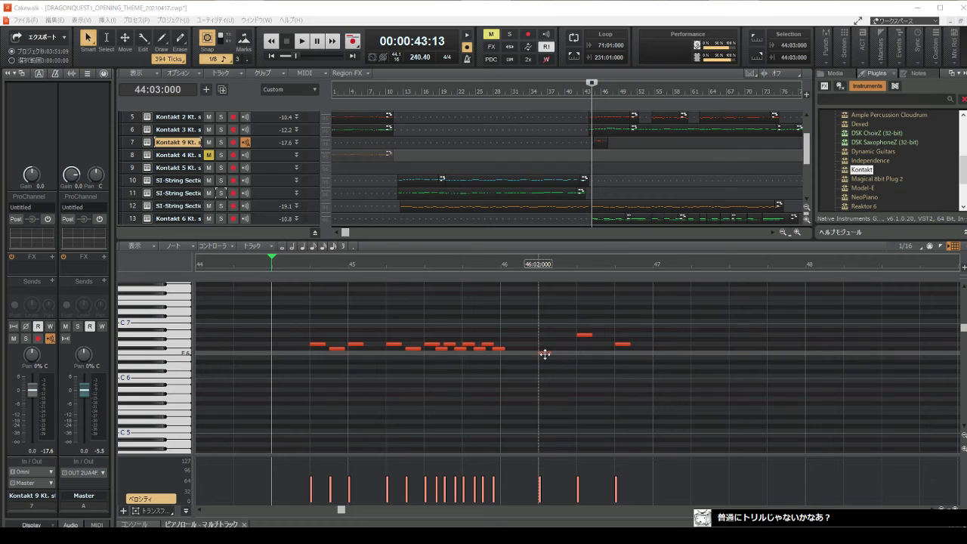
left_click(586, 335)
left_click(622, 343)
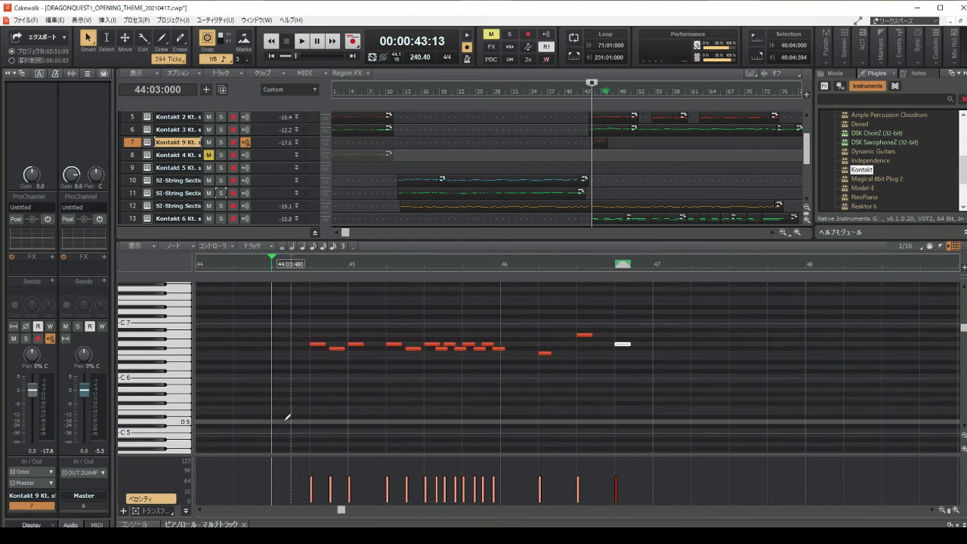
left_click(299, 45)
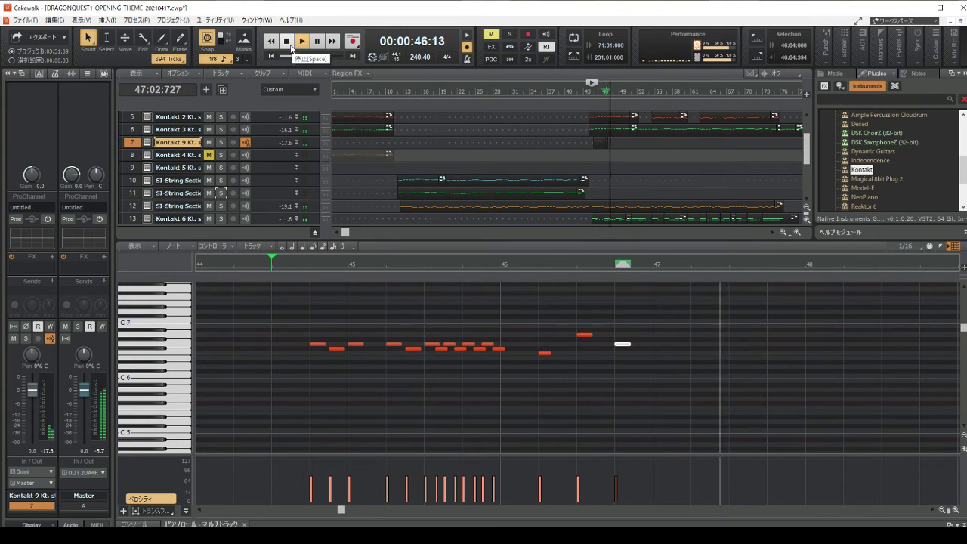
left_click(291, 47)
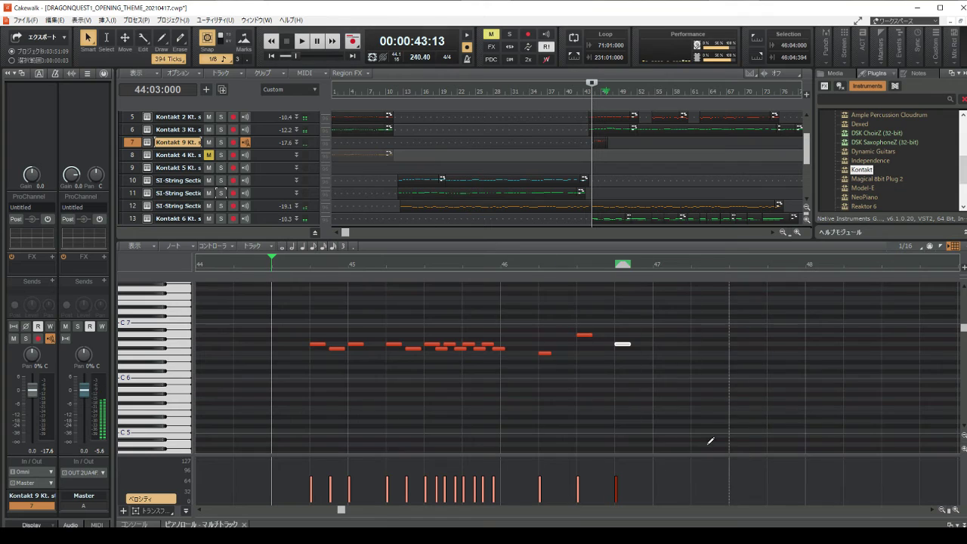
Shift the three notes of measure 46 to start at 46:02:480, lengthening the A6 and G6 to 566 ticks, and play the phrase.
left_click_drag(548, 321, 630, 385)
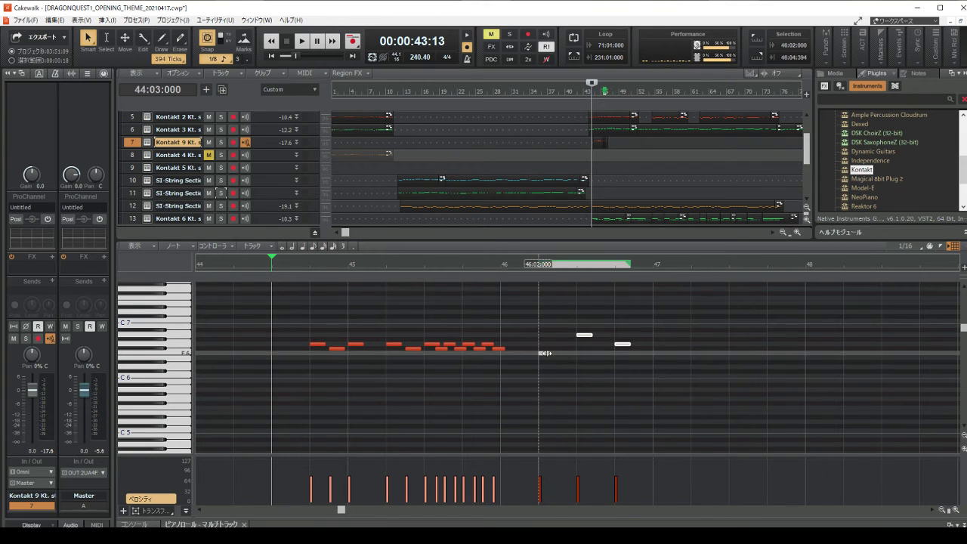
left_click_drag(551, 353, 568, 353)
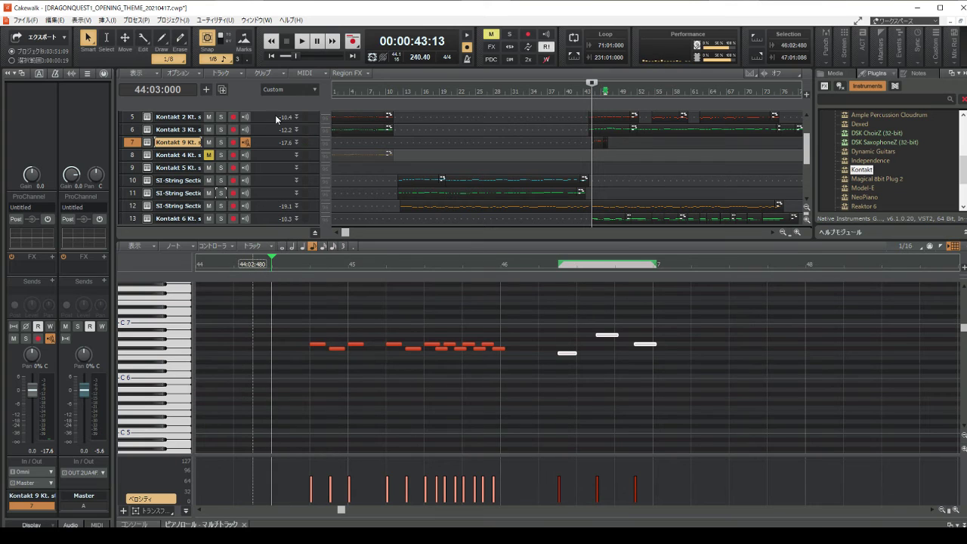
left_click(301, 41)
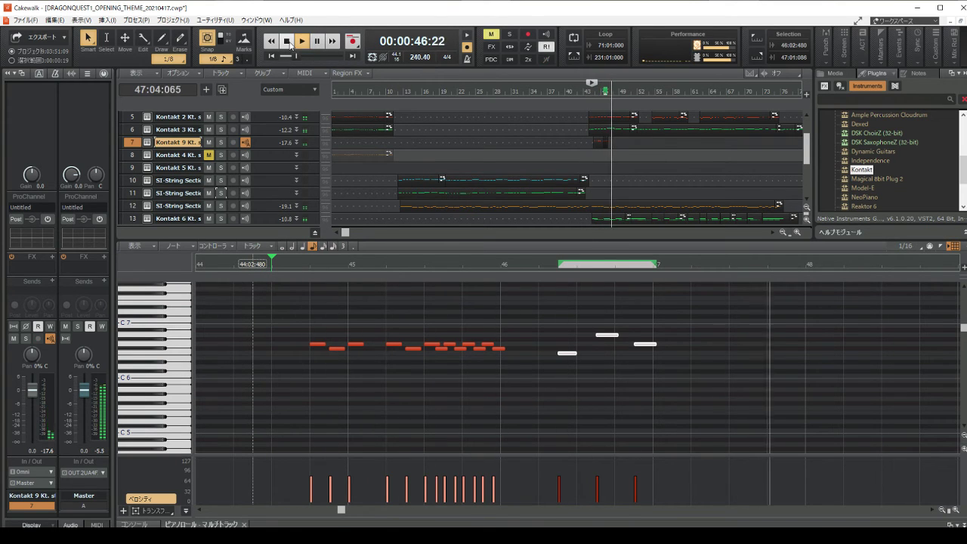
left_click(286, 41)
Spread out the ending by moving the A6 note to 46:04:000 and the final G6 note to 47:02:000.
left_click(639, 367)
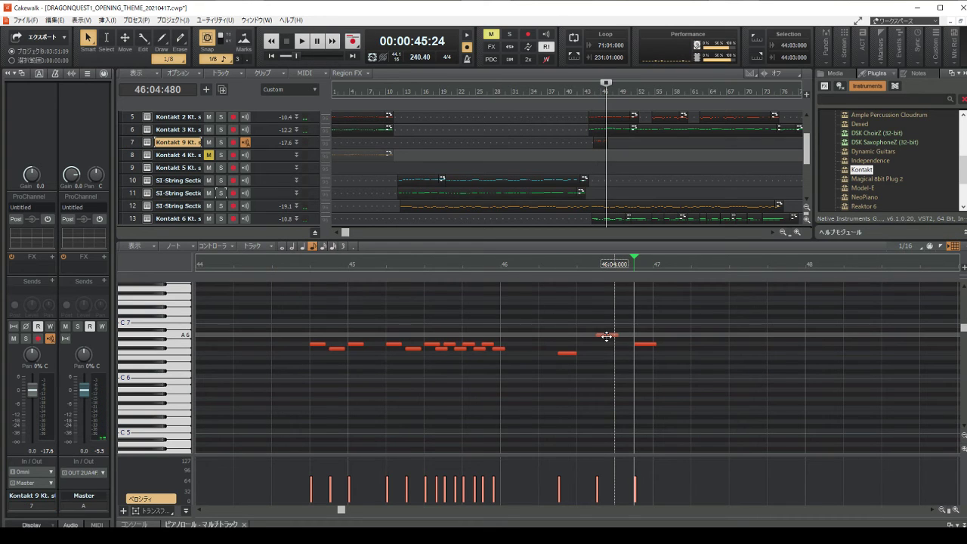
left_click_drag(609, 335, 703, 345)
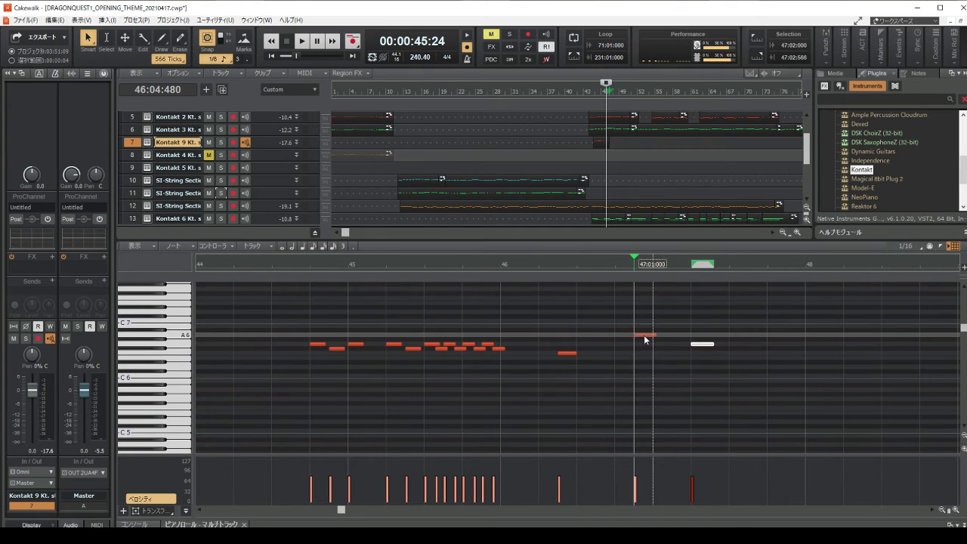
left_click_drag(645, 337, 626, 337)
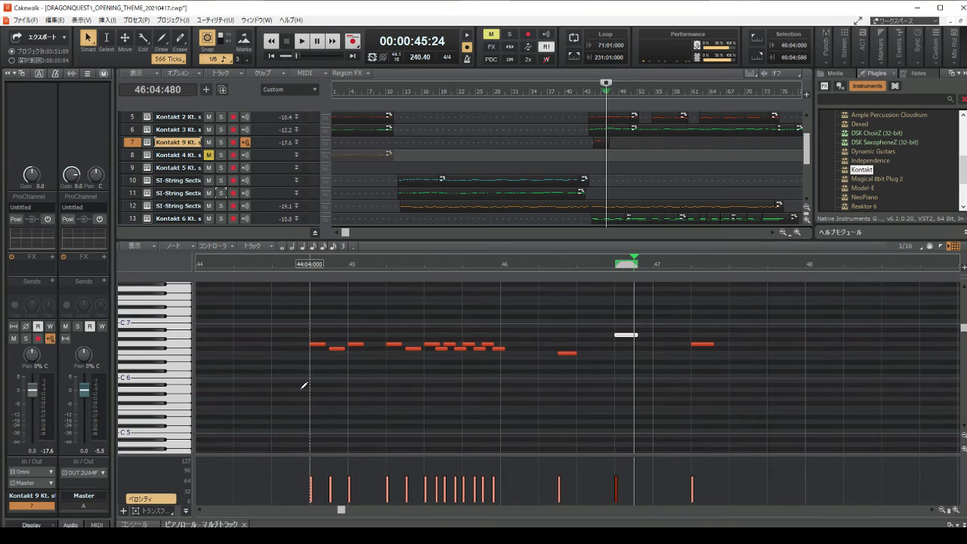
Play the phrase with the wider note spacing repeatedly from 44:03:480.
left_click(293, 390)
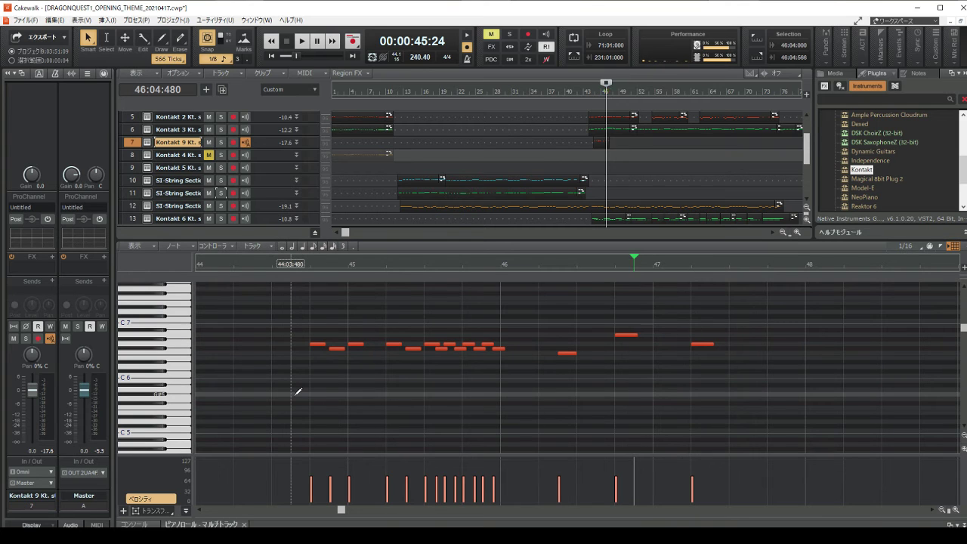
left_click(301, 40)
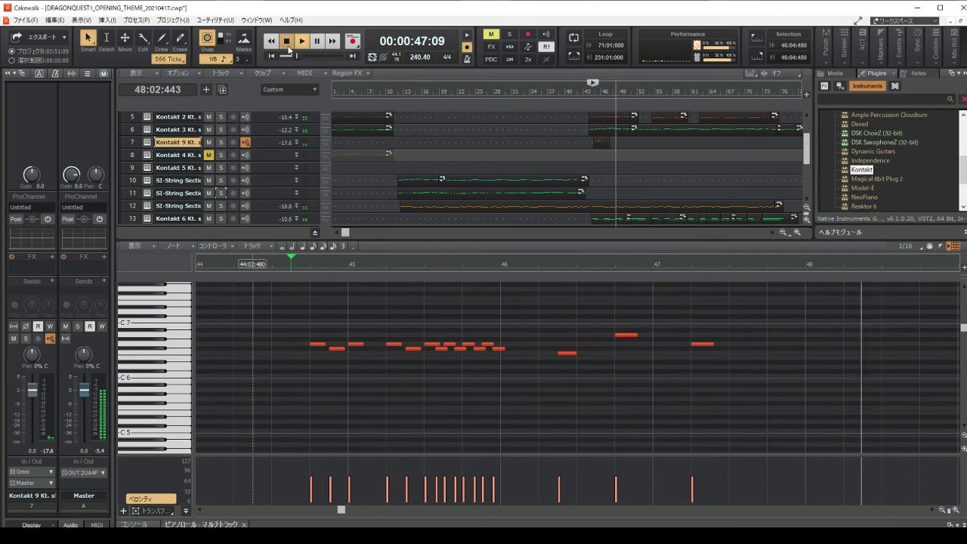
double_click(303, 44)
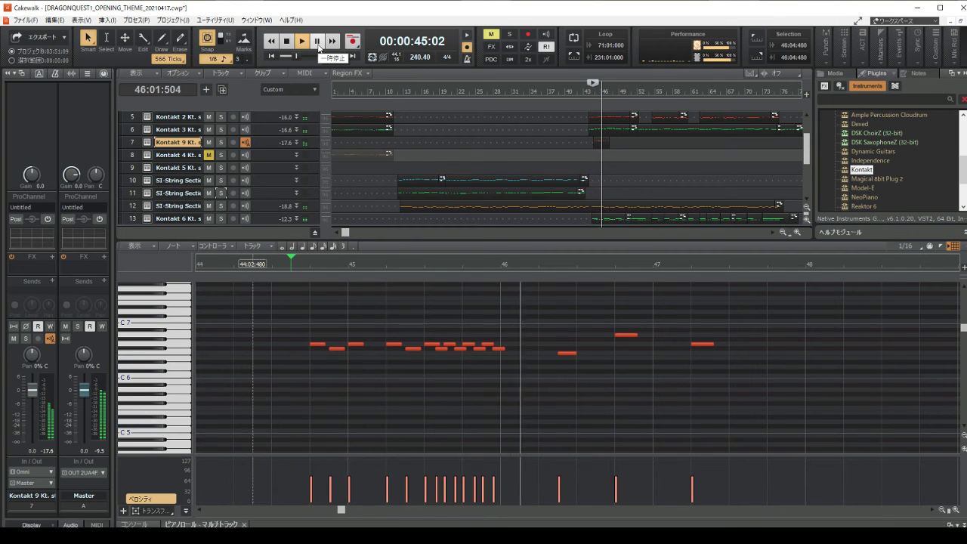
left_click(287, 42)
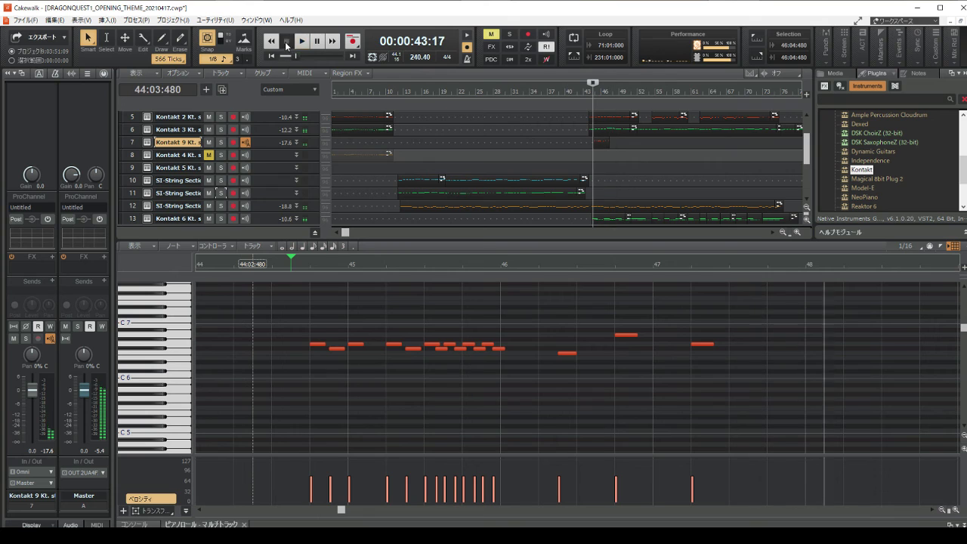
left_click(301, 42)
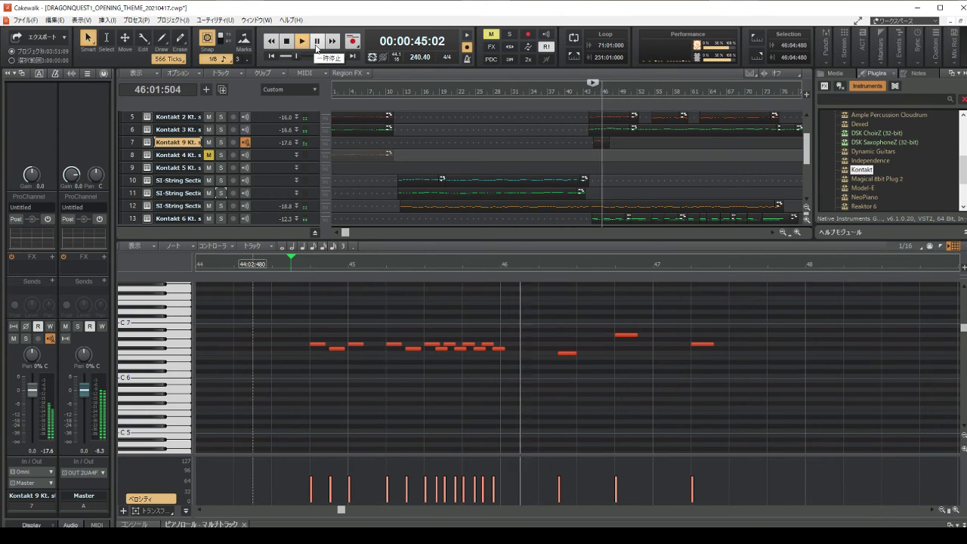
left_click(316, 44)
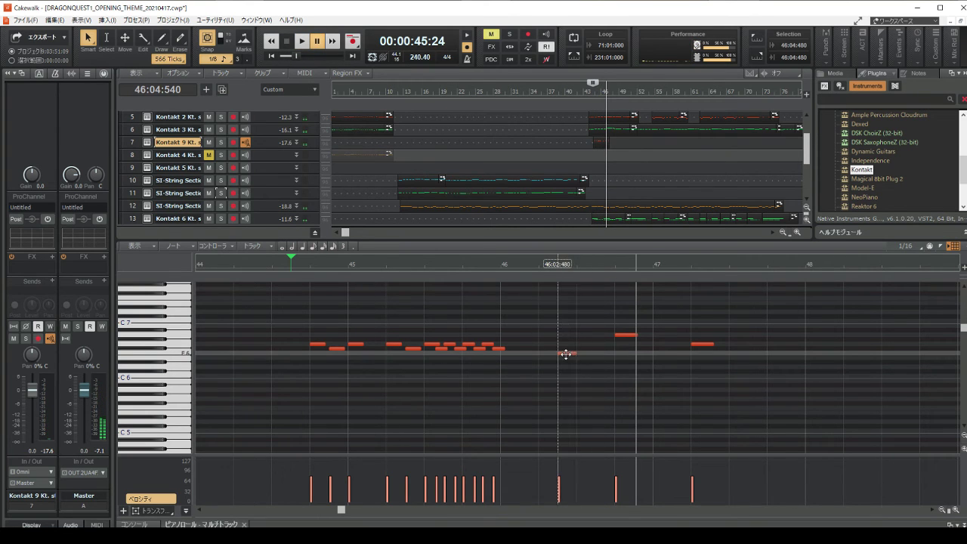
Move the F6 note to 46:03:000 and the A6 note to 46:04:480, and play the phrase from 44:04:000.
left_click_drag(568, 353, 645, 338)
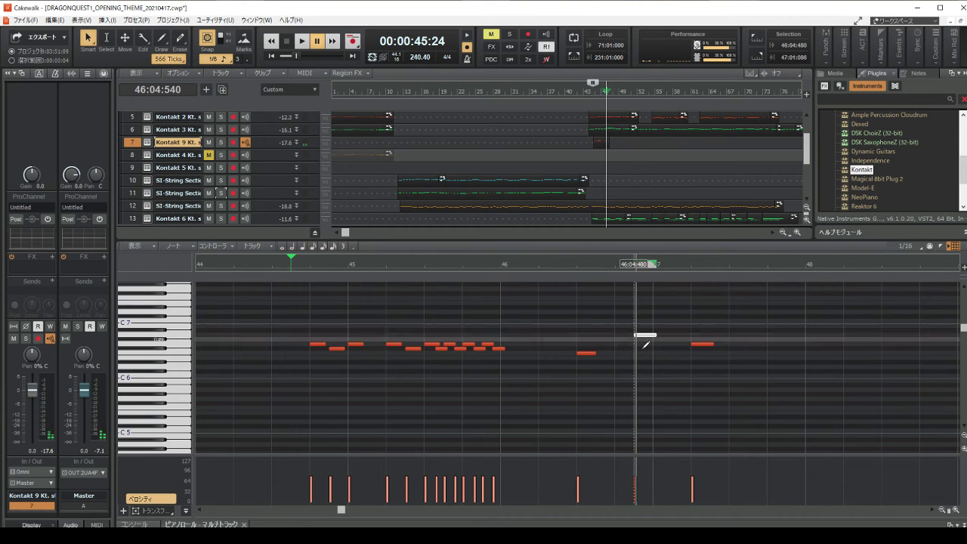
left_click(321, 393)
left_click(319, 43)
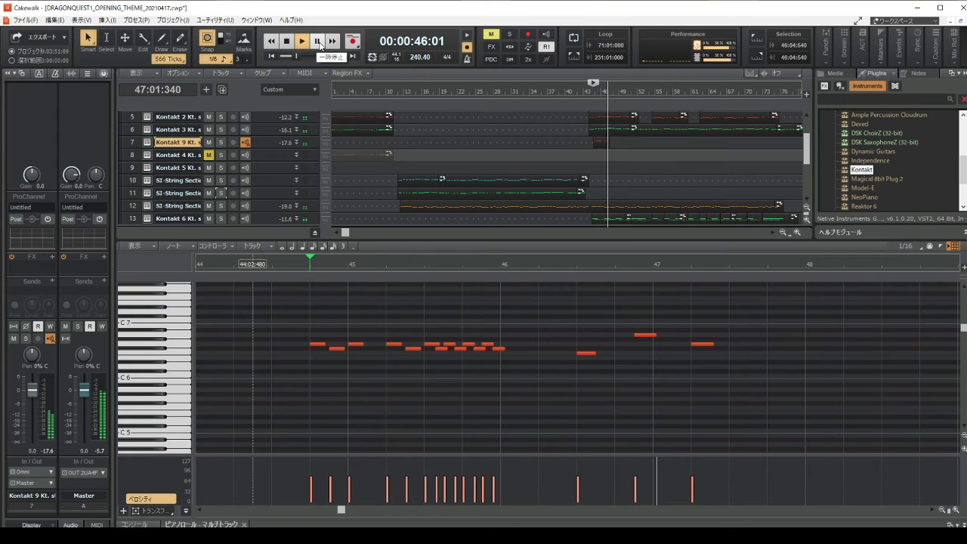
left_click(303, 42)
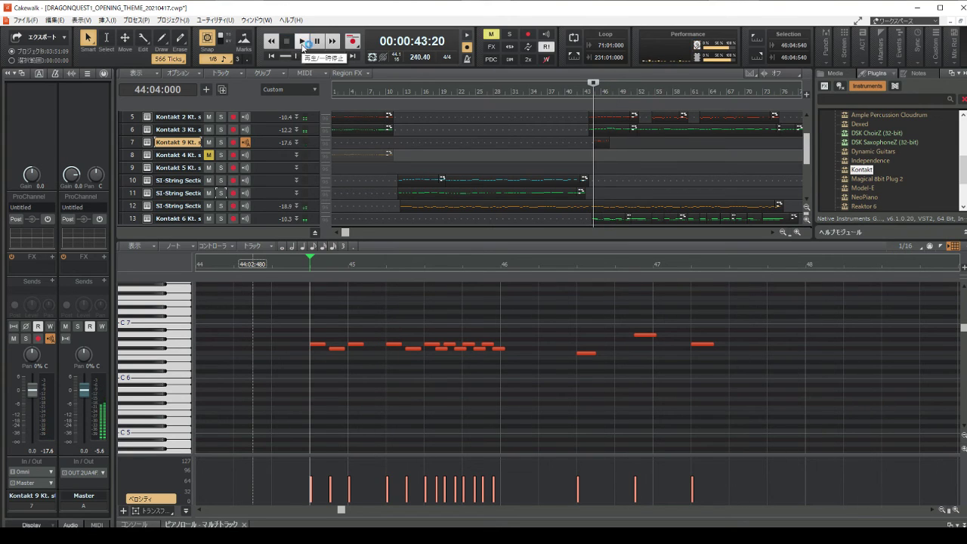
left_click(303, 42)
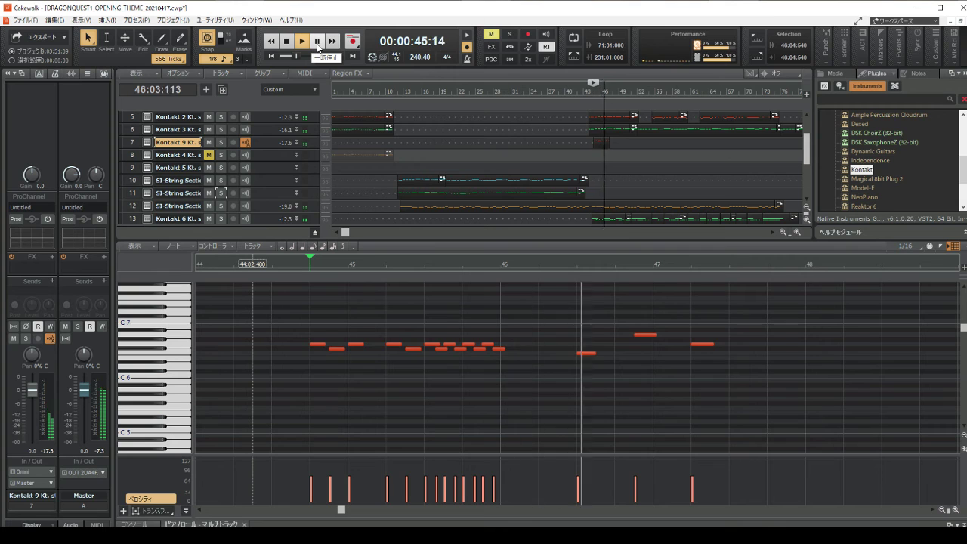
left_click(317, 42)
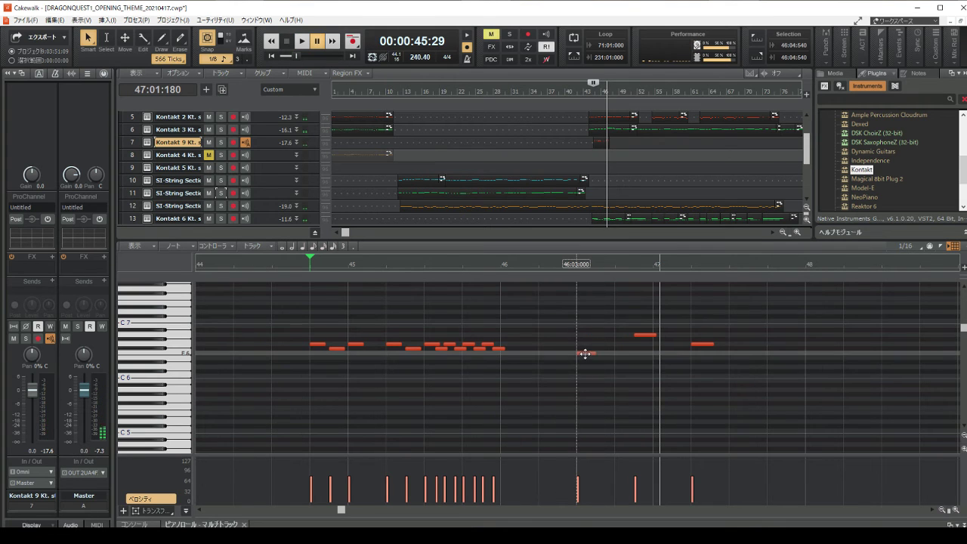
Move the A6 note to 46:04:000 and raise it to C7, and raise the F6 note at 46:03:000 to G6.
left_click(647, 334)
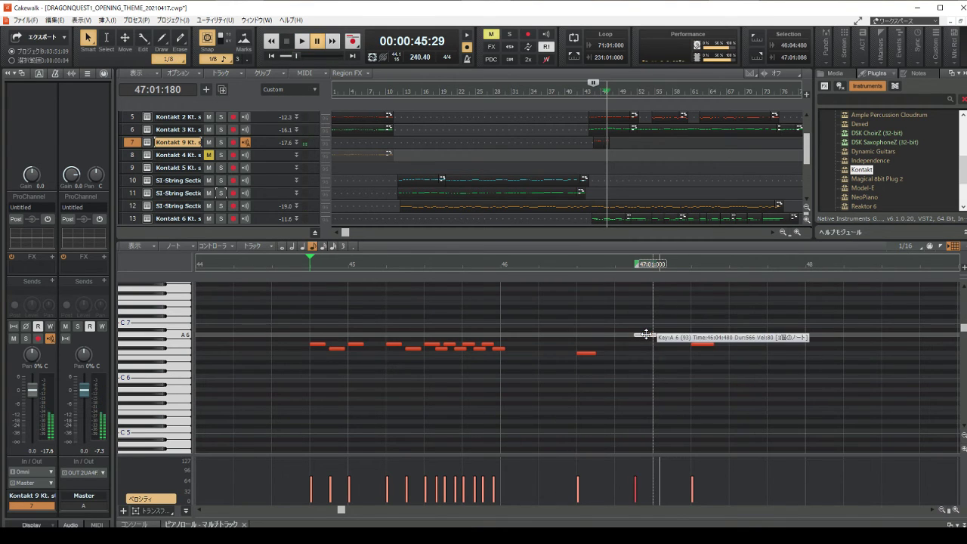
left_click_drag(646, 334, 631, 335)
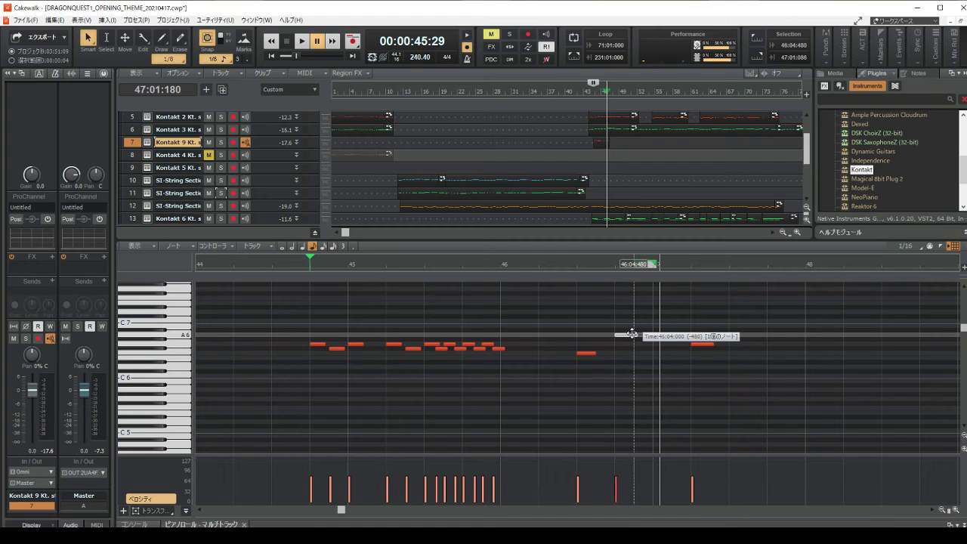
left_click_drag(632, 334, 630, 320)
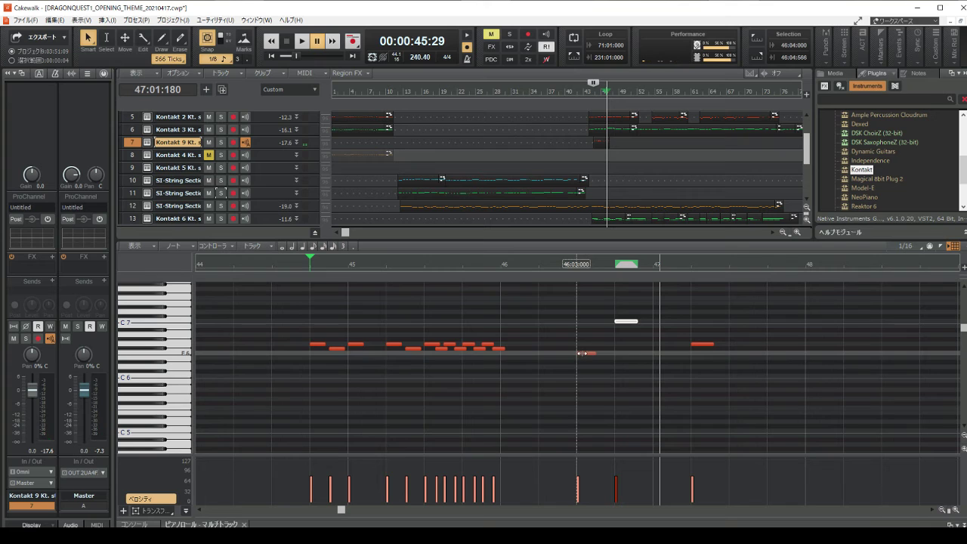
left_click(586, 353)
left_click_drag(586, 353, 586, 344)
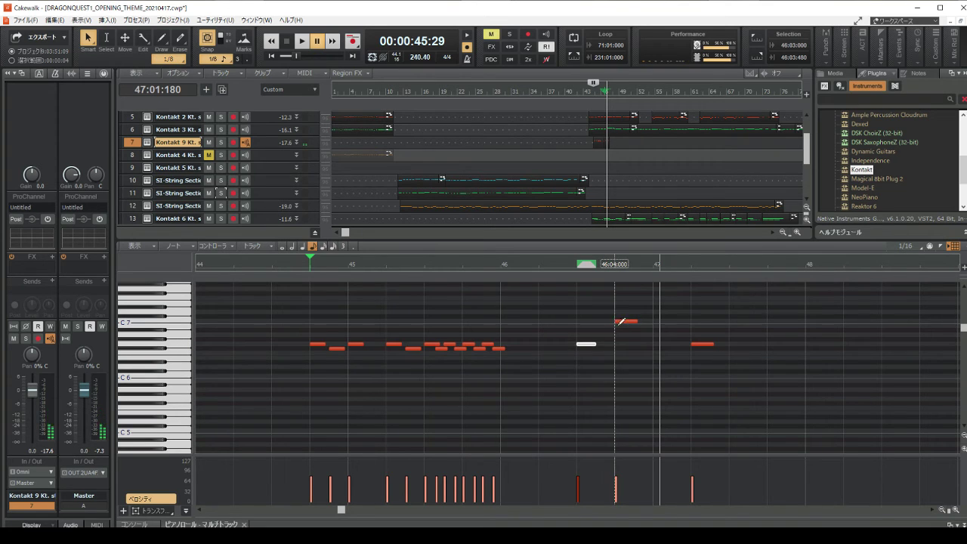
Move the final G6 note to B6 at 47:01:000, add a 566-tick A6 note at 47:02:000, and play the phrase.
left_click(626, 325)
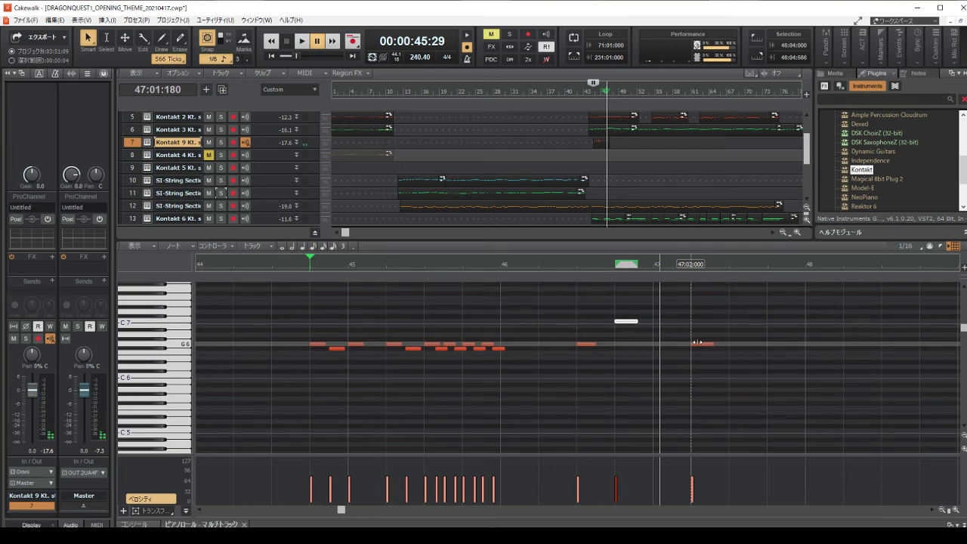
left_click_drag(702, 345, 665, 327)
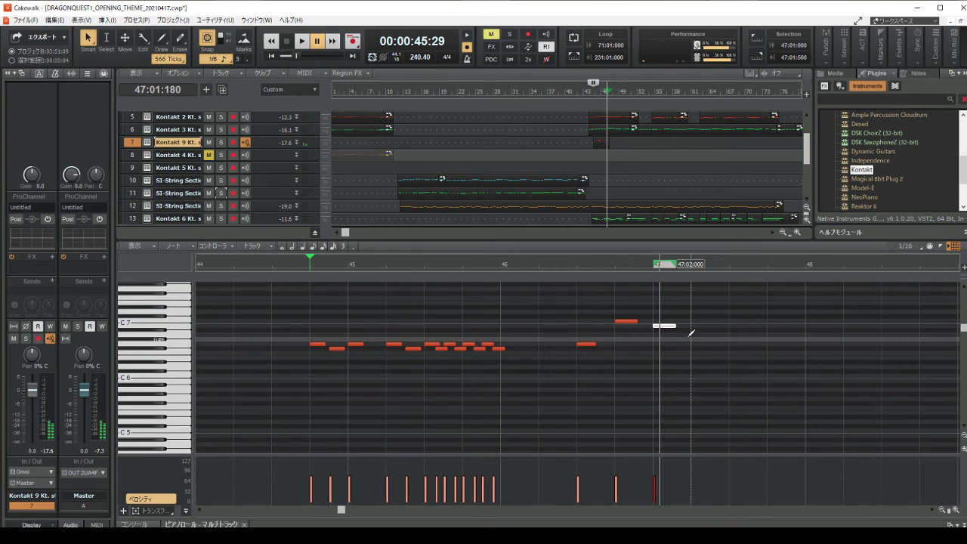
left_click(700, 334)
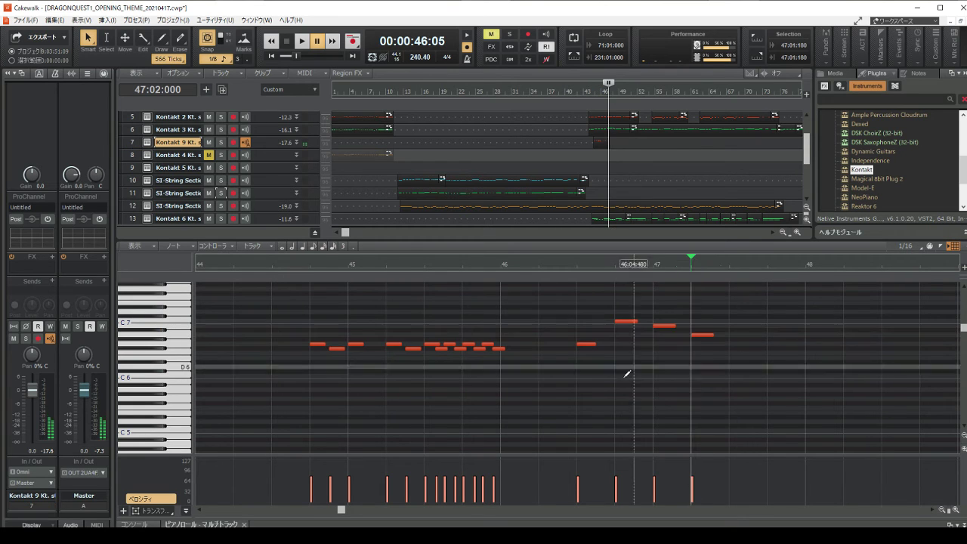
left_click(301, 40)
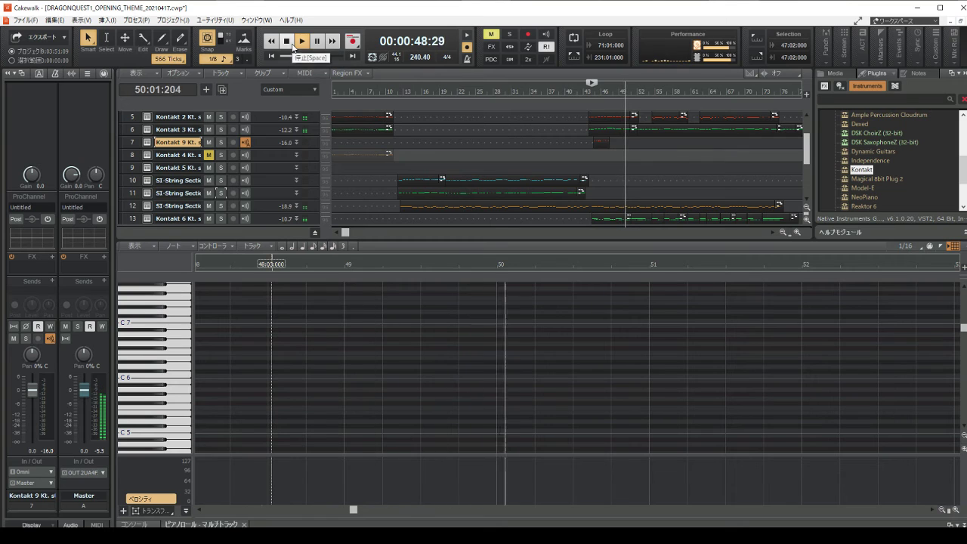
Stop the playback and replay the opening of the woodwind phrase from 44:03:000.
left_click(291, 43)
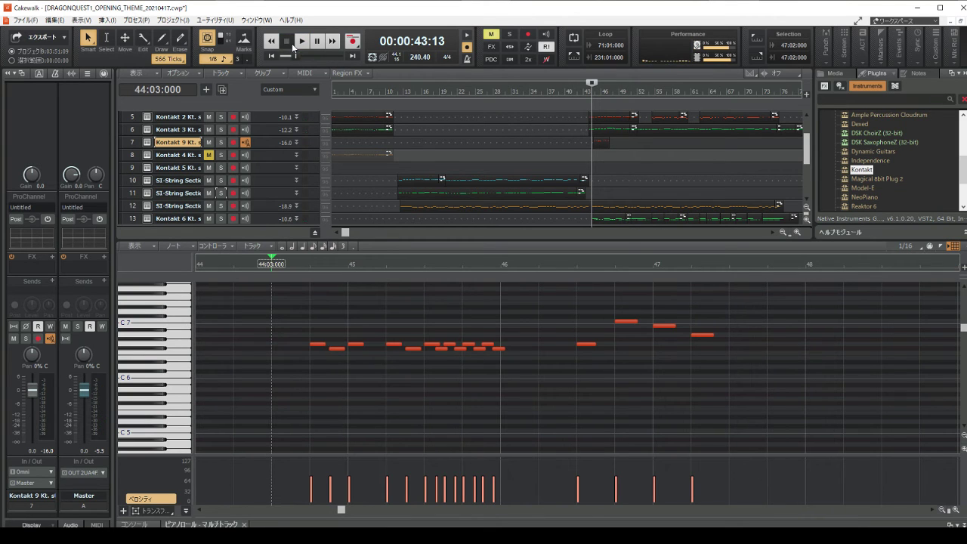
left_click(292, 43)
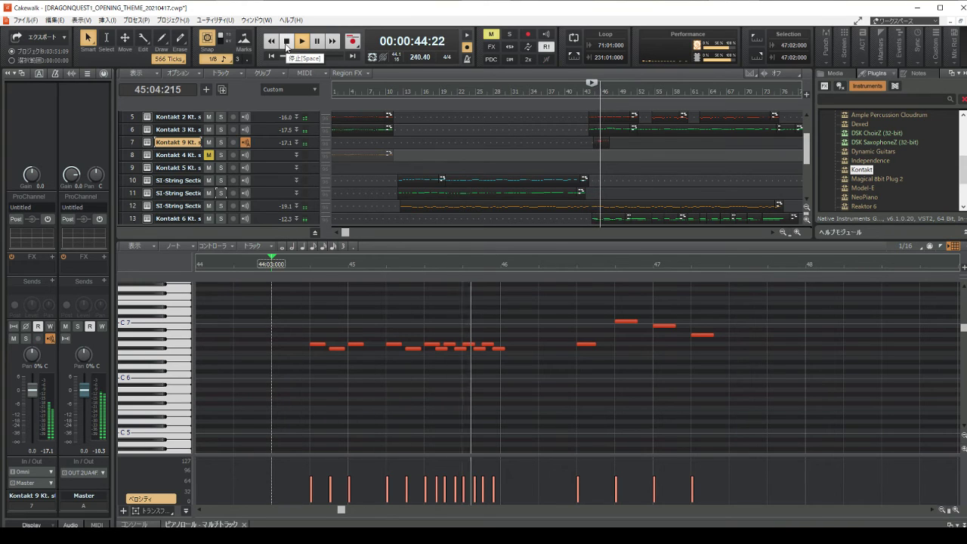
left_click(287, 45)
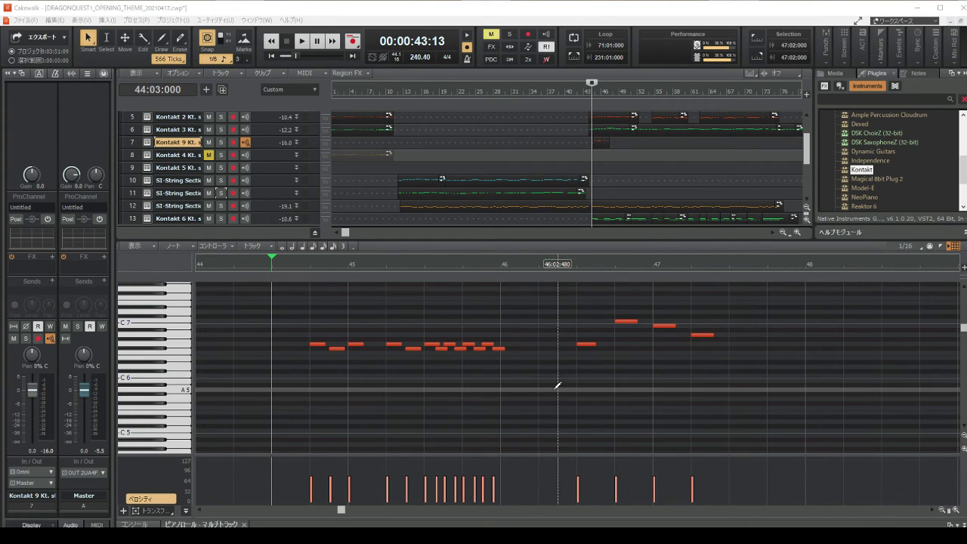
Move the G6 note at 46:03:000 to 46:01:480 and lower it to F6.
scroll(542, 380, "up", 2)
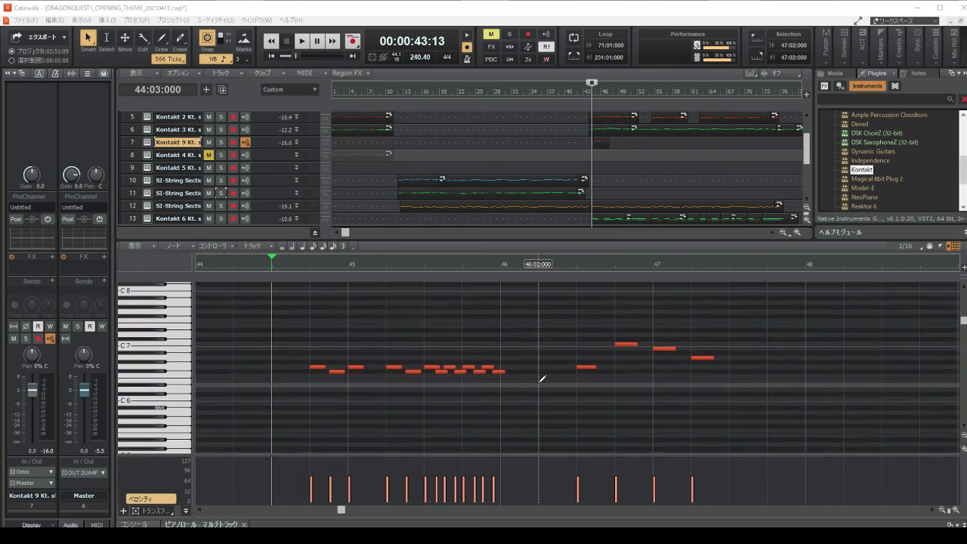
scroll(542, 379, "up", 1)
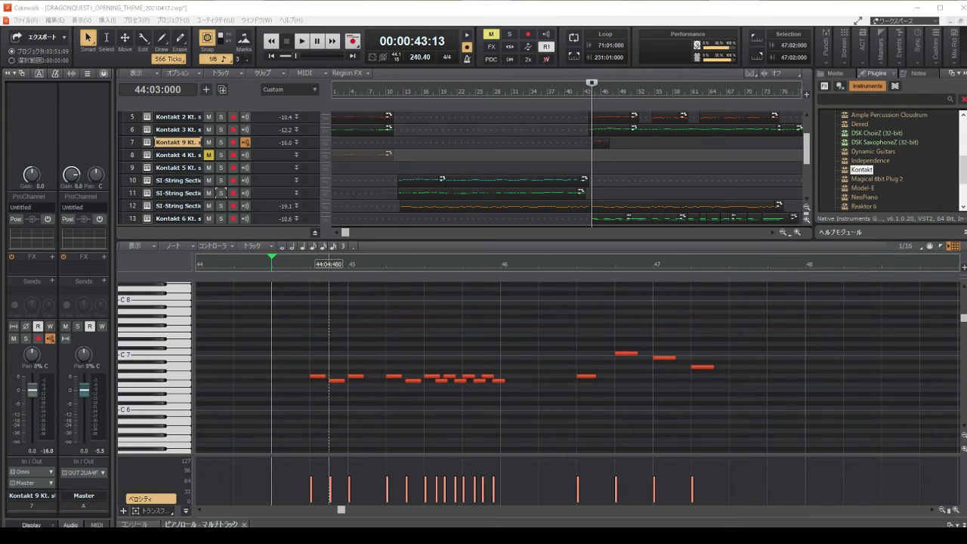
left_click(589, 376)
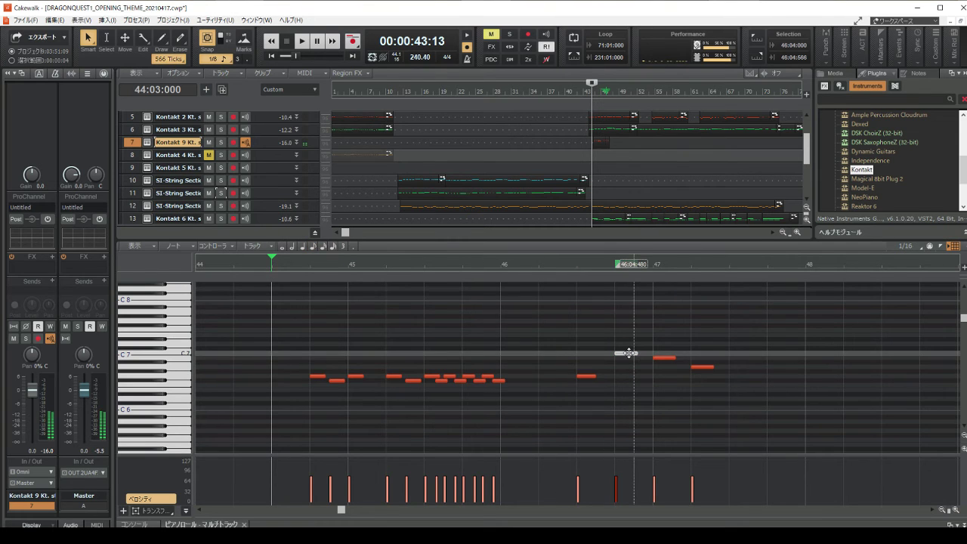
left_click(626, 353)
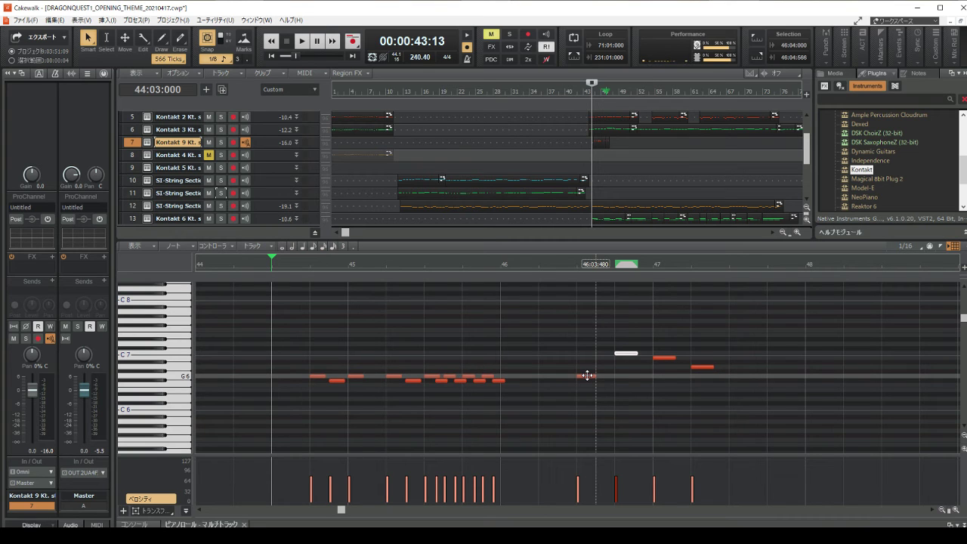
left_click_drag(587, 375, 536, 387)
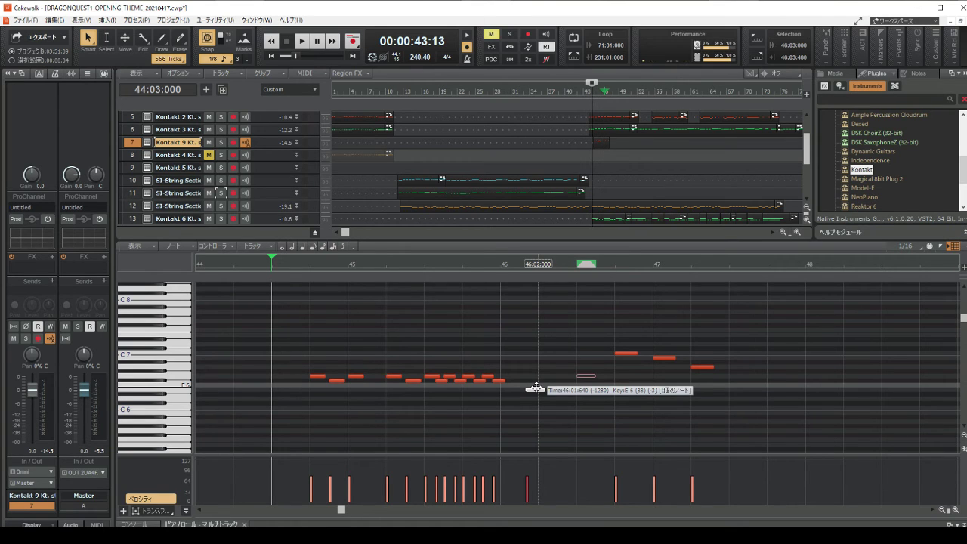
left_click_drag(536, 388, 535, 386)
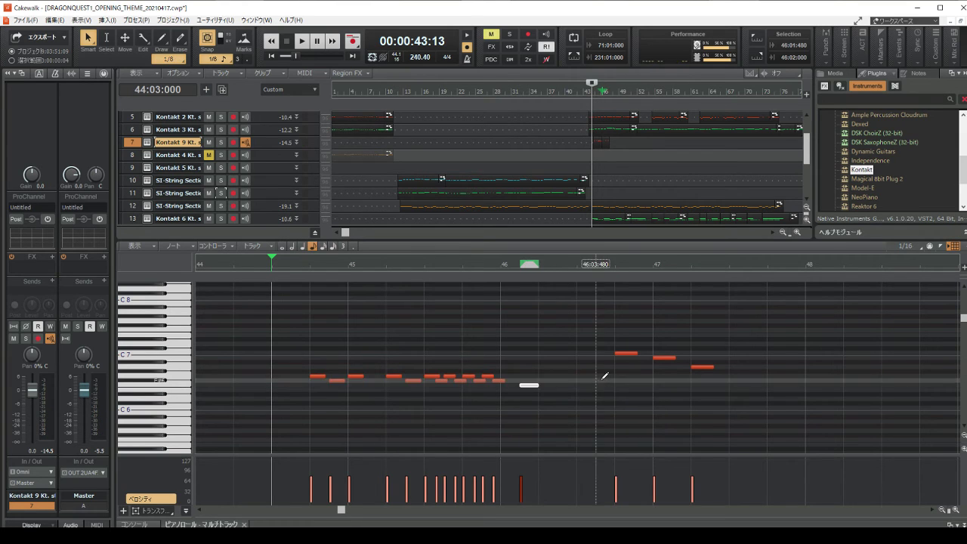
Move the C7 note to A6 at 46:02:480 and the B6 note to G6 at 46:03:480.
left_click_drag(626, 353, 564, 369)
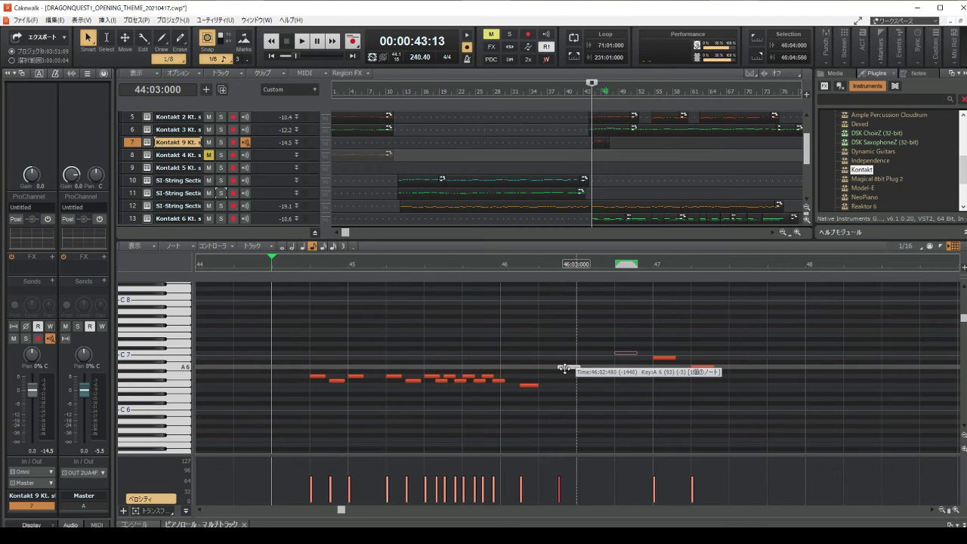
left_click_drag(565, 370, 565, 369)
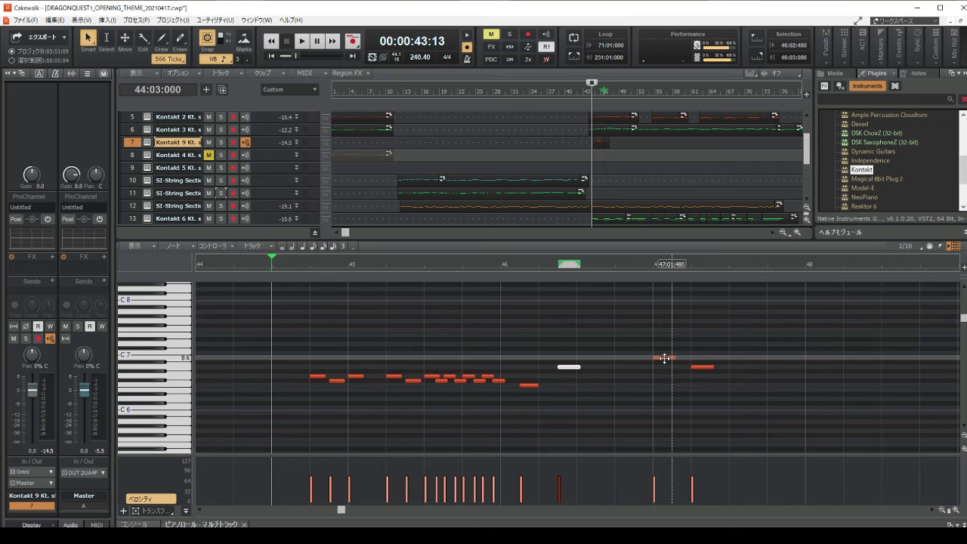
left_click_drag(665, 359, 606, 377)
Play the phrase repeatedly from 44:02:480 to check the earlier, lowered F6, A6 and G6 notes.
left_click(261, 412)
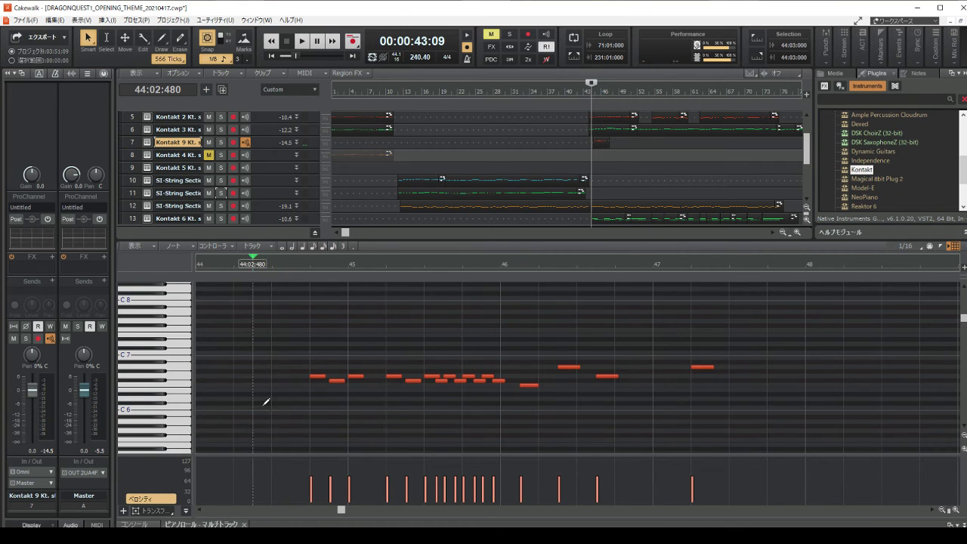
left_click(307, 47)
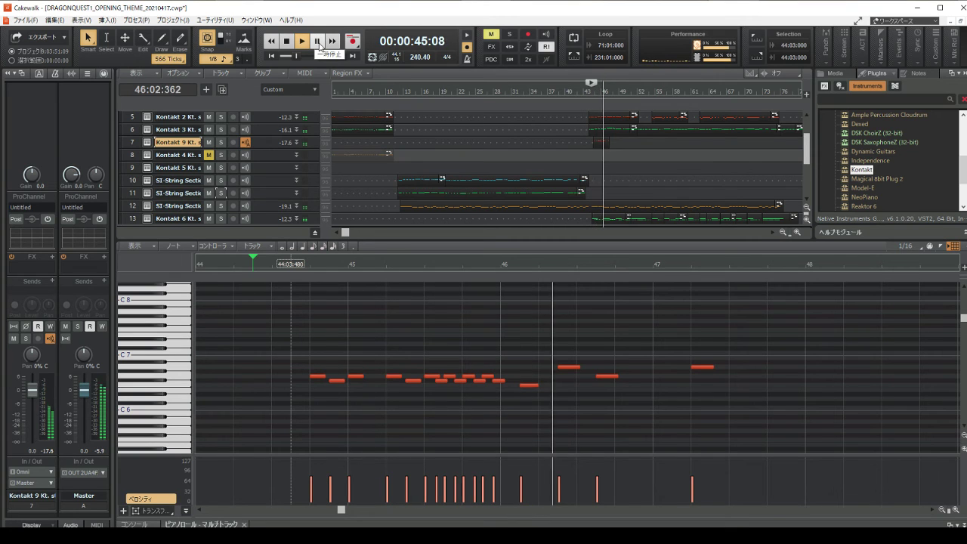
left_click(318, 45)
left_click(302, 44)
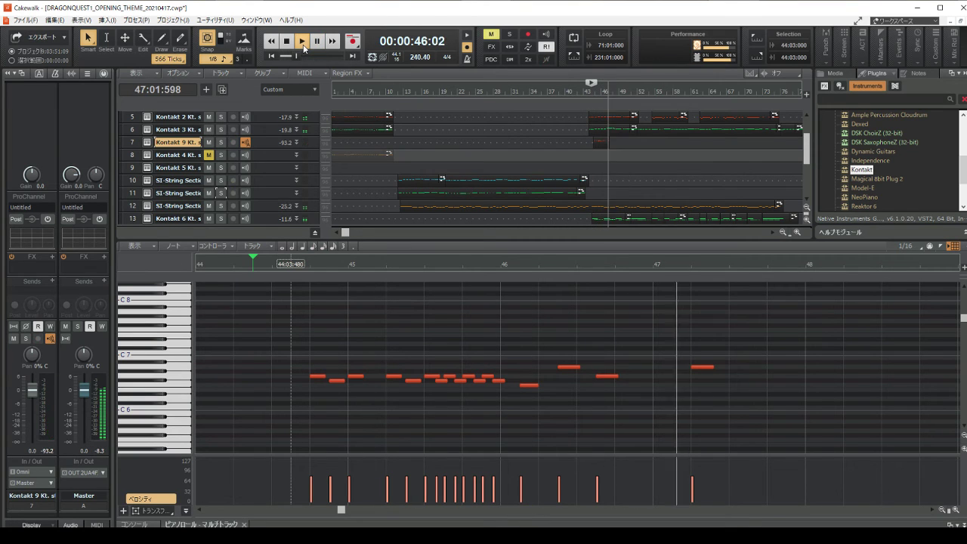
left_click(302, 44)
left_click(303, 44)
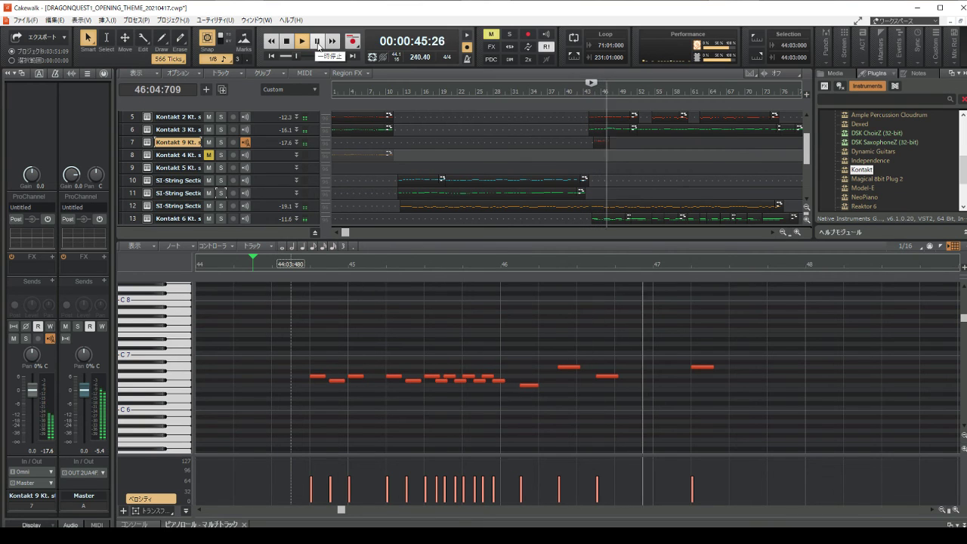
left_click(318, 45)
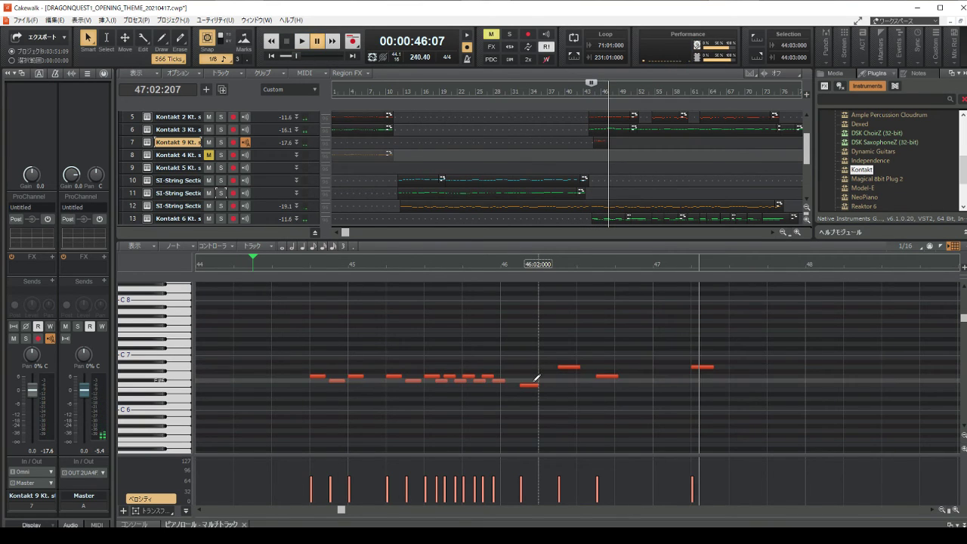
left_click(297, 44)
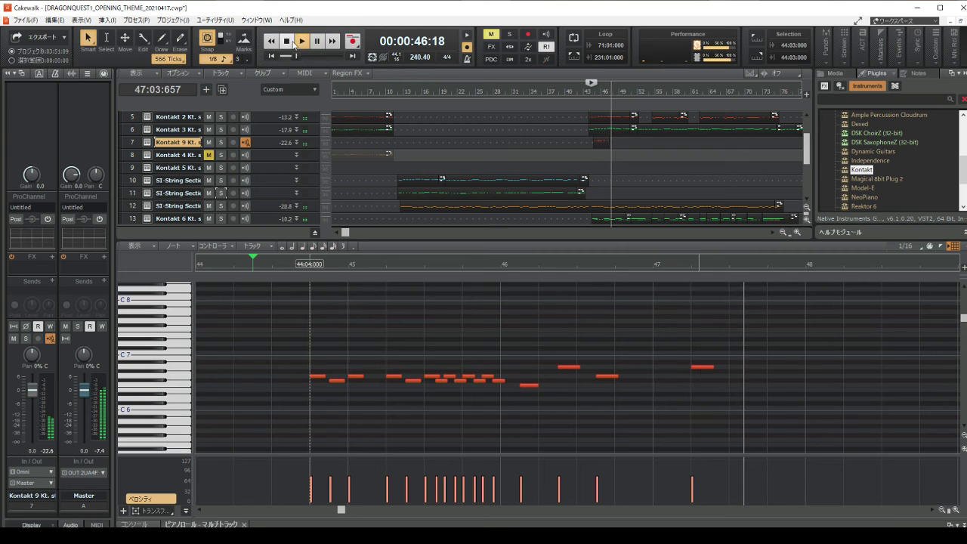
left_click(286, 41)
left_click(301, 41)
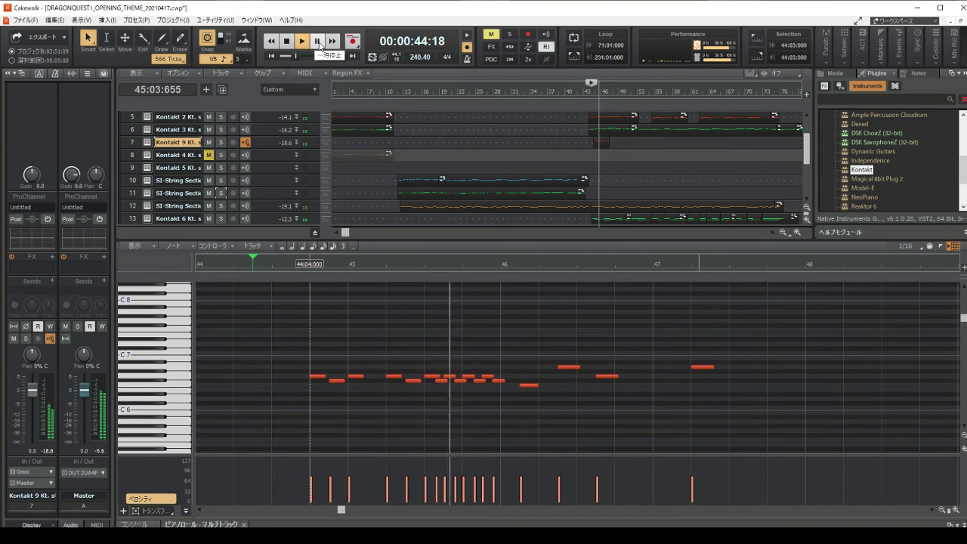
left_click(319, 44)
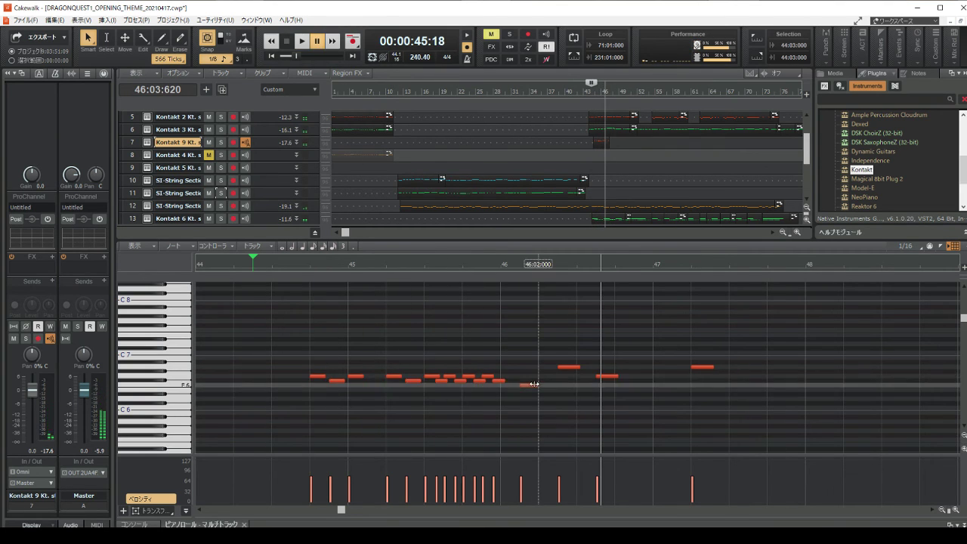
Move the F6 note to 46:03:000, the A6 note to 46:04:000 and the G6 note to 47:01:000, and delete the A6 note at 47:02:000.
left_click_drag(534, 385, 582, 386)
left_click_drag(569, 368, 663, 376)
right_click(703, 367)
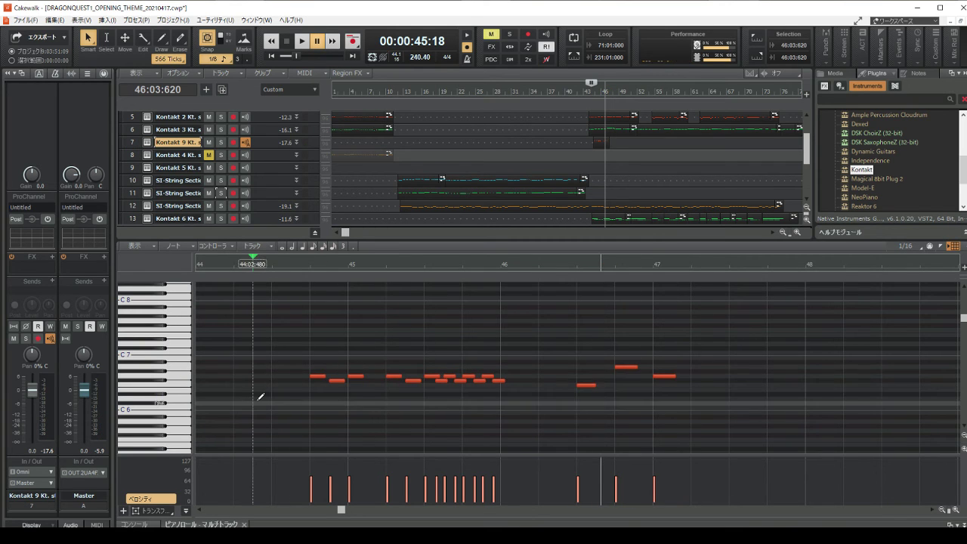
Play the phrase with the three-note ending twice from 44:02:480, letting it run on into the following measures.
left_click(259, 396)
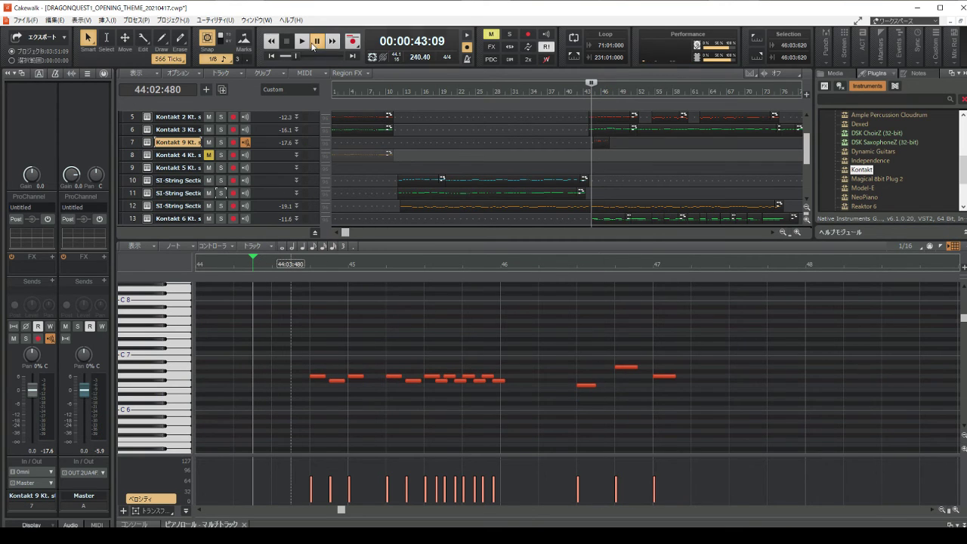
left_click(303, 42)
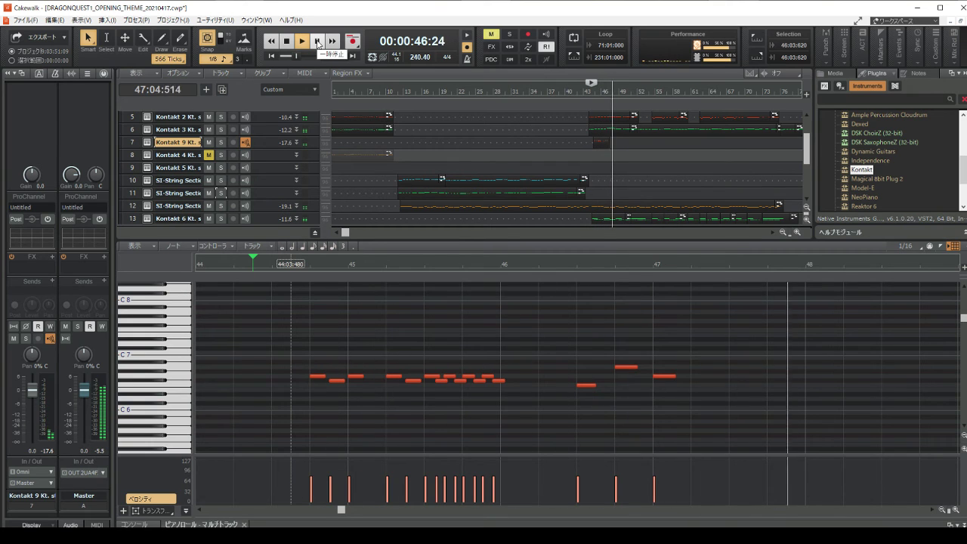
left_click(287, 42)
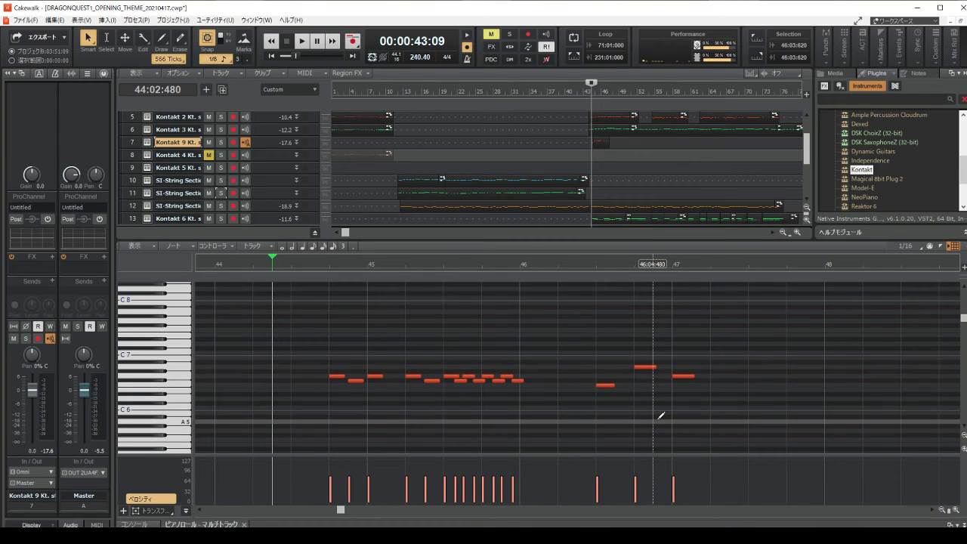
left_click(277, 414)
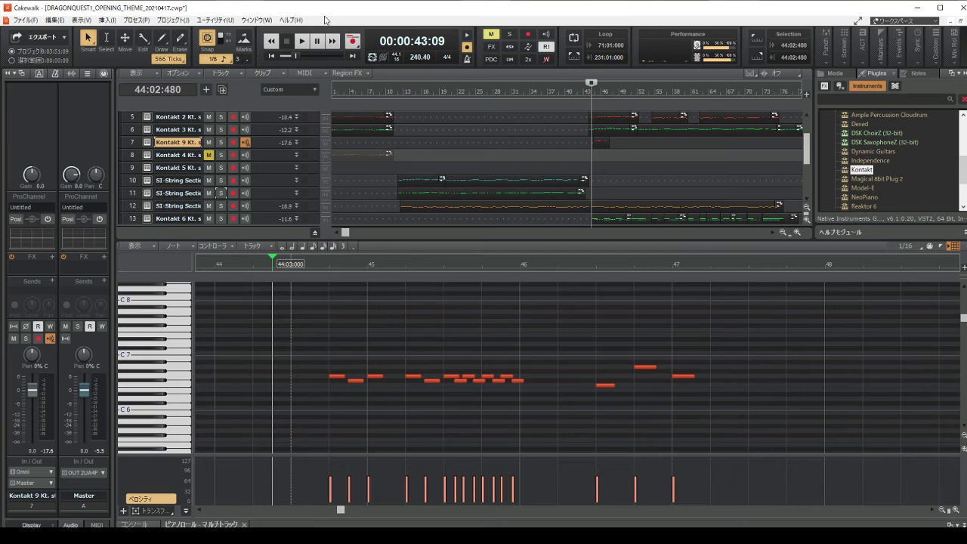
left_click(302, 42)
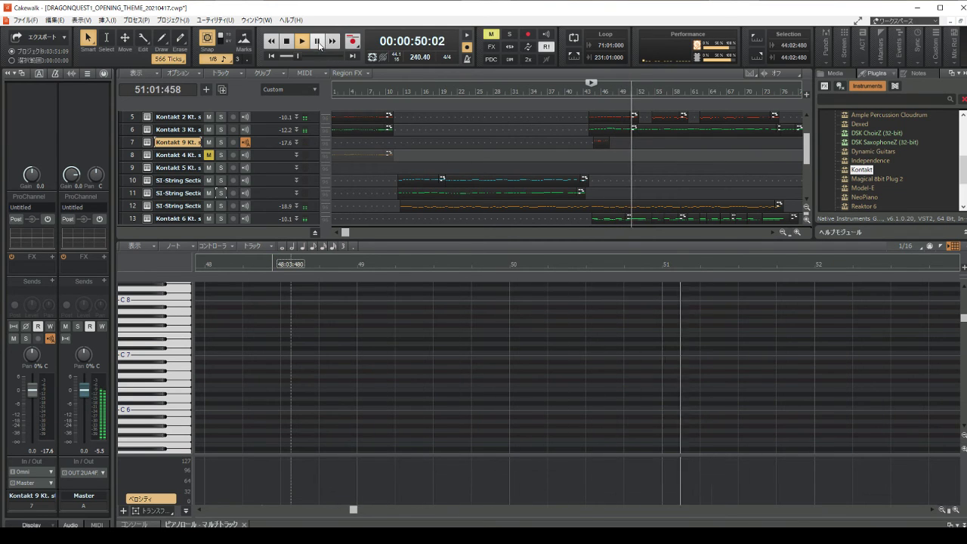
left_click(286, 41)
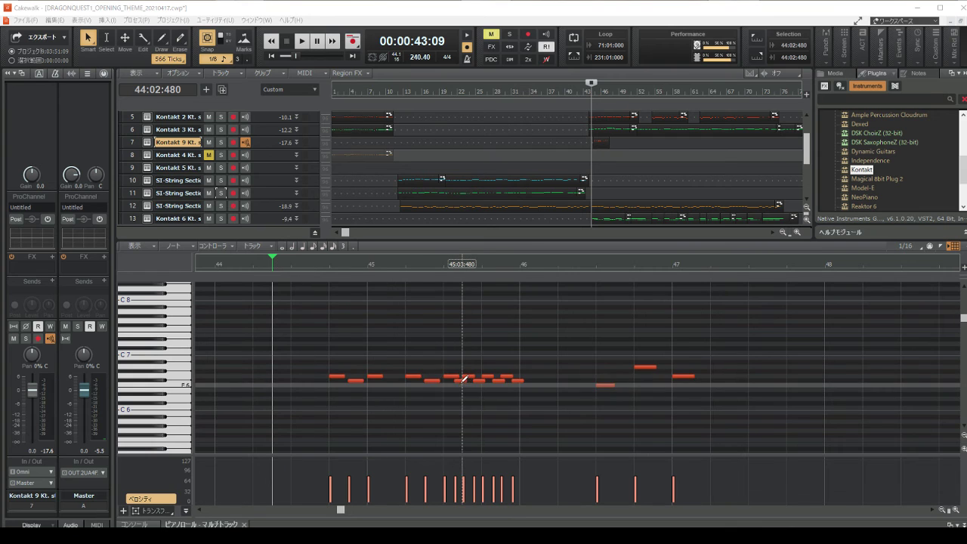
Raise the four F#6 notes of the rapid alternating figure in measure 45 to A6.
left_click_drag(460, 380, 517, 368)
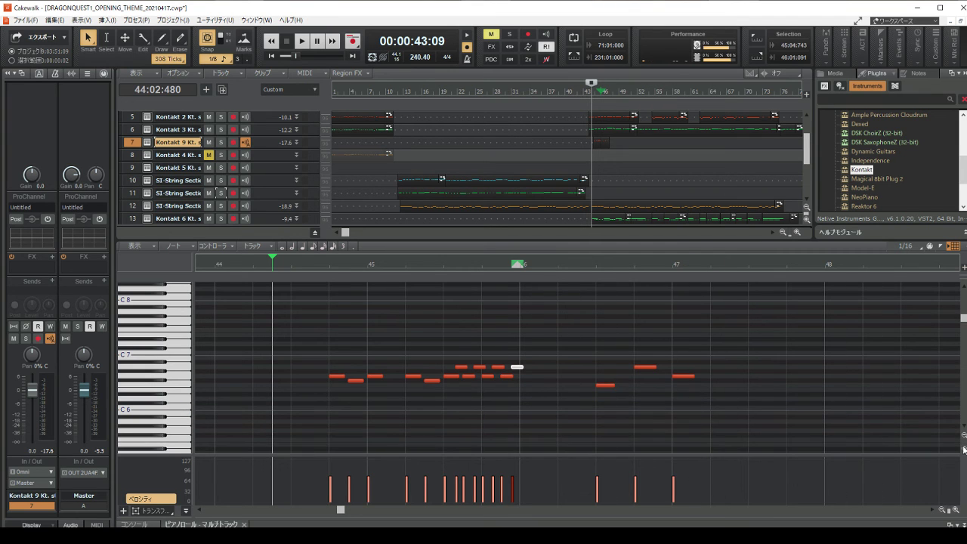
scroll(723, 417, "up", 5)
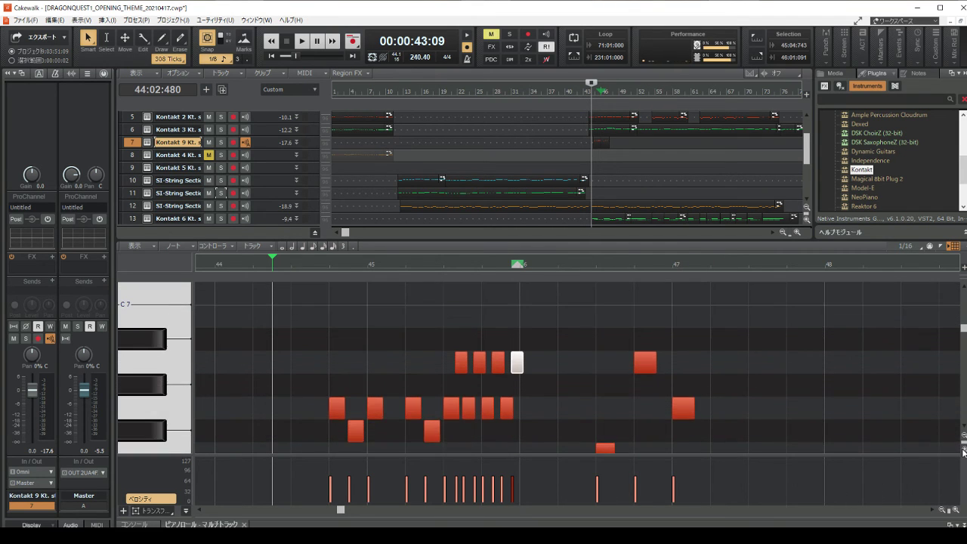
scroll(605, 383, "down", 3)
scroll(713, 416, "up", 1)
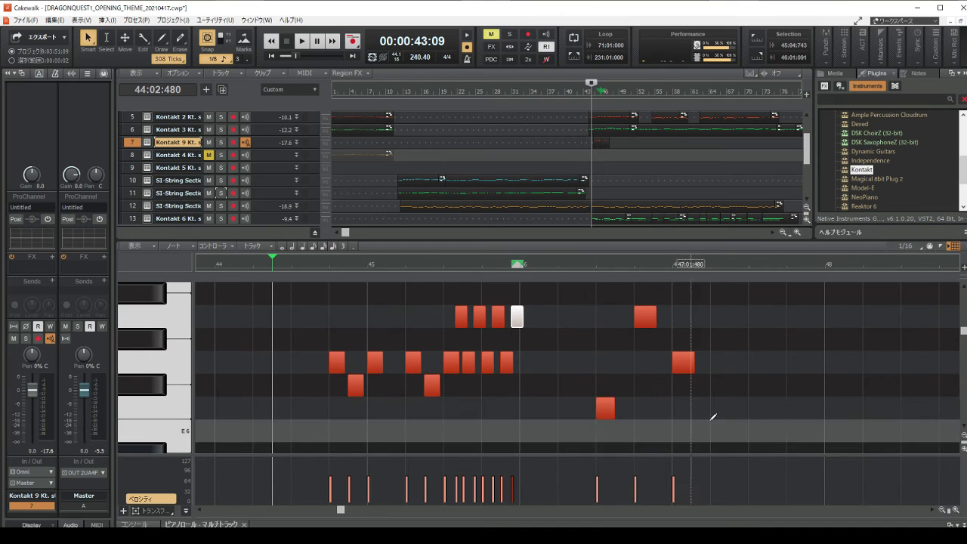
left_click(965, 437)
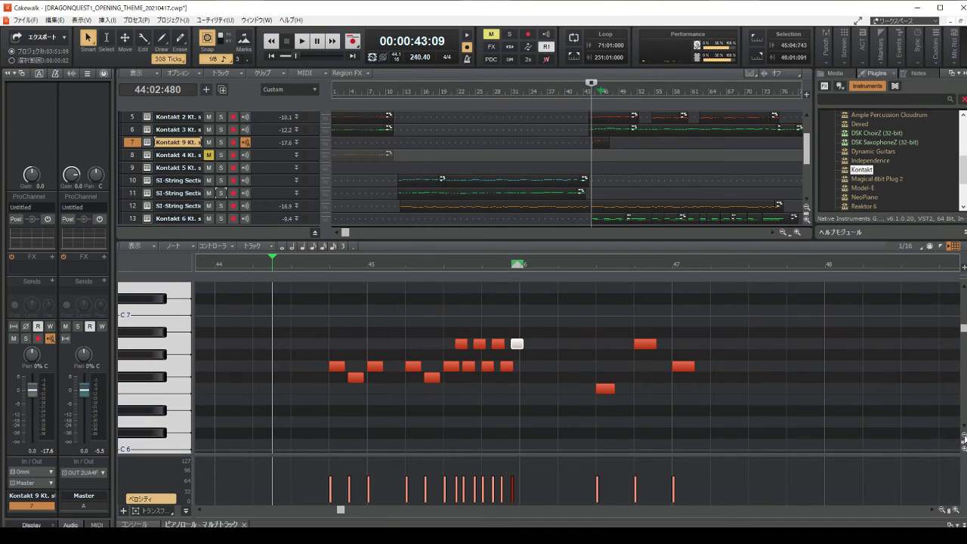
Try a 308-tick F6 note at 46:01:480 and delete it.
left_click_drag(517, 344, 545, 390)
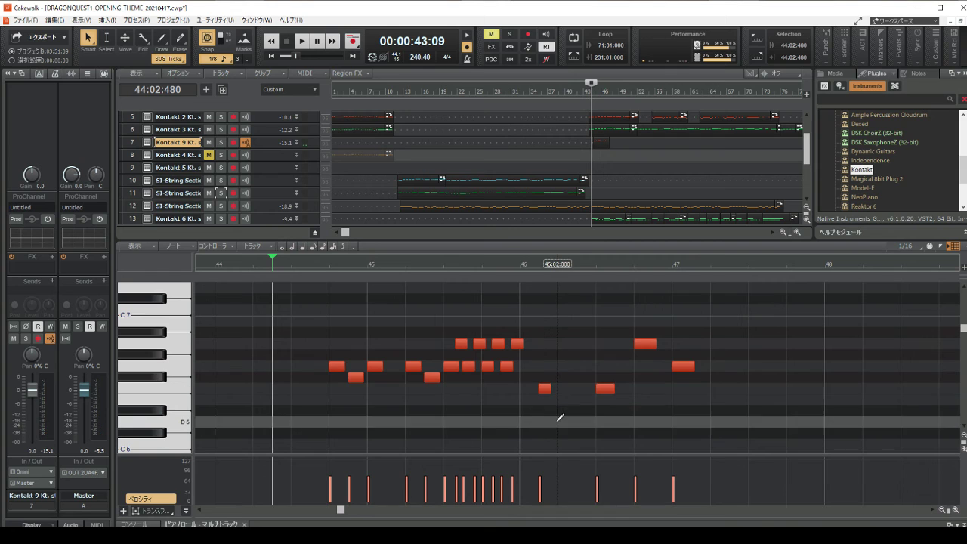
left_click(550, 388)
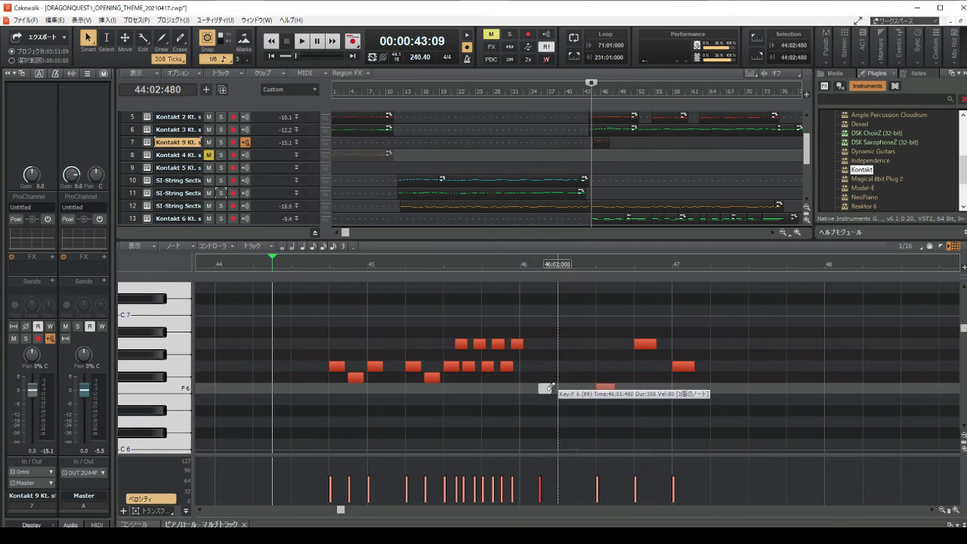
key("Delete")
Select the eight alternating G6 and A6 notes starting at 45:03:000 and play the phrase from 44:02:480.
left_click_drag(452, 304, 529, 387)
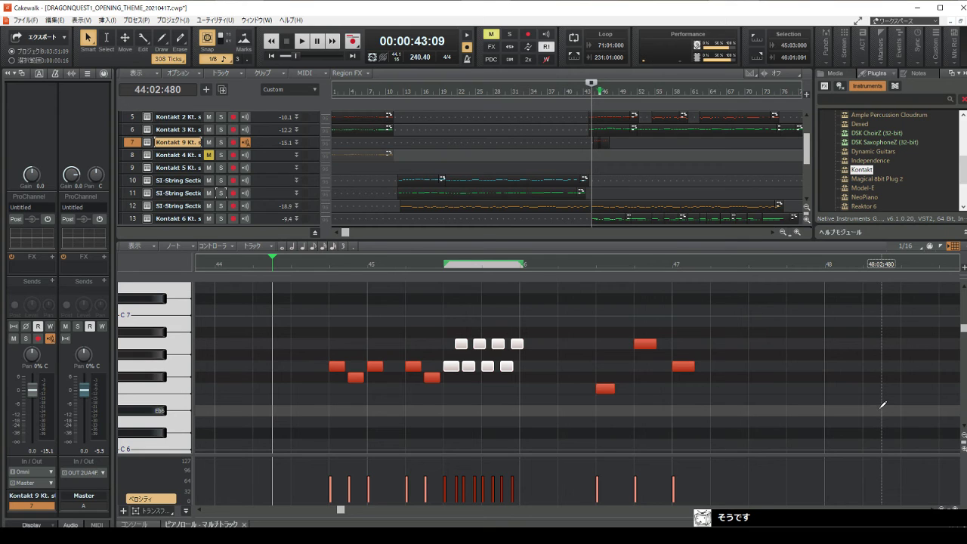
left_click(301, 46)
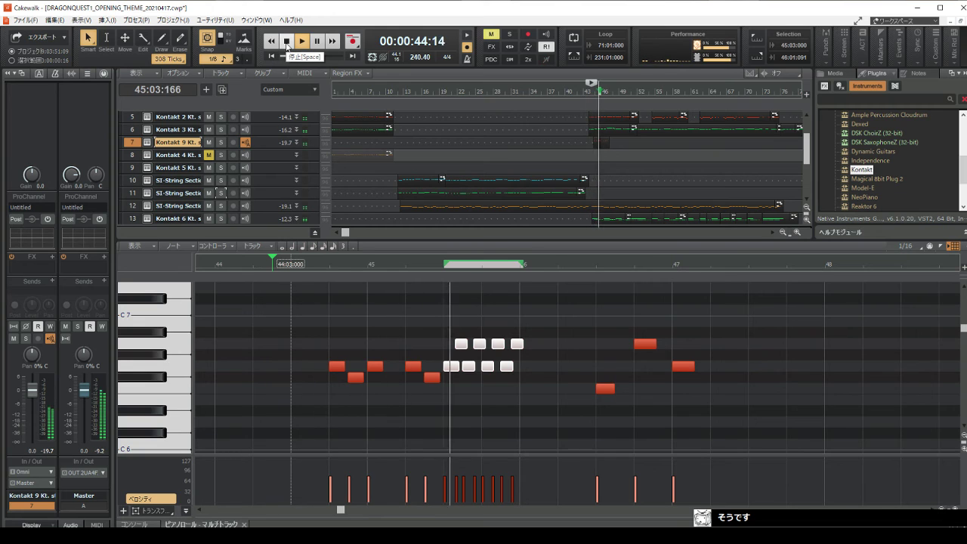
left_click(287, 43)
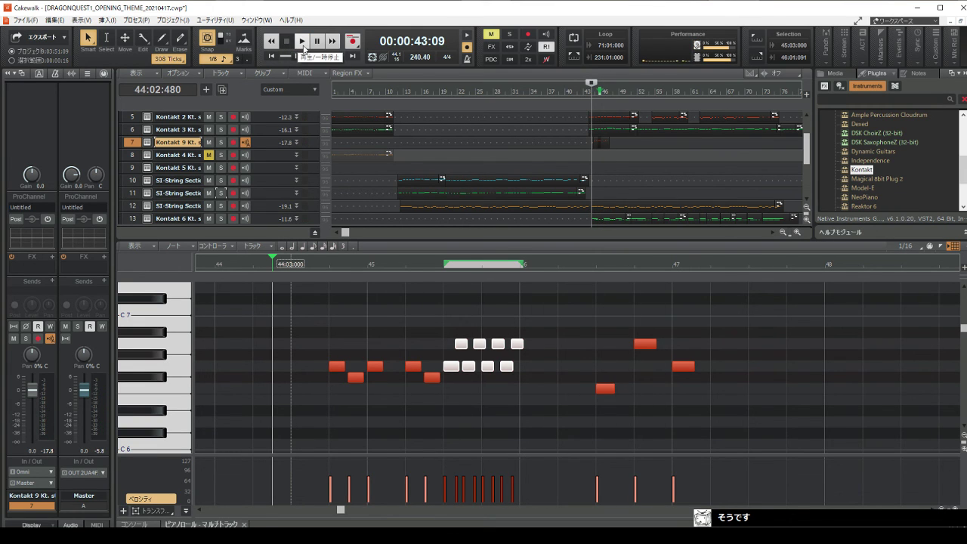
Play the phrase four times from 44:02:480 to check the rapid figure and the ending notes.
left_click(304, 47)
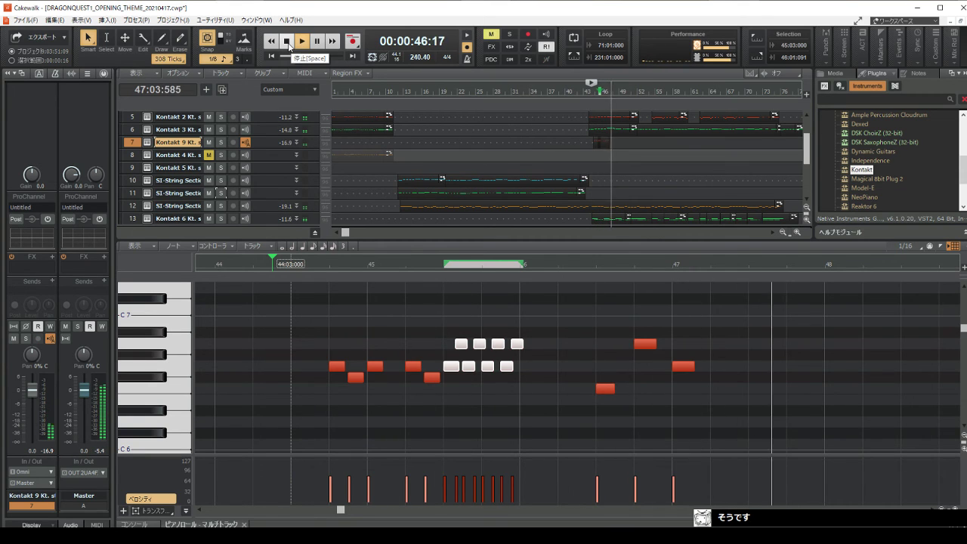
left_click(288, 45)
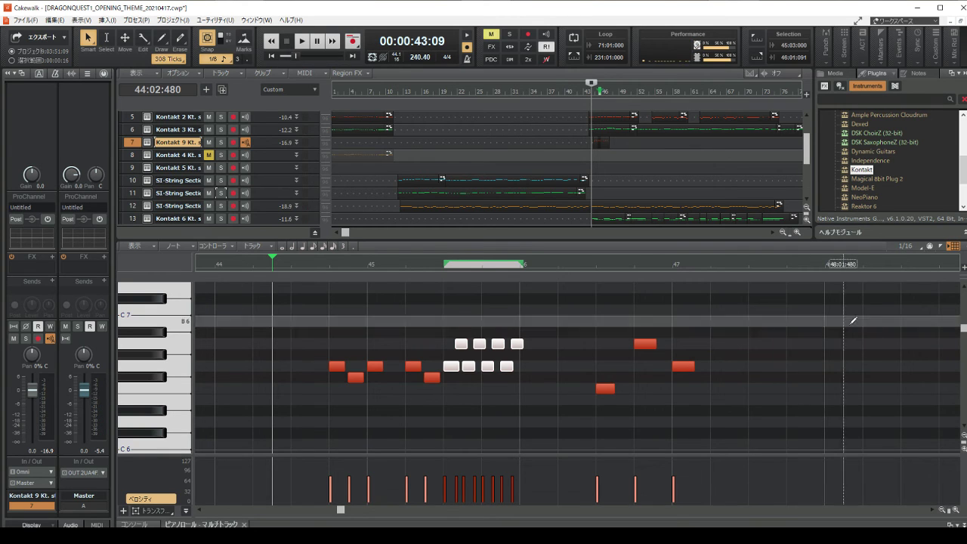
left_click(964, 440)
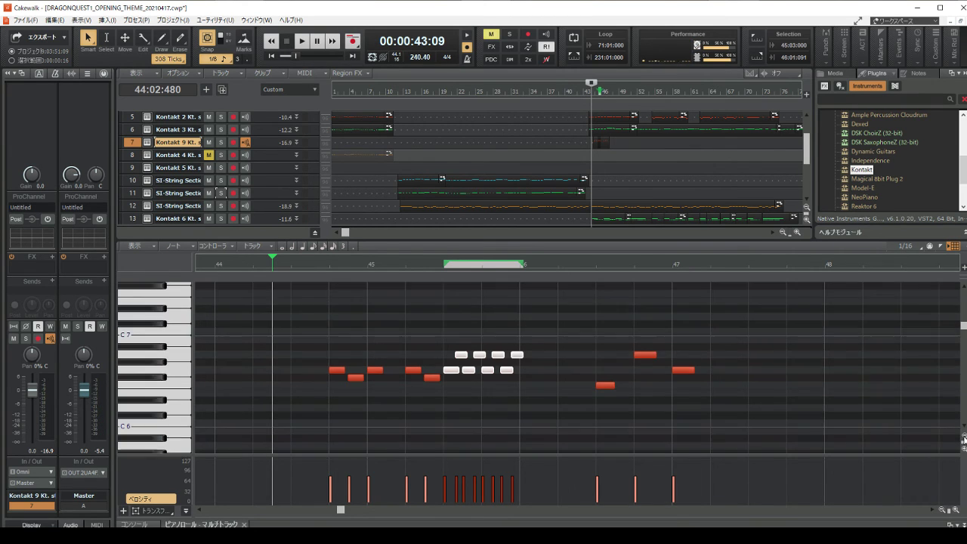
left_click(965, 440)
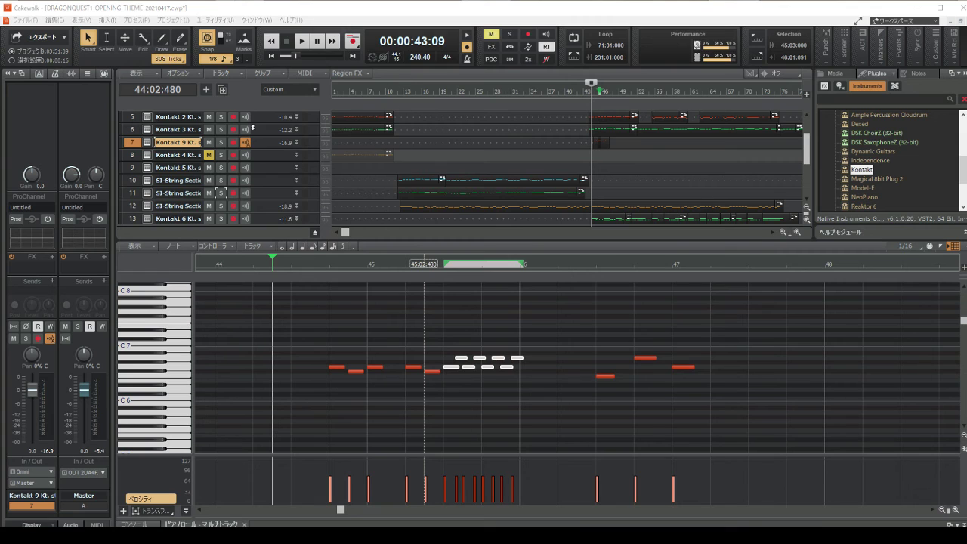
left_click(302, 40)
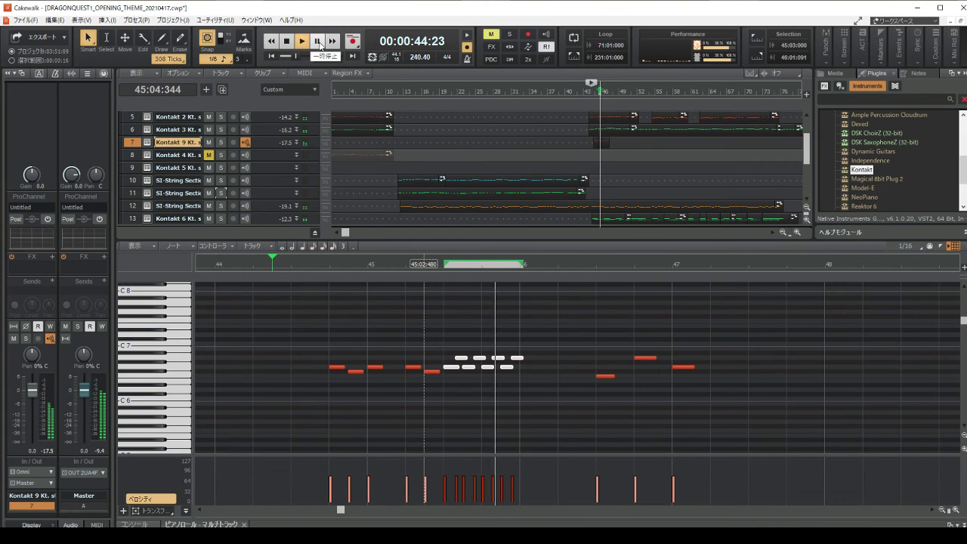
left_click(319, 44)
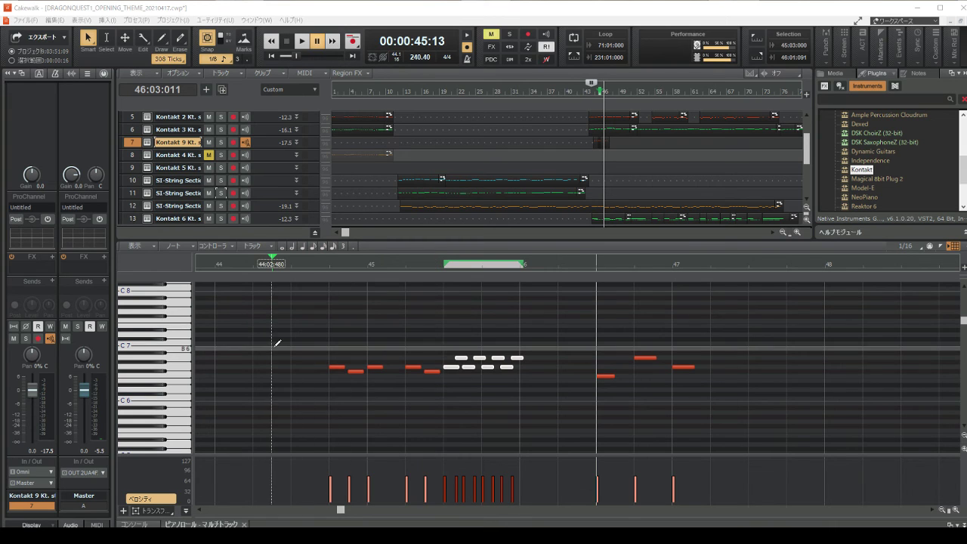
left_click(276, 270)
left_click(305, 44)
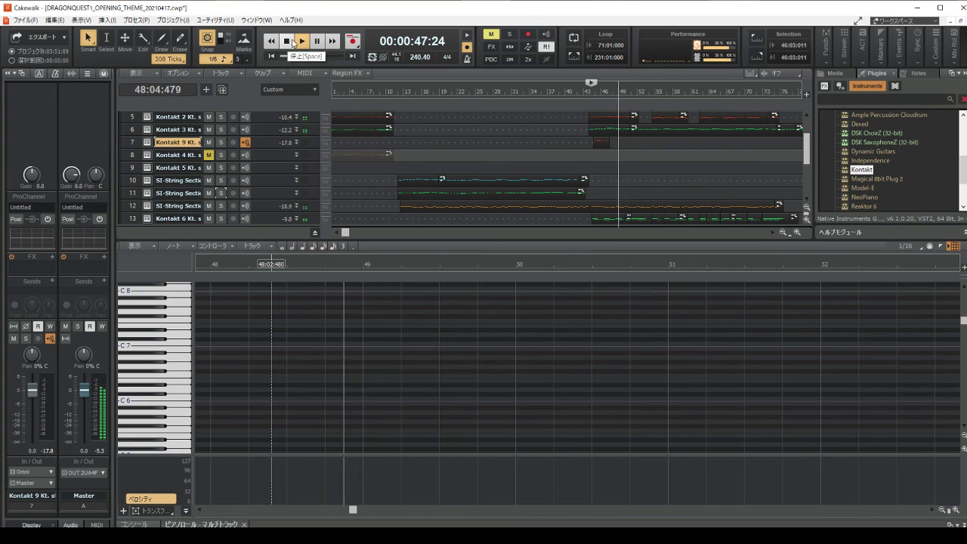
left_click(289, 42)
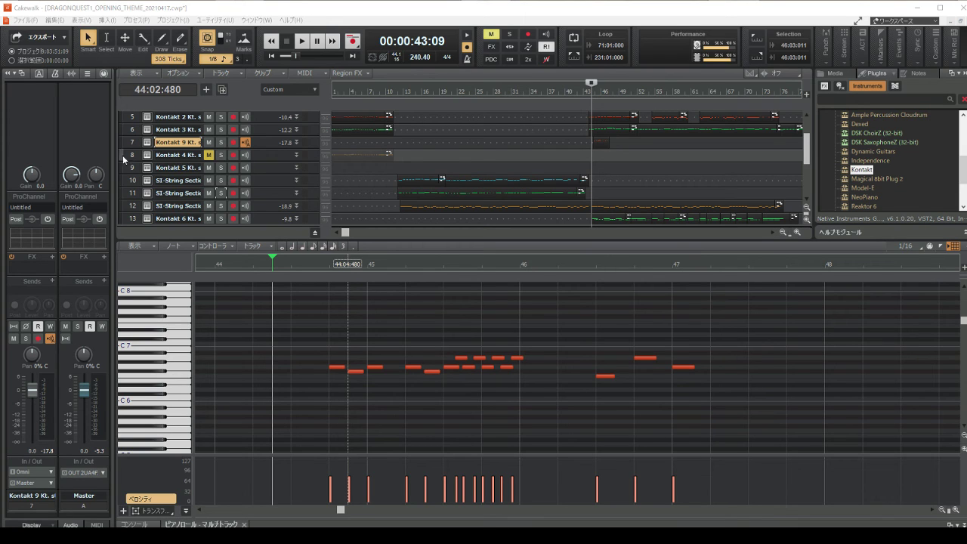
left_click(304, 39)
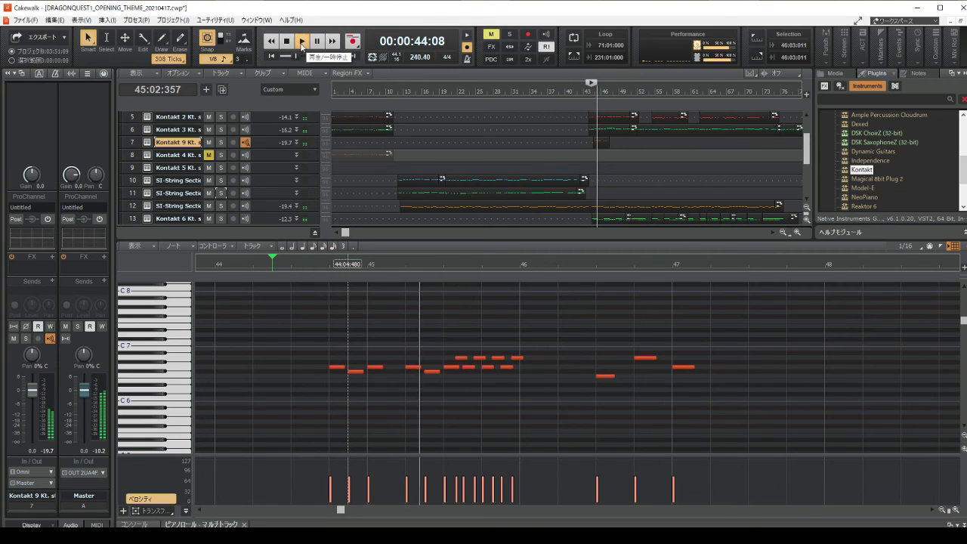
left_click(316, 41)
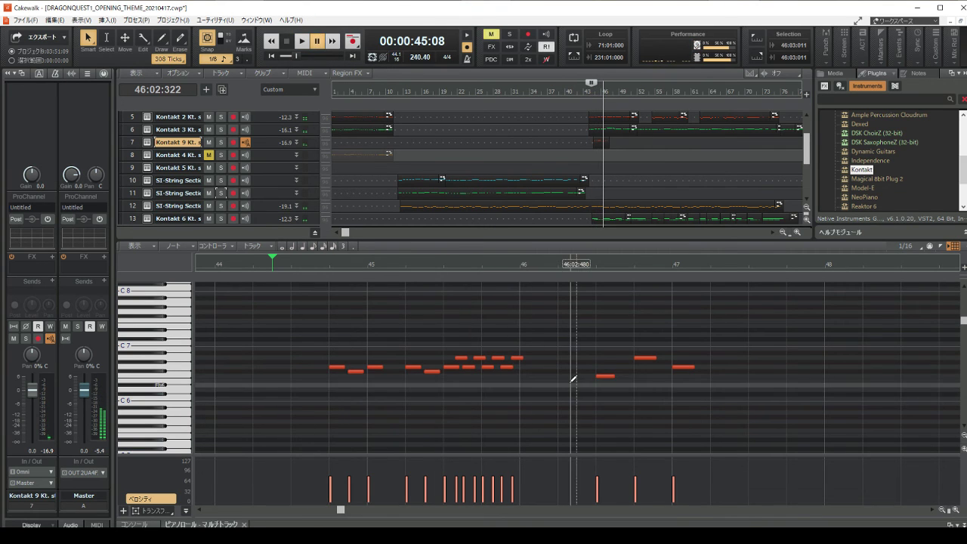
Play the ending from 46:01:762 and move the F6 note in measure 46 to 46:01:000.
left_click(523, 383)
key("space")
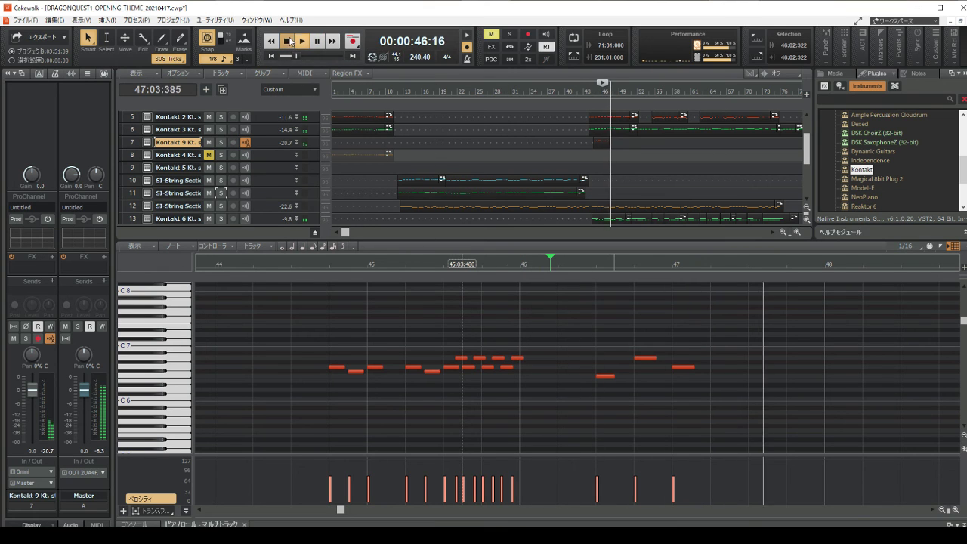
key("space")
left_click_drag(606, 377, 530, 377)
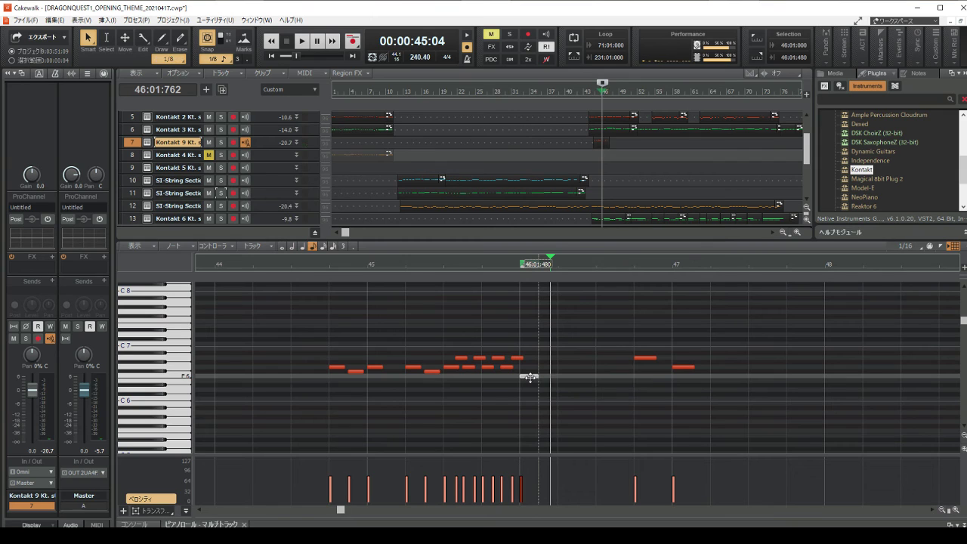
Play the phrase from 44:03:480 and 46:03:000, and move the A6 and G6 ending notes to 46:02:000 and 46:03:000.
left_click(317, 415)
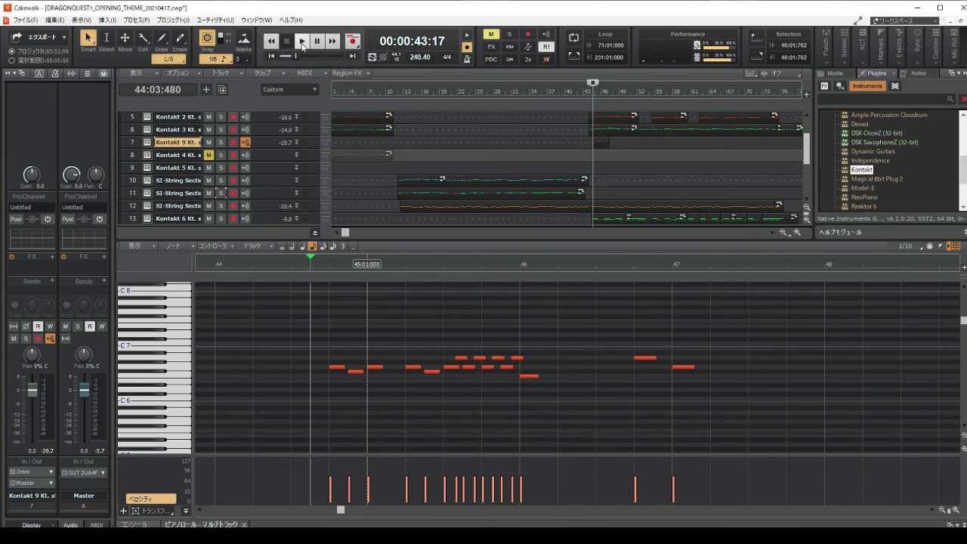
left_click(318, 44)
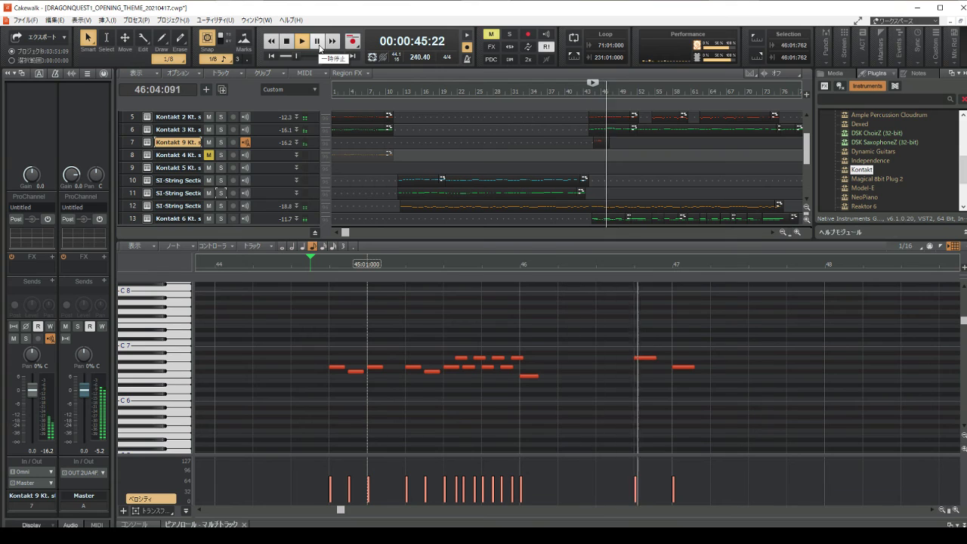
left_click(317, 42)
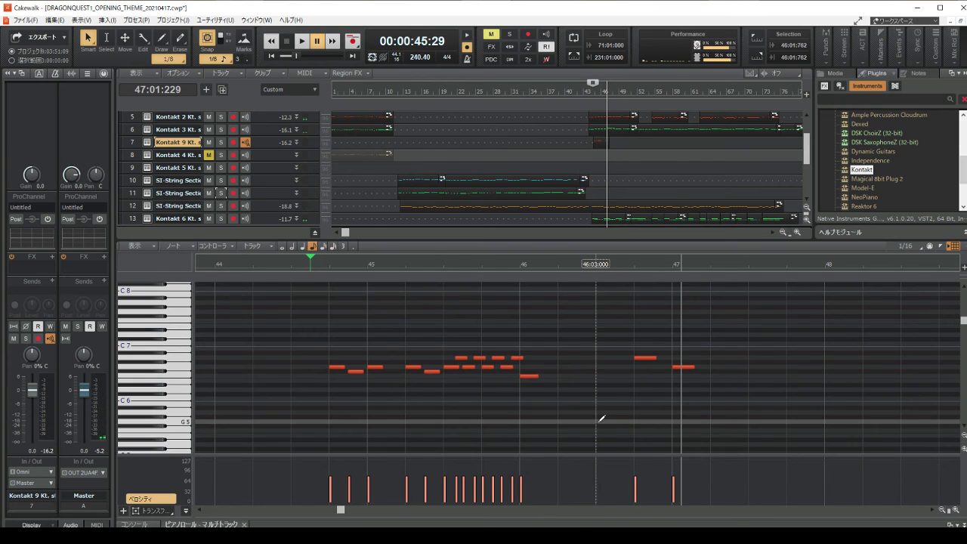
left_click(602, 418)
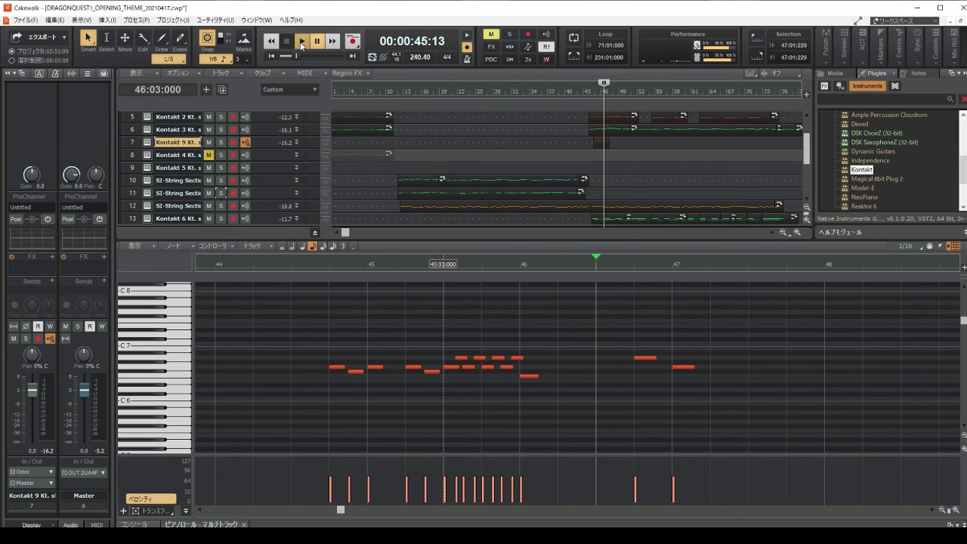
left_click(291, 43)
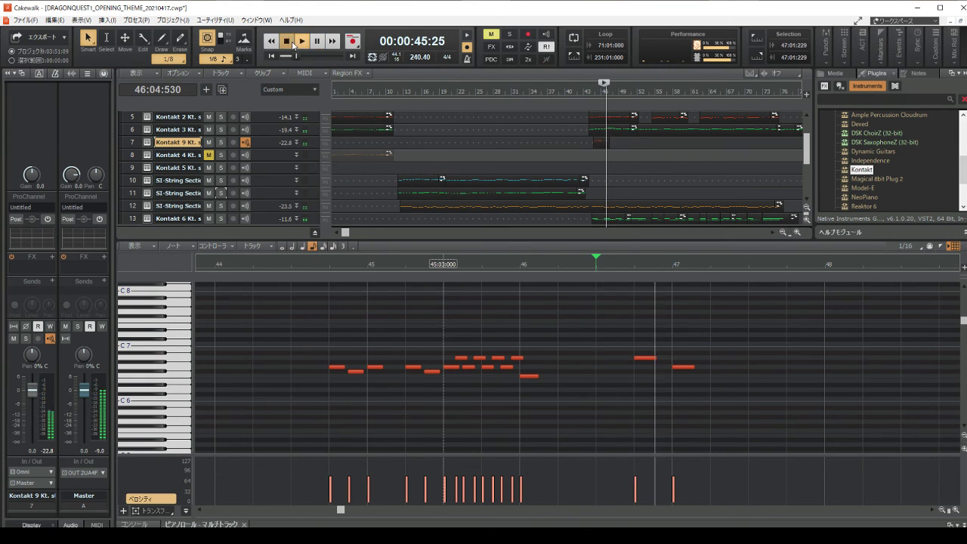
left_click_drag(682, 369, 570, 357)
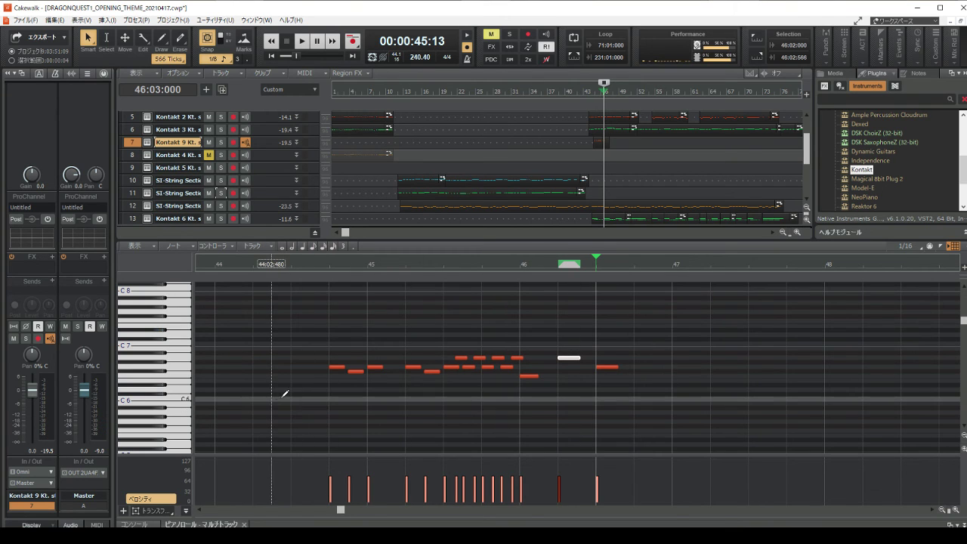
Play the phrase with the repositioned ending notes from 44:02:480.
left_click(276, 394)
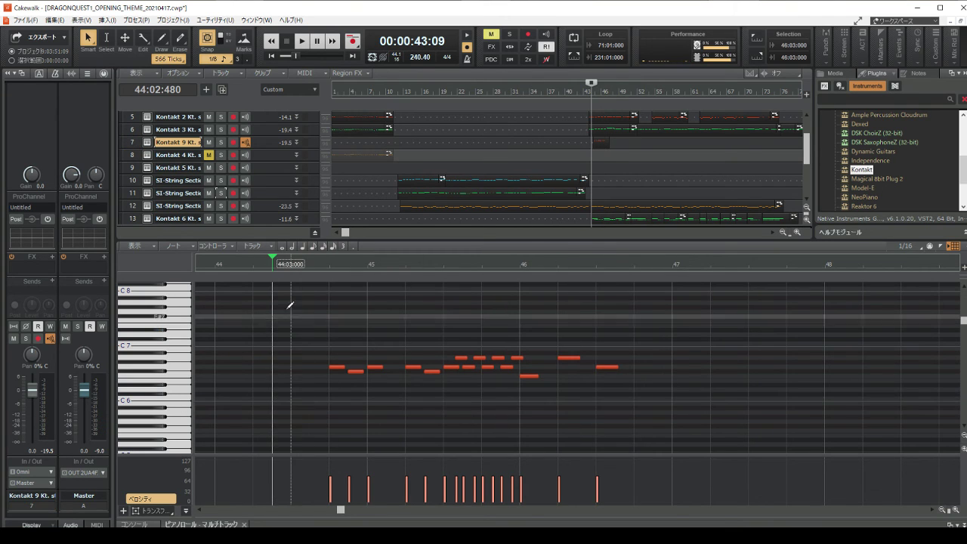
left_click(302, 40)
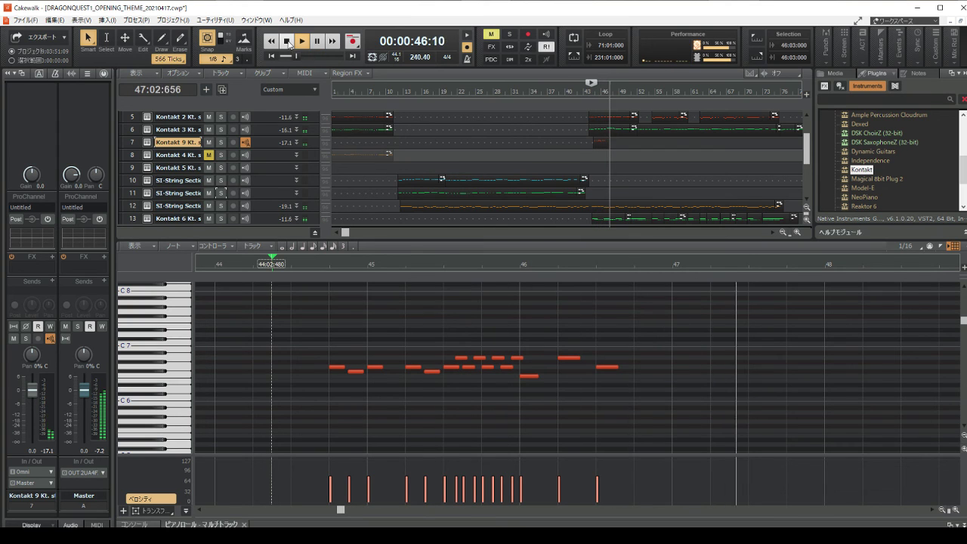
left_click(287, 42)
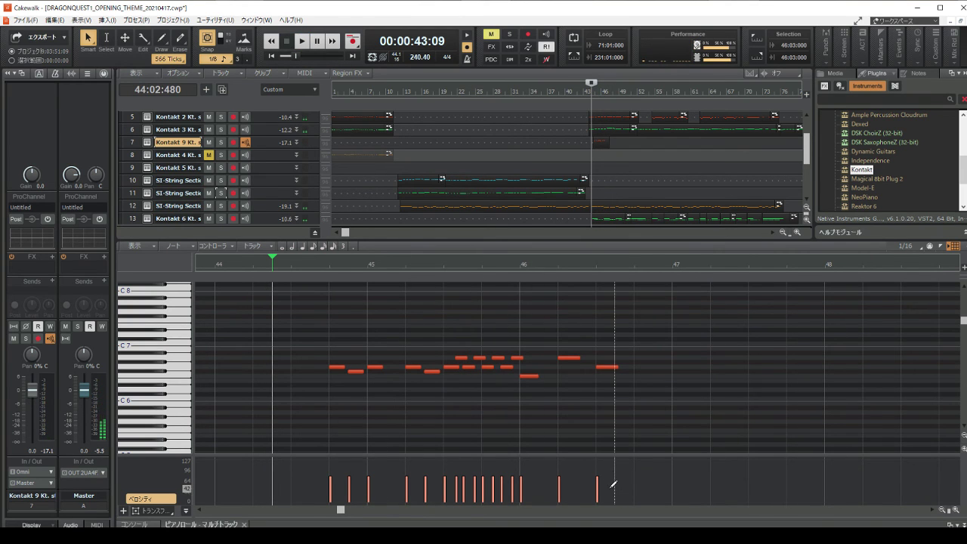
Slightly raise the velocity of the three ending notes in measure 46 and play the phrase from 44:02:480.
left_click_drag(614, 484, 519, 457)
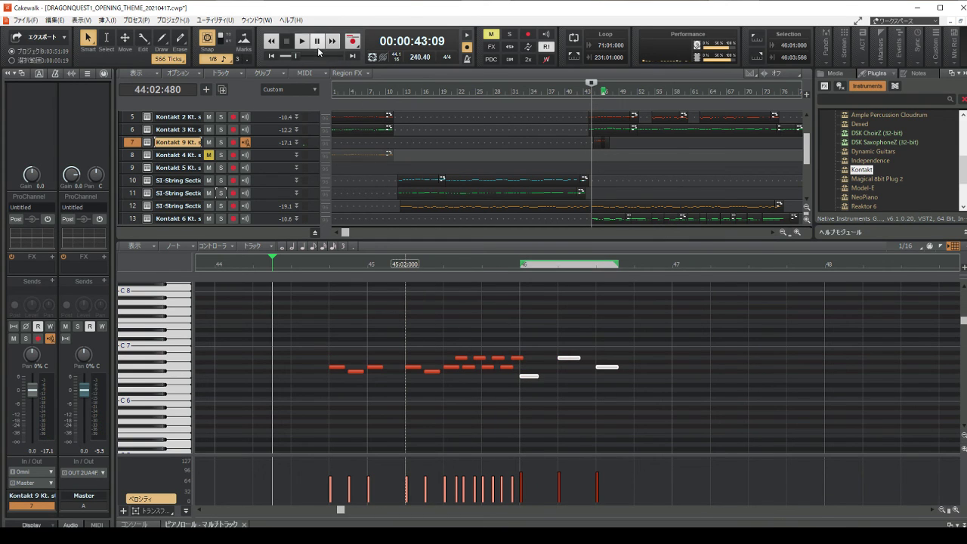
left_click(316, 46)
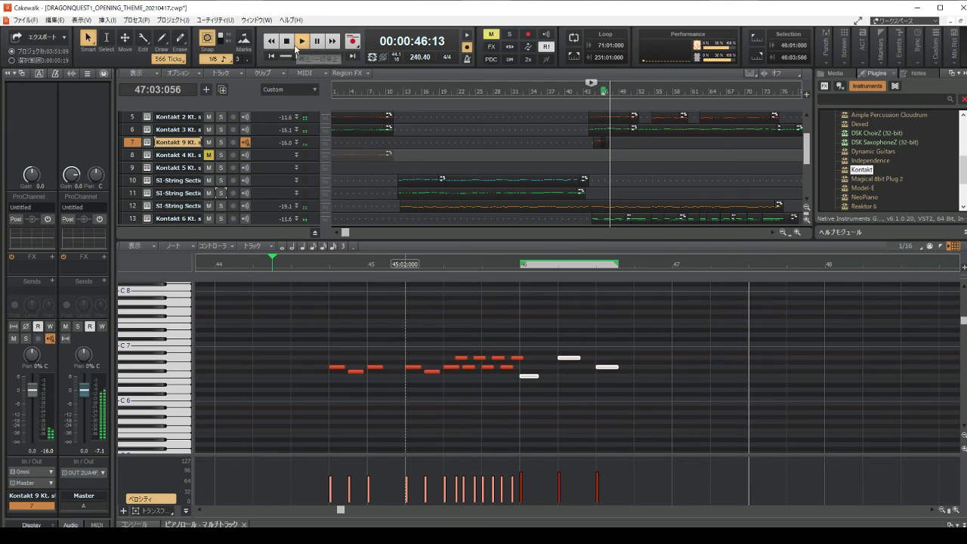
left_click(287, 42)
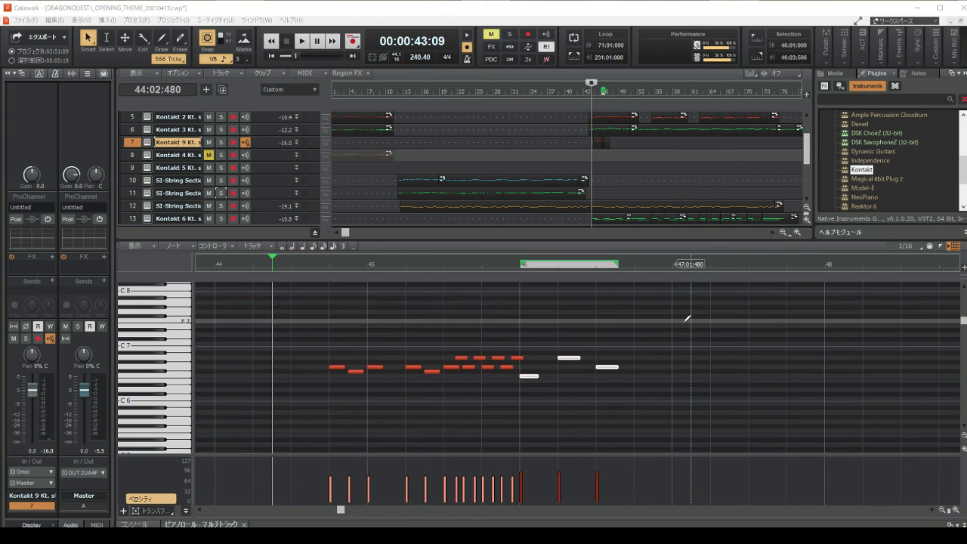
Try a 566-tick note at 47:01:000 on A5, C6 and G5, play from 45:02:480 and delete the note.
left_click(677, 412)
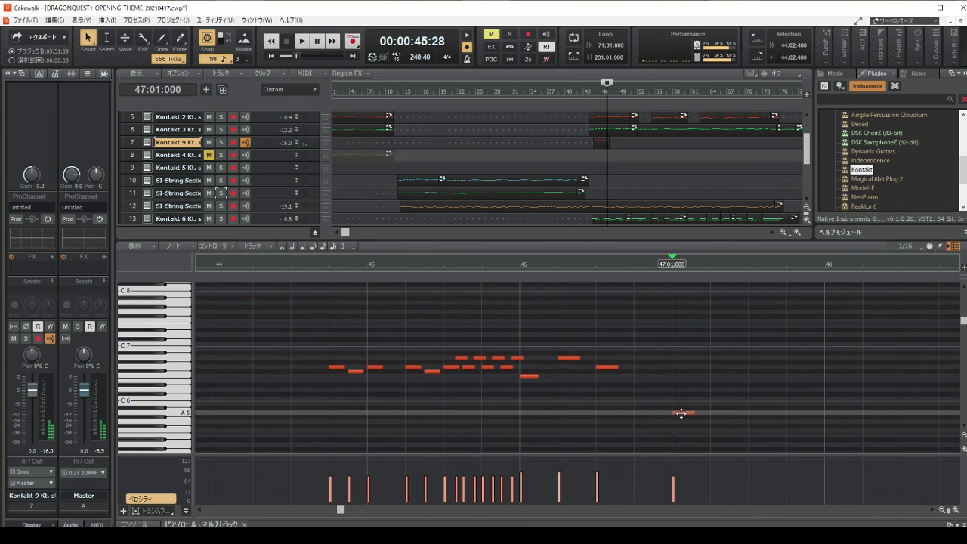
mouse_move(678, 413)
left_mouse_down()
mouse_move(680, 359)
mouse_move(681, 399)
left_mouse_up()
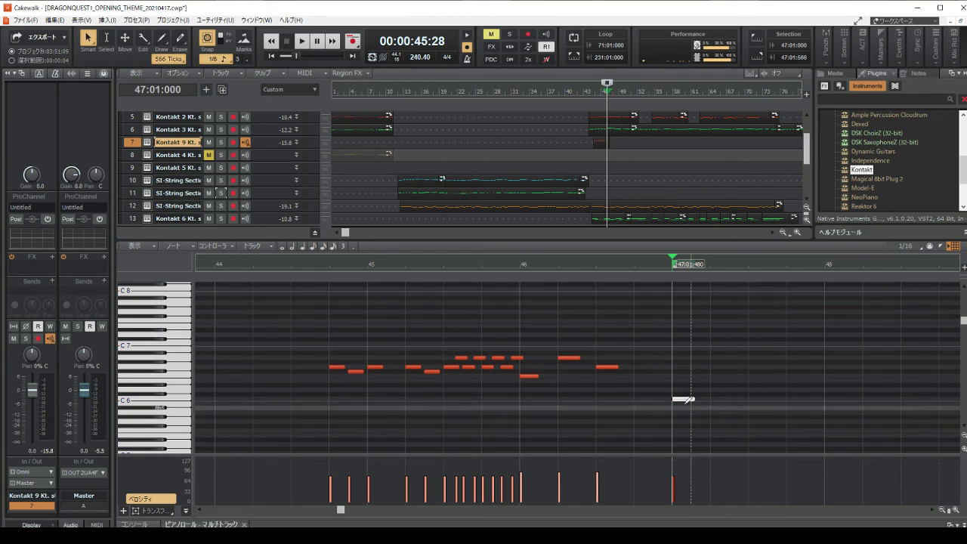
left_click_drag(683, 400, 683, 424)
left_click(424, 421)
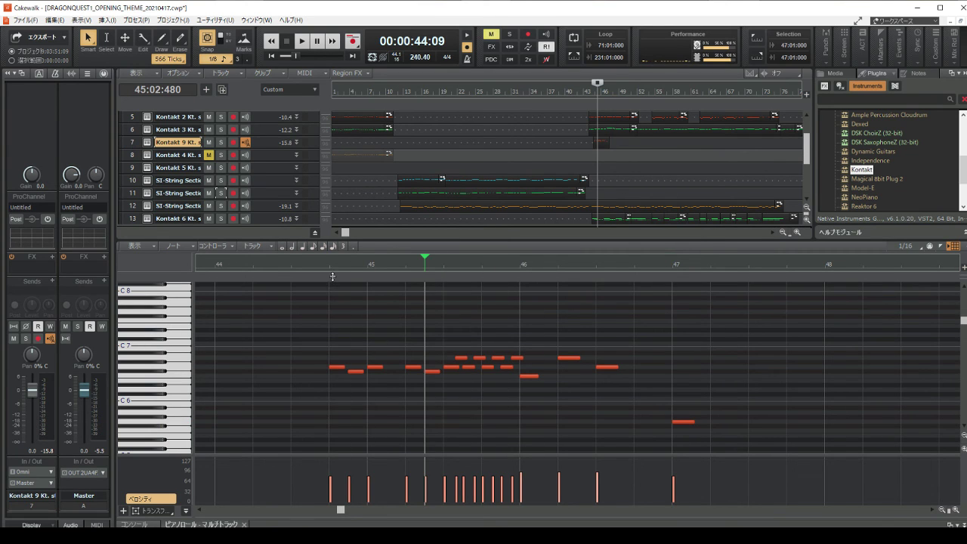
left_click(302, 40)
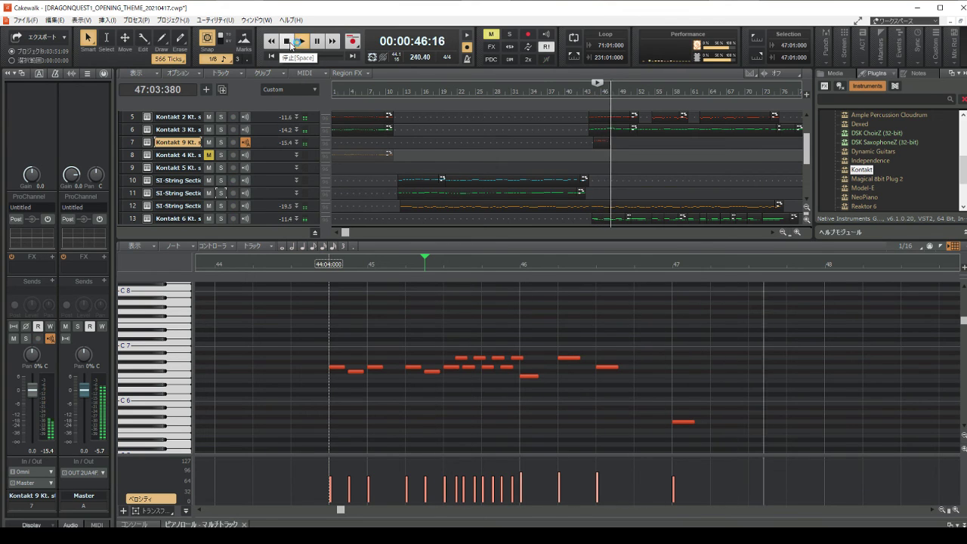
key("space")
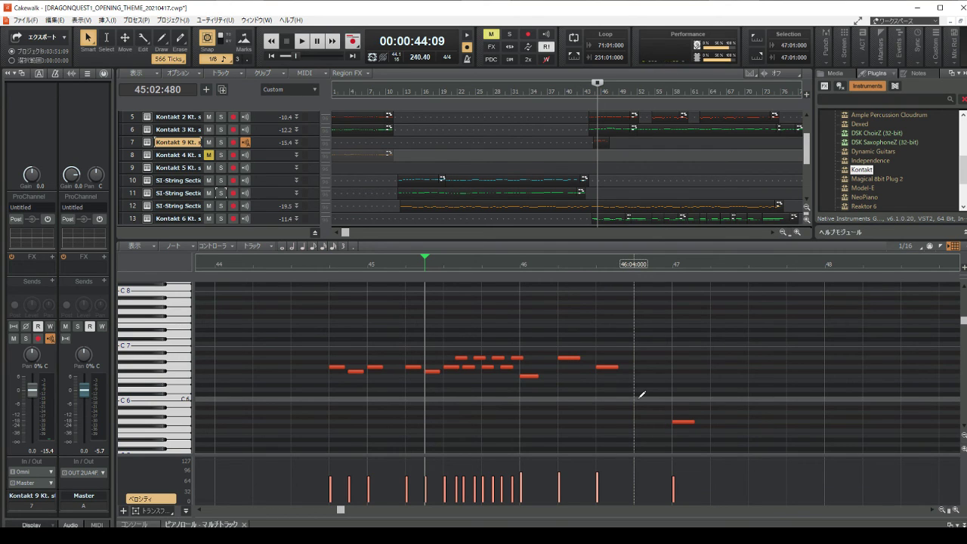
right_click(682, 422)
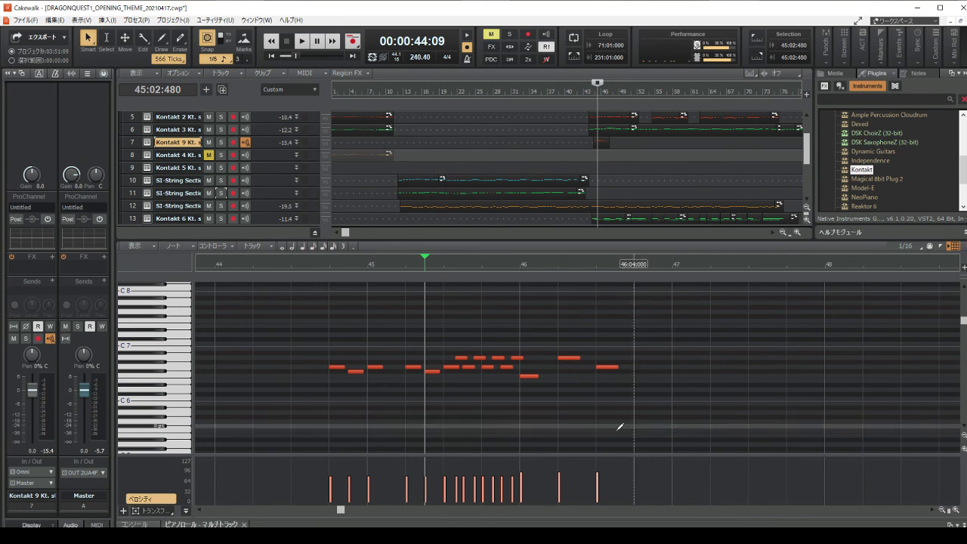
Play the phrase without the measure 47 note from 44:04:000.
left_click(329, 428)
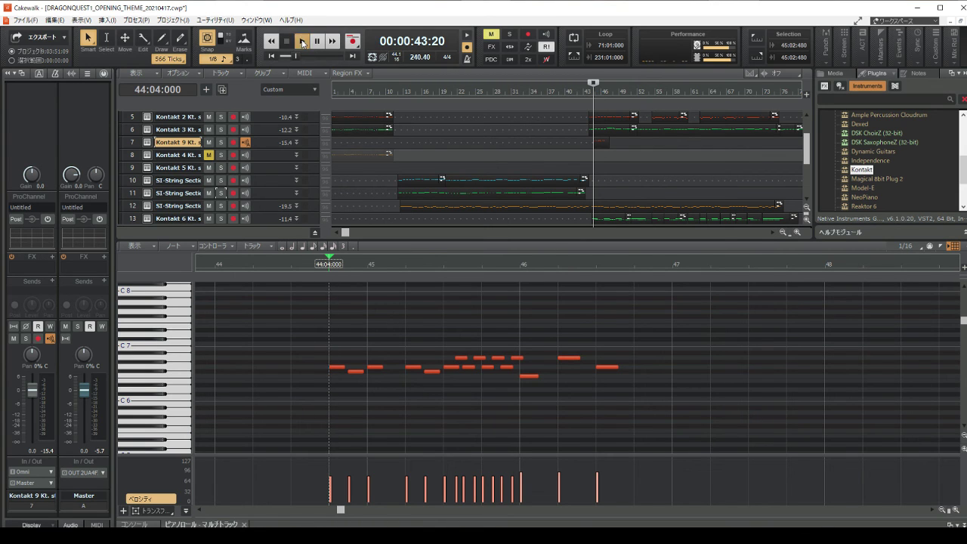
left_click(302, 43)
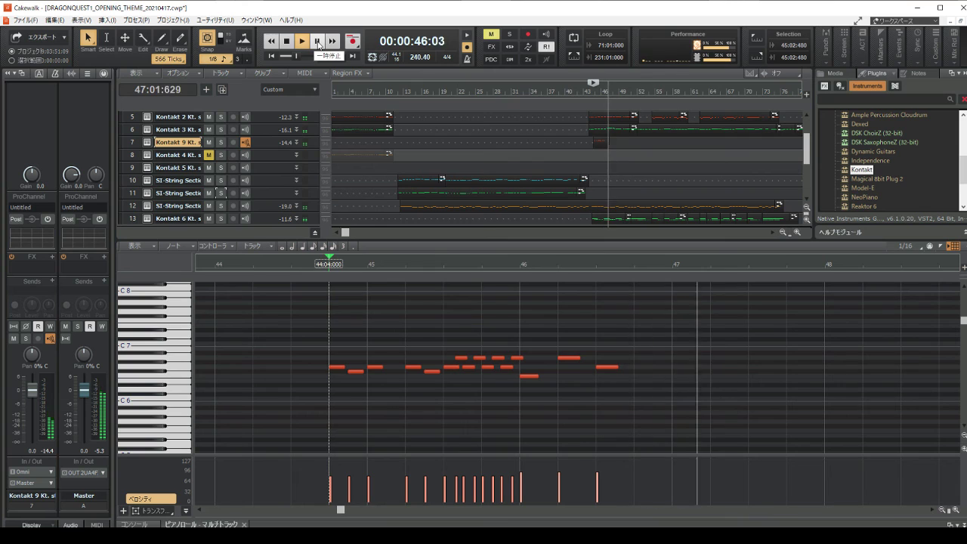
left_click(317, 43)
Add a 566-tick note at 47:01:000 and set its pitch to C6.
left_click(673, 412)
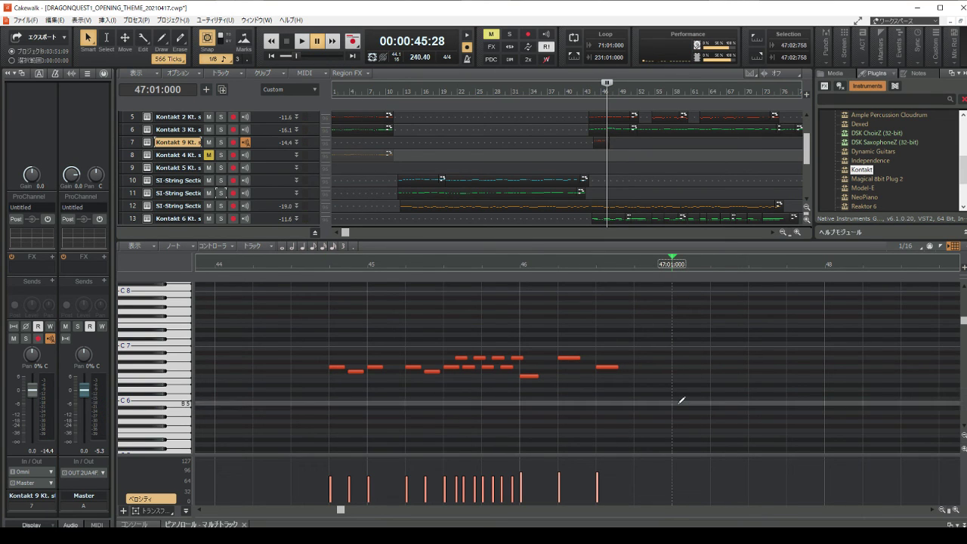
left_click(680, 404)
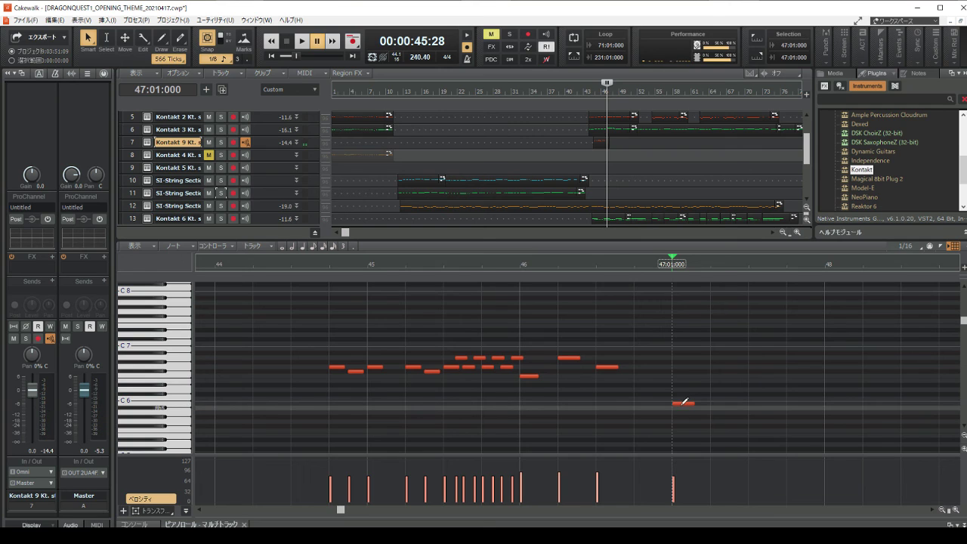
left_click_drag(681, 405, 683, 396)
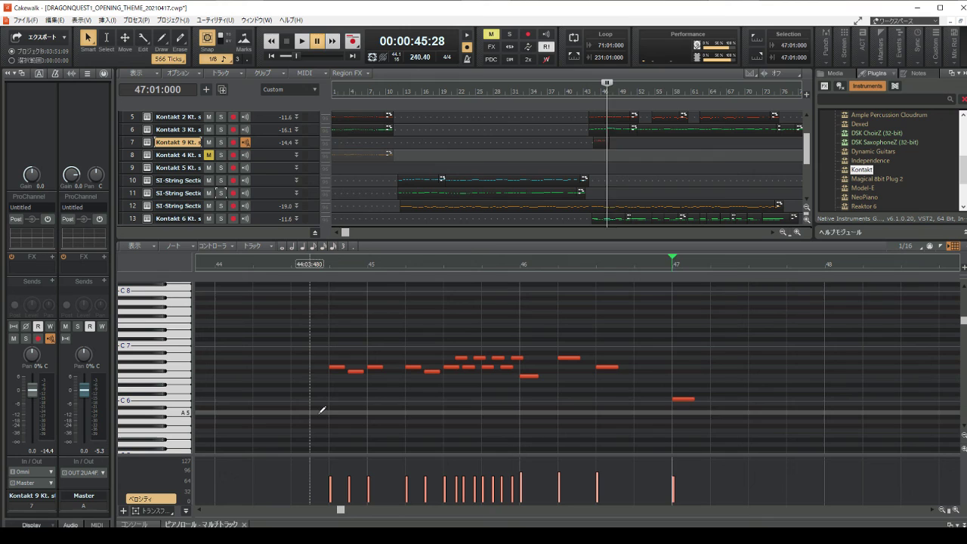
Play the phrase with the C6 note in measure 47 from 44:03:480.
left_click(315, 261)
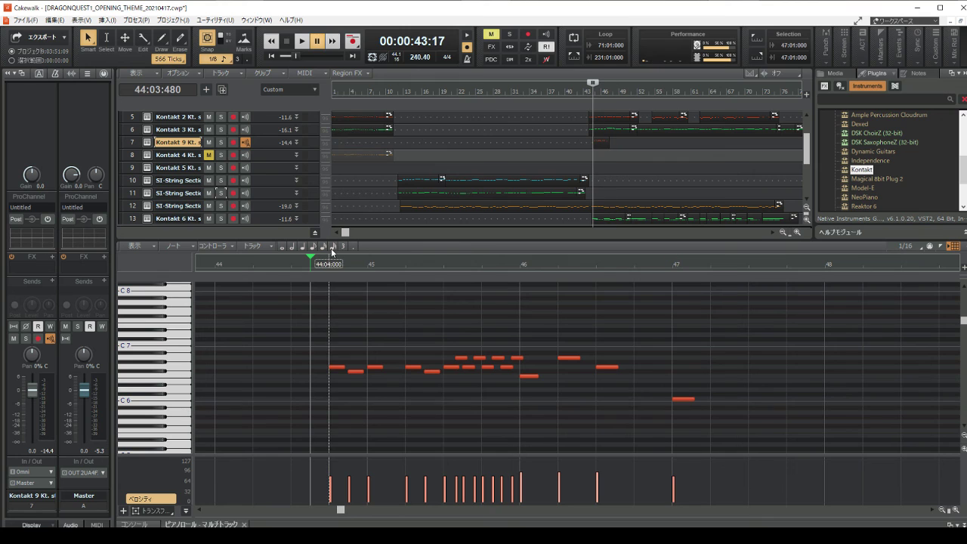
left_click(298, 47)
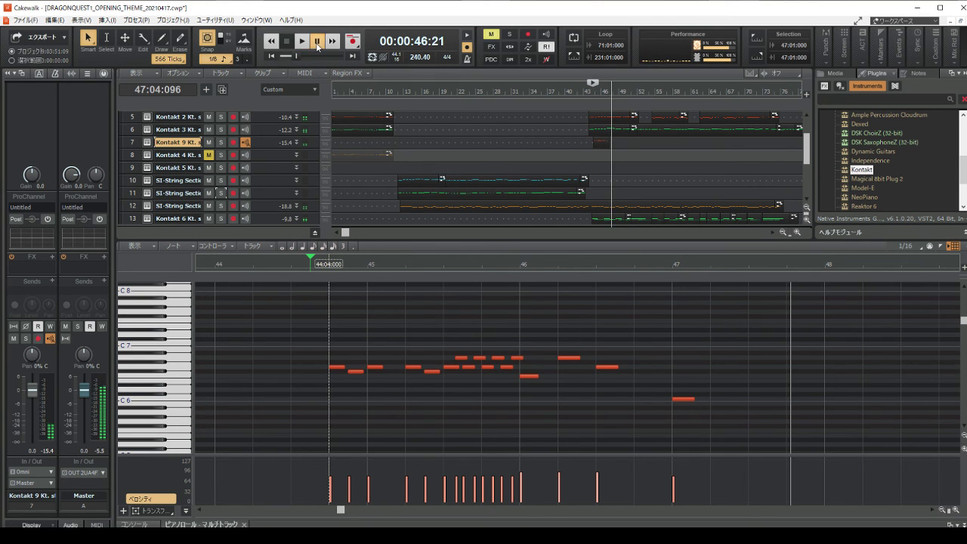
left_click(316, 42)
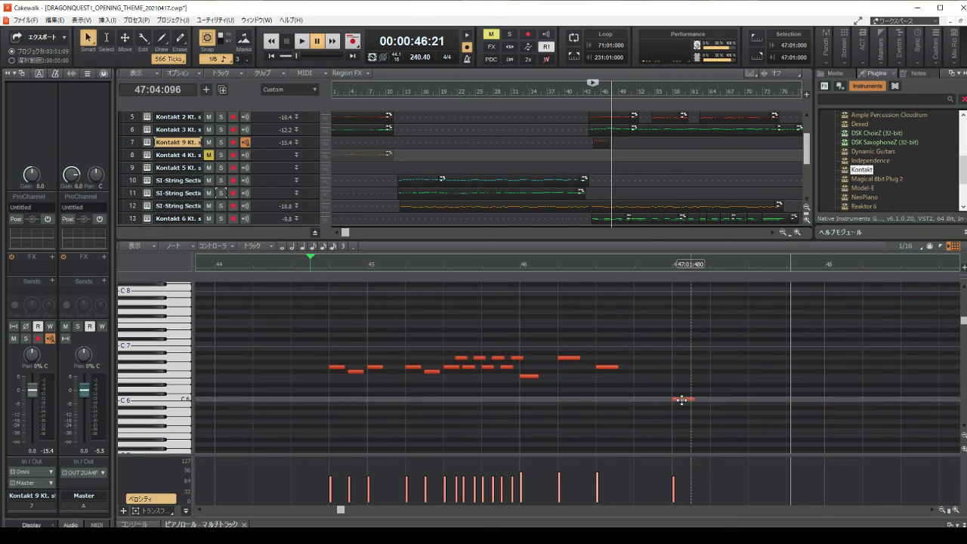
Lower the note at 47:01:000 to G5 and play the phrase from 44:04:000.
left_click_drag(682, 400, 689, 421)
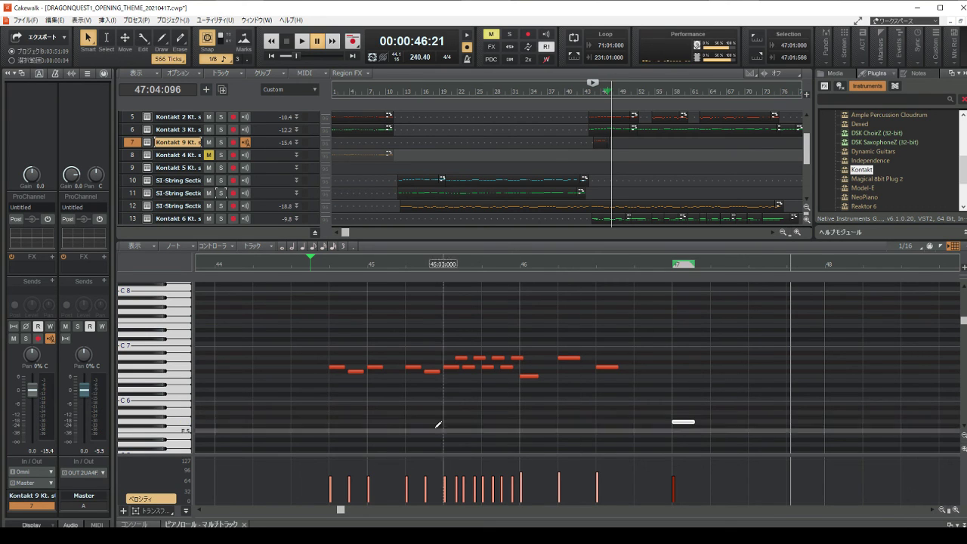
left_click(329, 419)
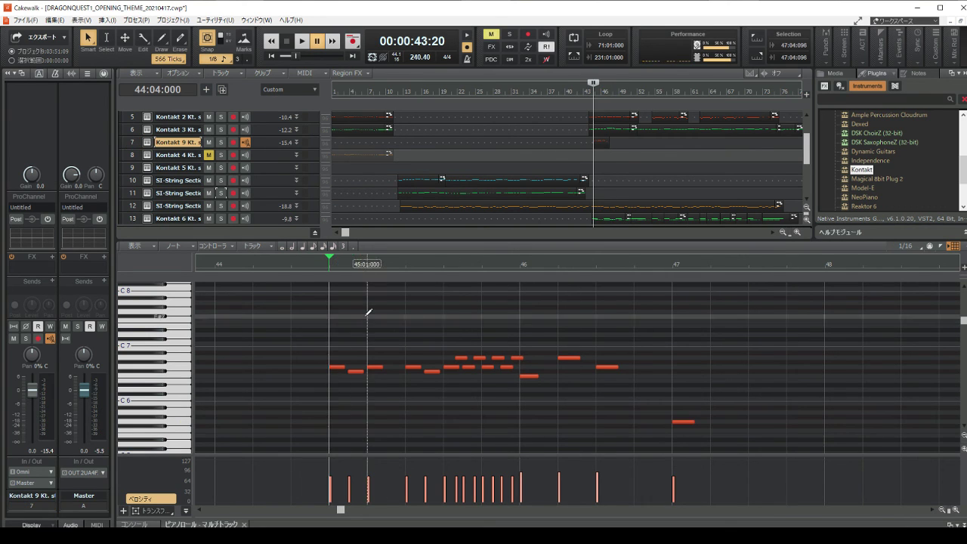
left_click(301, 41)
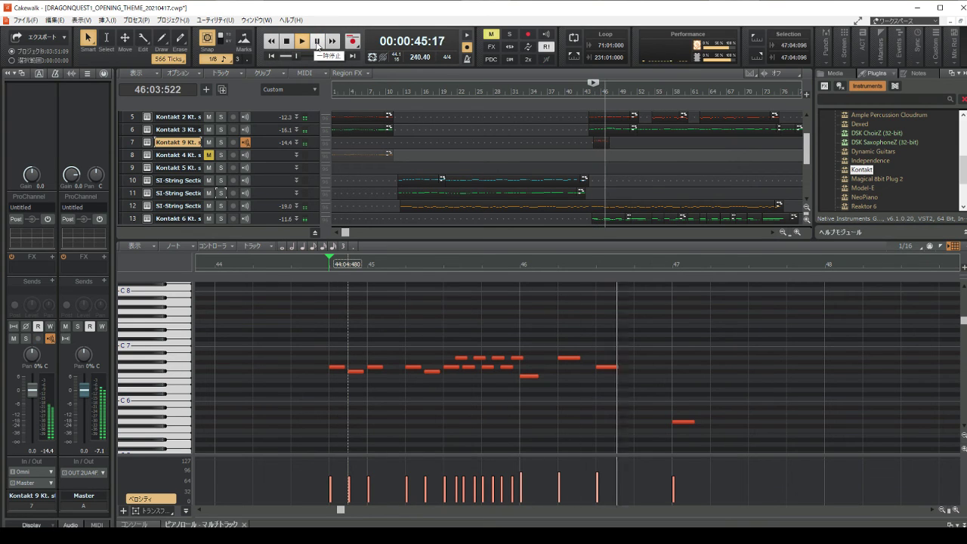
left_click(318, 42)
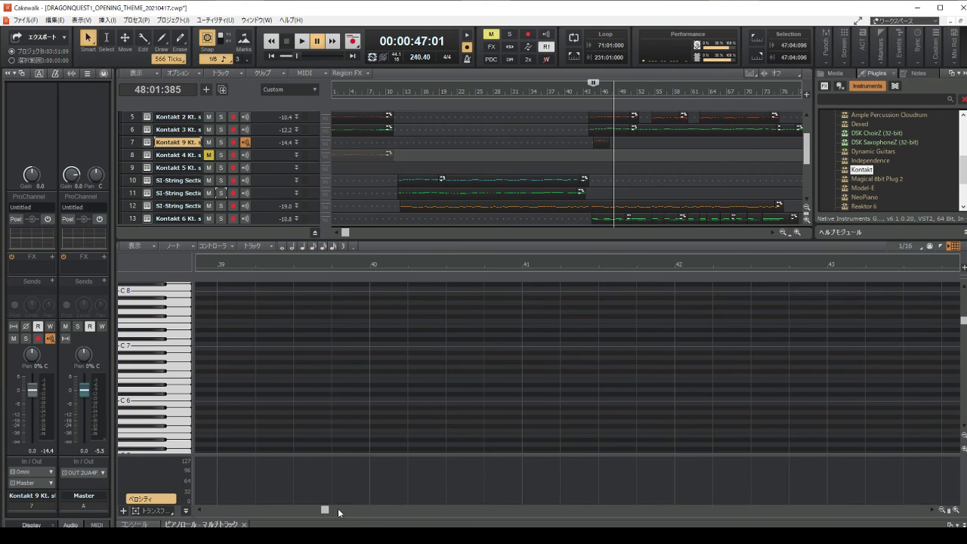
Play the closing notes of measures 46 and 47 from 46:01:480 and again from 46:01:000.
left_click_drag(341, 511, 345, 512)
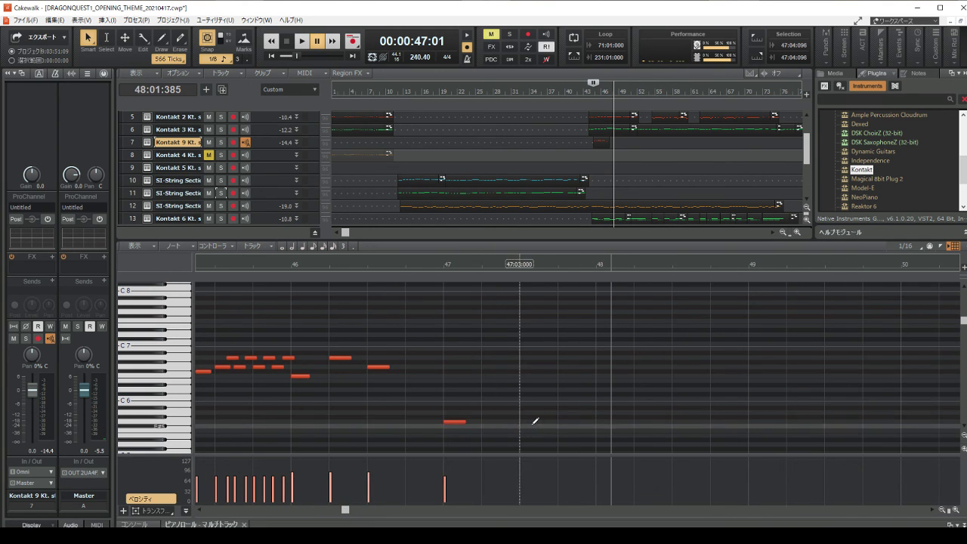
left_click(313, 415)
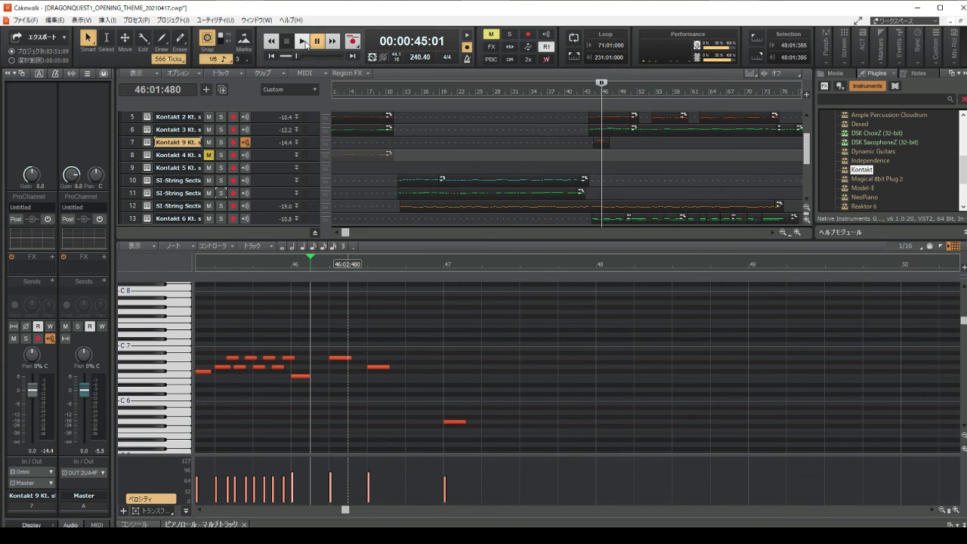
left_click(317, 43)
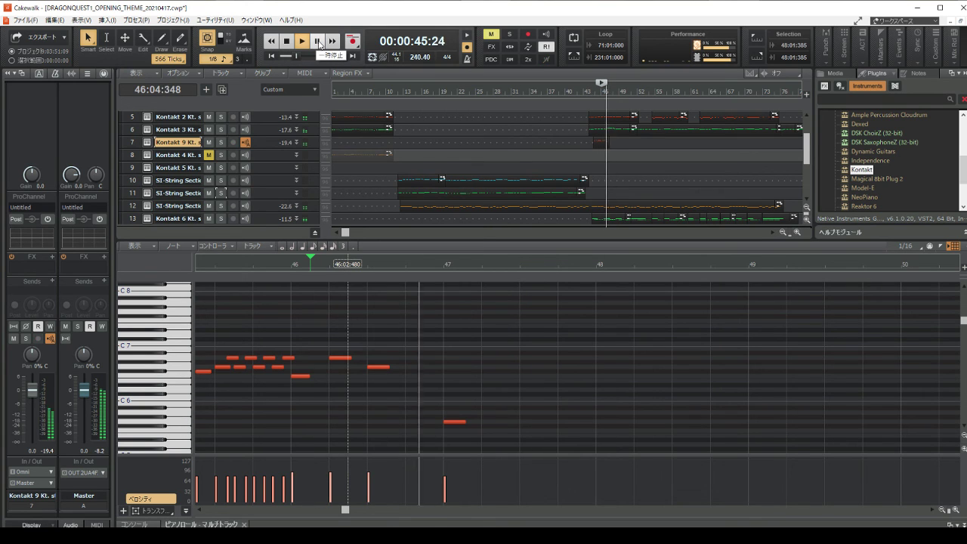
left_click(318, 43)
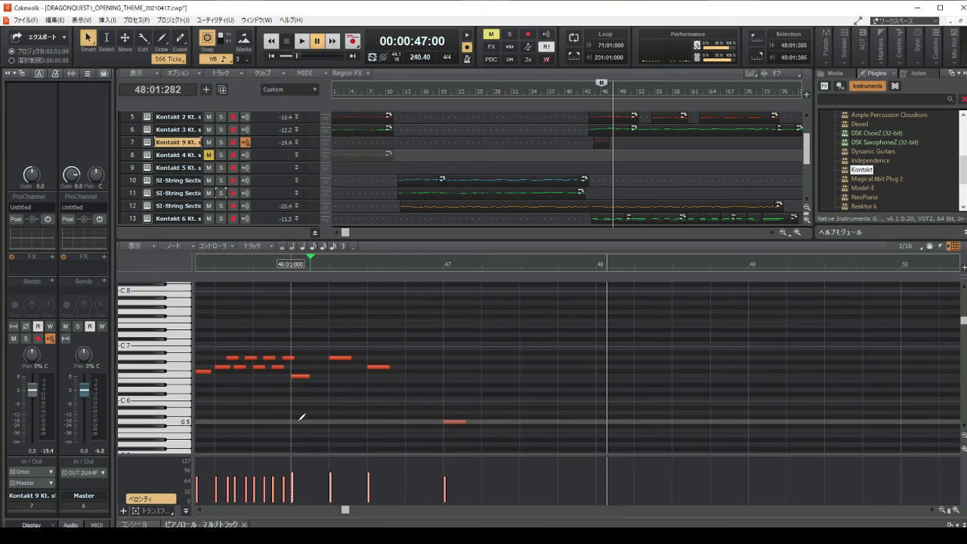
left_click(300, 416)
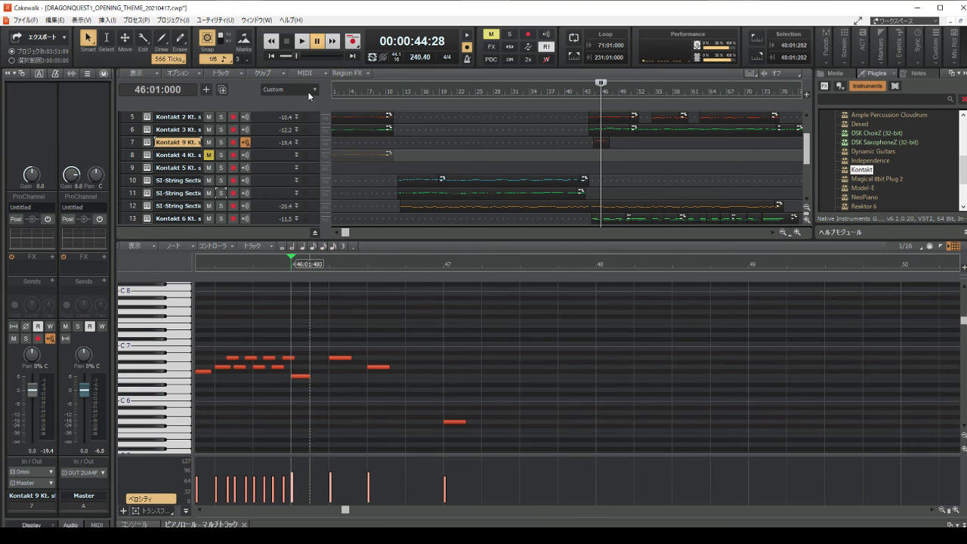
left_click(318, 42)
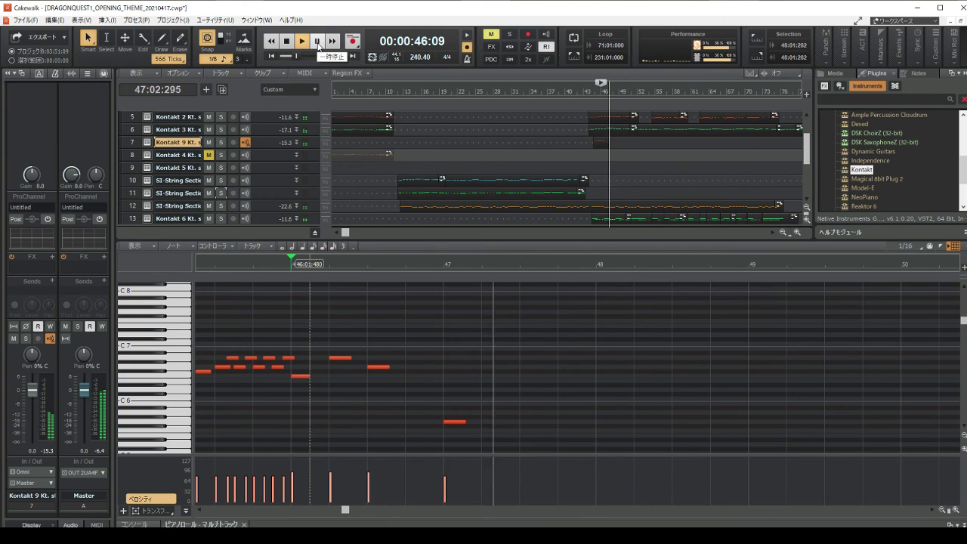
left_click(318, 42)
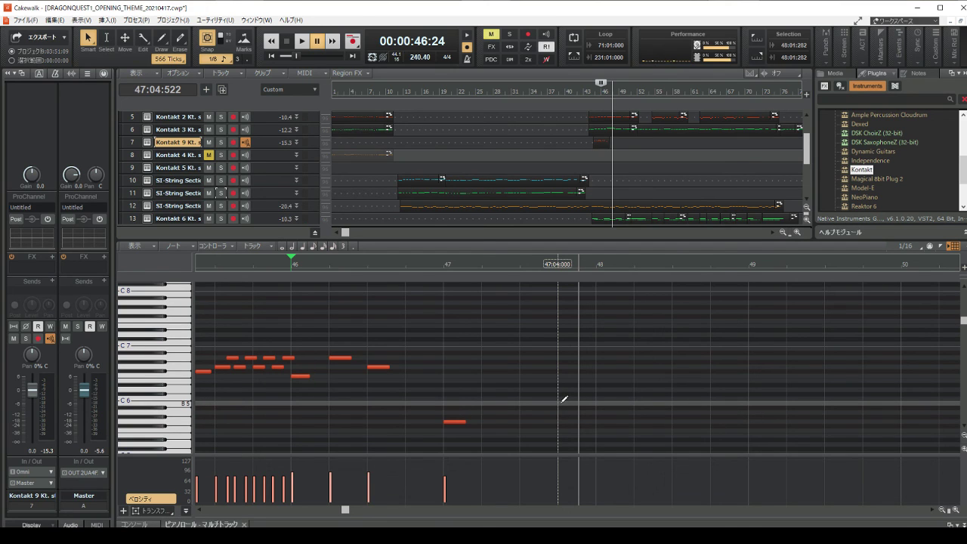
Add two 285-tick A5 notes at 47:04:000 and 48:01:000 and play from 46:03:480.
left_click(563, 413)
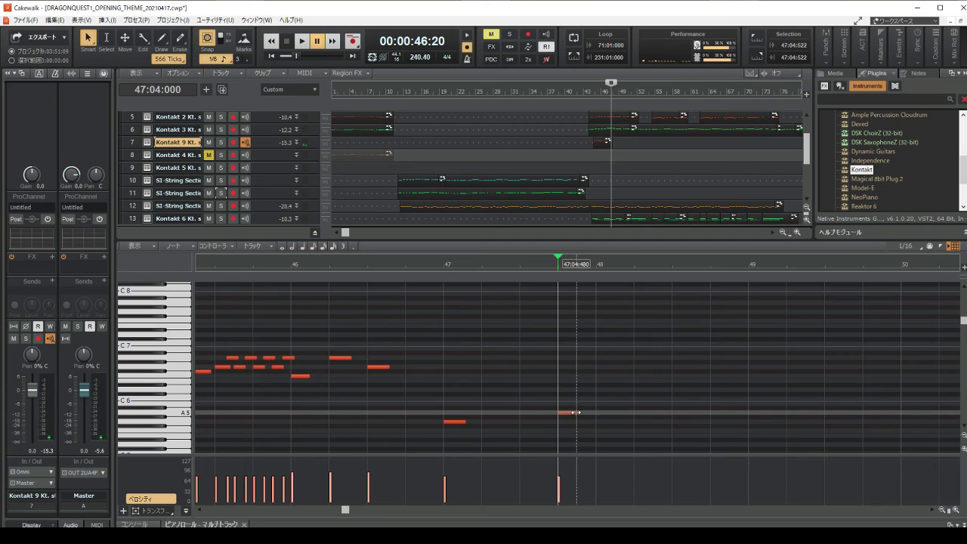
left_click_drag(574, 413, 567, 413)
left_click(602, 413)
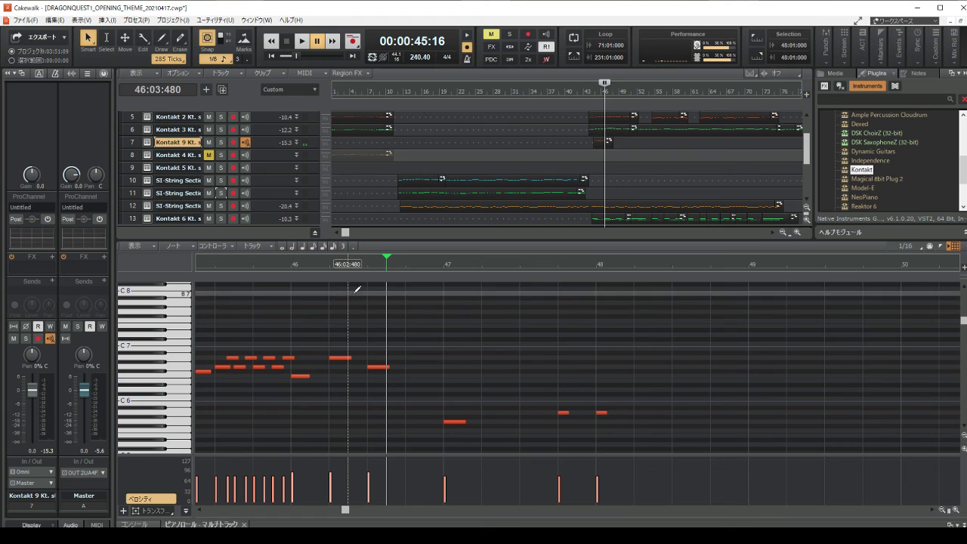
left_click(301, 41)
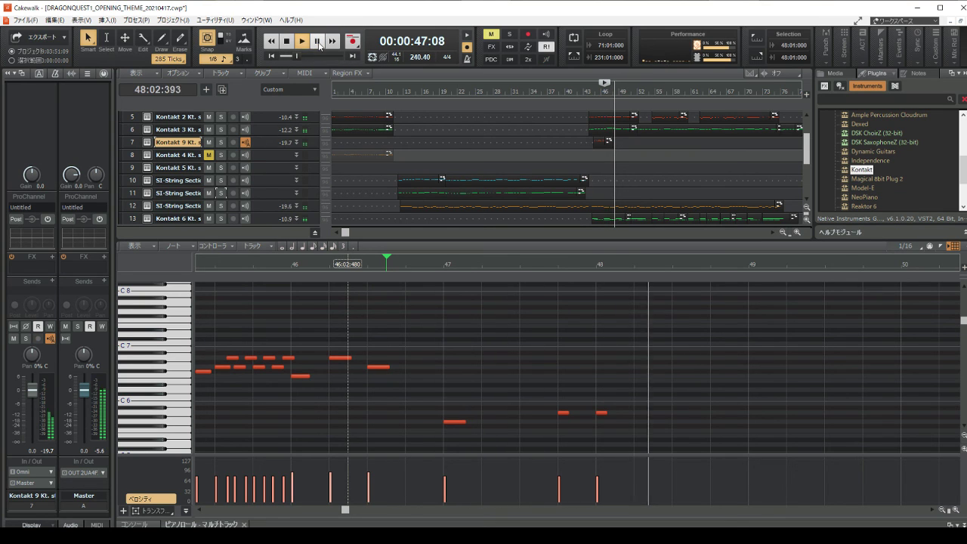
left_click(318, 42)
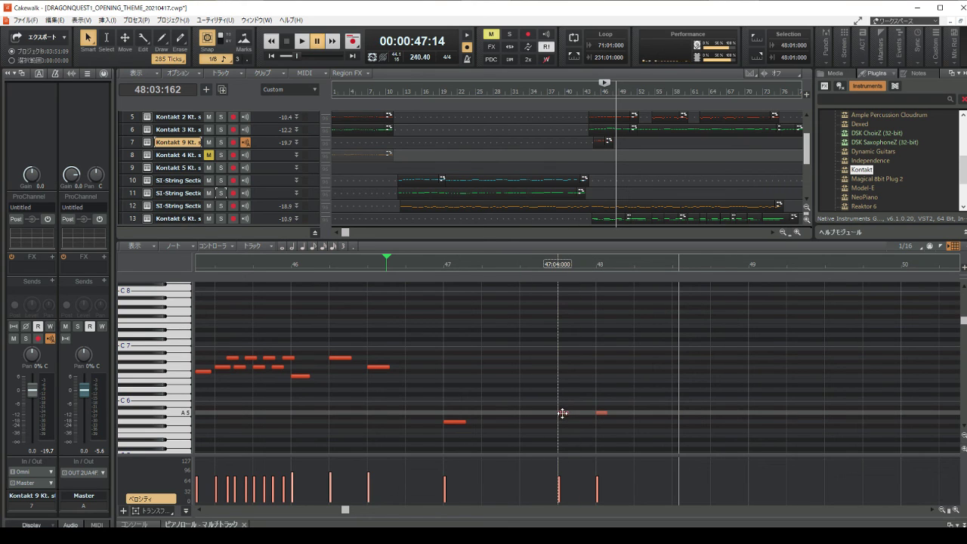
Move the two A5 notes one beat earlier to 47:03:000 and 47:04:000 and play from 46:04:000.
left_click_drag(564, 412, 525, 412)
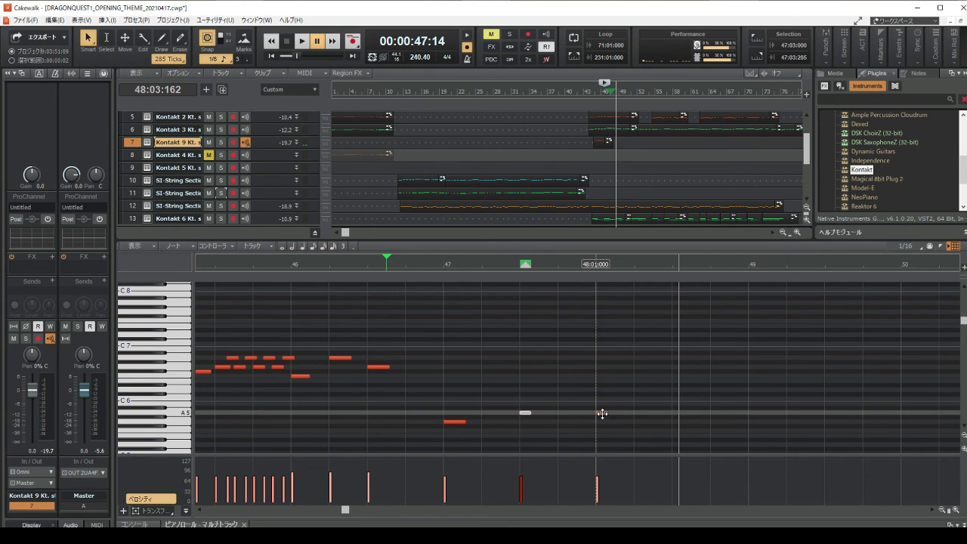
left_click_drag(601, 412, 562, 412)
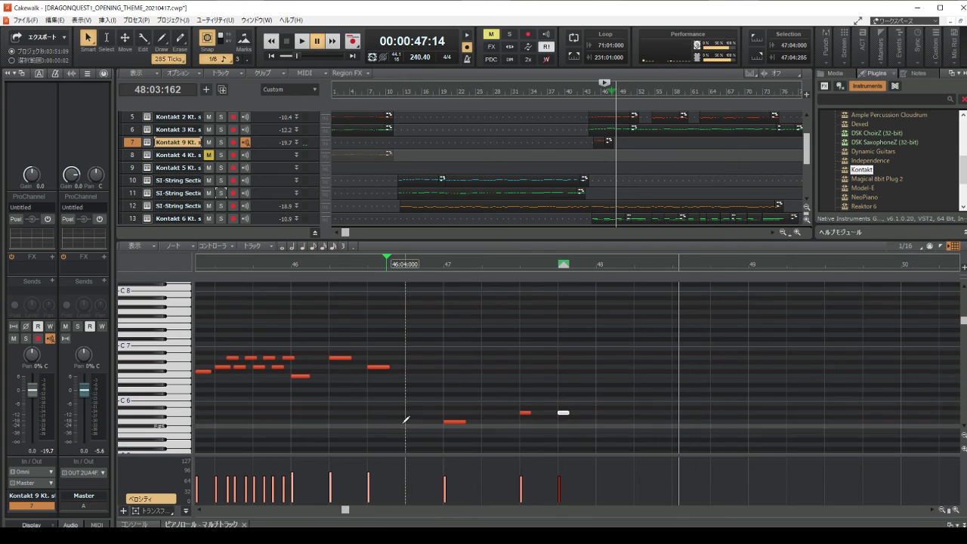
left_click(404, 421)
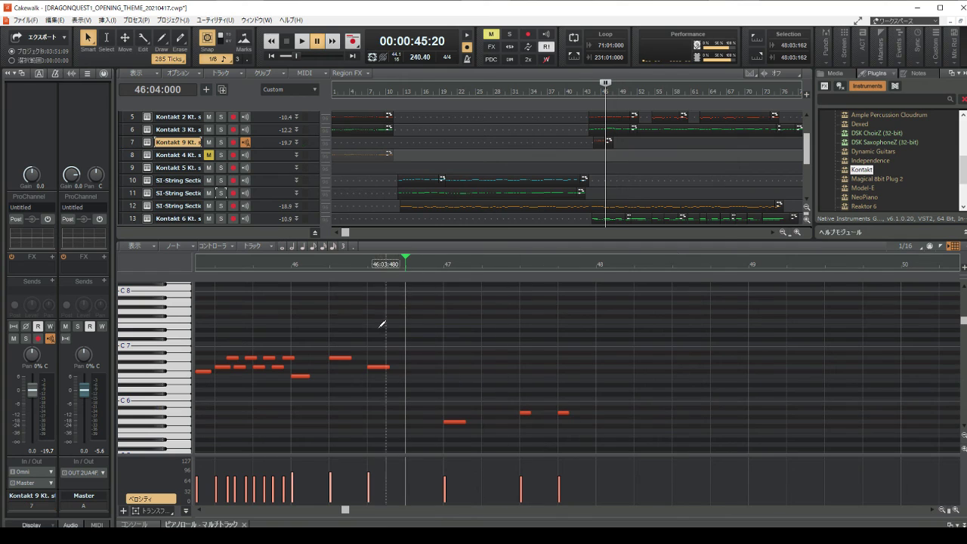
left_click(301, 42)
left_click(288, 42)
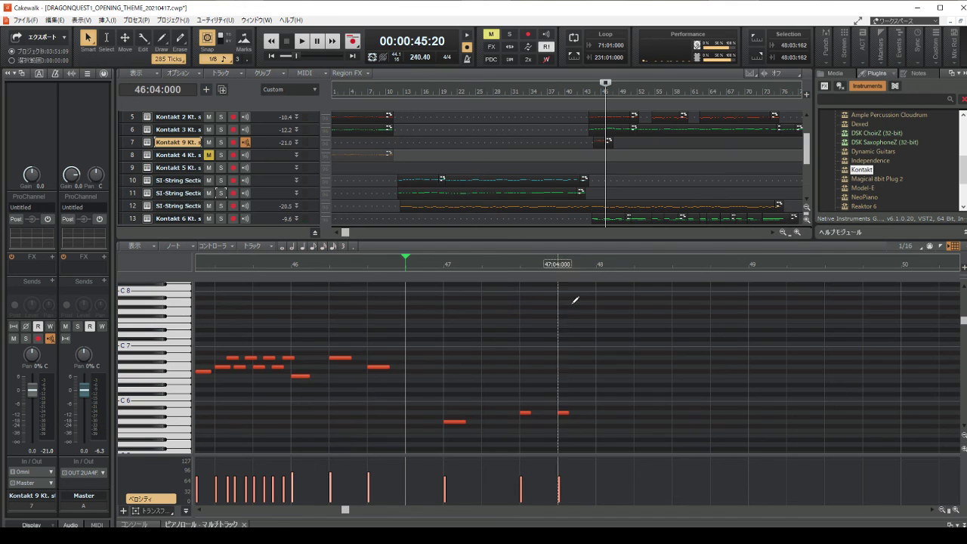
Add 285-tick notes on F6 at 48:01:000 and A6 at 48:02:000 and play from 46:02:480.
left_click(598, 376)
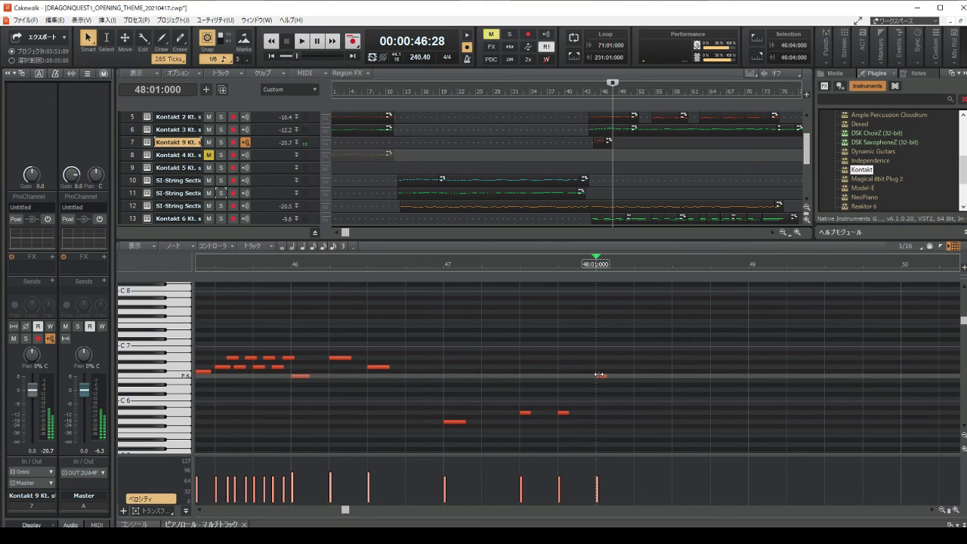
left_click(640, 354)
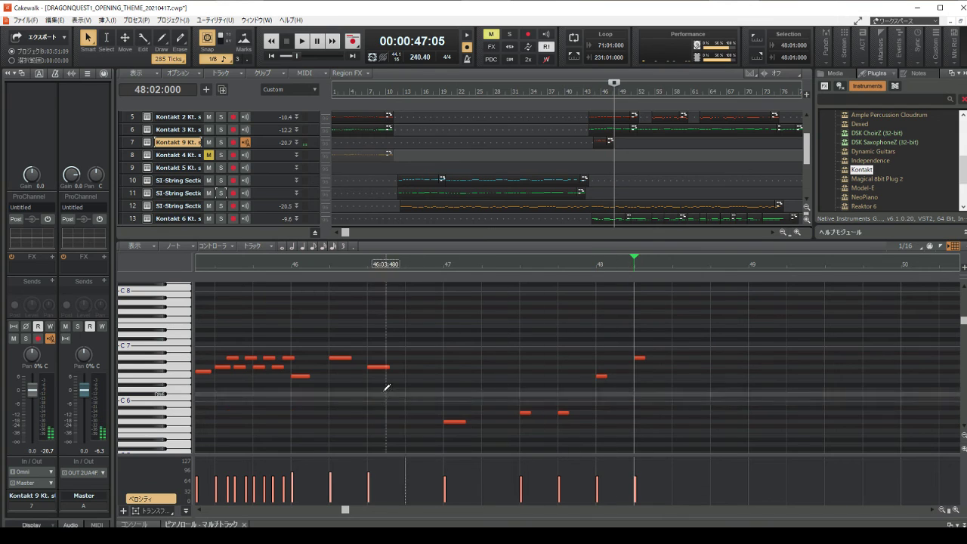
left_click(301, 41)
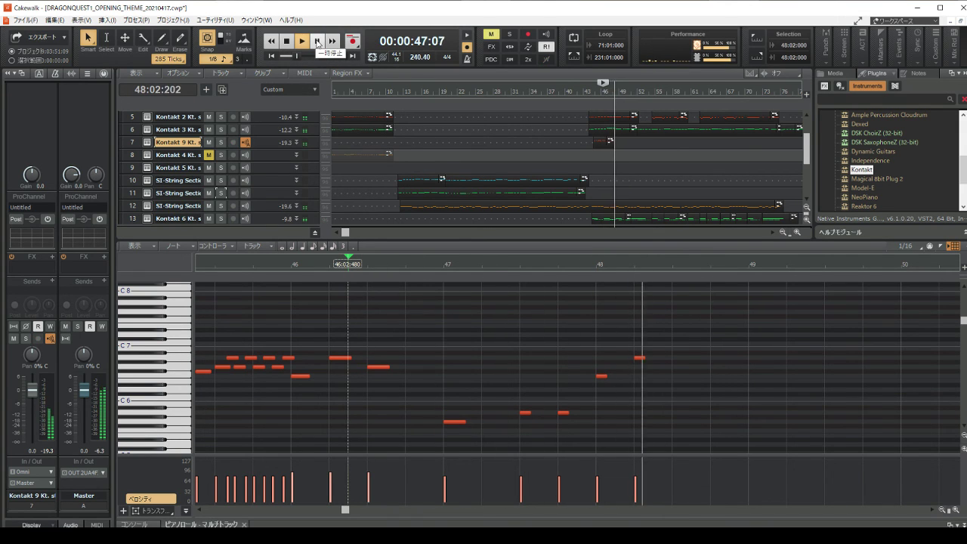
left_click(318, 41)
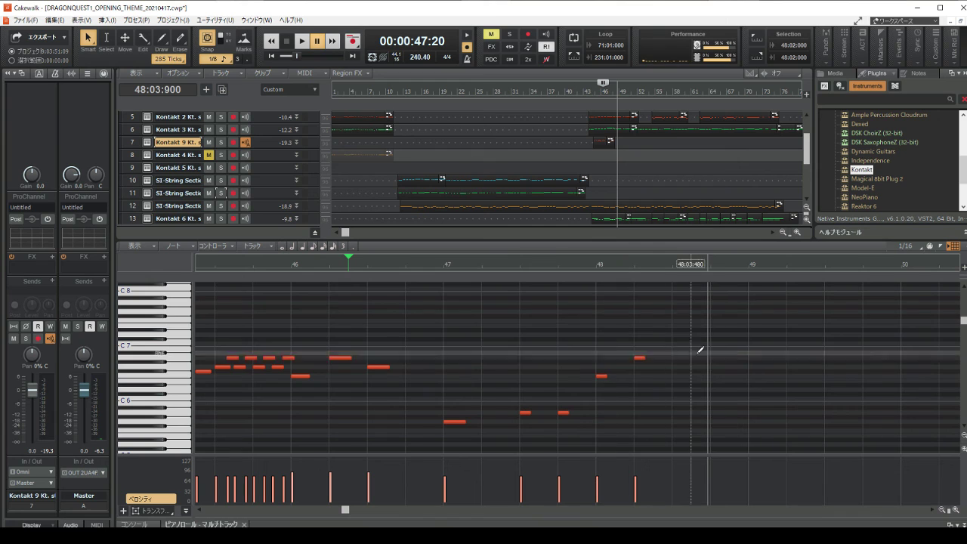
Play the arrangement from 48:03:000 and twice from 48:02:000 to hear what follows the A6 note.
left_click(673, 378)
left_click(301, 41)
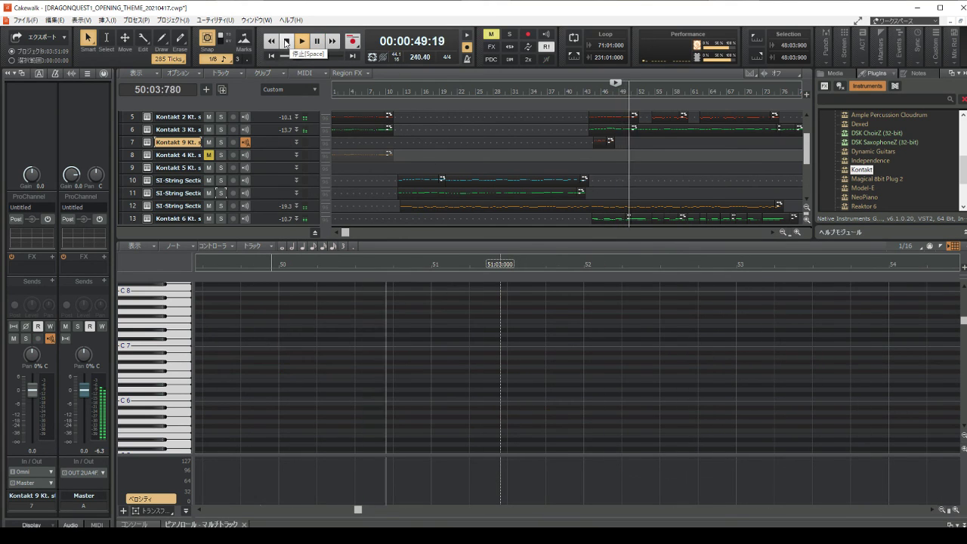
left_click(287, 41)
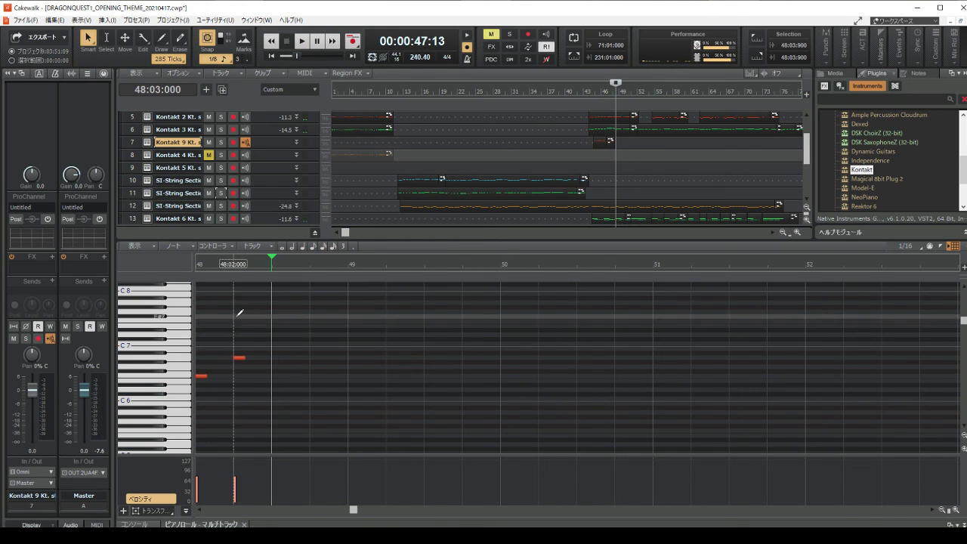
left_click(234, 264)
left_click(304, 44)
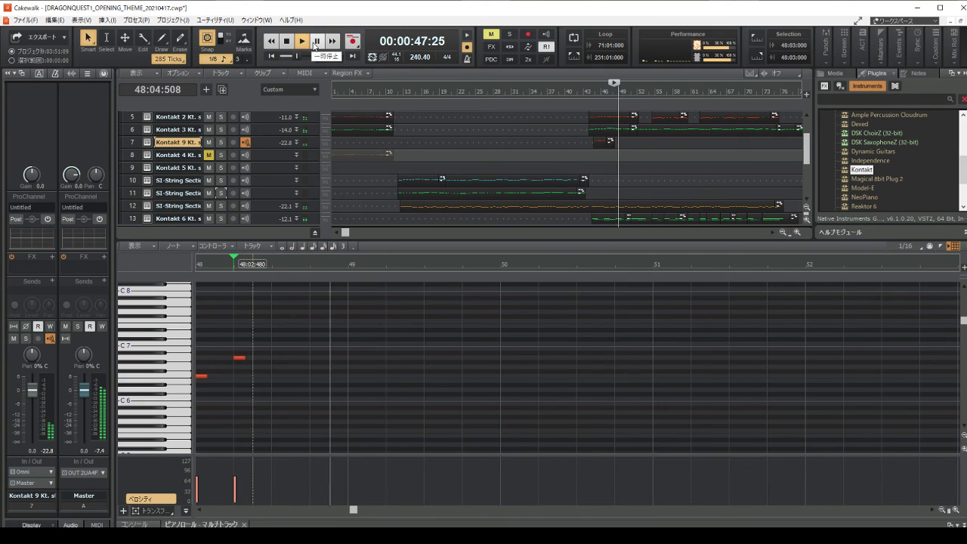
left_click(287, 41)
key("space")
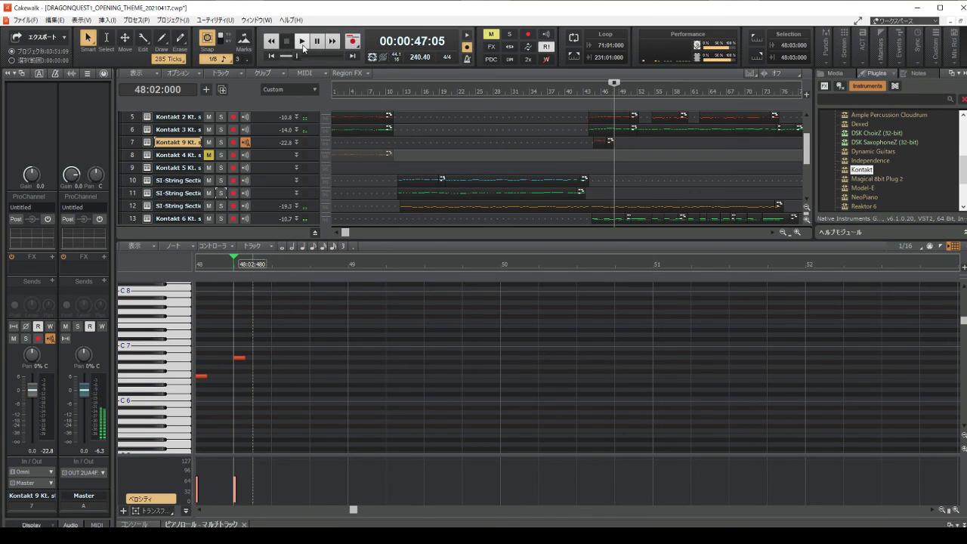
key("ctrl+space")
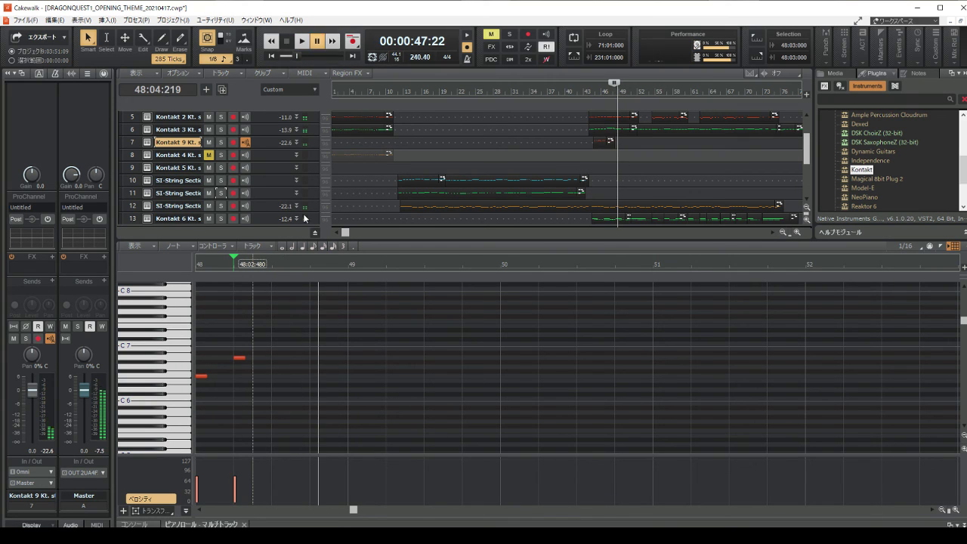
Play the arrangement from 48:02:480, 48:02:000 and 48:03:000 to hear what follows the A6 note.
left_click(257, 357)
left_click(302, 42)
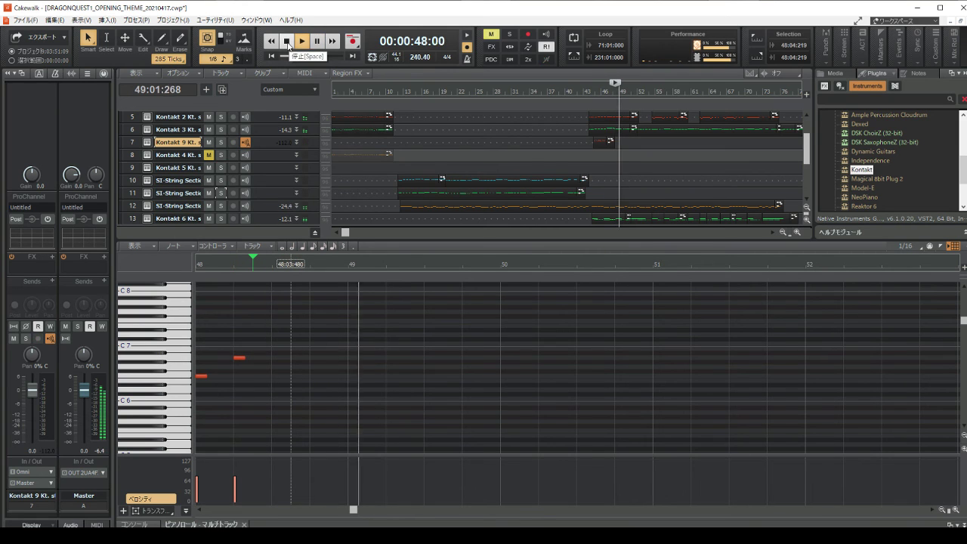
left_click(286, 41)
left_click(237, 307)
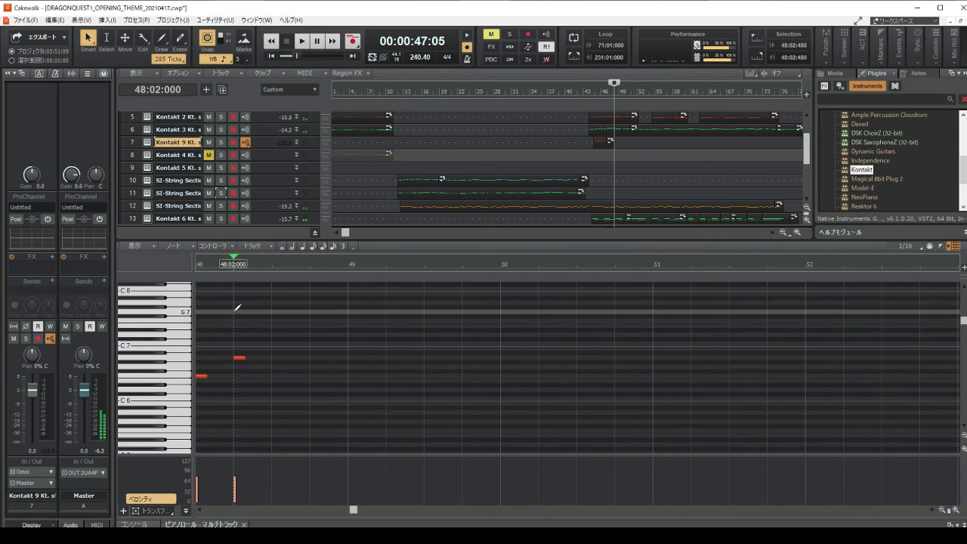
left_click(302, 41)
left_click(287, 41)
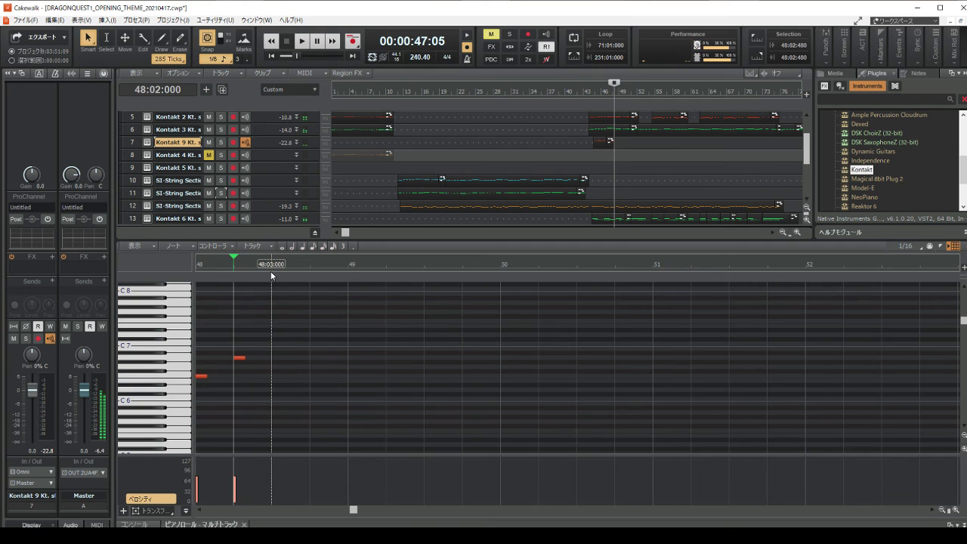
left_click(272, 308)
left_click(302, 43)
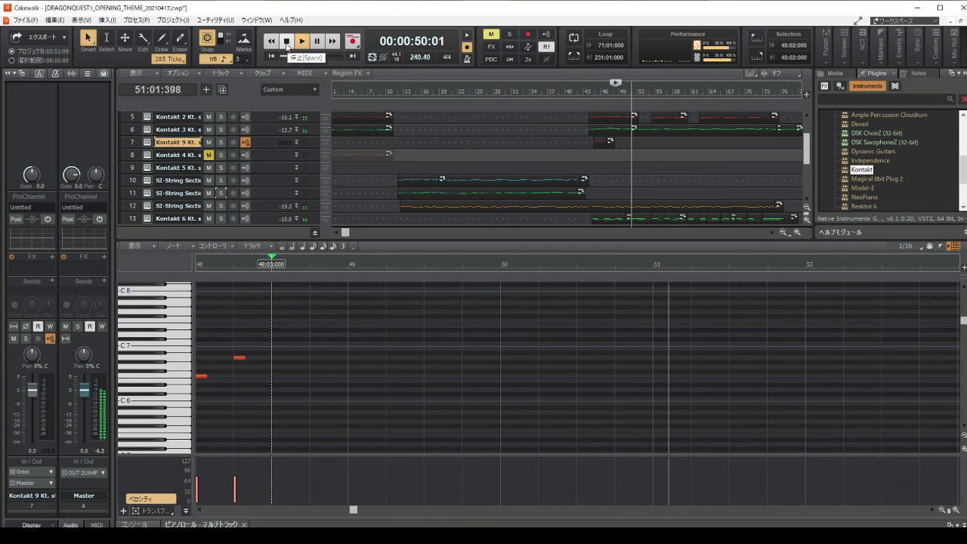
left_click(286, 42)
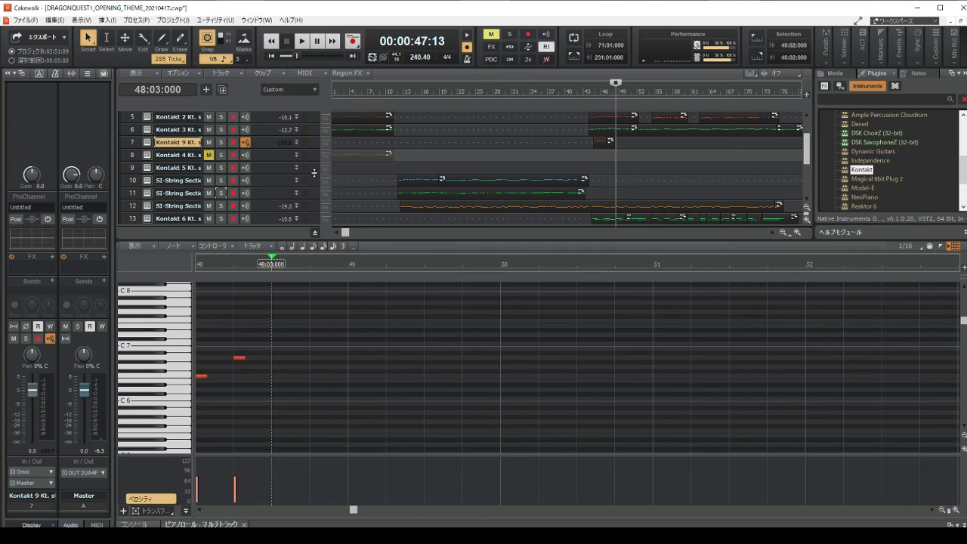
Add 285-tick notes on C7 at 48:04:000, B6 at 48:04:480 and C7 at 49:01:000.
left_click(313, 294)
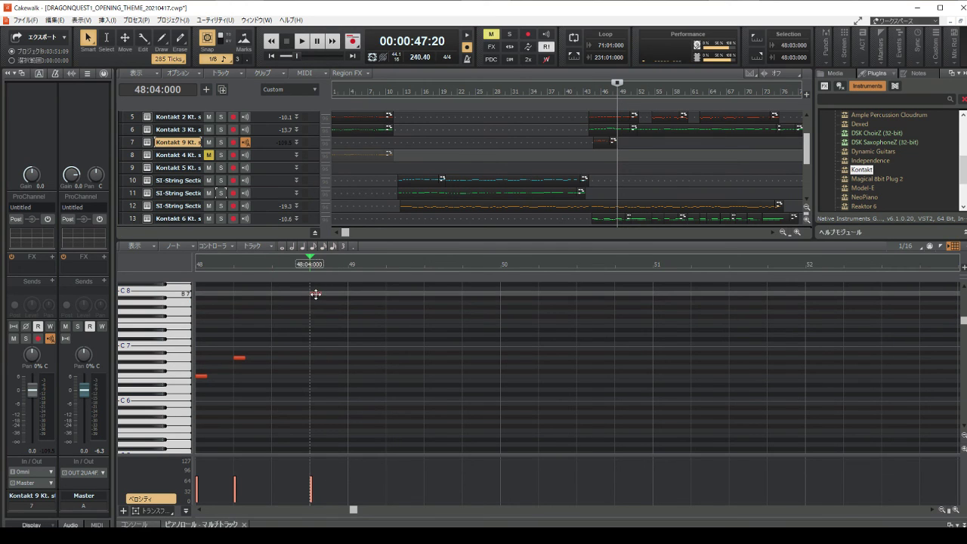
left_click_drag(318, 293, 317, 350)
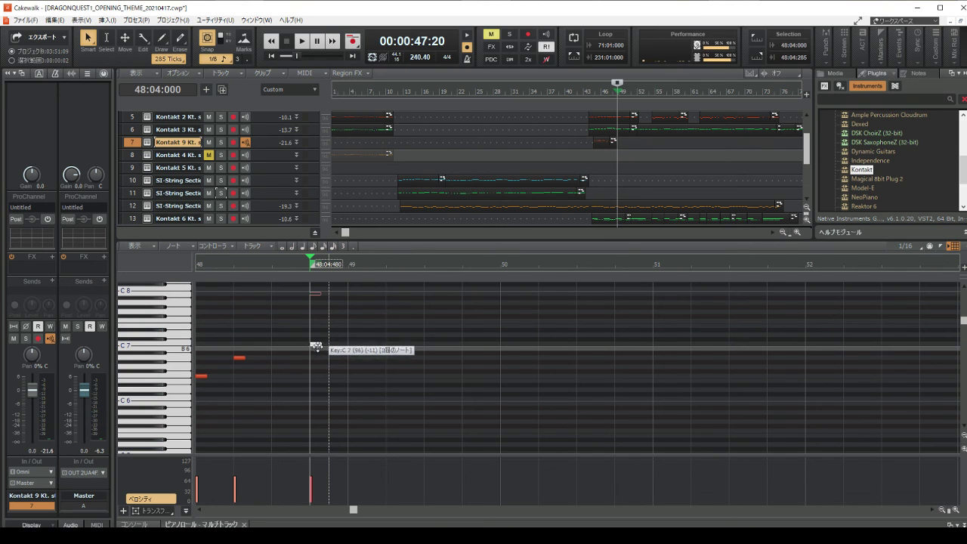
left_click_drag(317, 350, 317, 344)
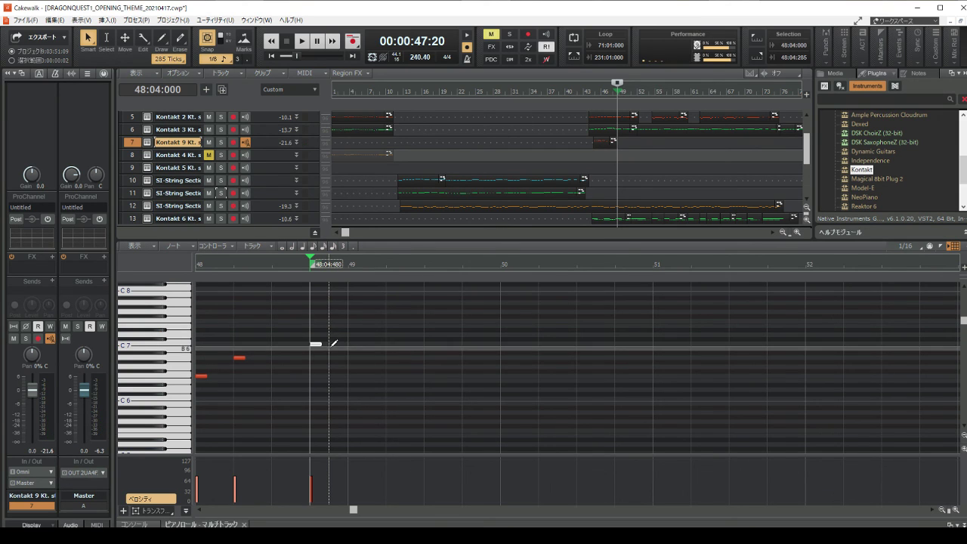
left_click(332, 348)
left_click(351, 344)
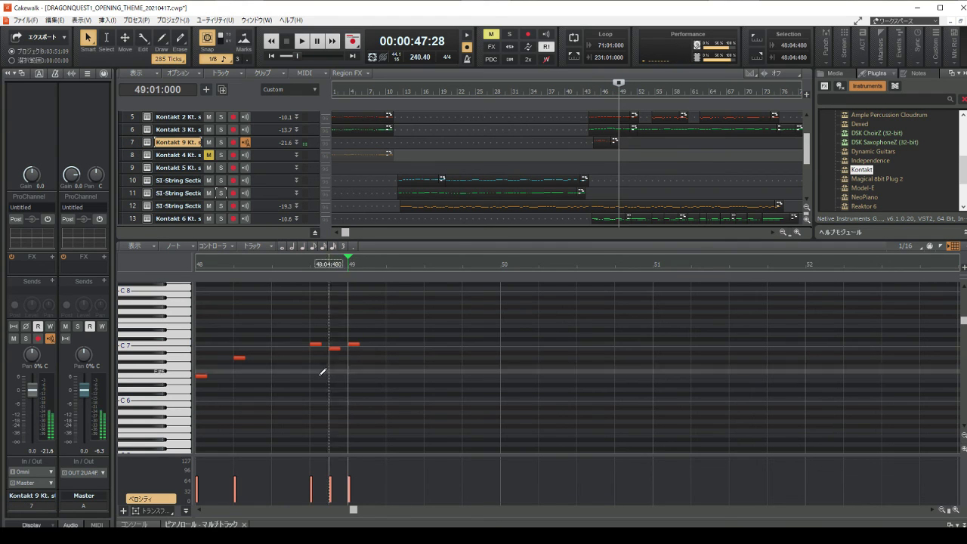
Play the arrangement from 48:01:480 and from 48:02:000 to check the C7–B6–C7 notes.
left_click(217, 264)
left_click(301, 47)
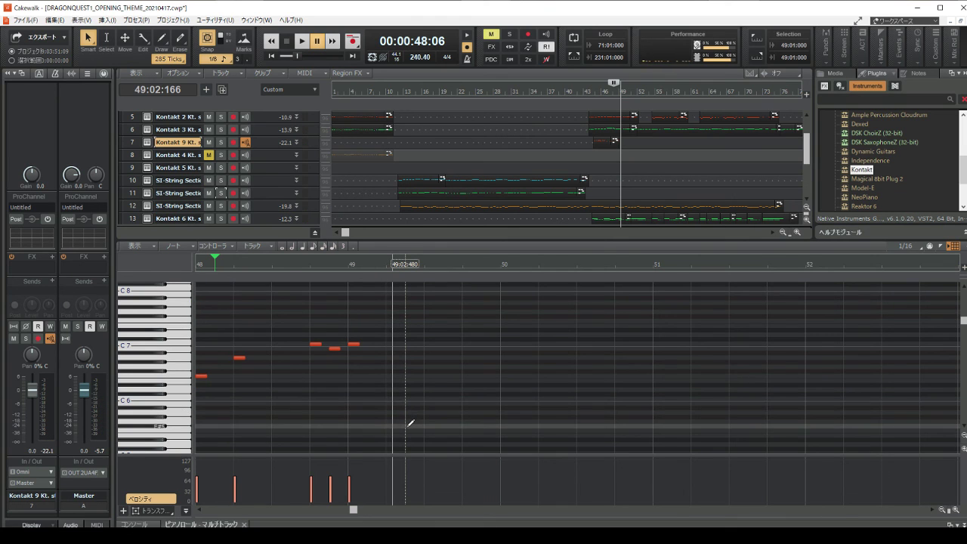
left_click(242, 421)
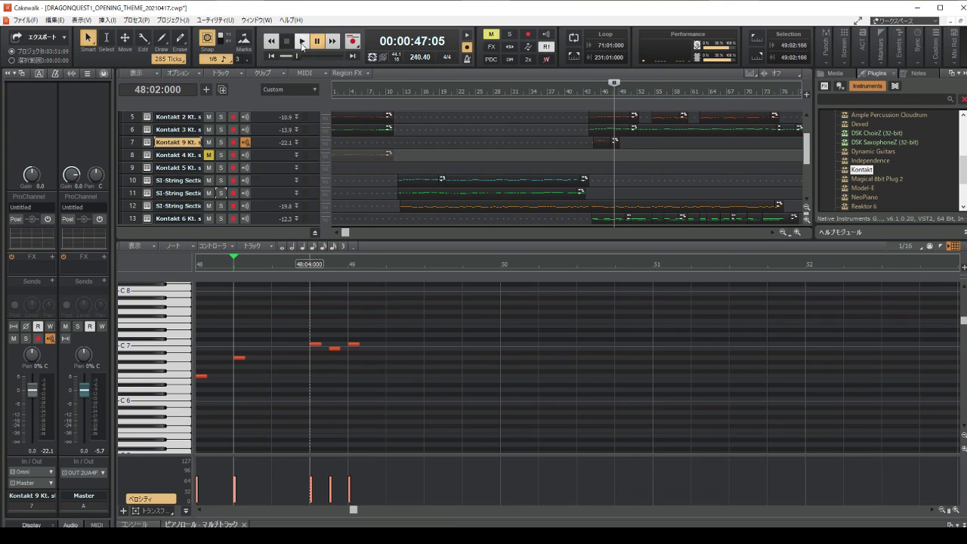
left_click(302, 42)
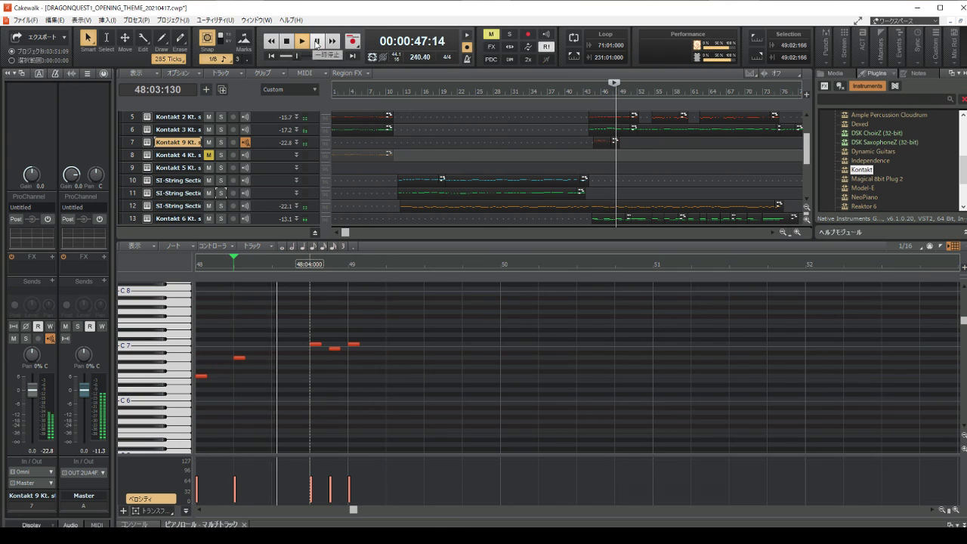
key("space")
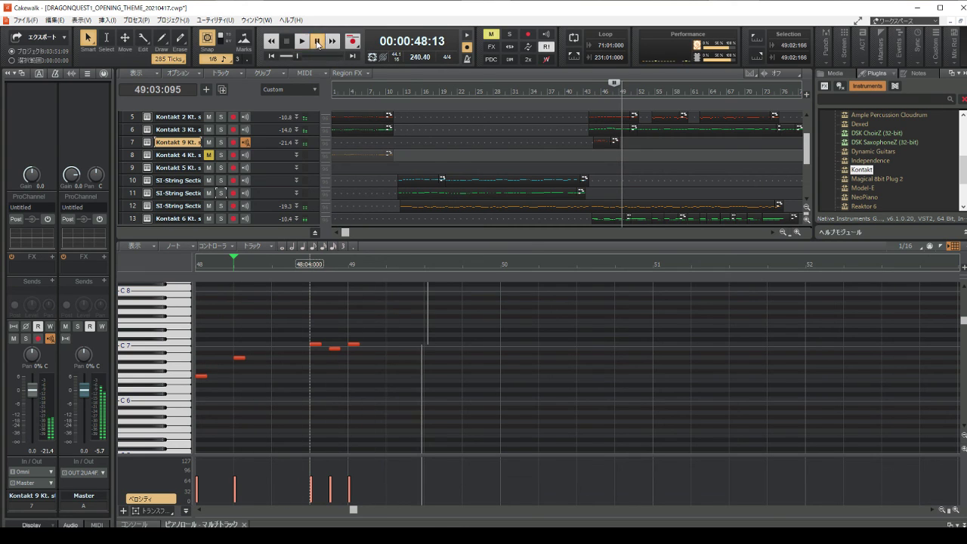
Add a 285-tick A6 note at 49:02:480 and play twice from 48:02:000.
left_click(408, 380)
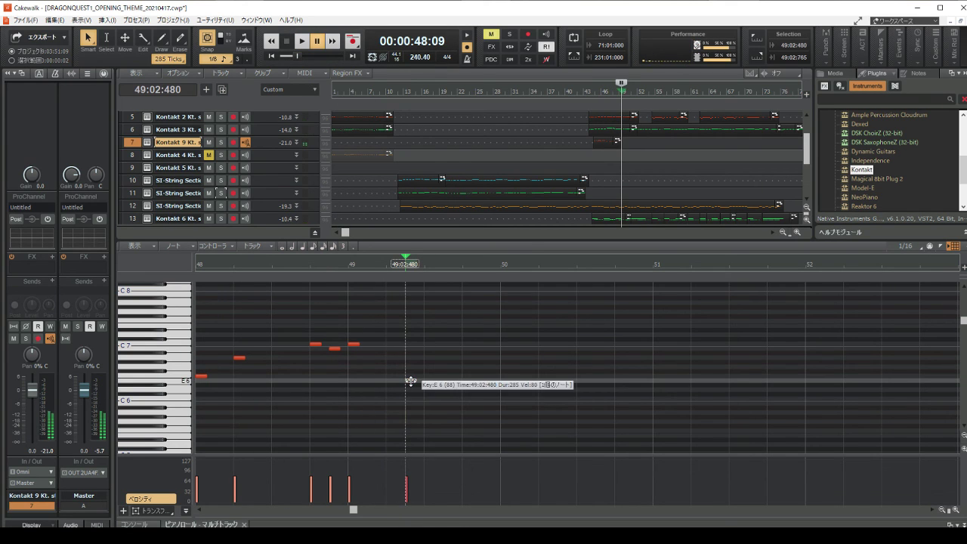
left_click_drag(410, 381, 411, 358)
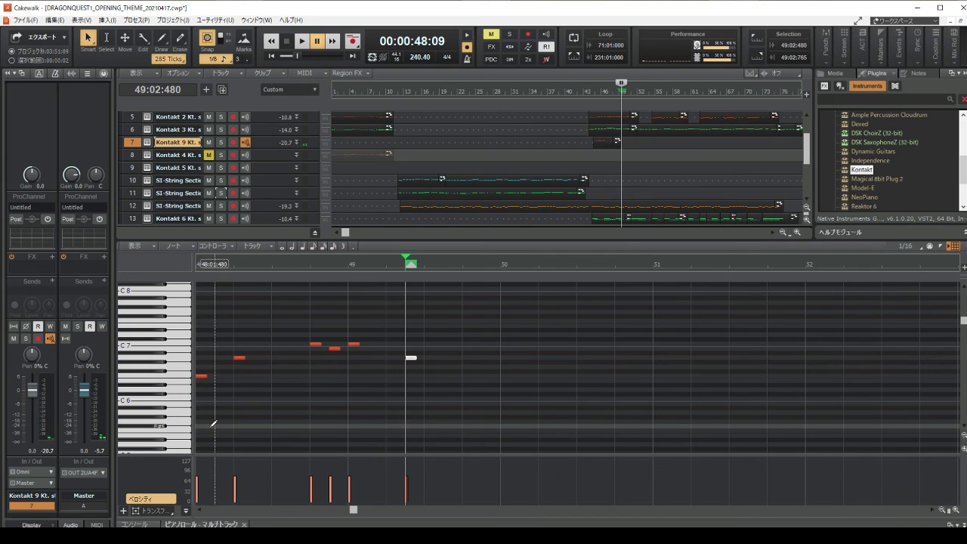
left_click(232, 421)
left_click(301, 42)
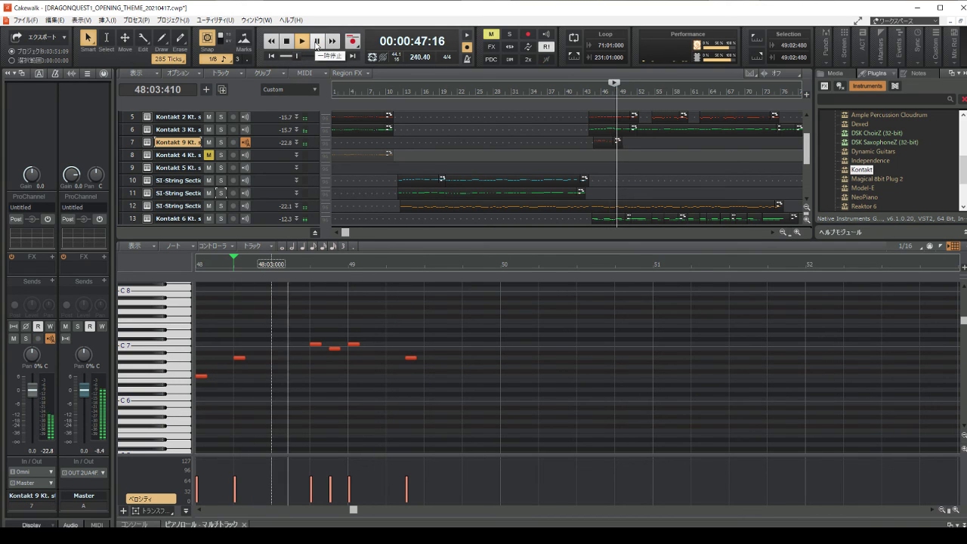
key("space")
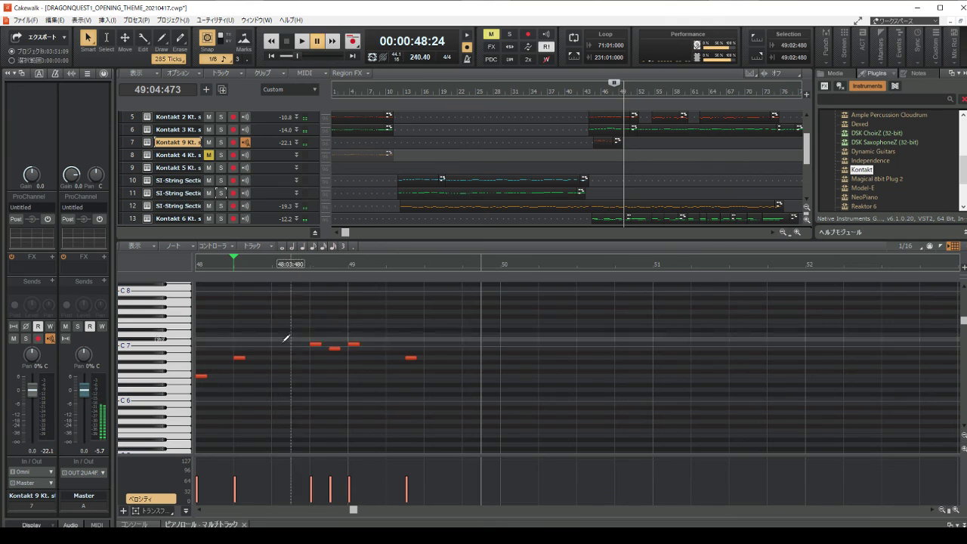
left_click(303, 42)
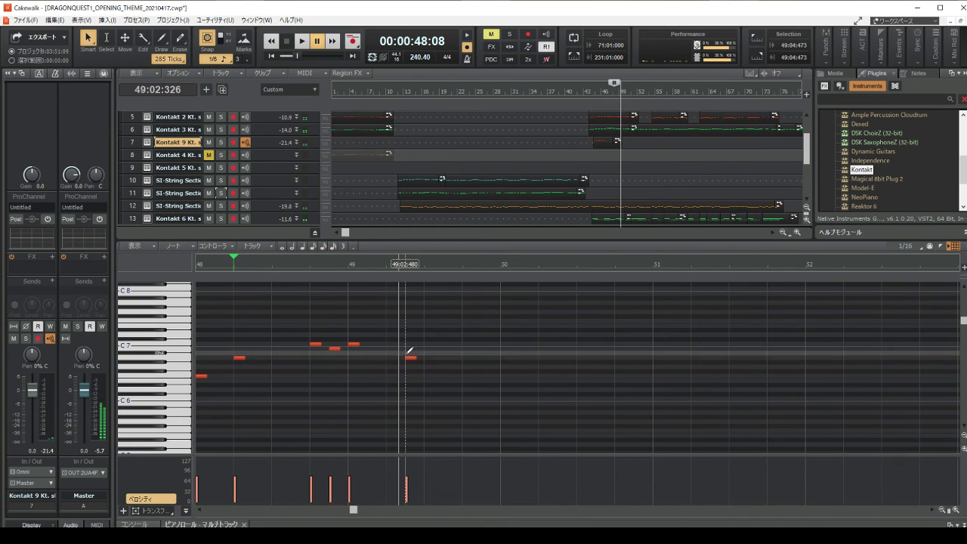
Move the last A6 note half a beat earlier to 49:02:000 and play twice from 48:02:000.
left_click_drag(408, 358, 390, 358)
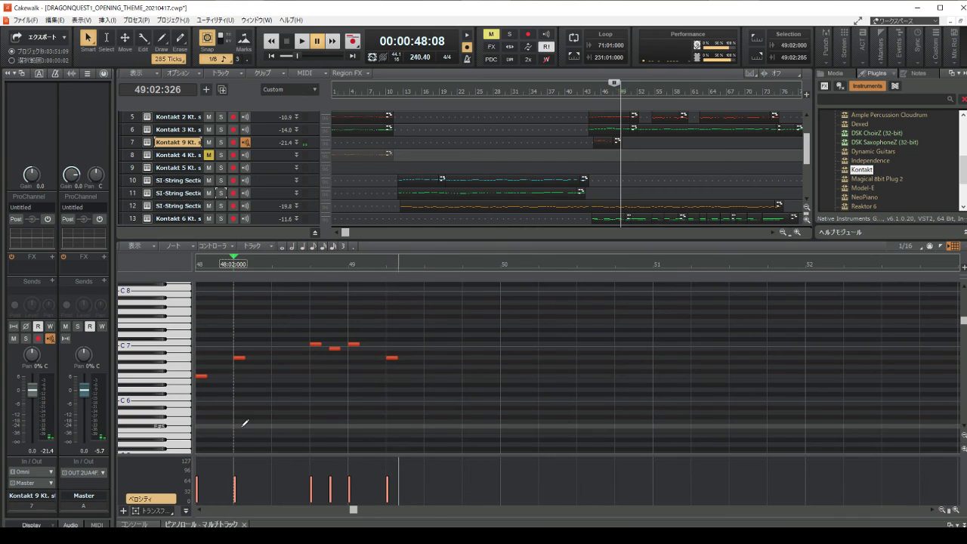
key("space")
left_click(303, 41)
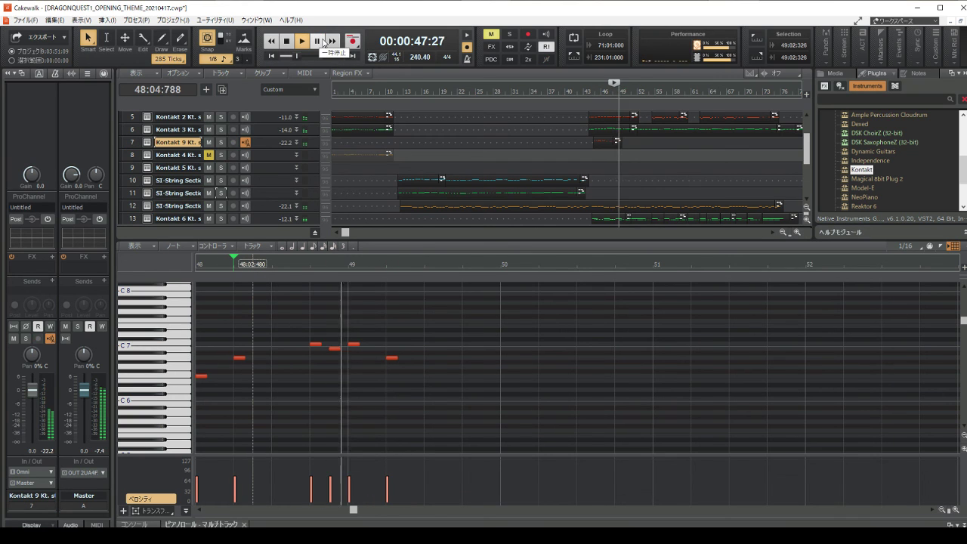
left_click(286, 42)
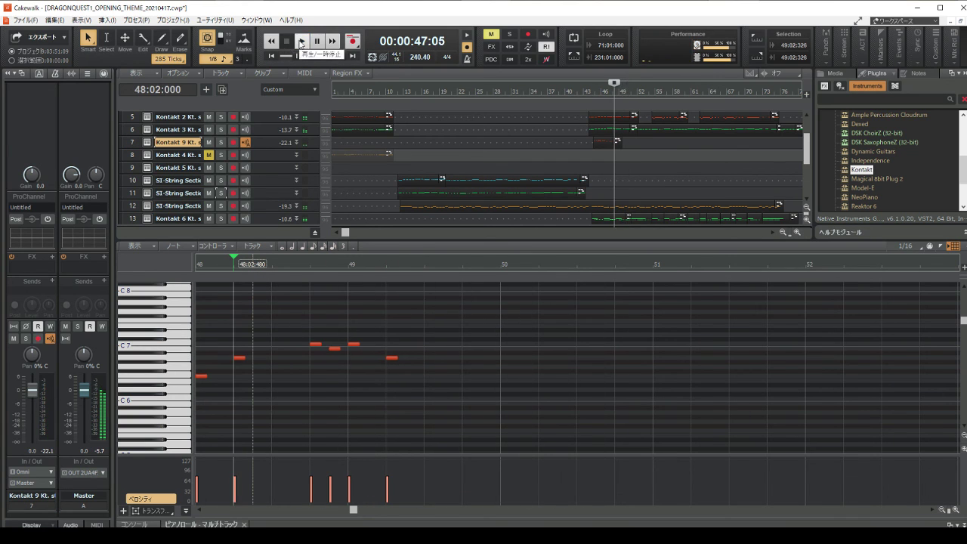
left_click(302, 41)
left_click(318, 44)
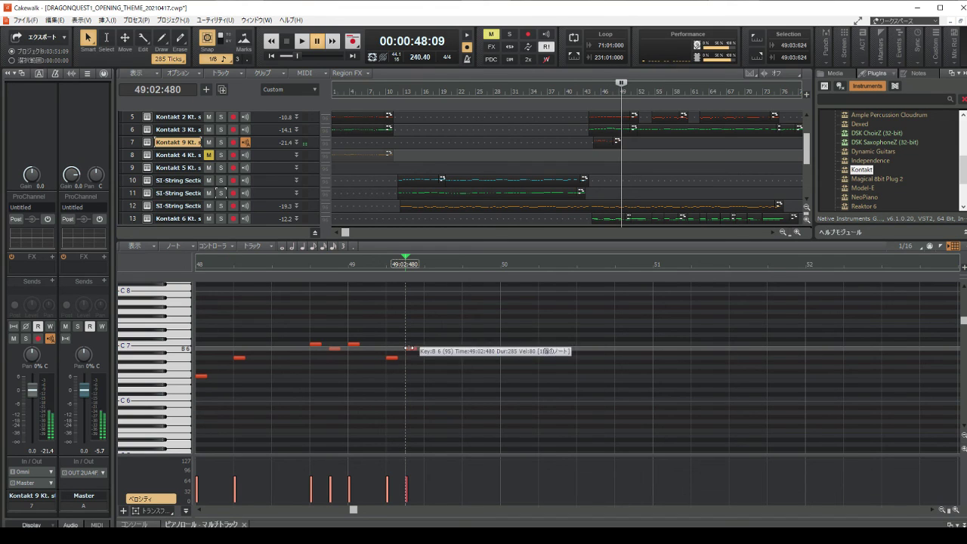
Add a 285-tick B6 note at 49:02:480 and play from 48:01:480.
left_click(408, 348)
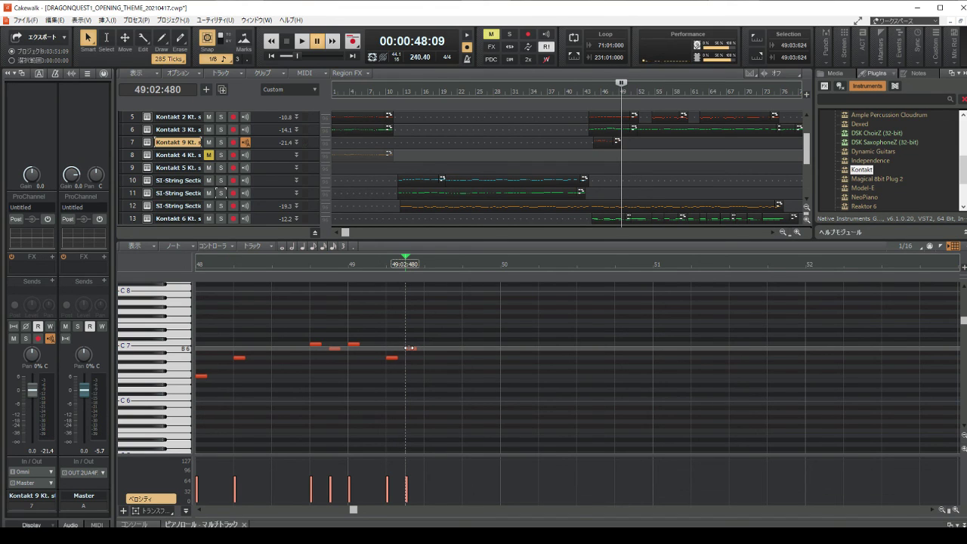
left_click(204, 423)
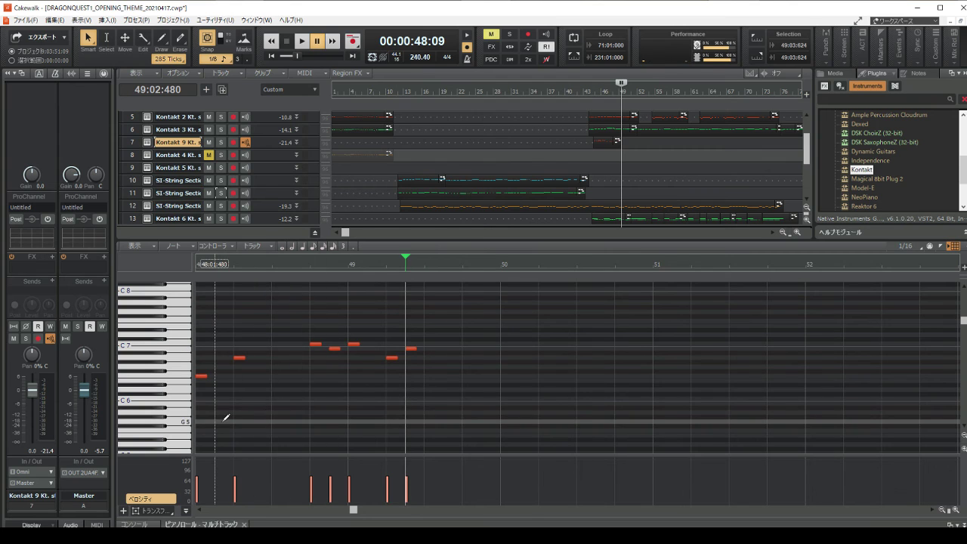
left_click(301, 41)
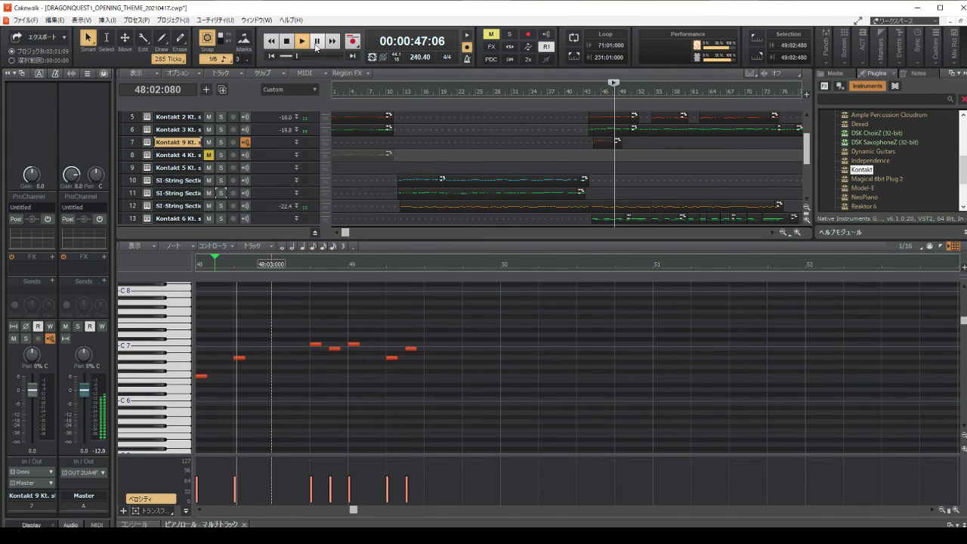
left_click(317, 44)
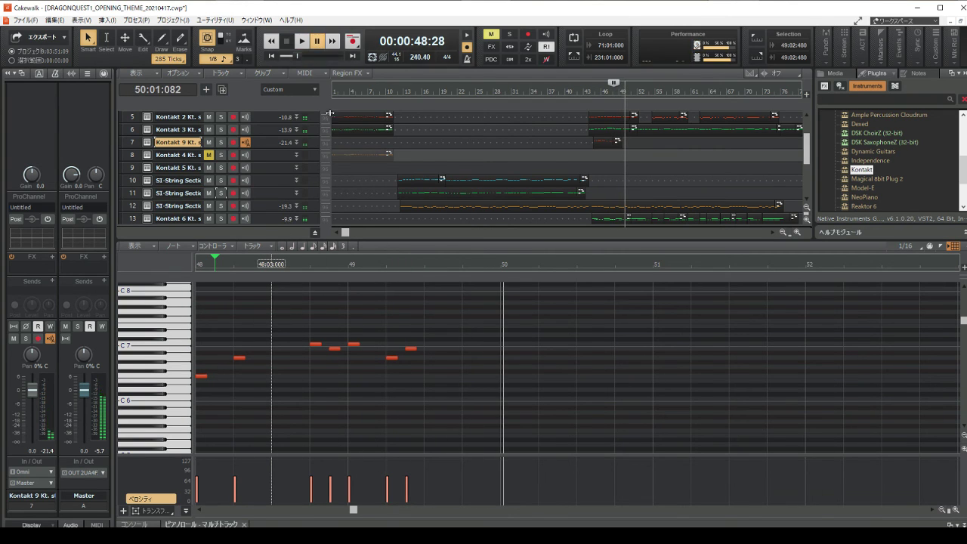
Move the last B6 note half a beat later to 49:03:000 and play twice from 48:02:000.
left_click_drag(411, 349, 429, 349)
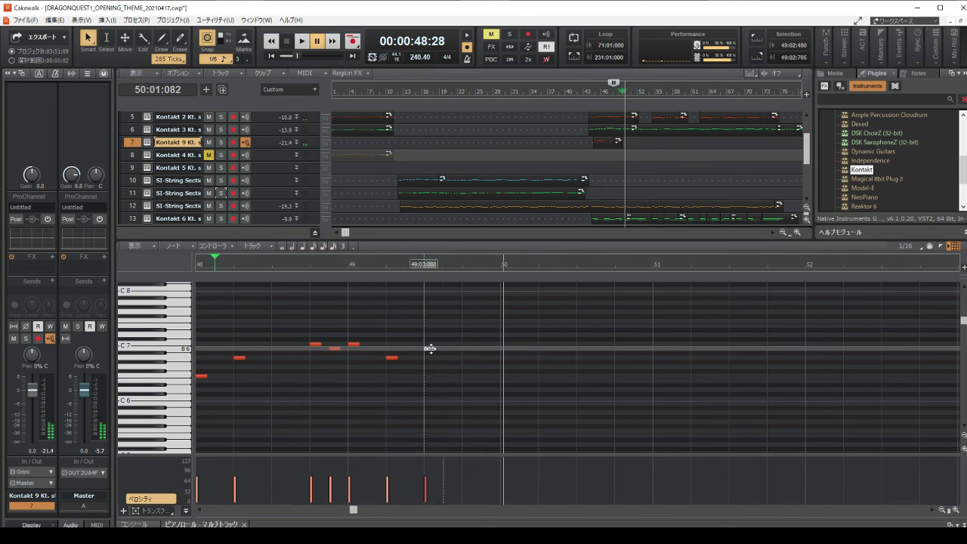
left_click(240, 402)
left_click(302, 42)
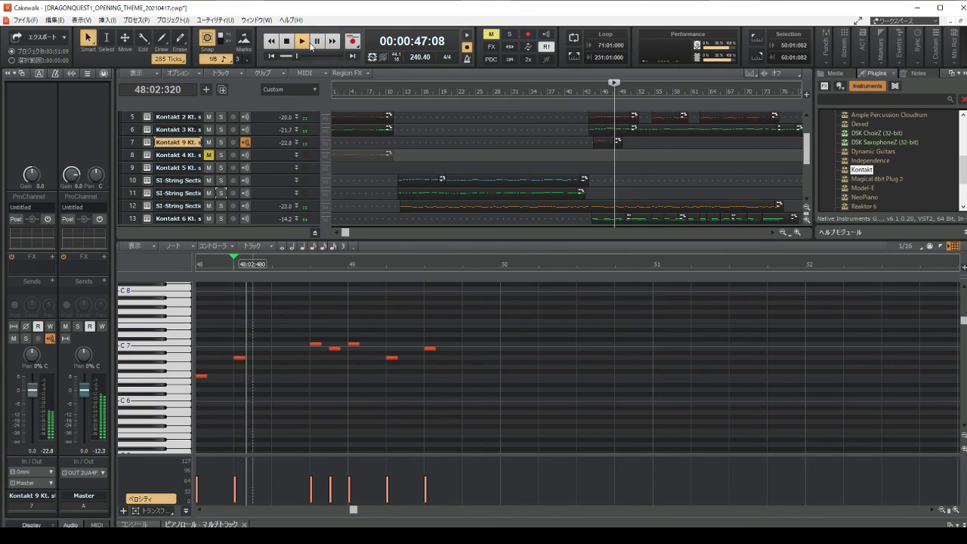
left_click(317, 44)
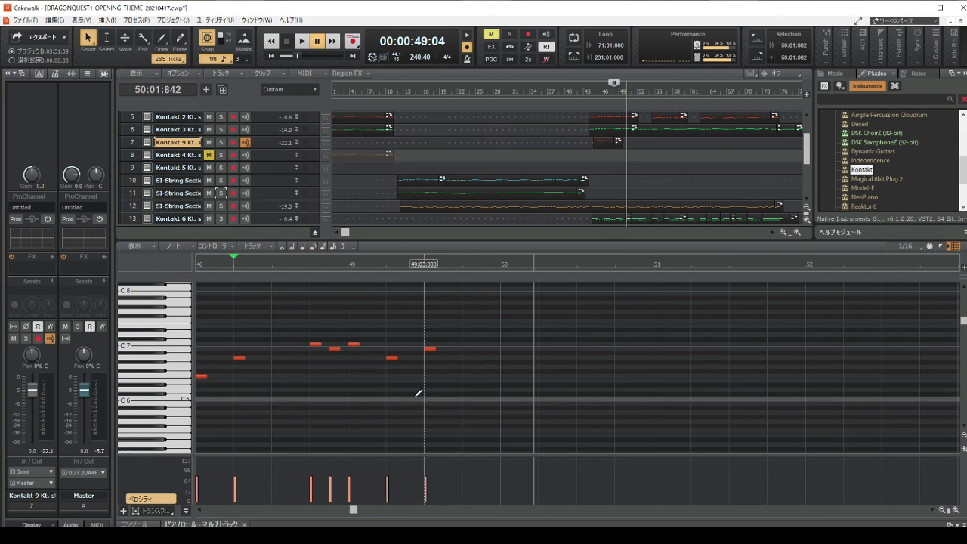
left_click(301, 42)
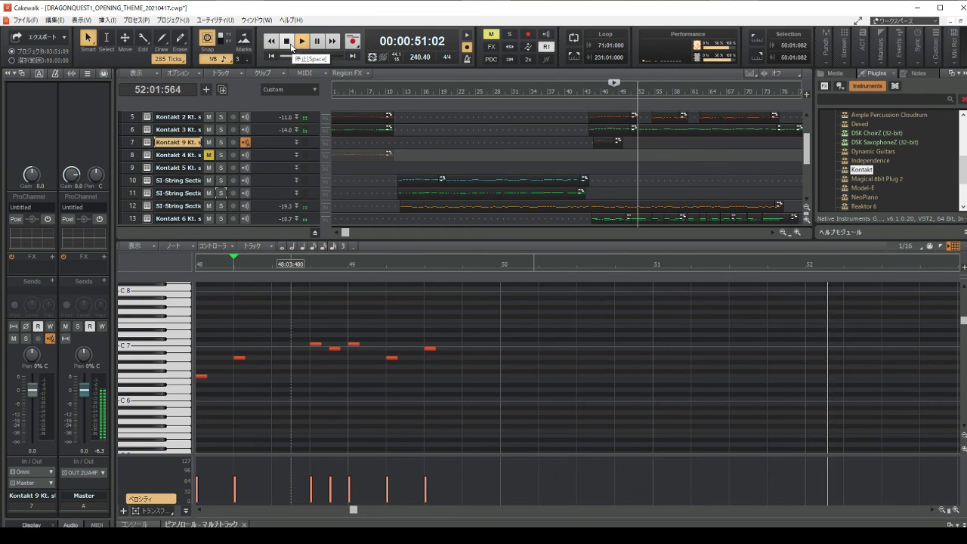
left_click(290, 43)
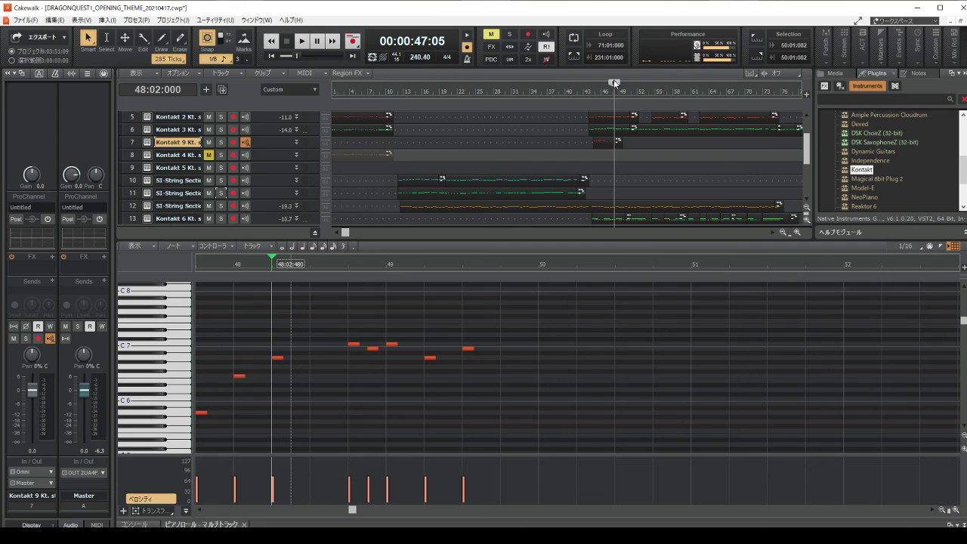
Play the arrangement from 43:03:000 to hear the whole woodwind phrase through measure 49.
left_click_drag(614, 81, 586, 81)
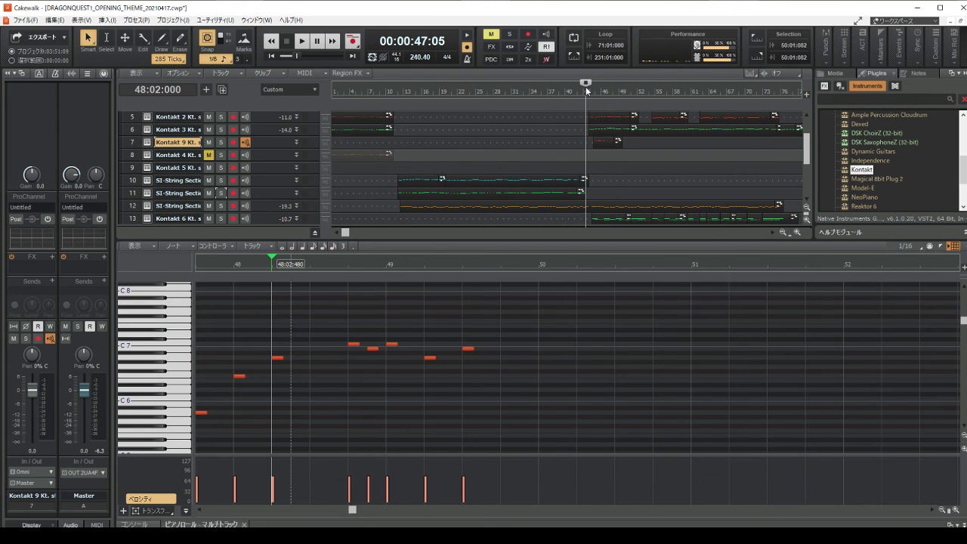
left_click(303, 41)
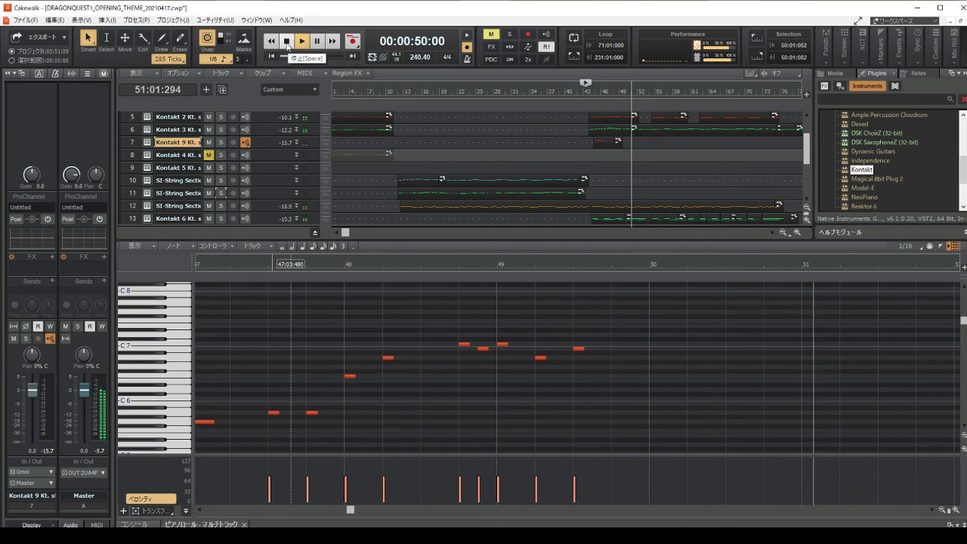
left_click(287, 43)
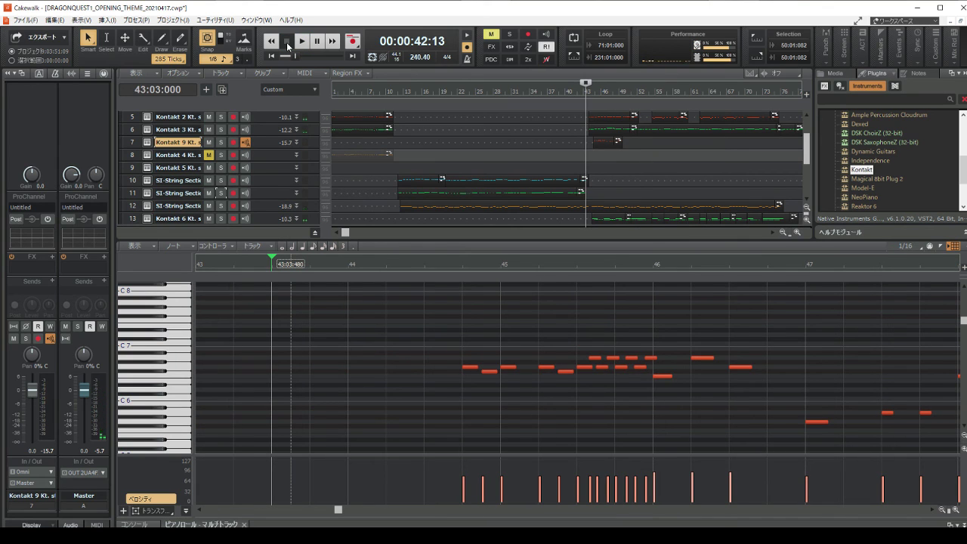